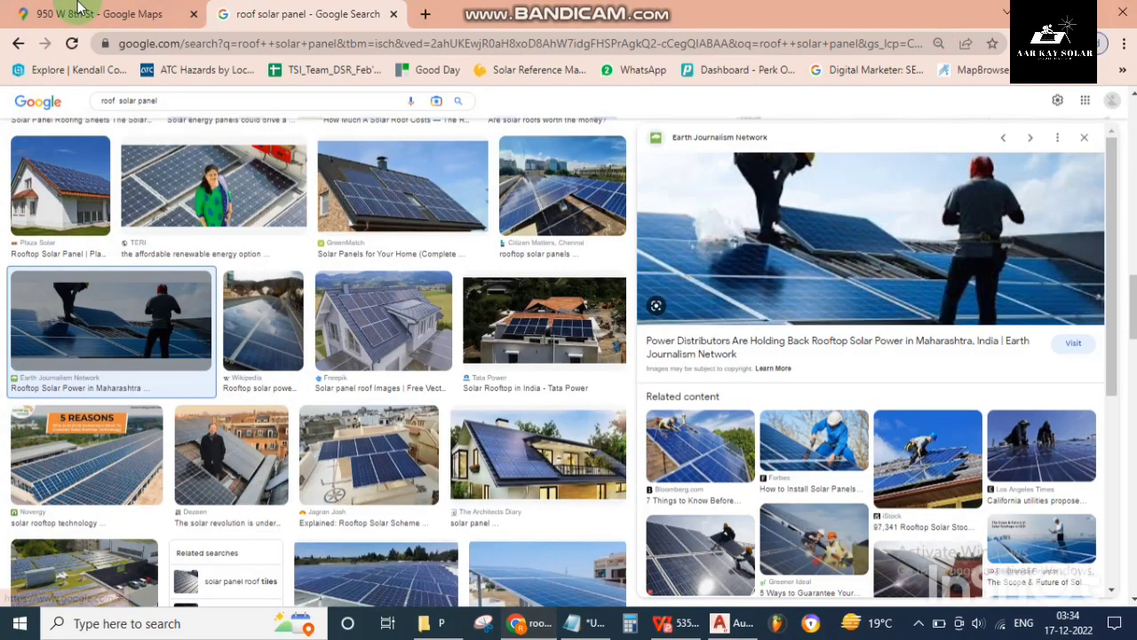
- Look over the solar site plan drawing and the Street View of the house
left_click(78, 8)
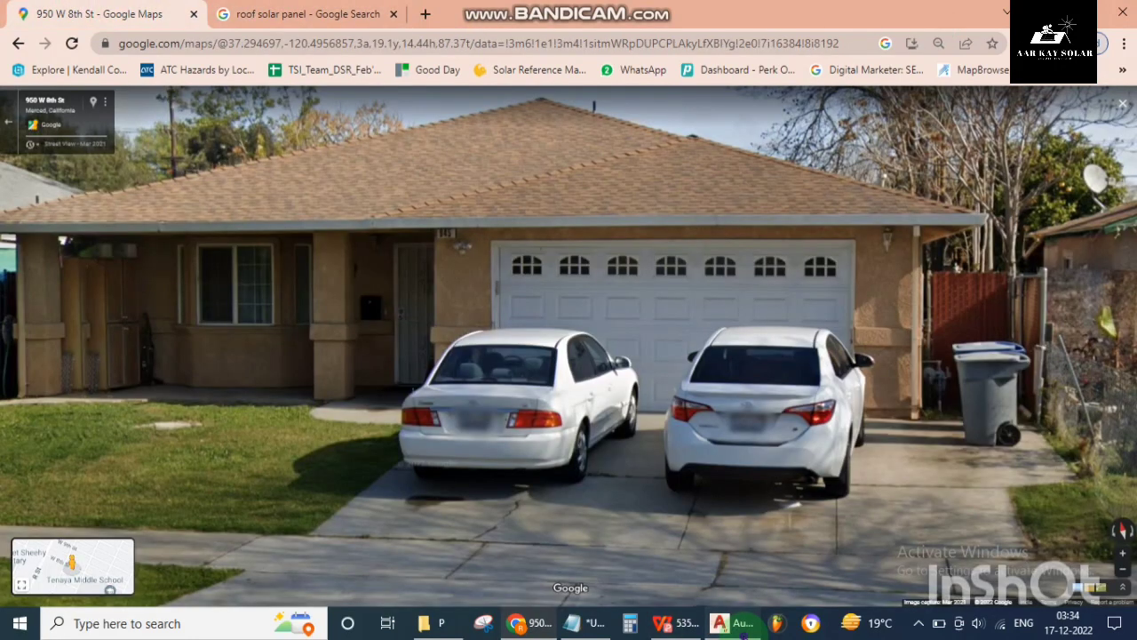
left_click(730, 623)
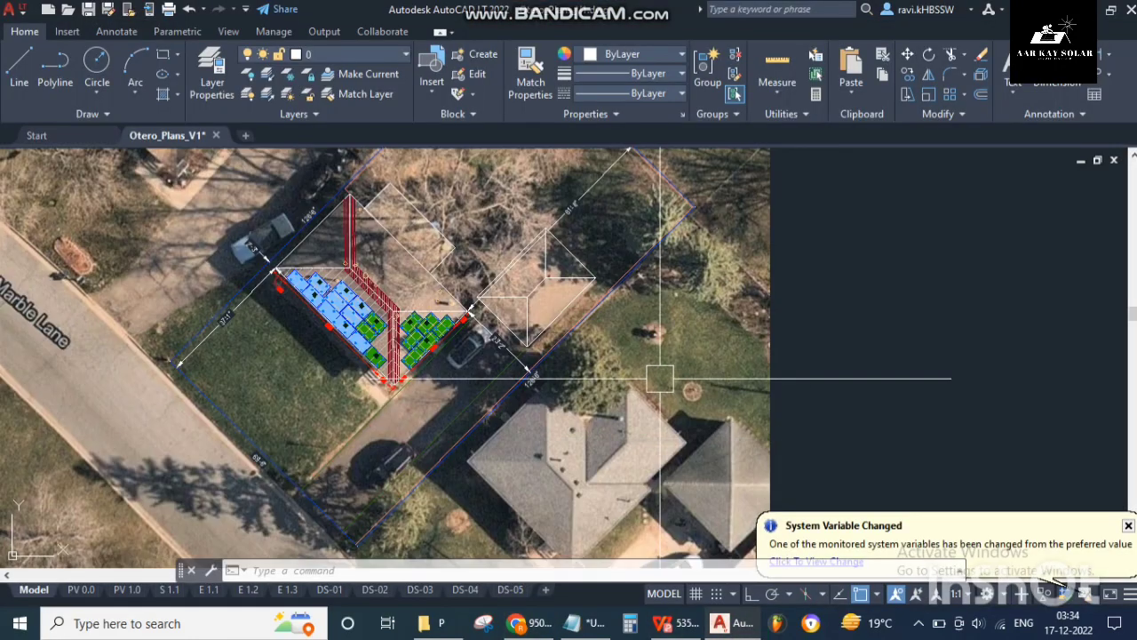
scroll(400, 306, "up", 4)
scroll(451, 407, "down", 3)
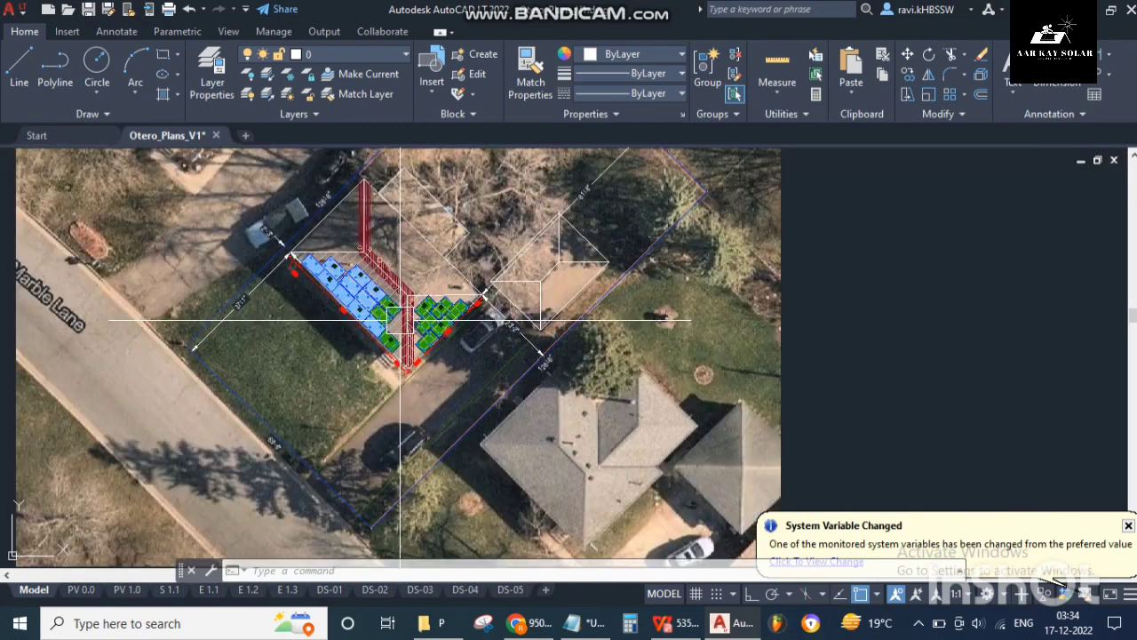
scroll(393, 303, "up", 3)
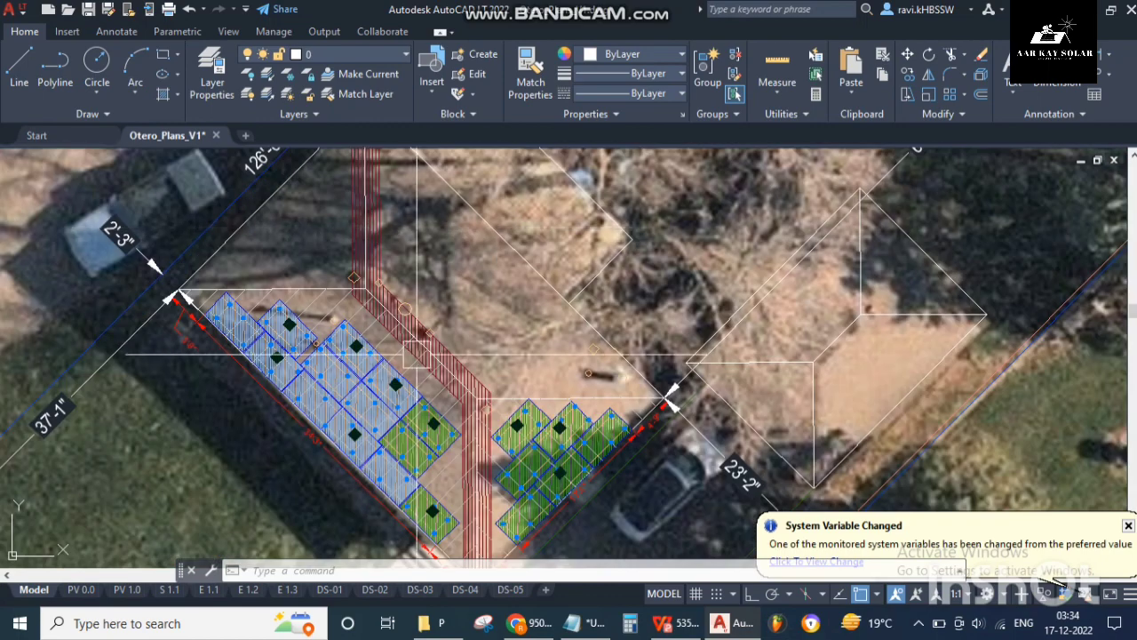
scroll(482, 420, "down", 2)
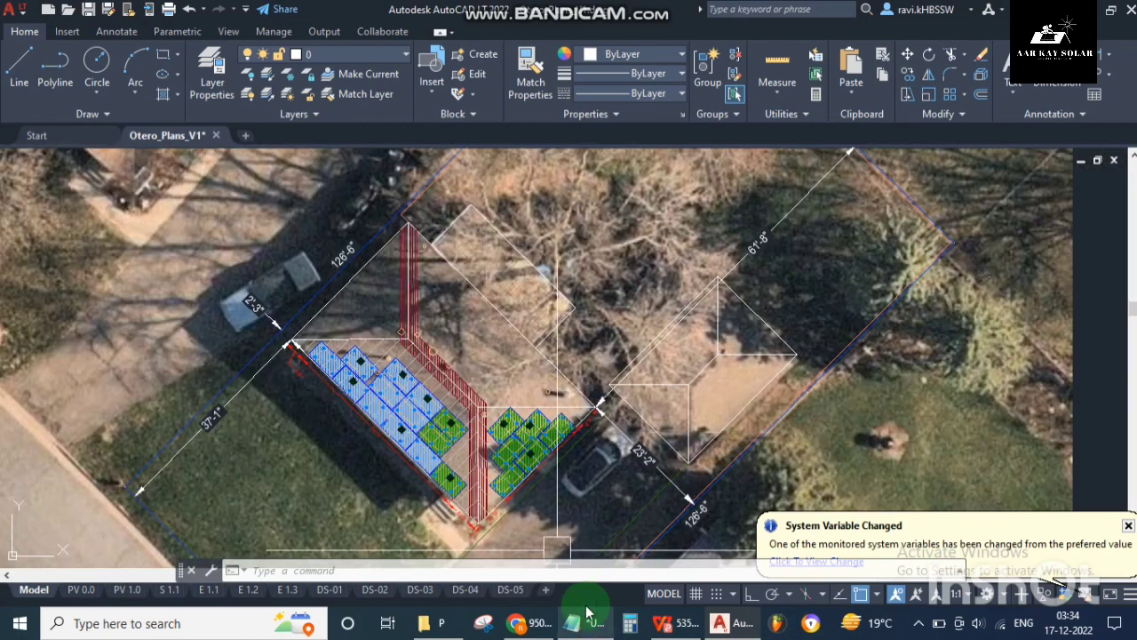
left_click(540, 627)
left_click(596, 310)
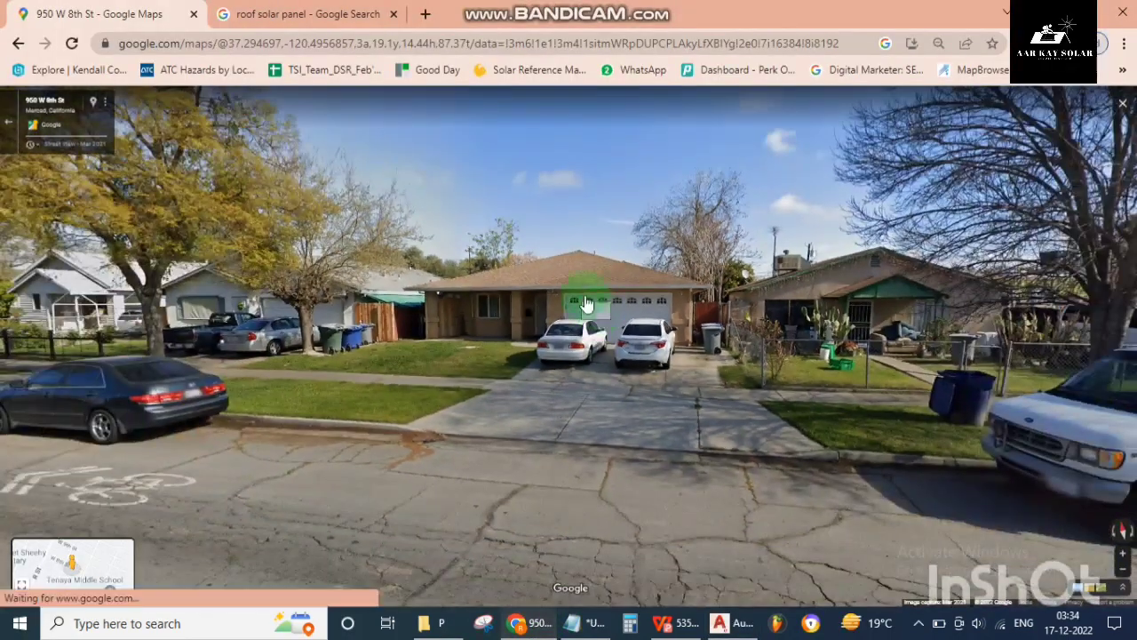
scroll(533, 255, "up", 3)
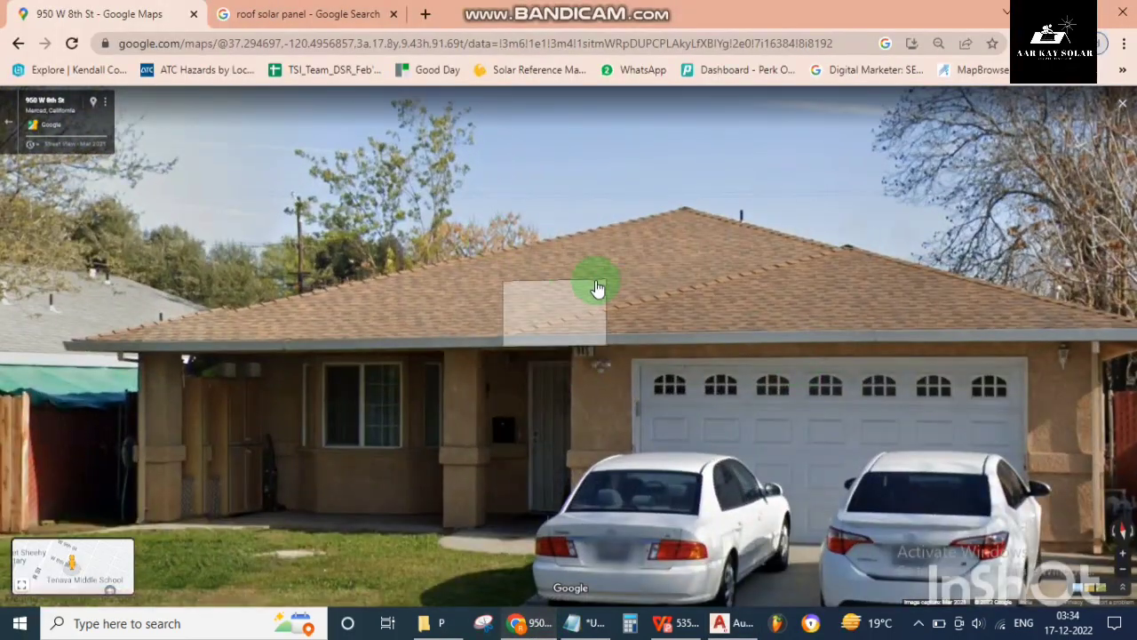
scroll(596, 287, "down", 3)
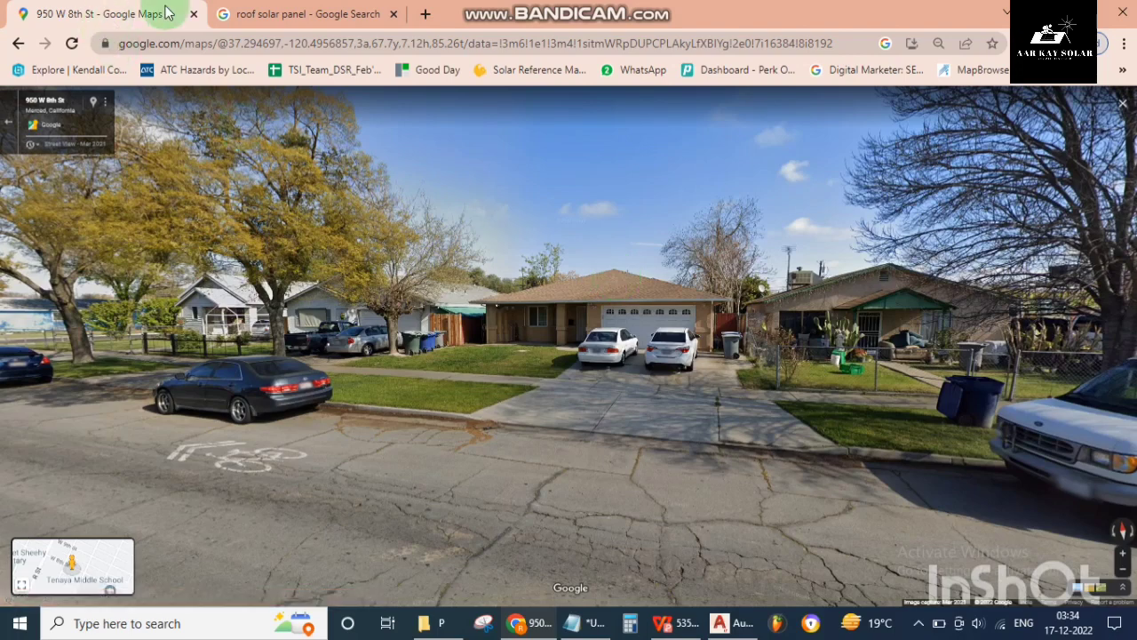
- Preview the Freepik solar roof, panel workers and California utilities rooftop solar images
left_click(245, 11)
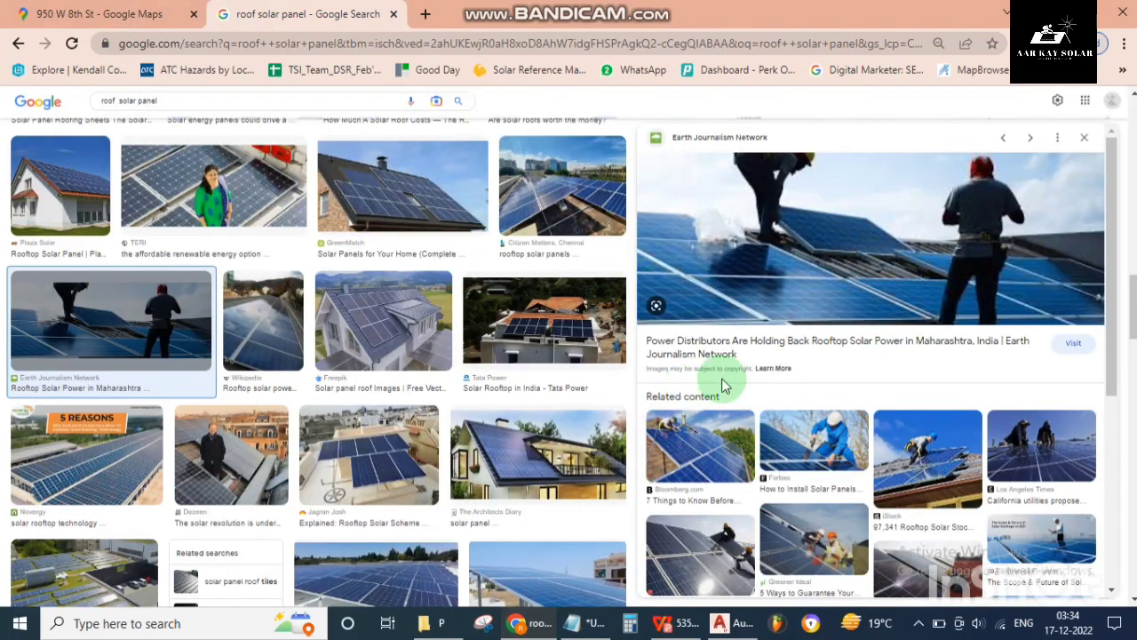
scroll(880, 444, "up", 2)
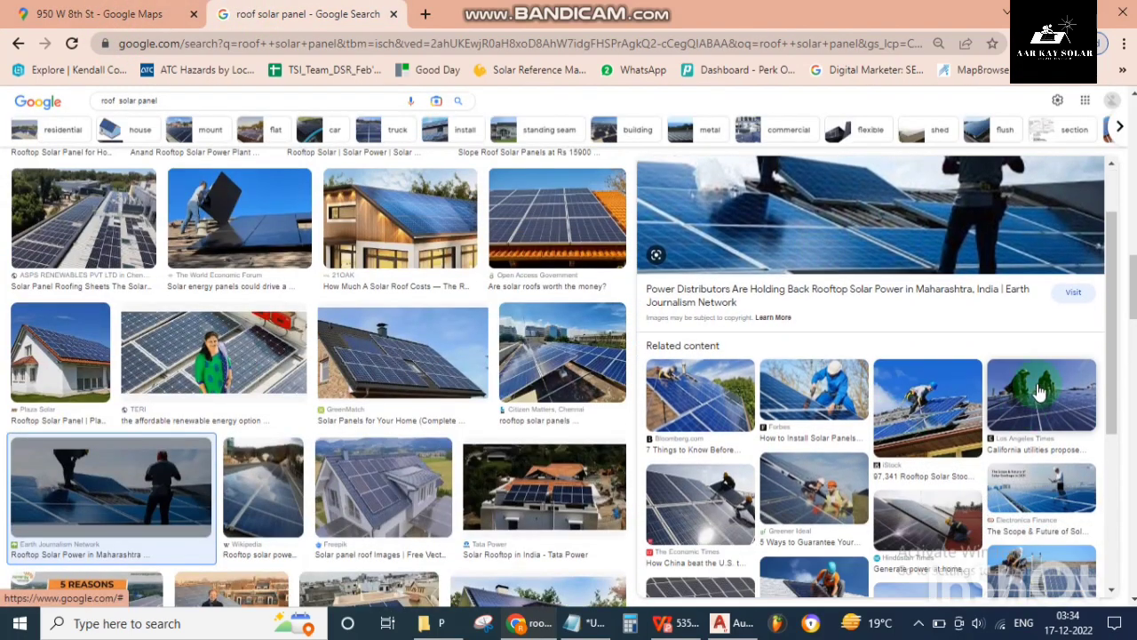
scroll(754, 472, "down", 3)
scroll(684, 373, "up", 2)
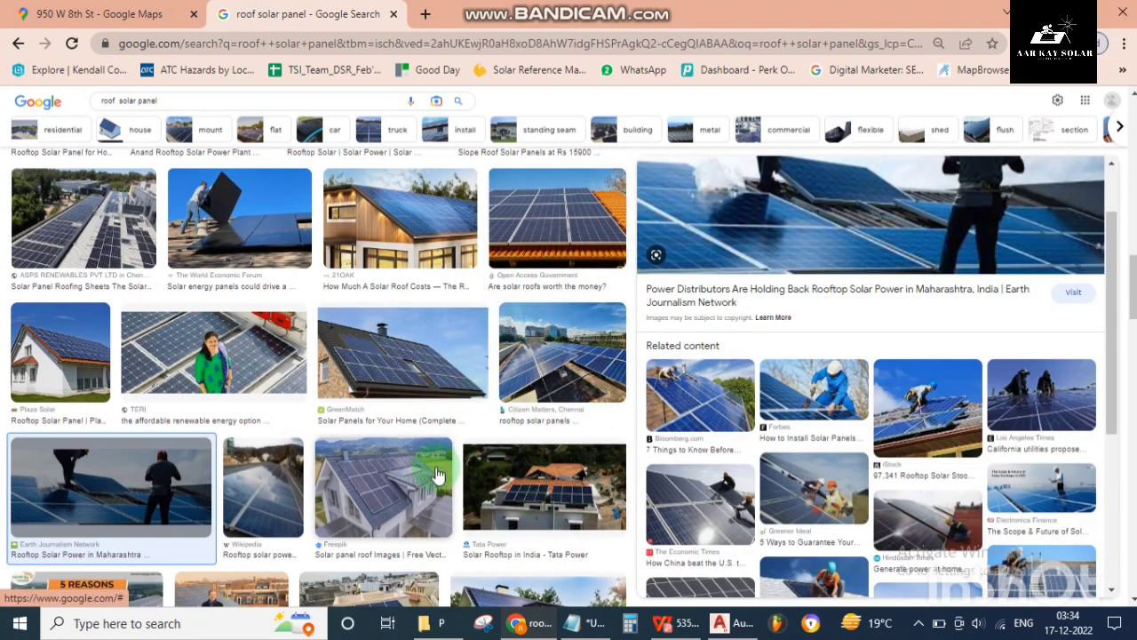
left_click(396, 503)
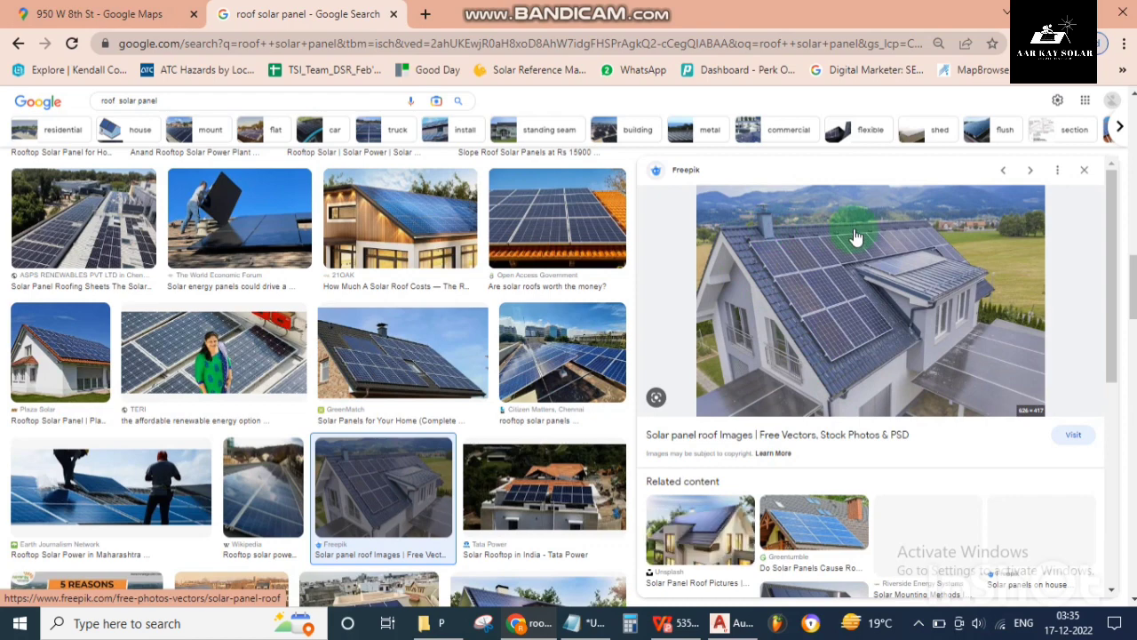
left_click(107, 488)
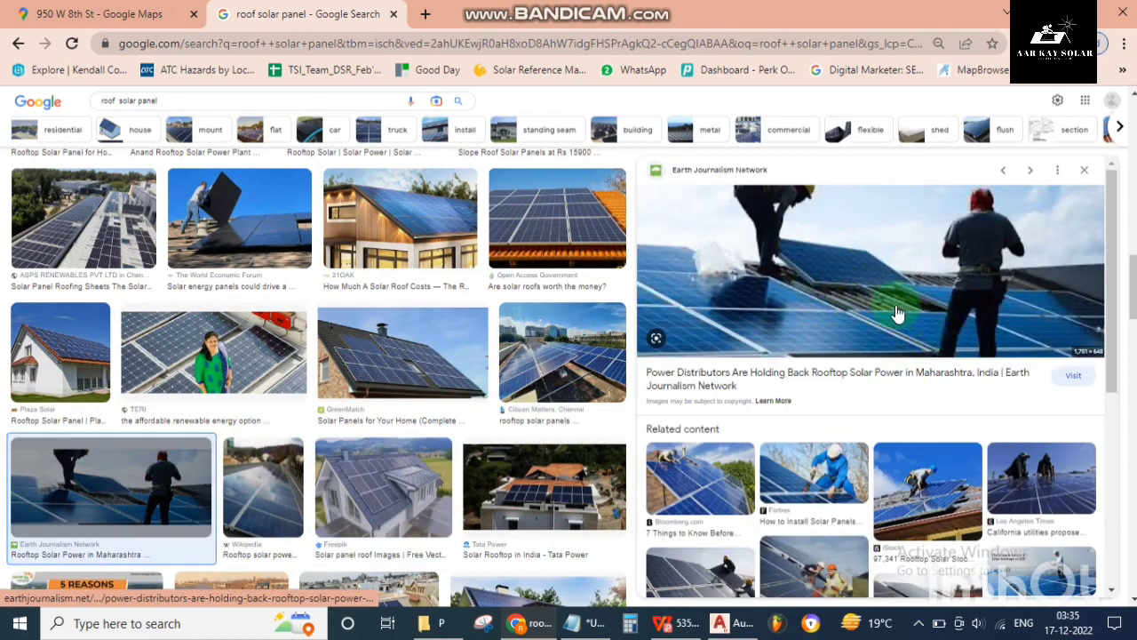
scroll(889, 356, "down", 2)
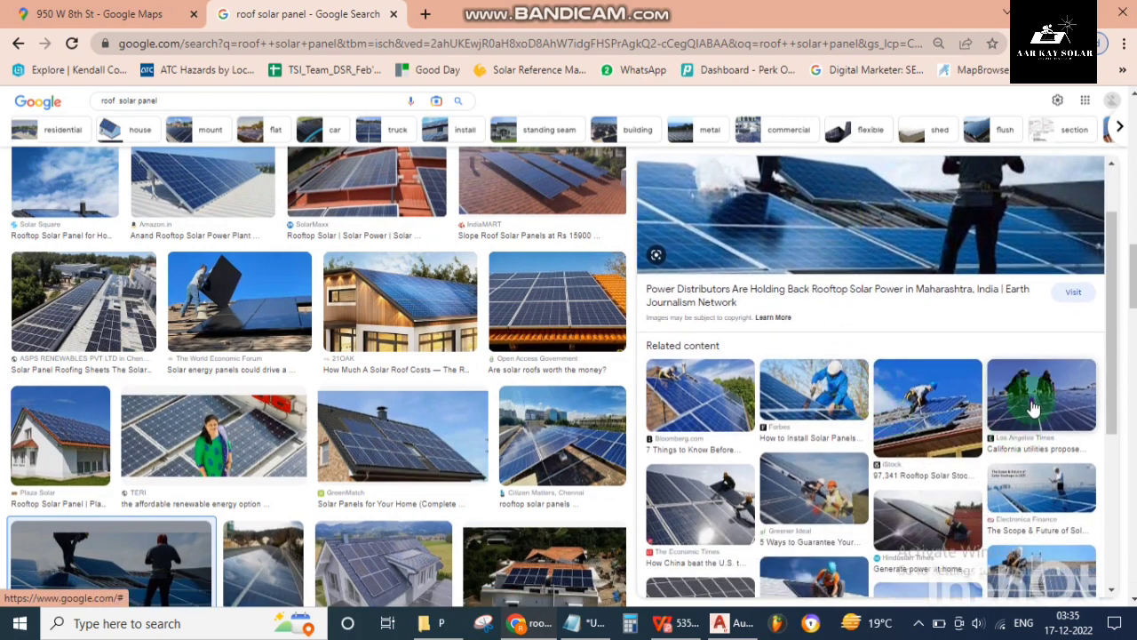
left_click(1034, 407)
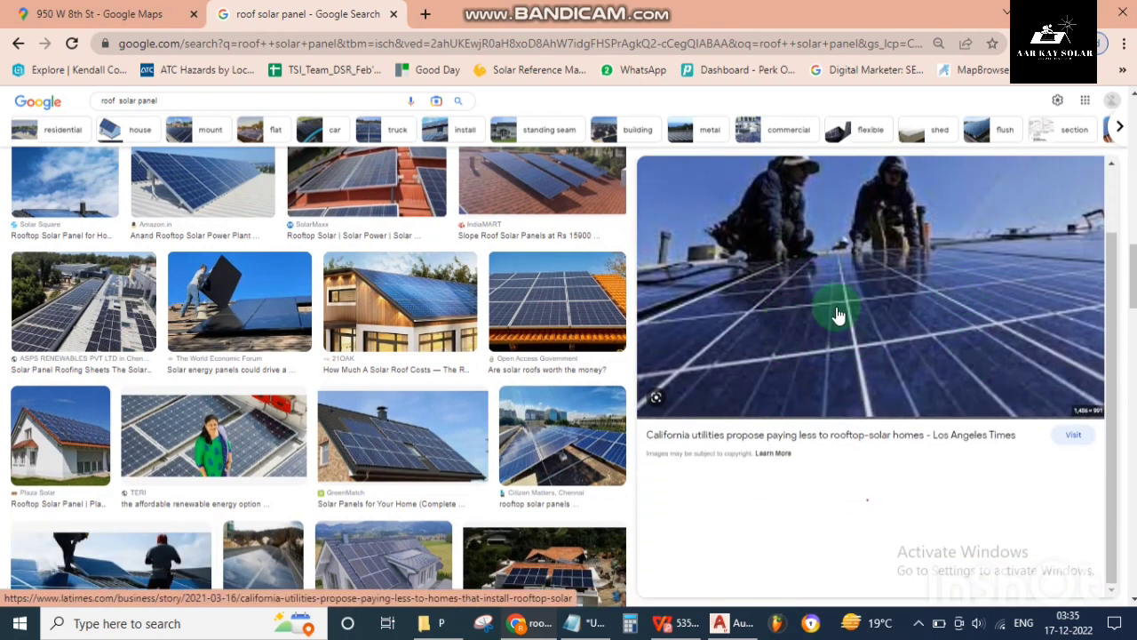
left_click(95, 13)
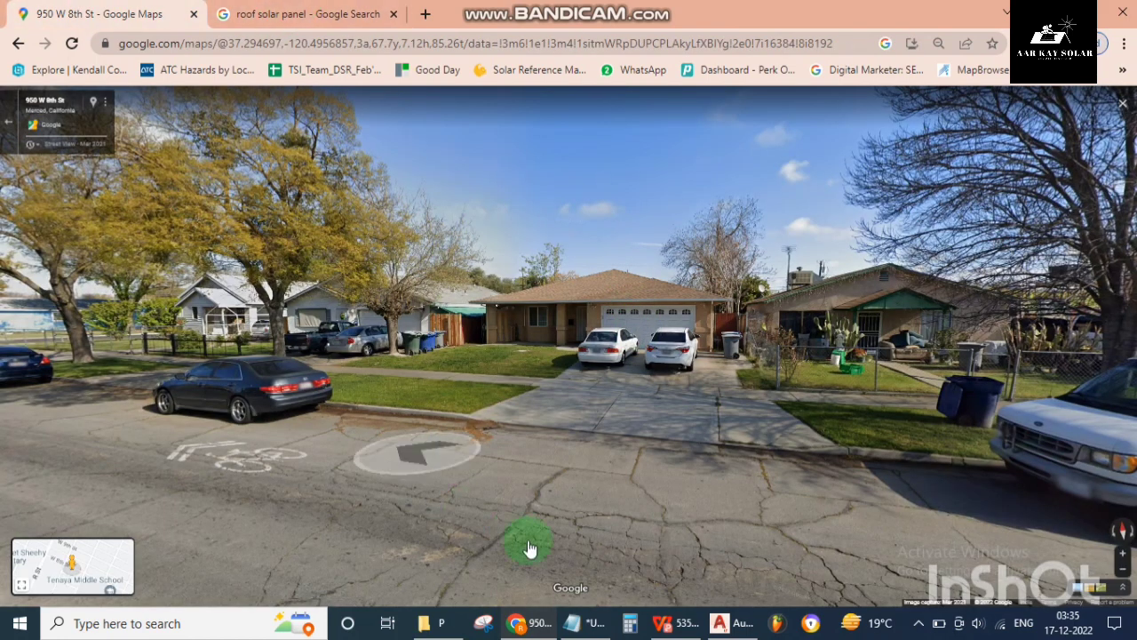
left_click(721, 623)
scroll(575, 459, "up", 2)
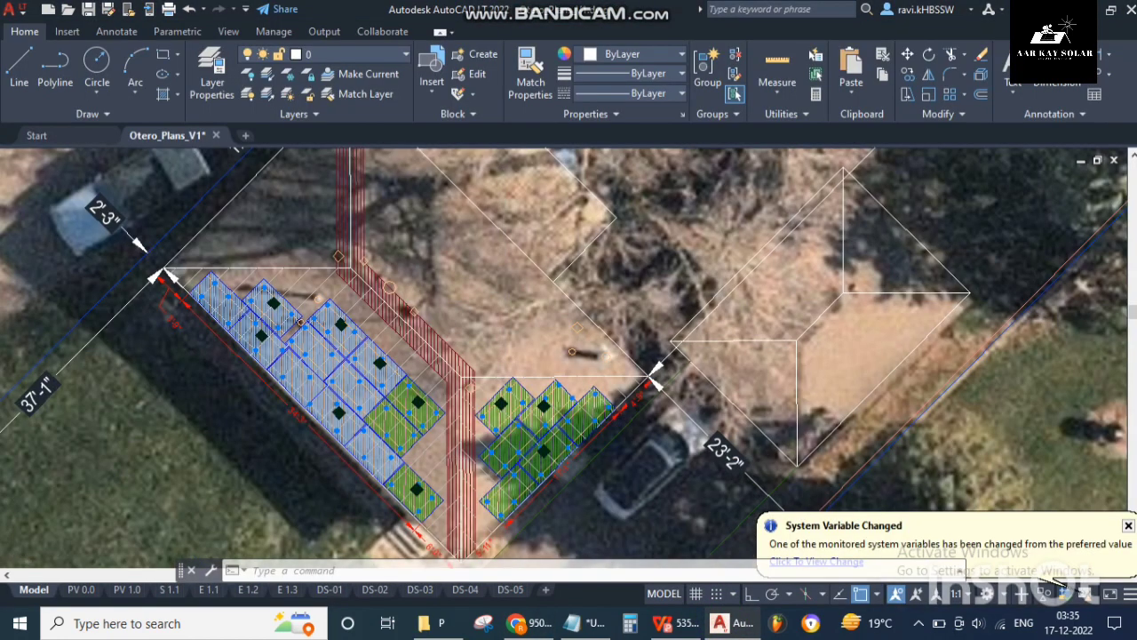
scroll(575, 460, "up", 2)
scroll(394, 461, "down", 5)
scroll(390, 461, "down", 3)
scroll(390, 461, "up", 3)
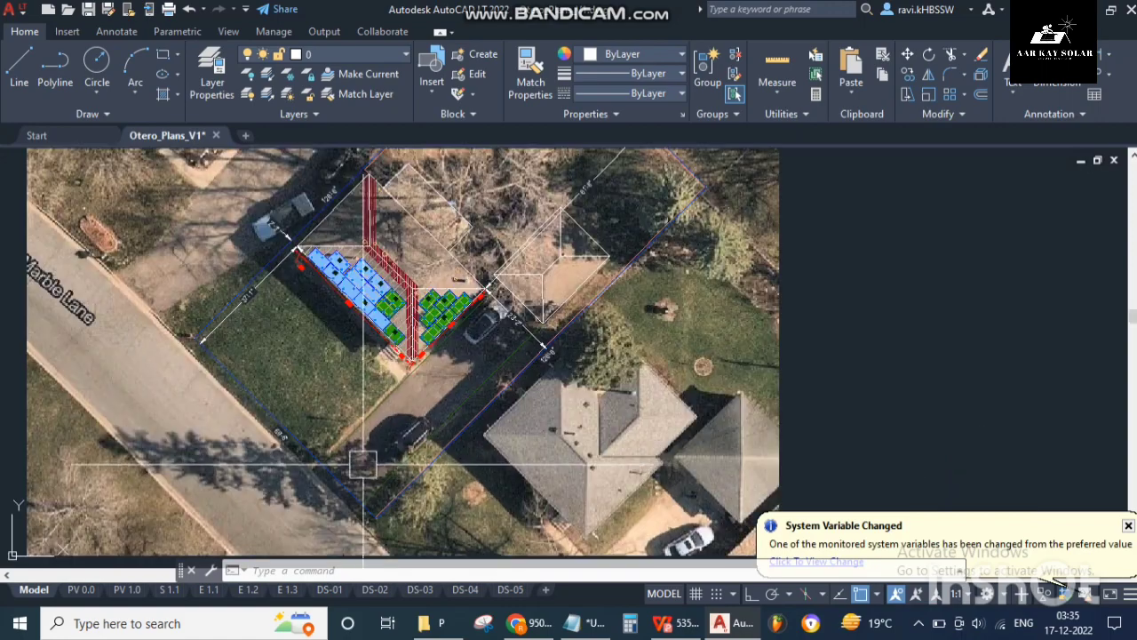
scroll(414, 356, "up", 2)
scroll(417, 336, "down", 2)
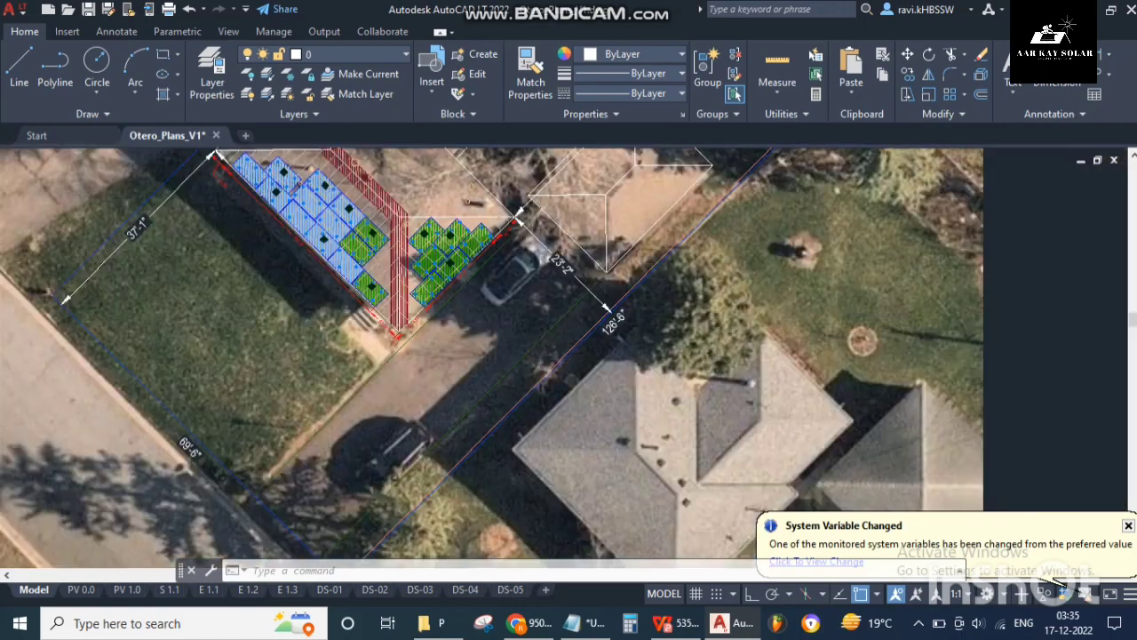
scroll(355, 239, "down", 1)
scroll(362, 204, "up", 3)
scroll(362, 204, "down", 4)
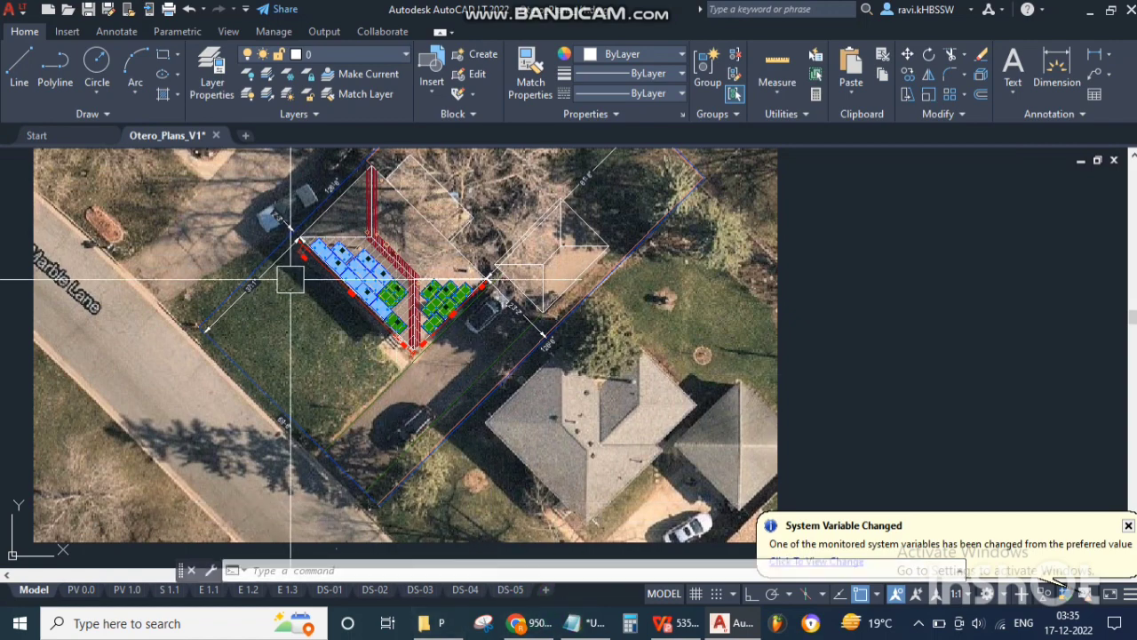
scroll(291, 279, "down", 2)
left_click(515, 623)
mouse_move(106, 13)
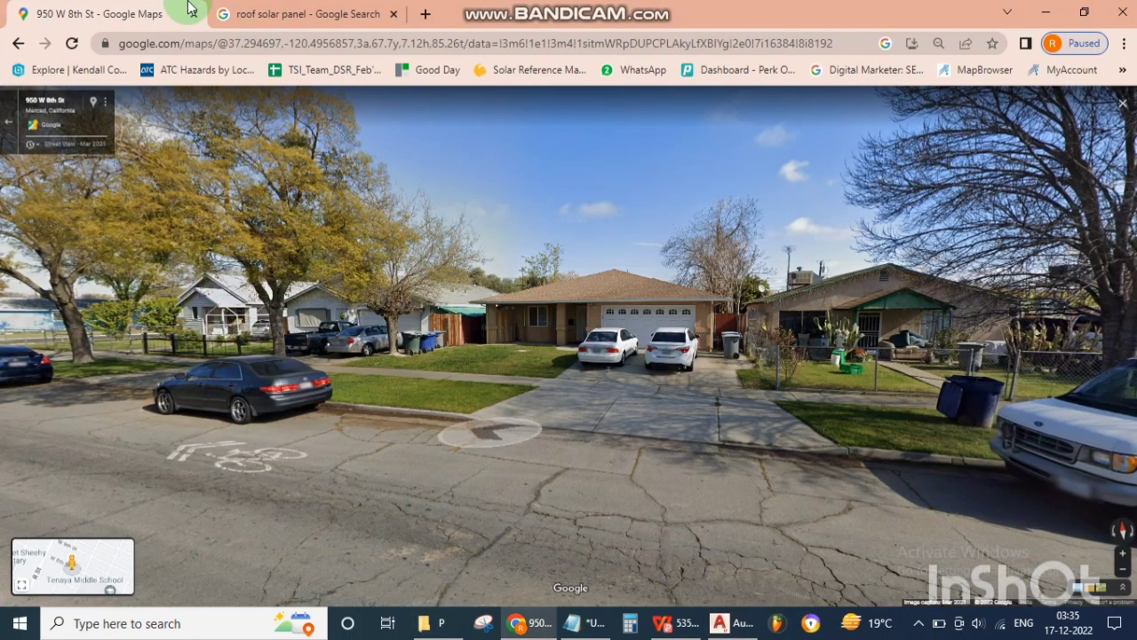
left_click(402, 506)
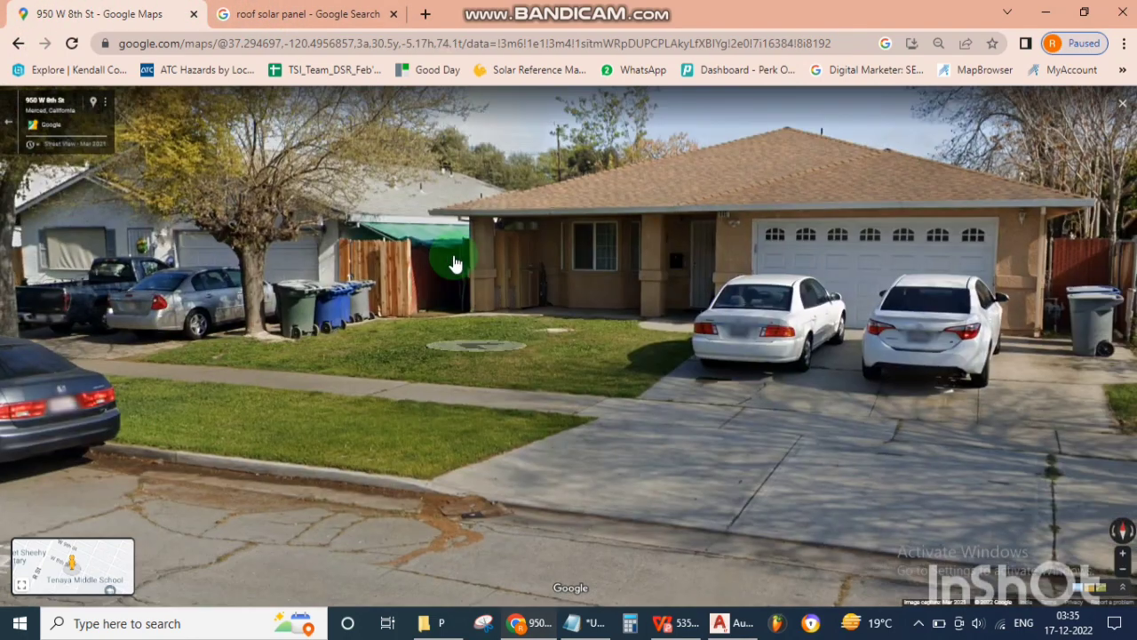
left_click_drag(419, 254, 157, 246)
scroll(335, 273, "up", 2)
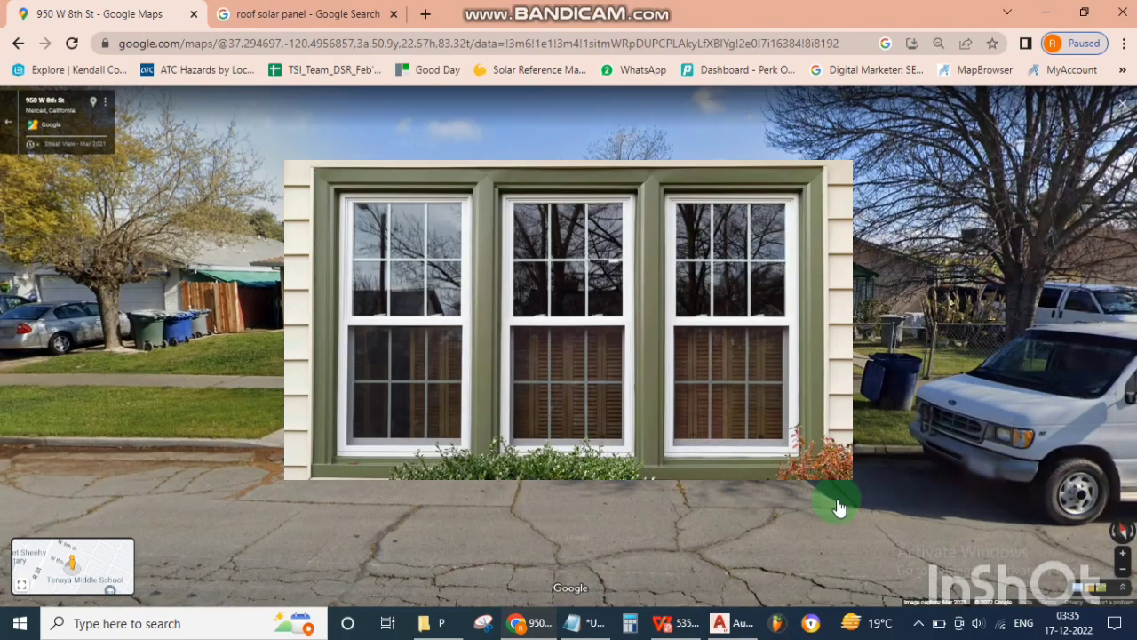
left_click(838, 507)
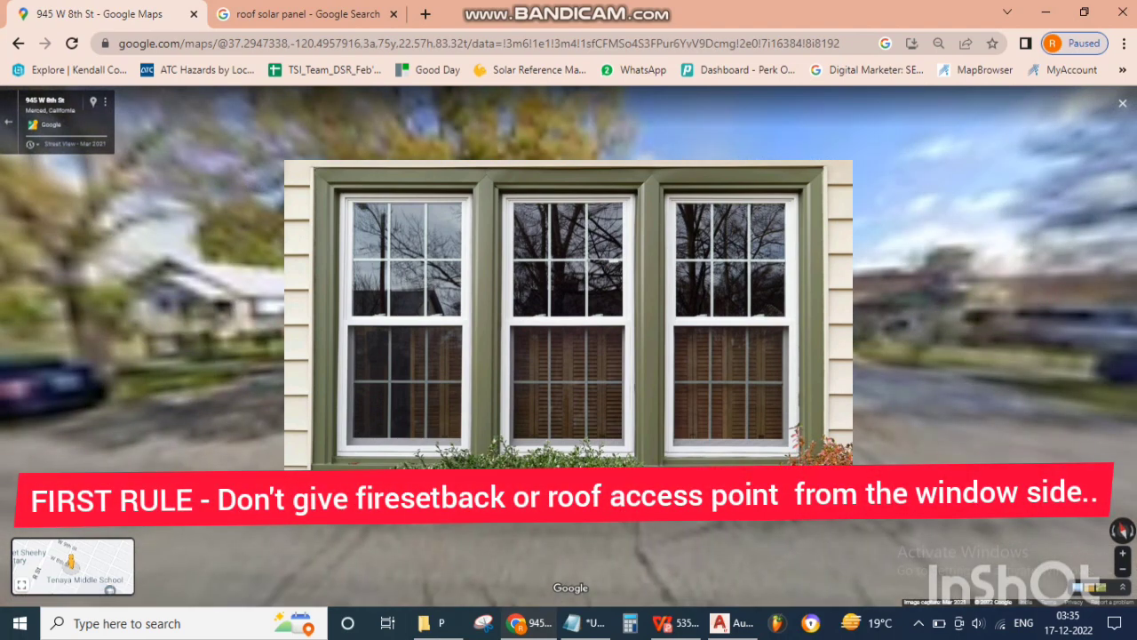
double_click(476, 296)
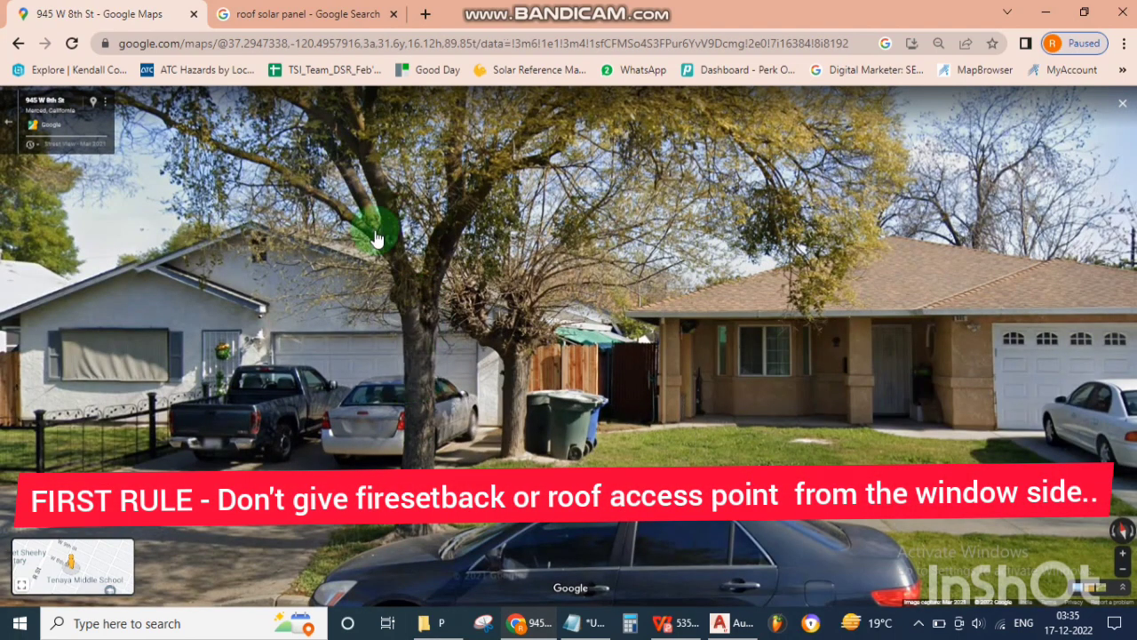
key("Right")
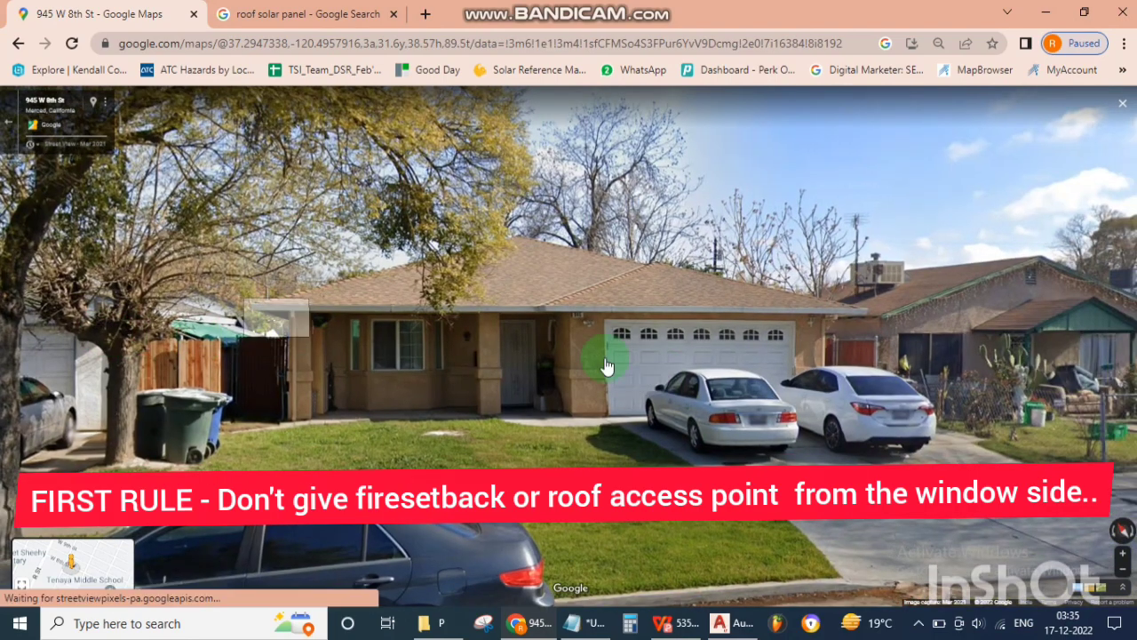
key("Right")
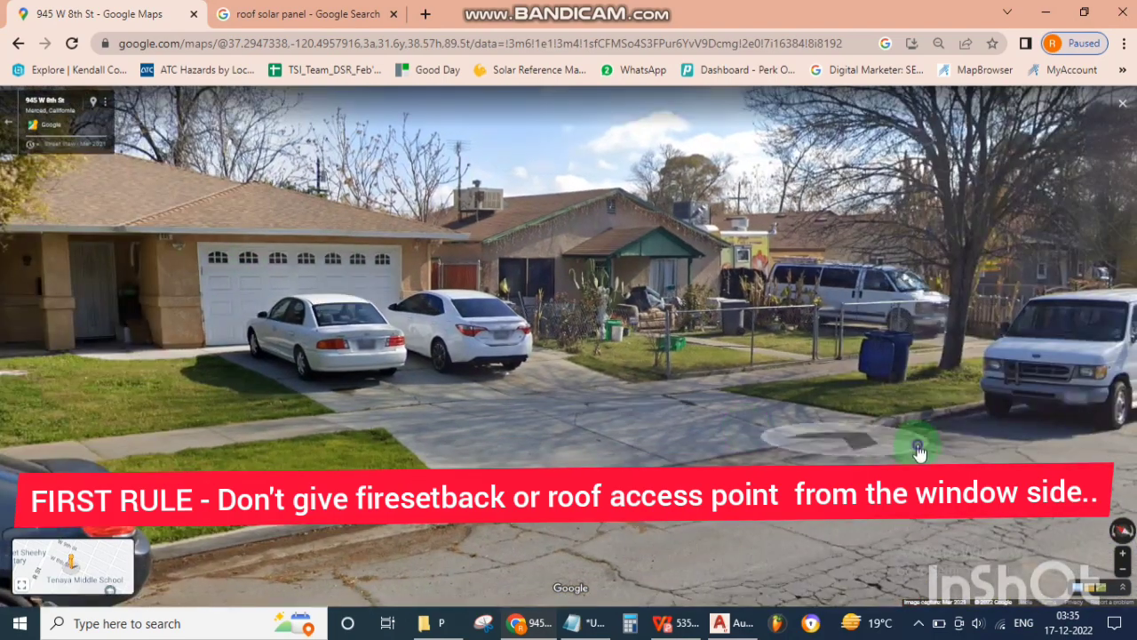
key("Up")
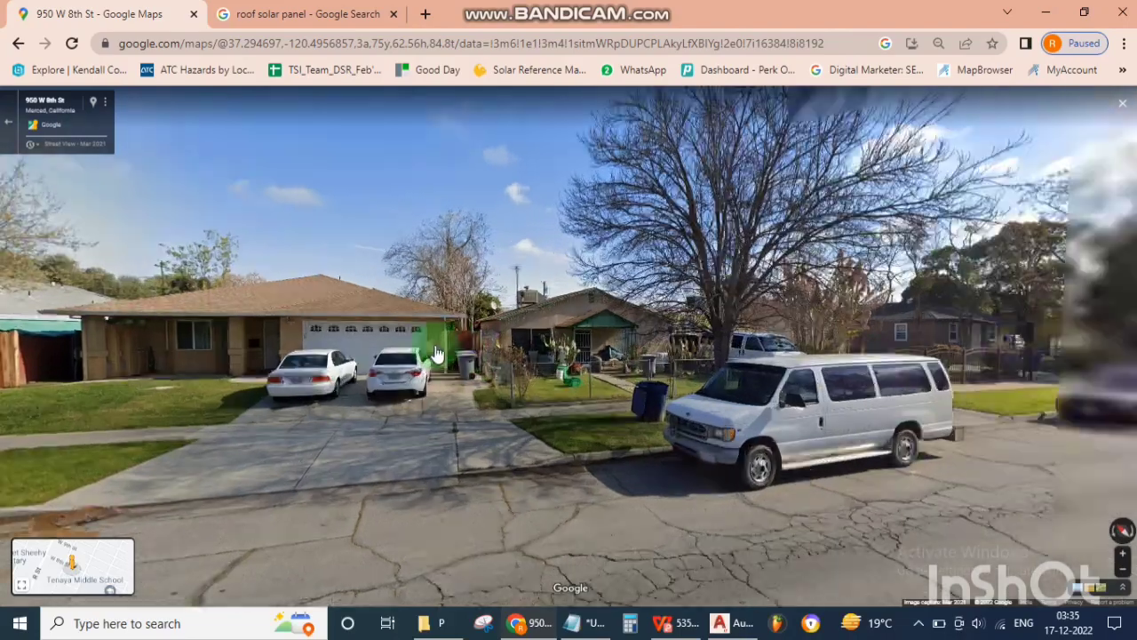
left_click(361, 336)
scroll(330, 335, "down", 2)
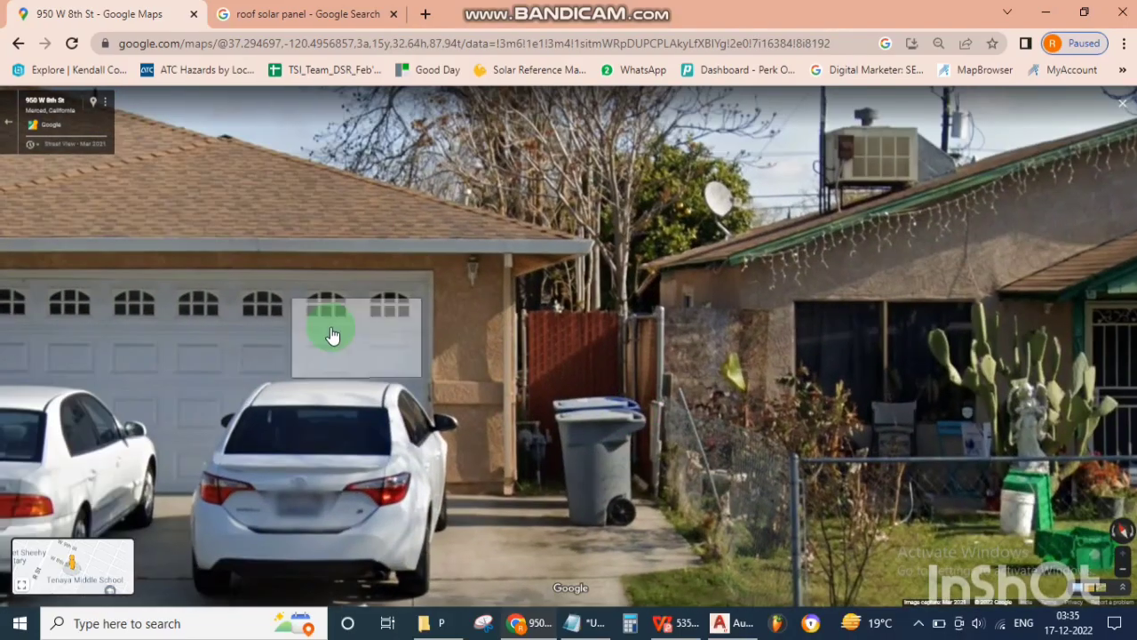
scroll(351, 335, "down", 2)
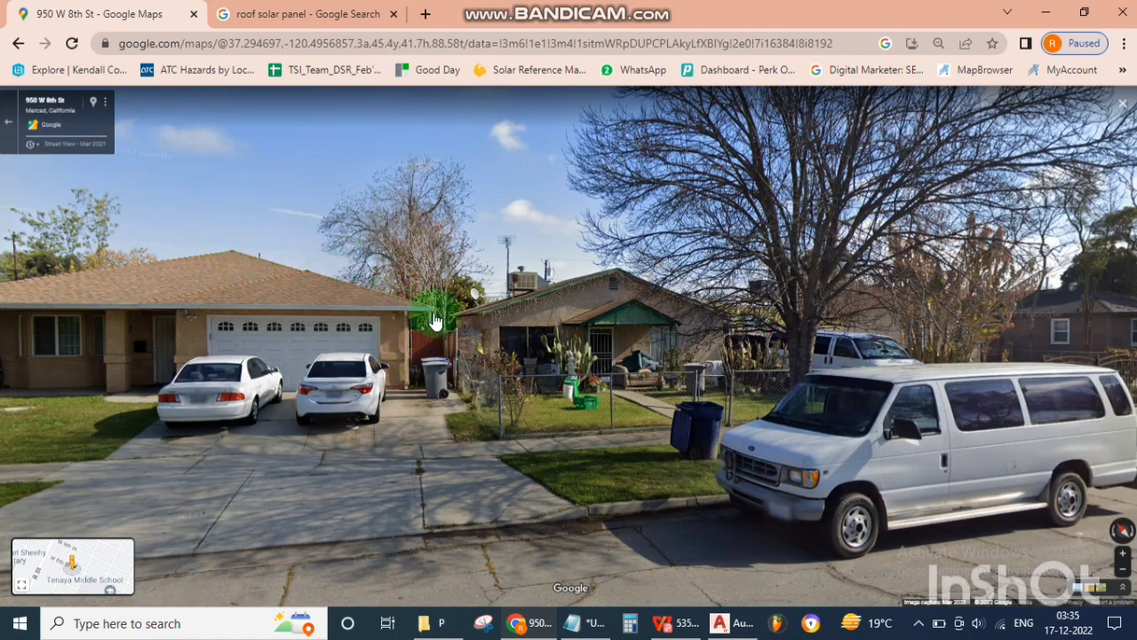
scroll(440, 377, "down", 3)
scroll(462, 360, "down", 2)
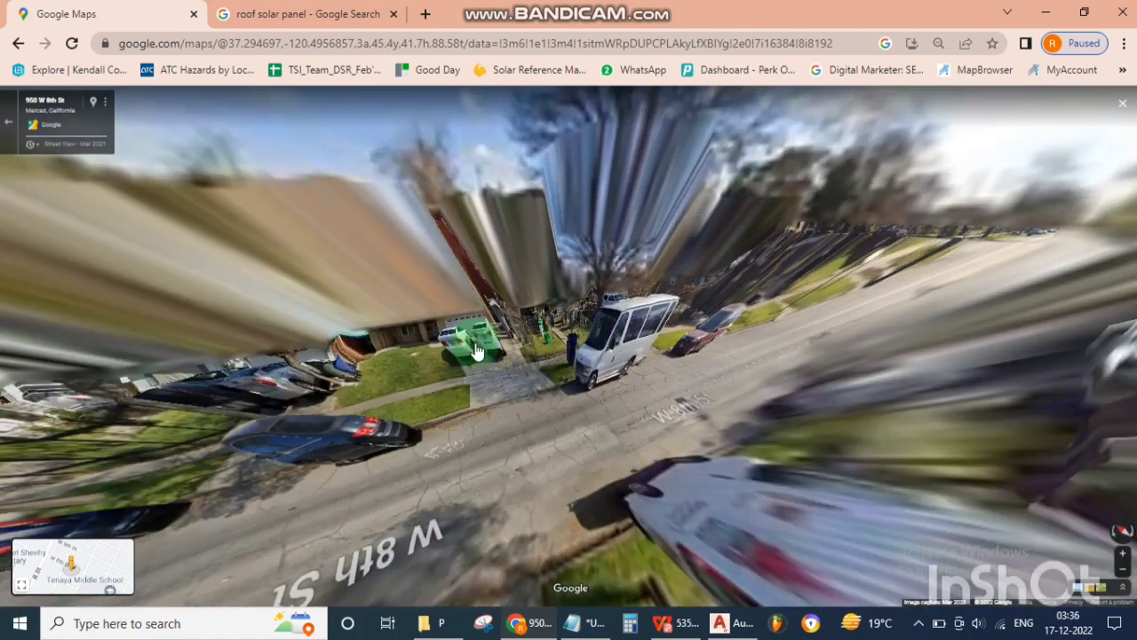
scroll(539, 329, "down", 2)
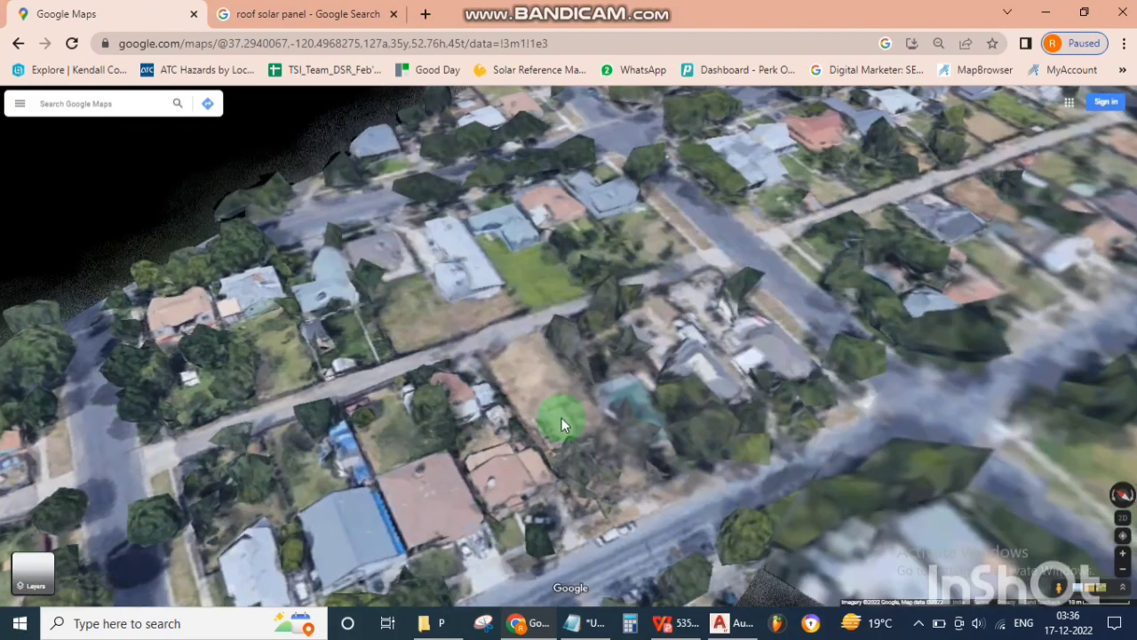
scroll(546, 524, "up", 2)
scroll(505, 501, "up", 1)
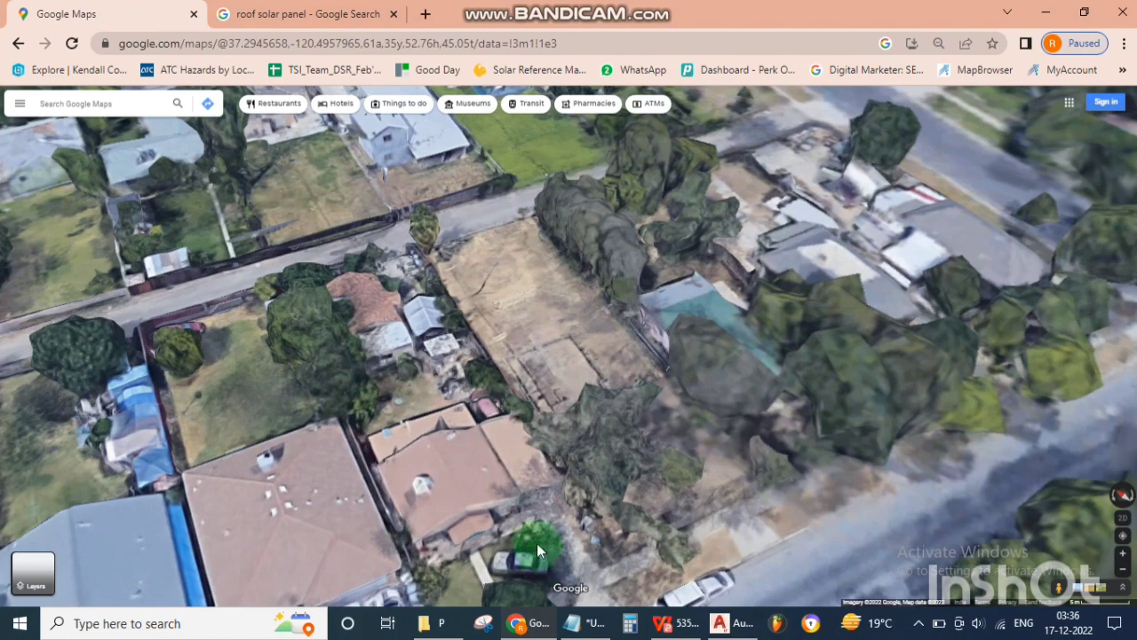
key("Down")
left_click(489, 478)
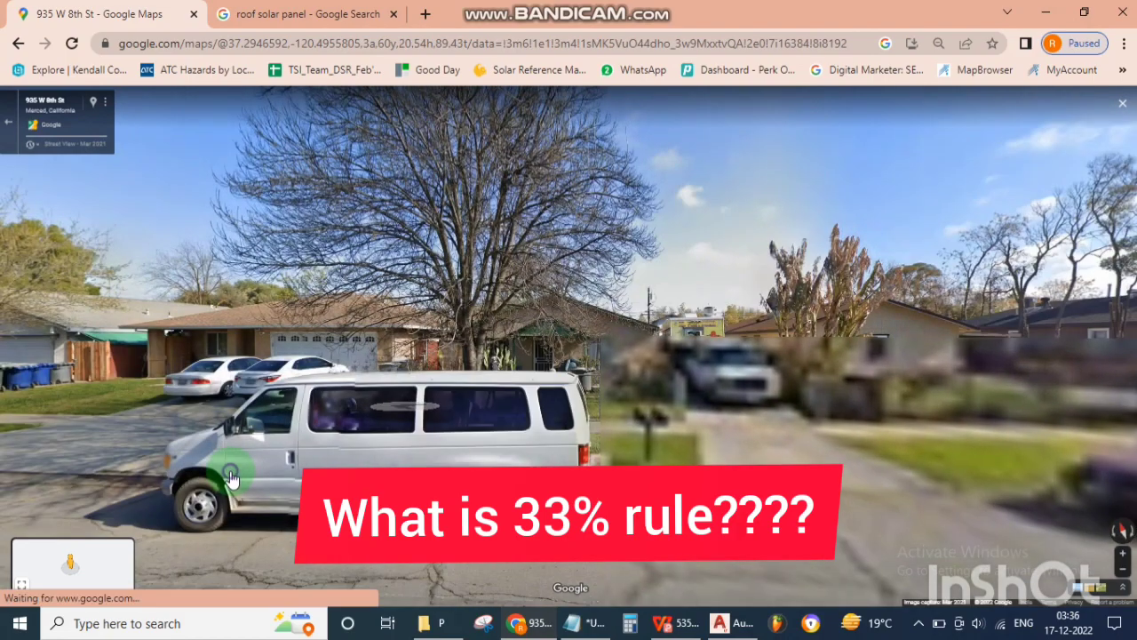
left_click(237, 474)
left_click(595, 346)
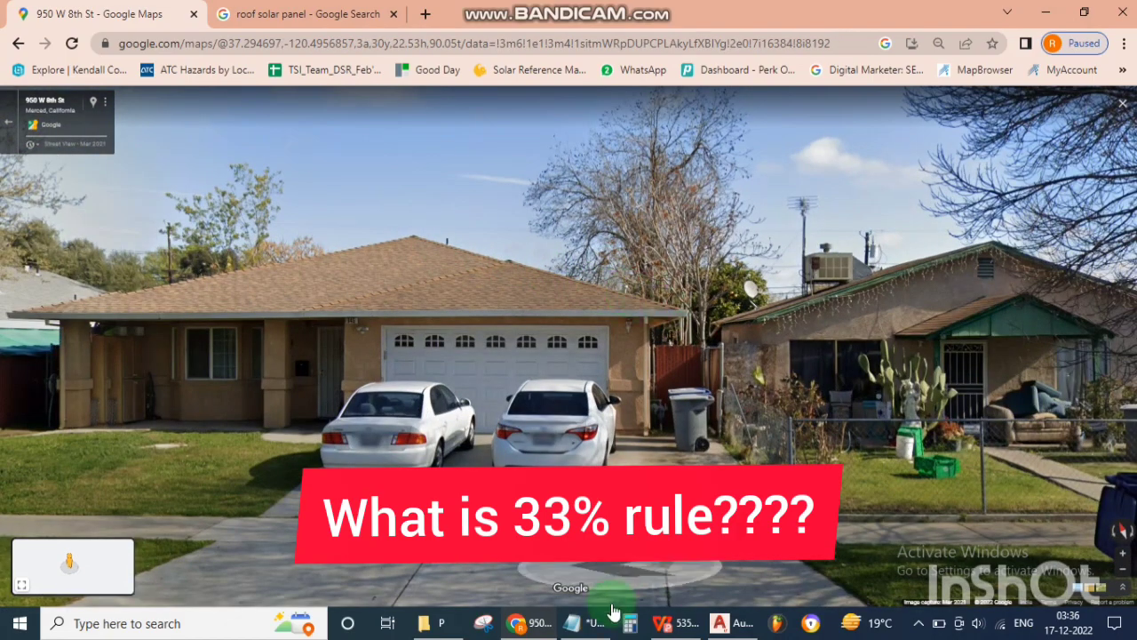
- Bring the AutoCAD solar layout drawing back to the front
left_click(719, 628)
scroll(382, 285, "up", 3)
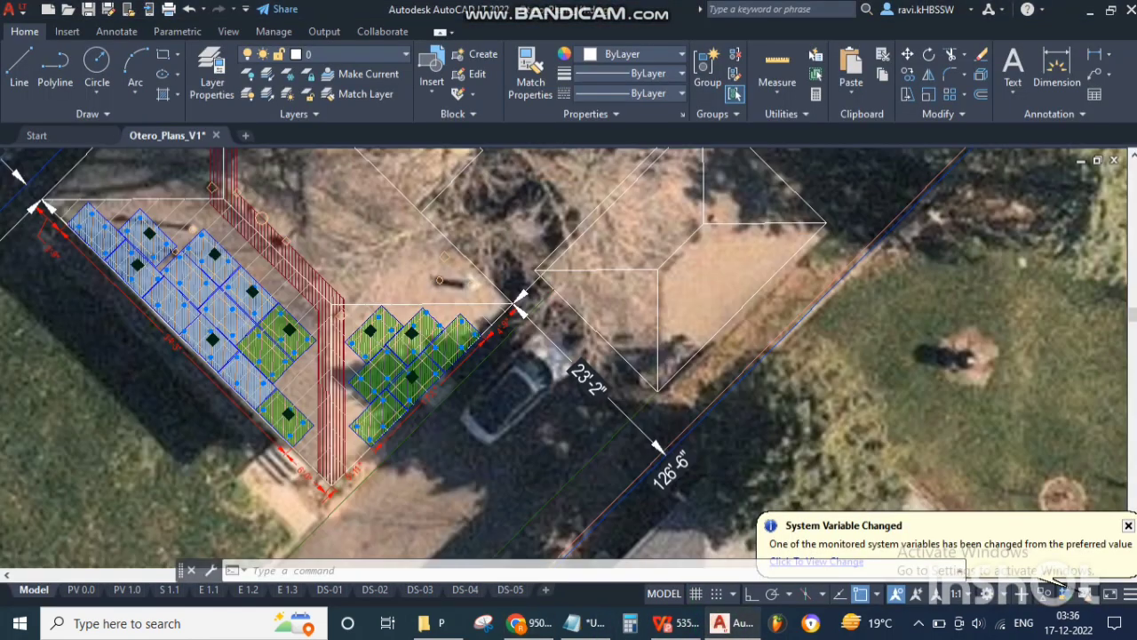
scroll(410, 308, "down", 2)
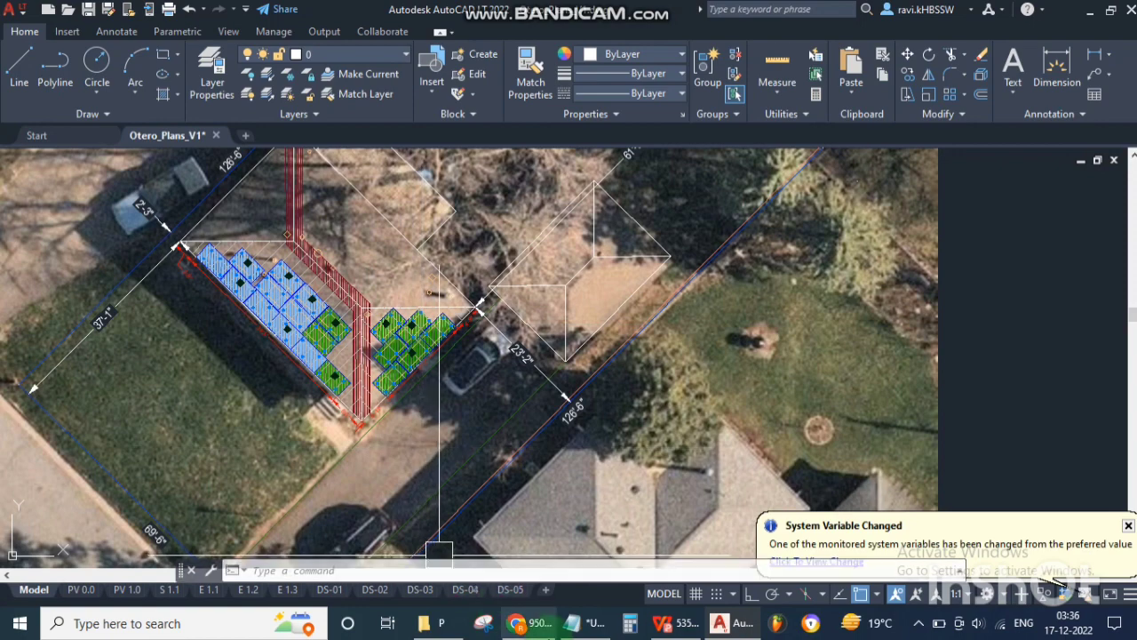
- Select the roof coverage formula line in the Notepad notes
left_click(578, 626)
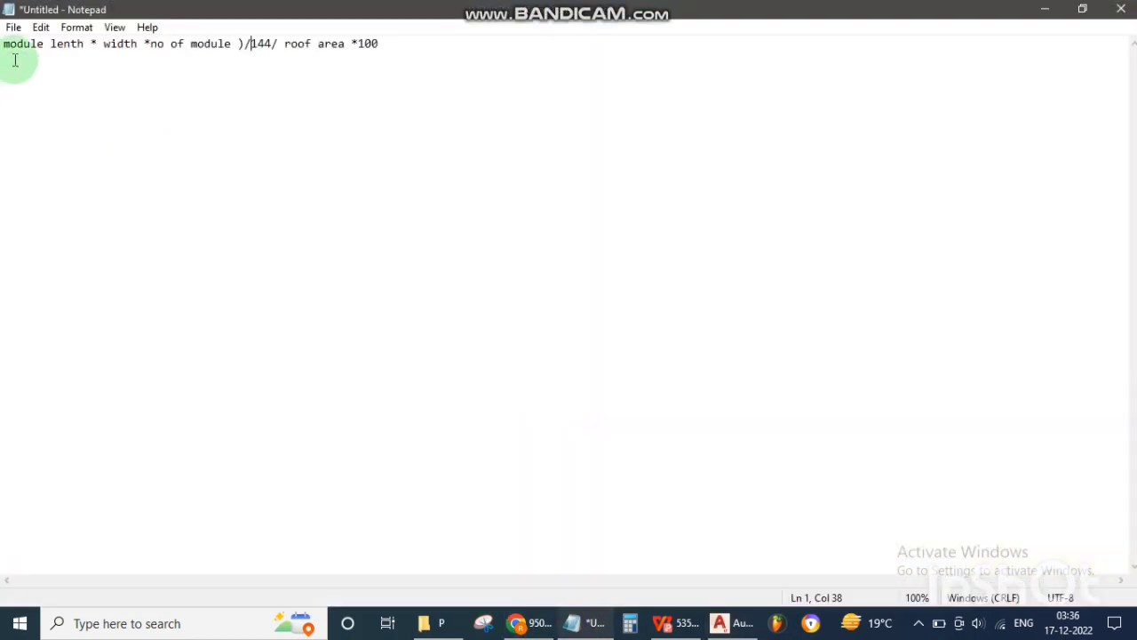
left_click_drag(2, 44, 404, 45)
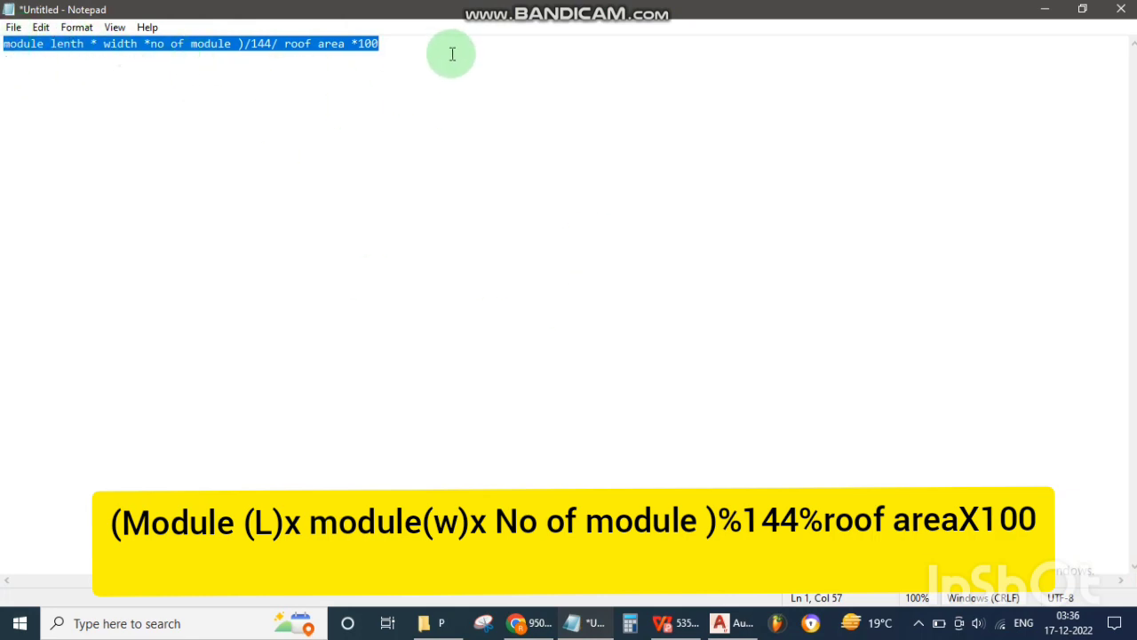
key("alt+Tab")
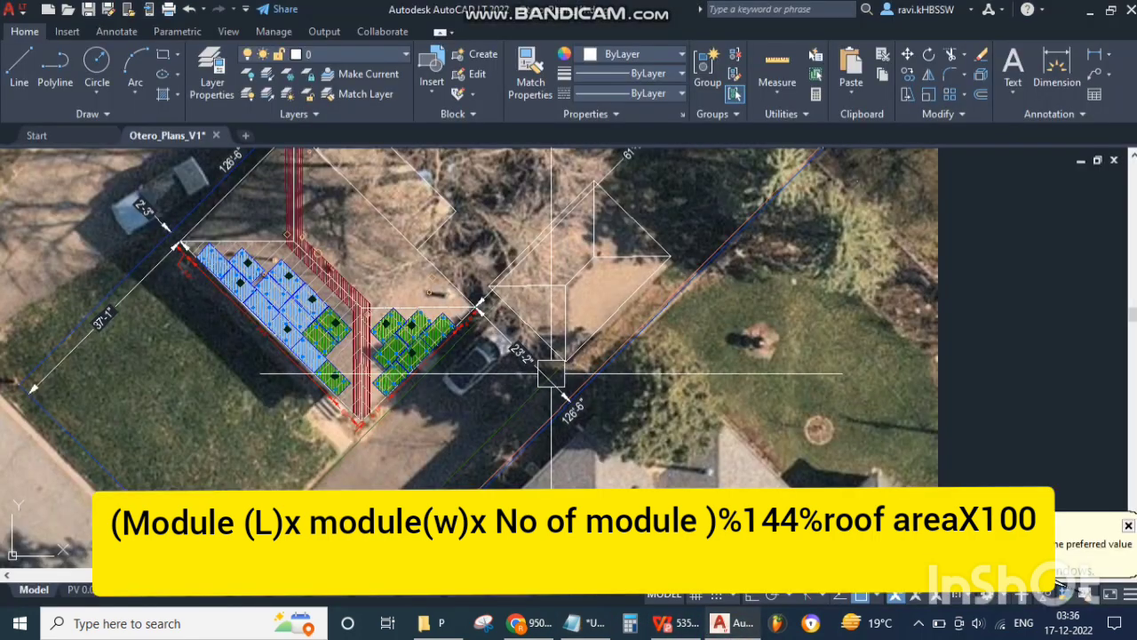
scroll(412, 358, "down", 4)
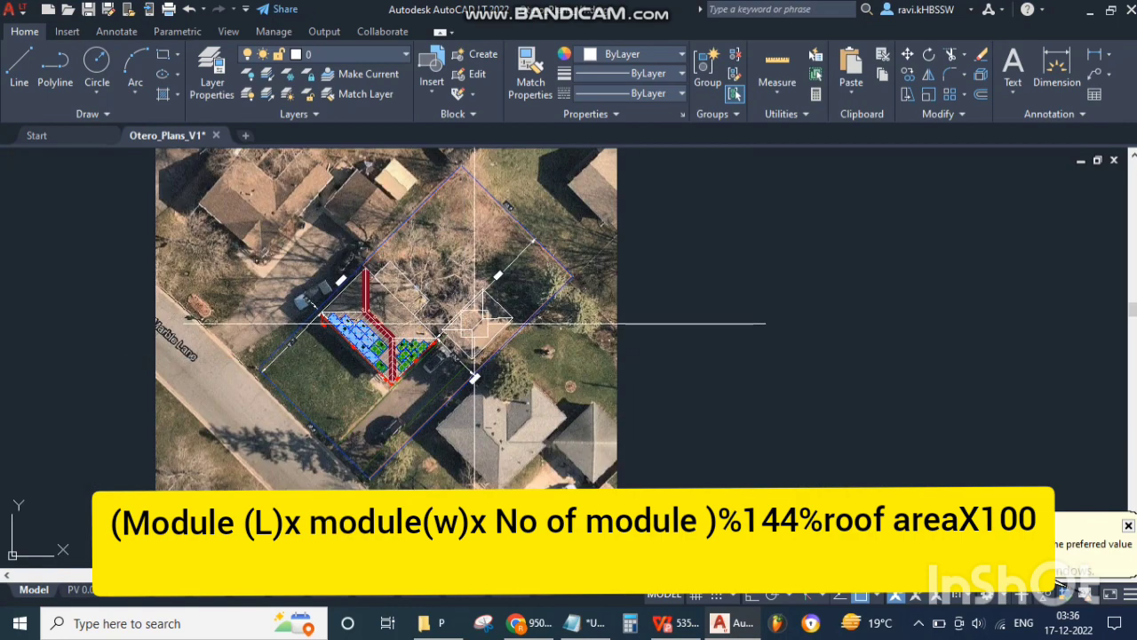
left_click(573, 623)
left_click_drag(9, 56, 304, 55)
left_click(423, 53)
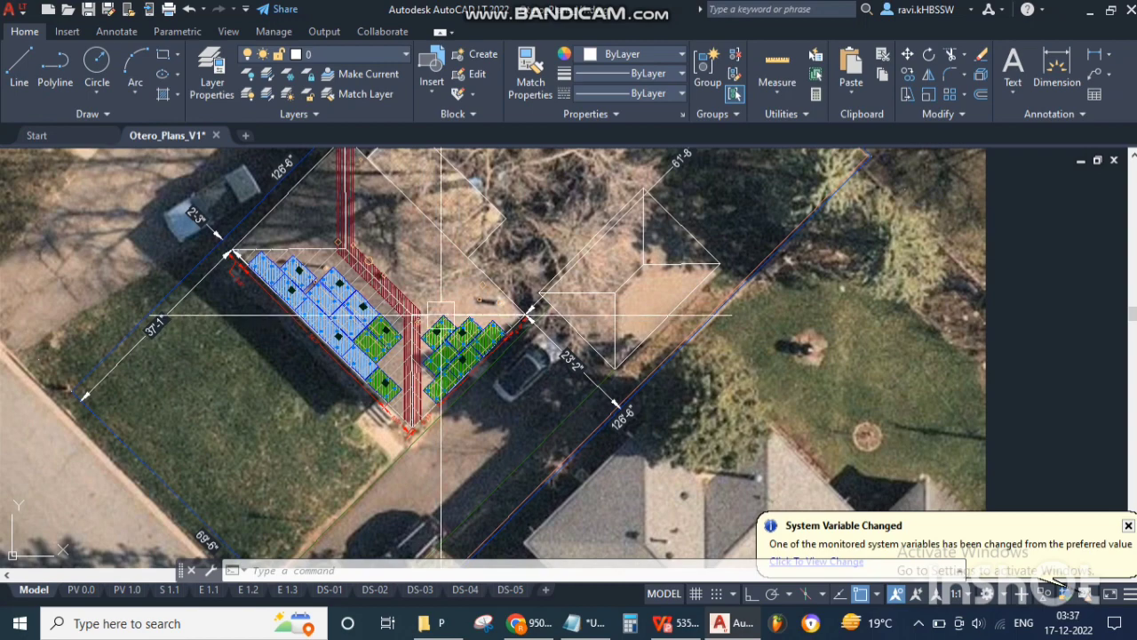
scroll(416, 358, "up", 4)
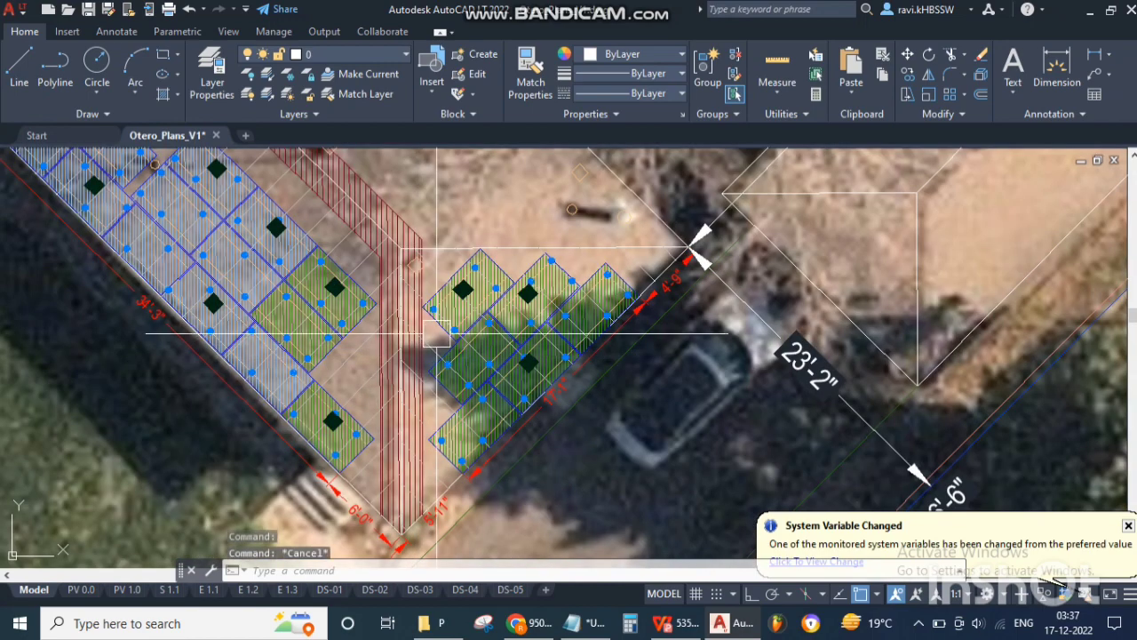
scroll(436, 333, "down", 4)
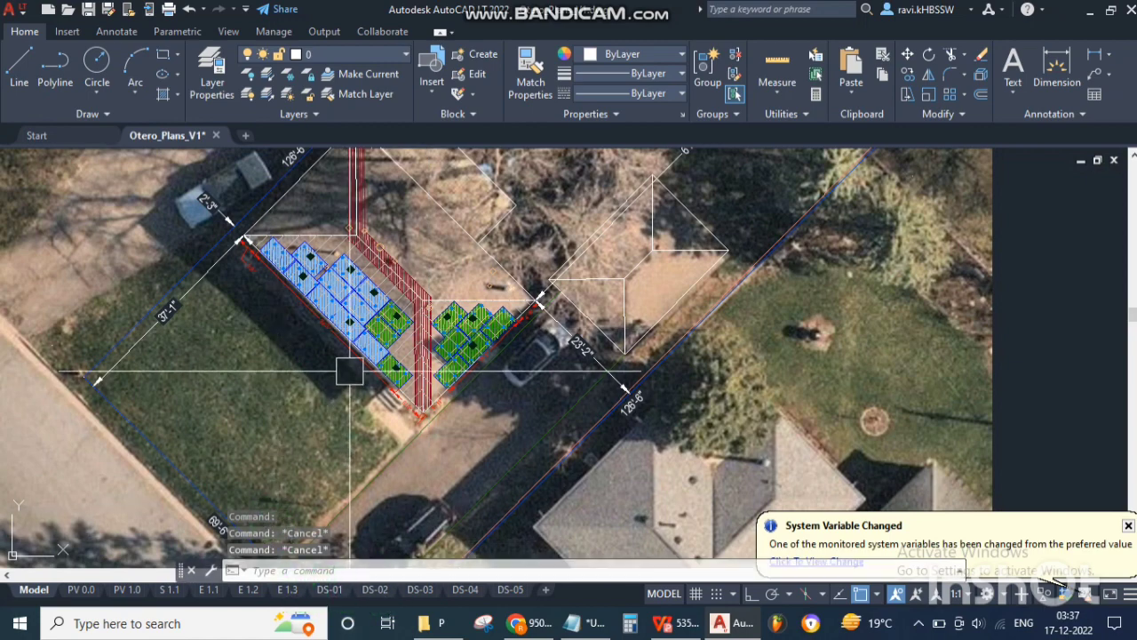
scroll(356, 364, "up", 2)
scroll(418, 355, "up", 2)
scroll(443, 371, "down", 2)
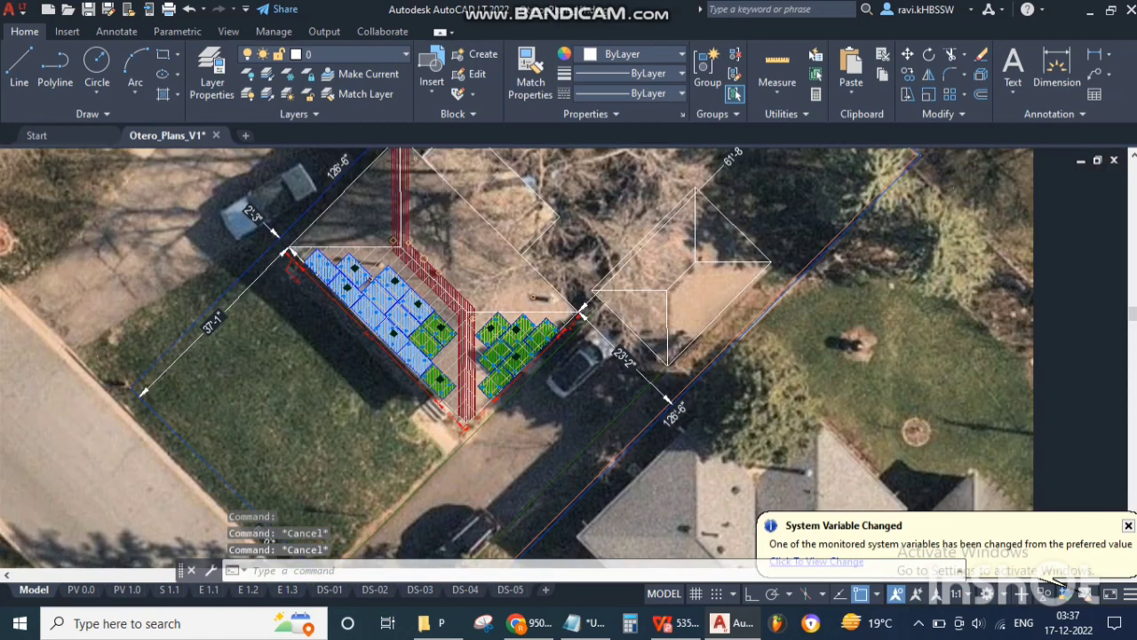
scroll(441, 355, "up", 2)
scroll(435, 369, "up", 2)
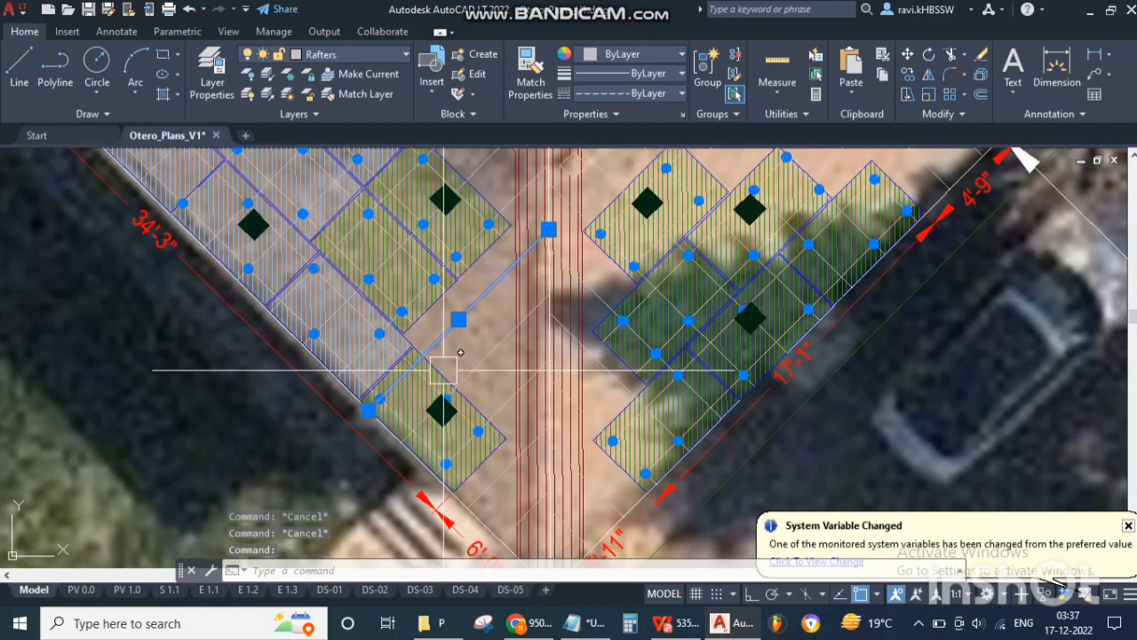
- Isolate the E-MODULE layer with LAYISO and window-select the modules to count 19
scroll(443, 372, "down", 2)
scroll(447, 368, "up", 4)
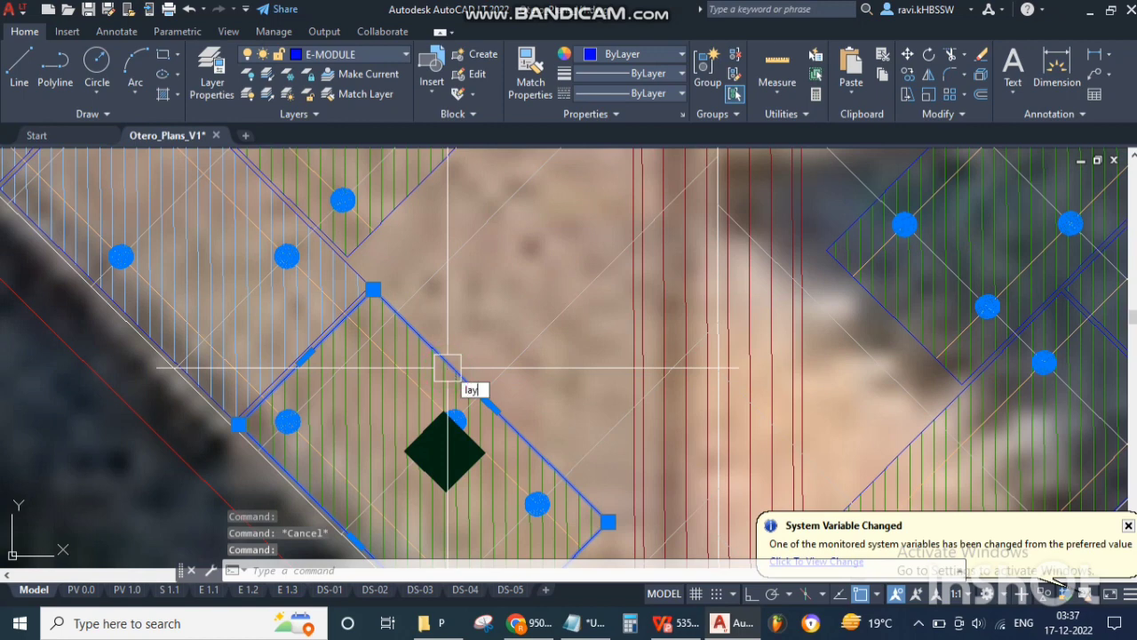
type("layiso")
key("Return")
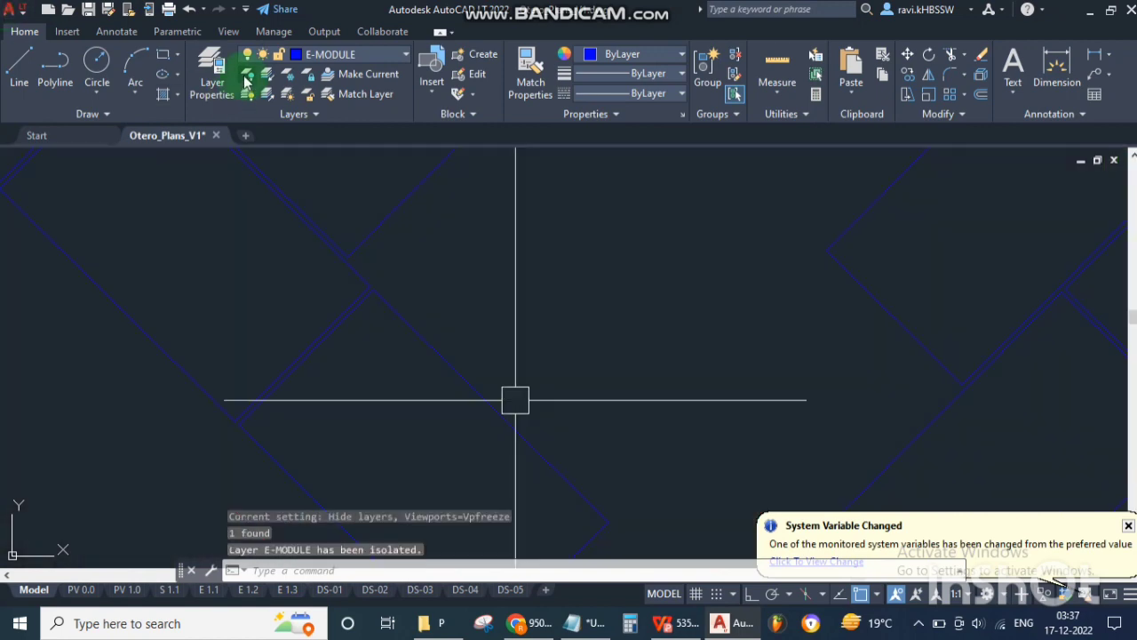
left_click(647, 207)
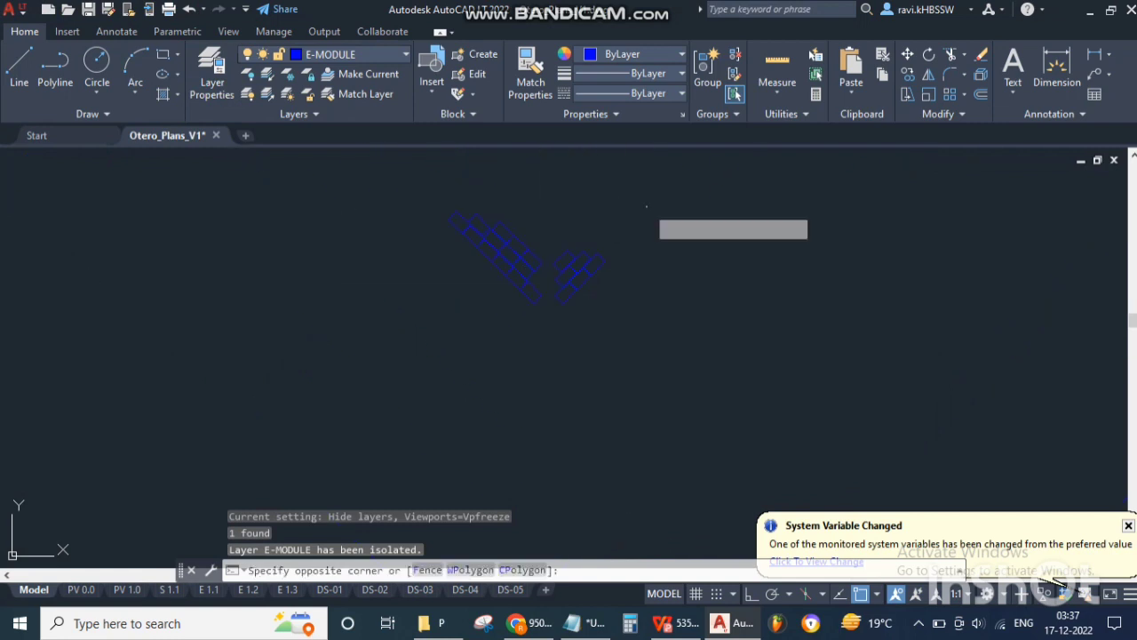
left_click(394, 335)
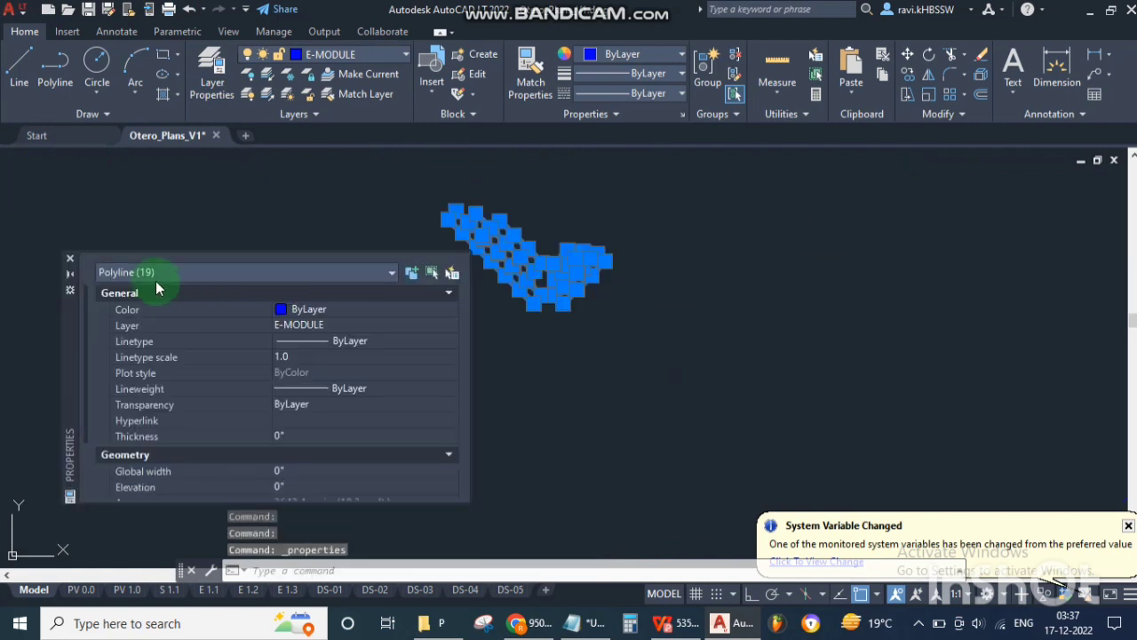
key("Escape")
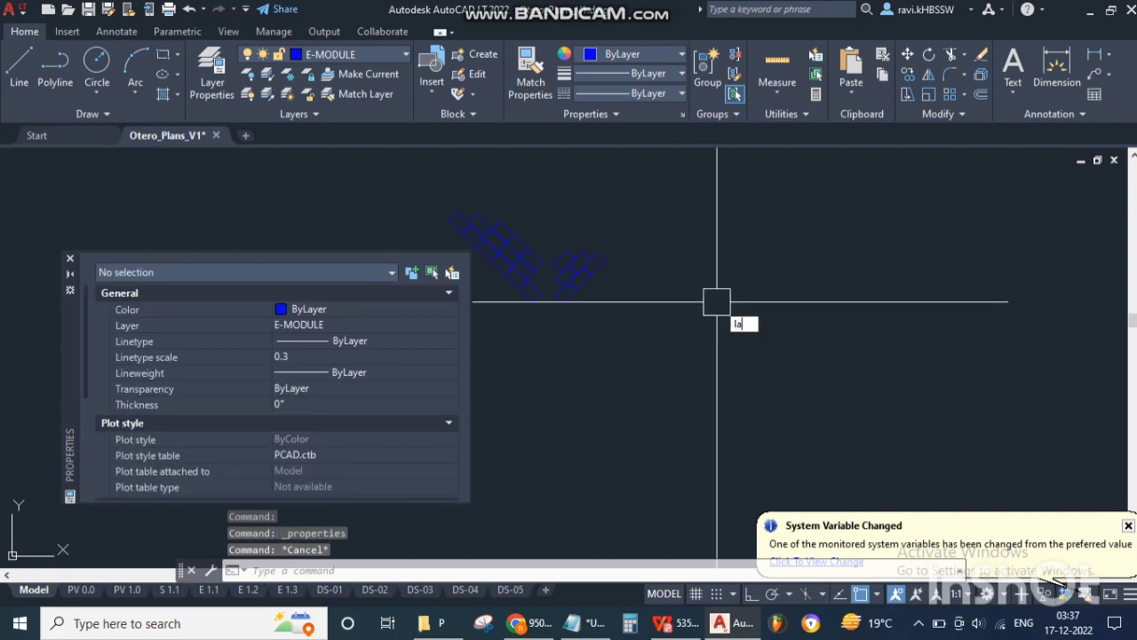
- Turn all layers back on, close Properties and show the DS-01 datasheet layout
key("Return")
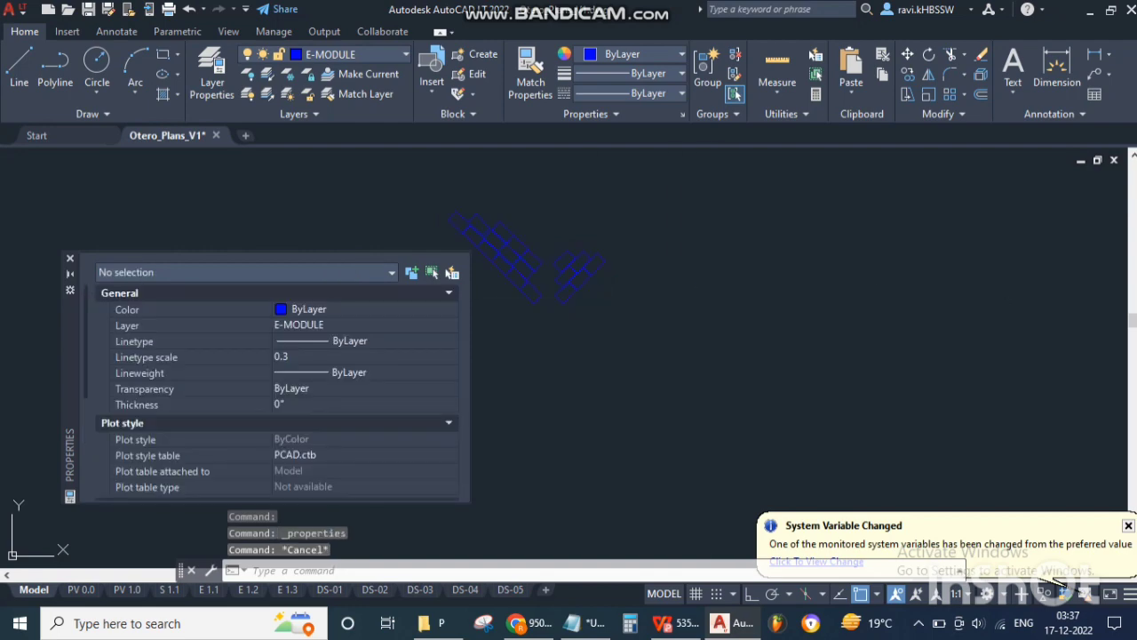
left_click(71, 259)
type("LAYON")
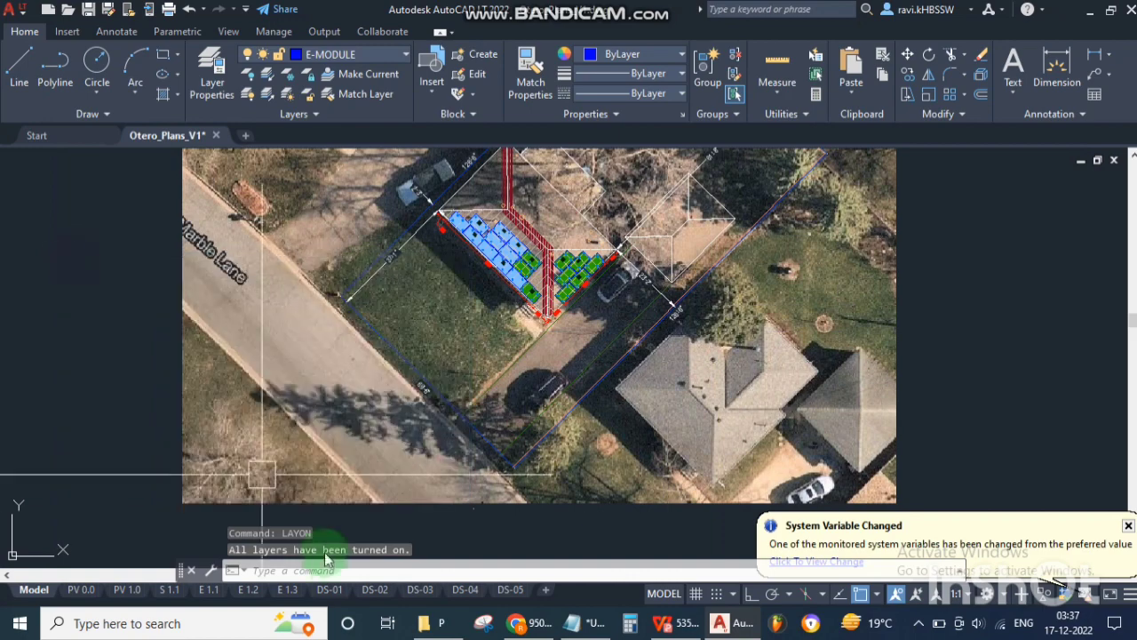
left_click(332, 595)
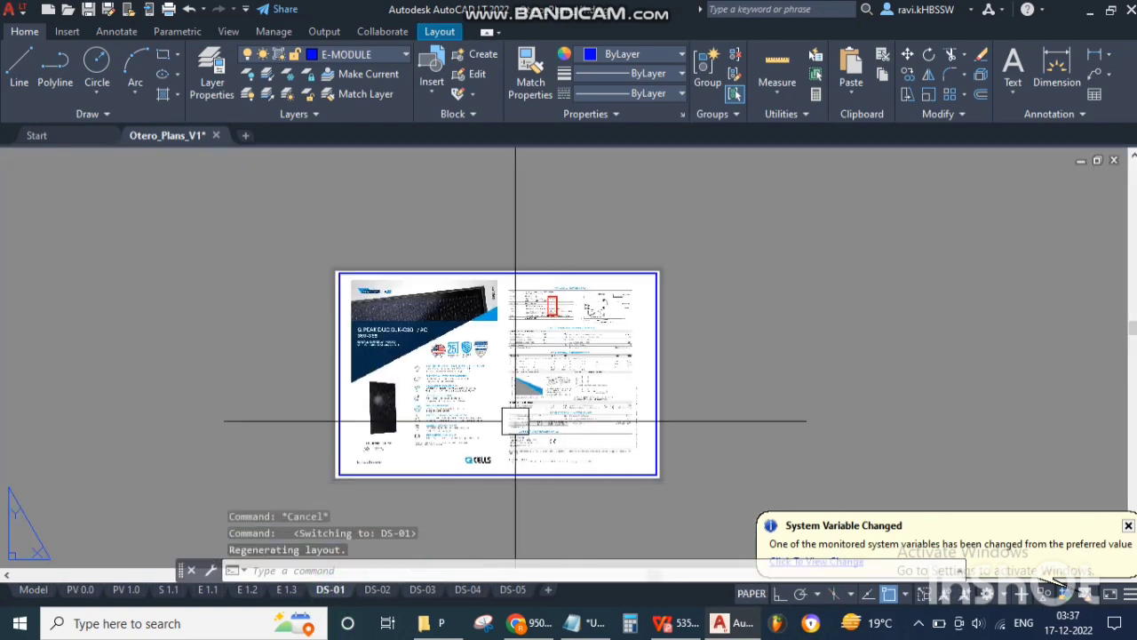
- Zoom into the Mechanical Specification Format row showing 67.6 × 41.1 × 1.57 in
scroll(547, 379, "up", 5)
scroll(548, 378, "down", 3)
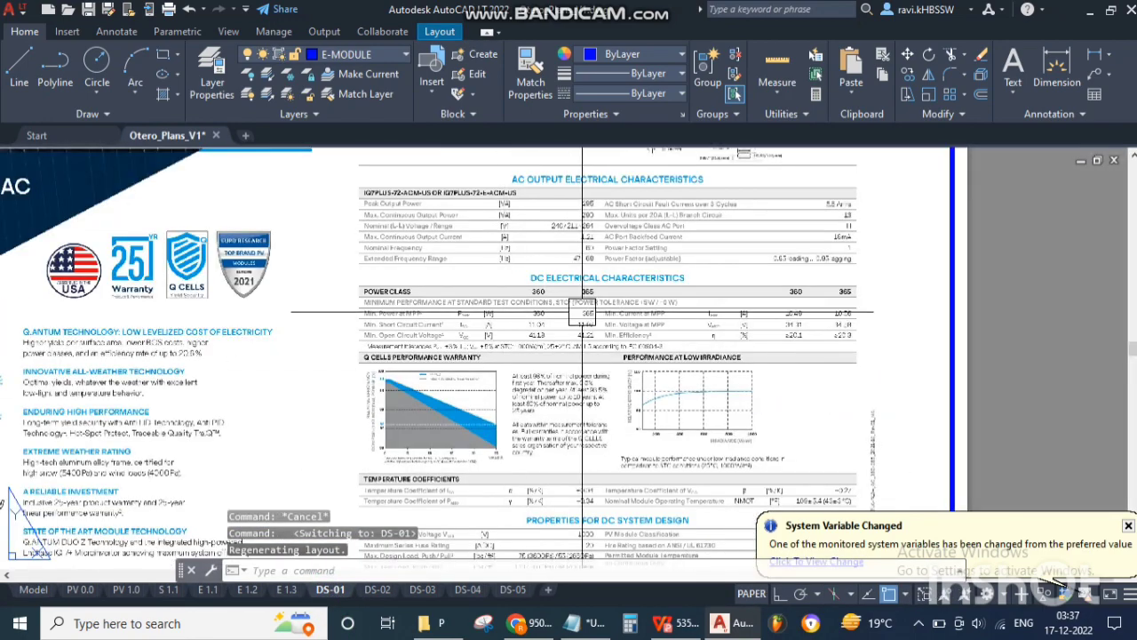
scroll(515, 297, "down", 3)
scroll(564, 322, "up", 3)
scroll(543, 273, "up", 4)
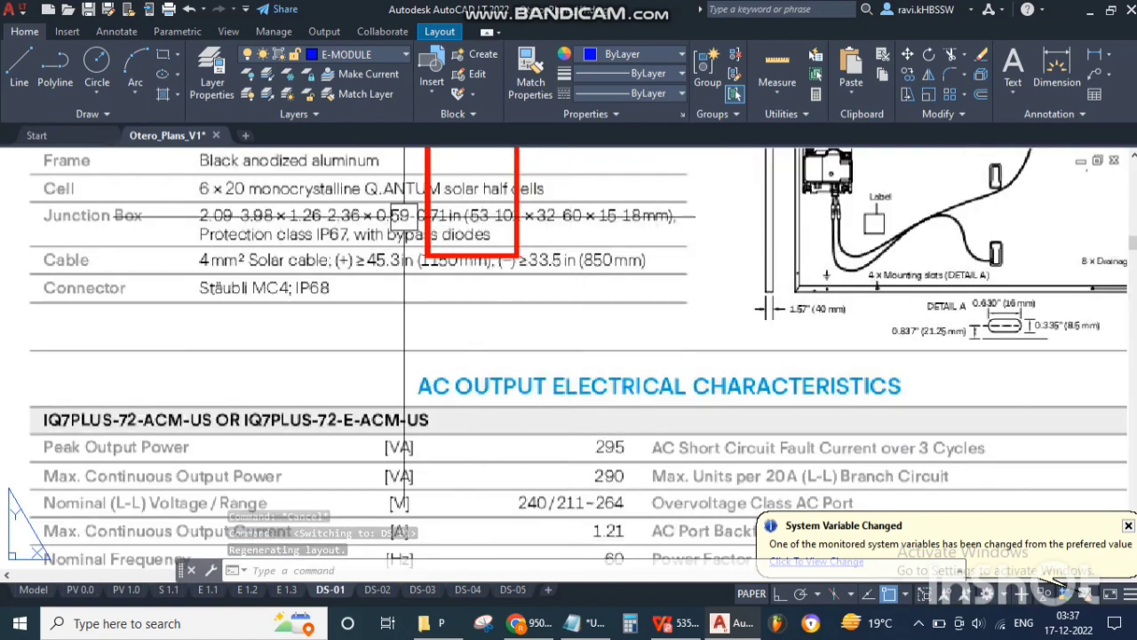
scroll(338, 232, "down", 3)
scroll(314, 207, "down", 1)
scroll(355, 204, "up", 3)
scroll(391, 232, "up", 3)
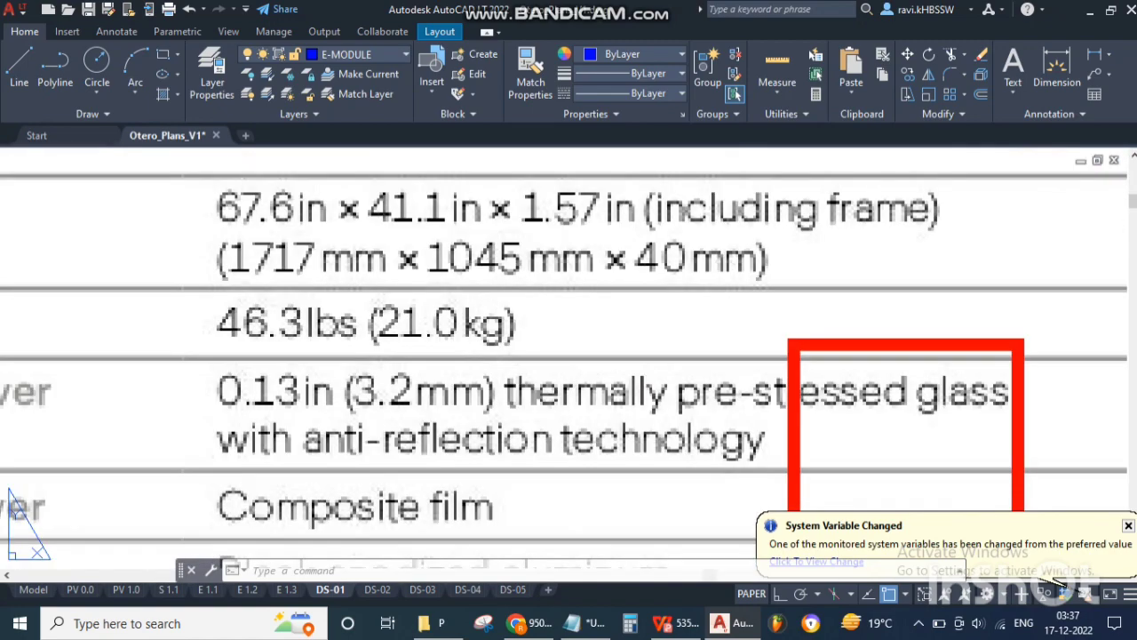
scroll(399, 246, "up", 3)
left_click(415, 361)
left_click(439, 370)
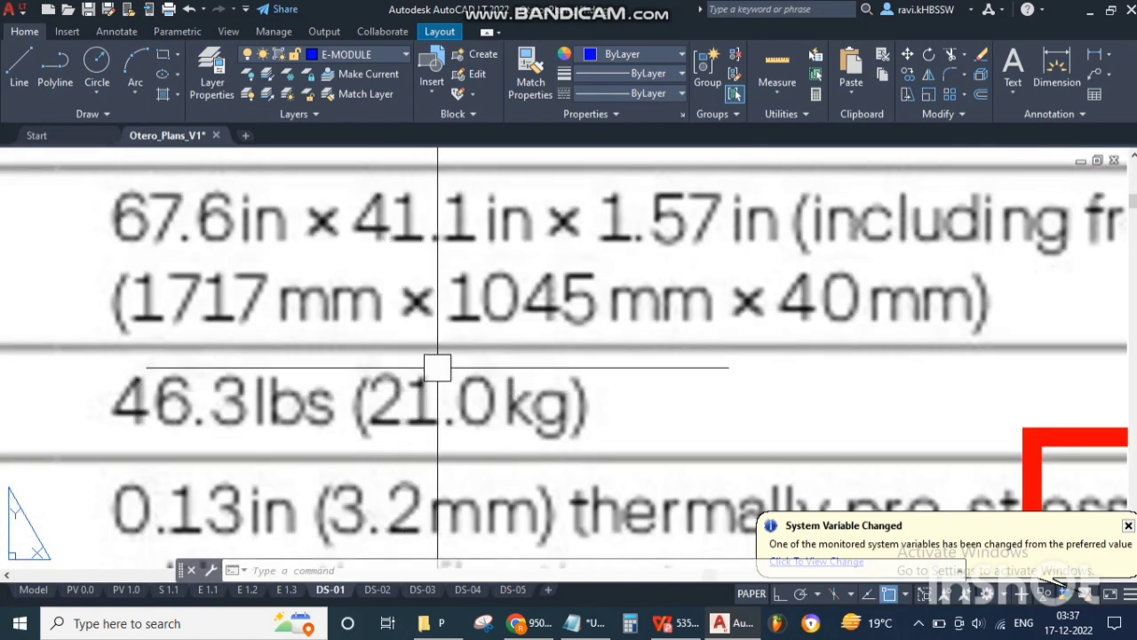
scroll(436, 369, "down", 5)
left_click_drag(419, 364, 424, 379)
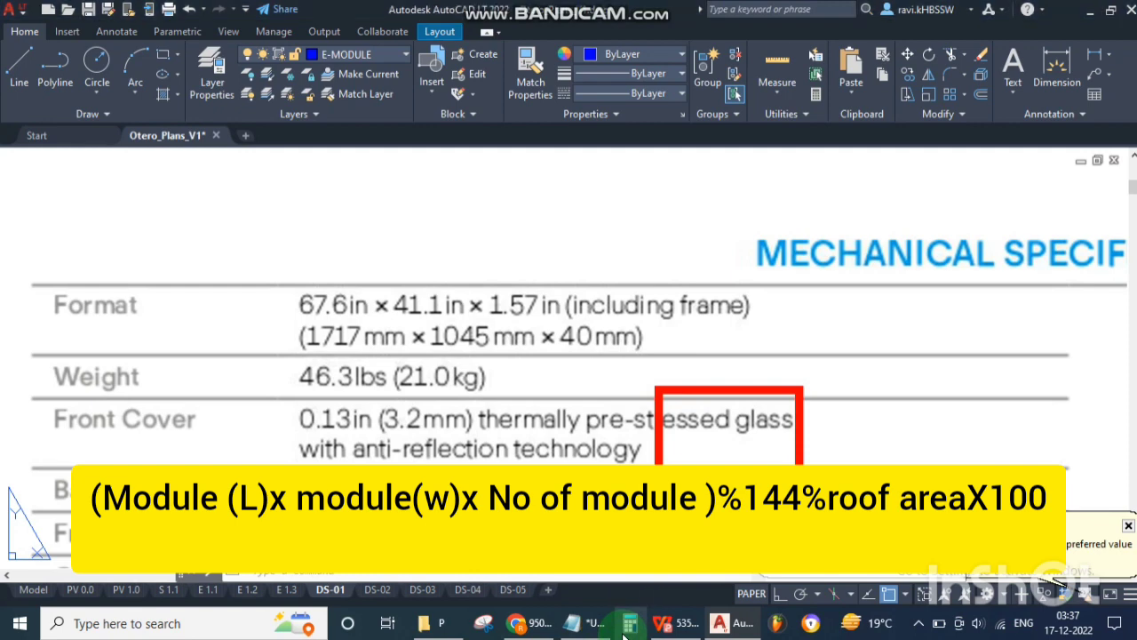
- Open Calculator and highlight the module length, 144 and closing terms of the formula
left_click(629, 627)
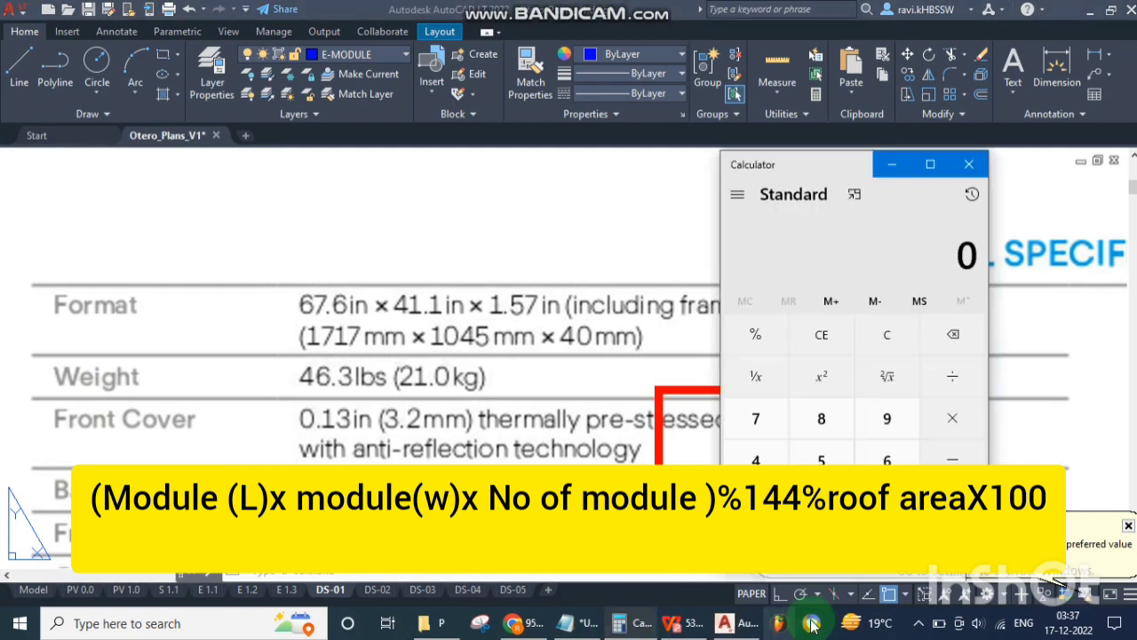
left_click(921, 626)
left_click(887, 591)
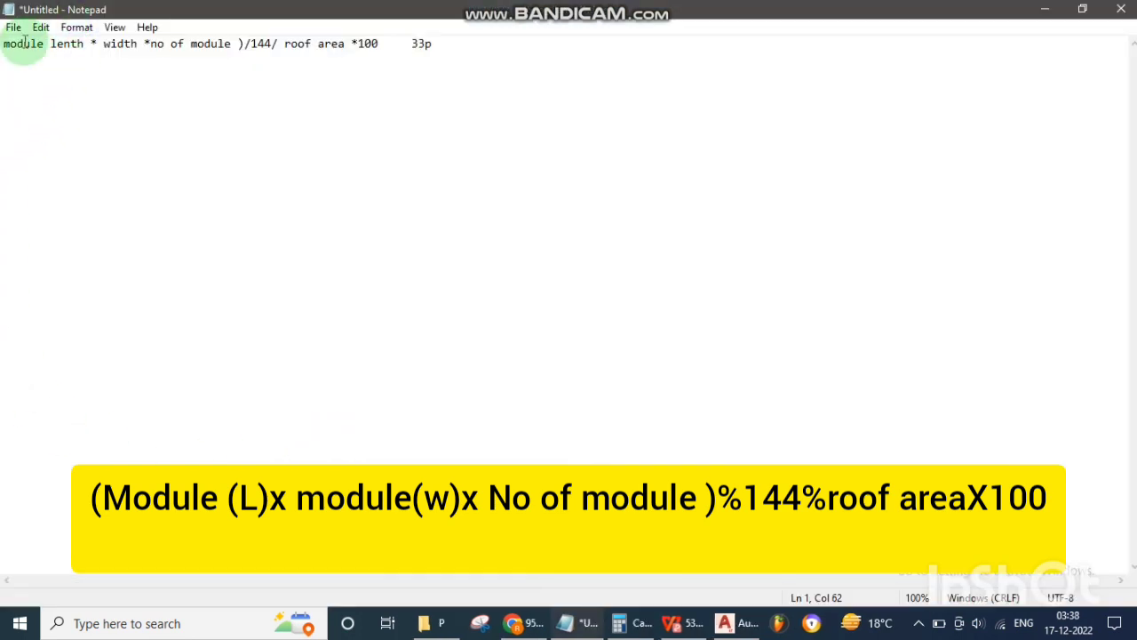
left_click_drag(24, 43, 139, 43)
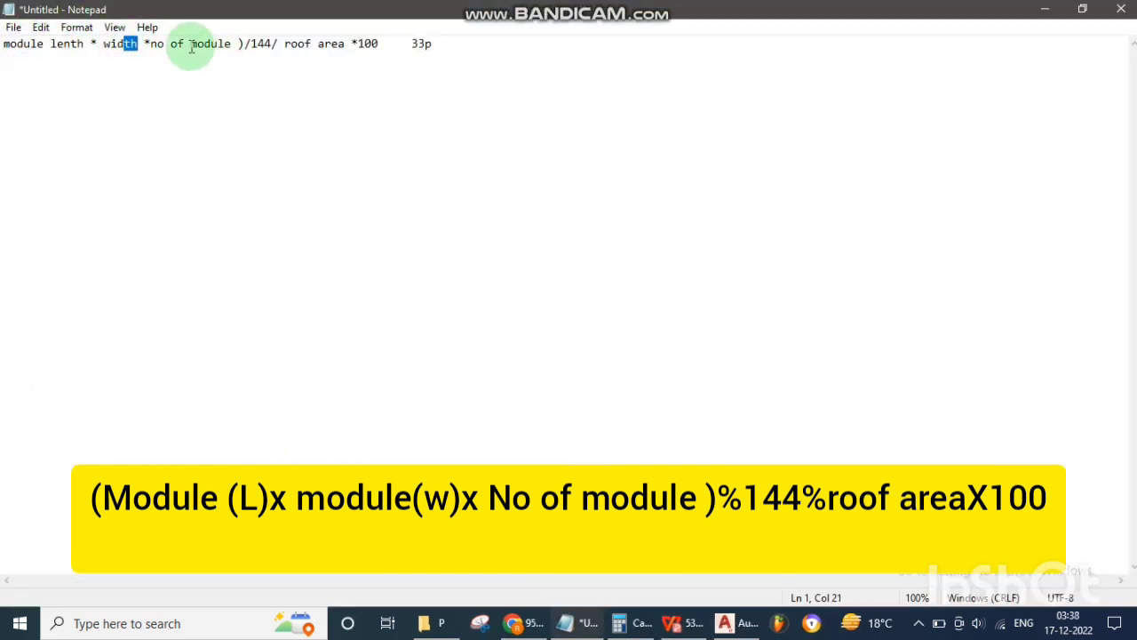
double_click(258, 44)
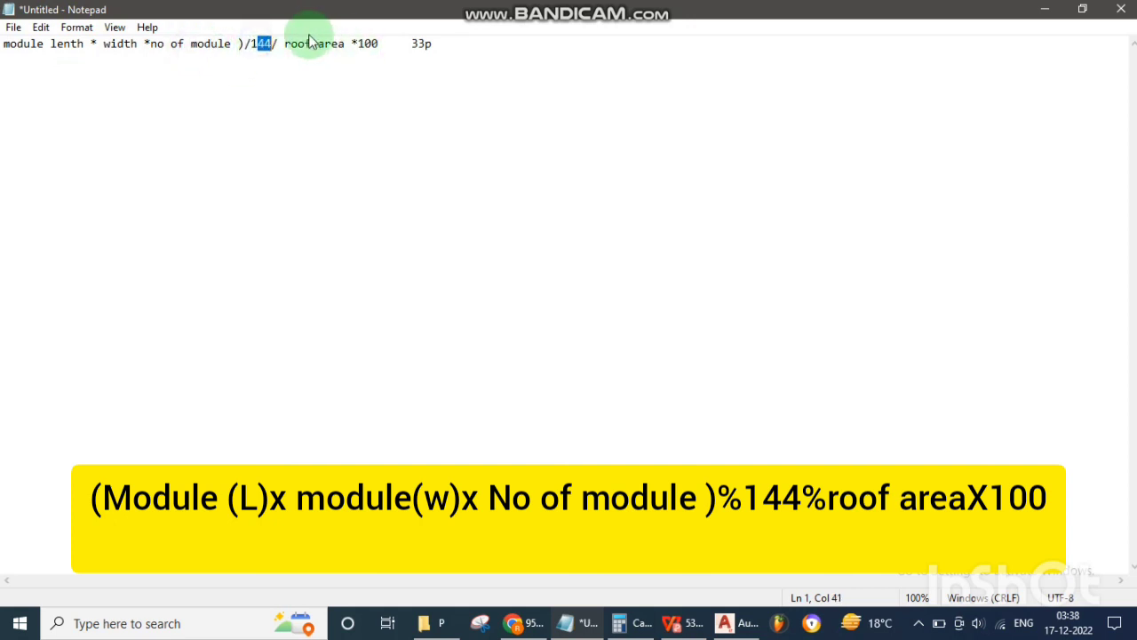
left_click_drag(371, 44, 402, 43)
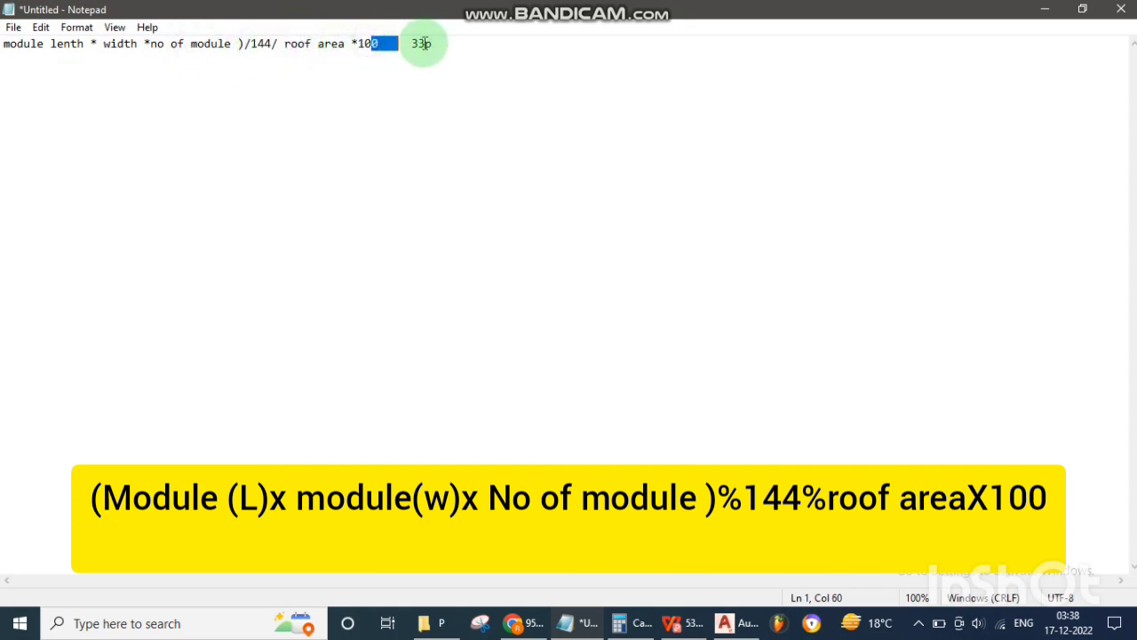
- Enter module length 67.6 times width 41.1 in Calculator, then bring Notepad back
left_click(1045, 9)
left_click(619, 627)
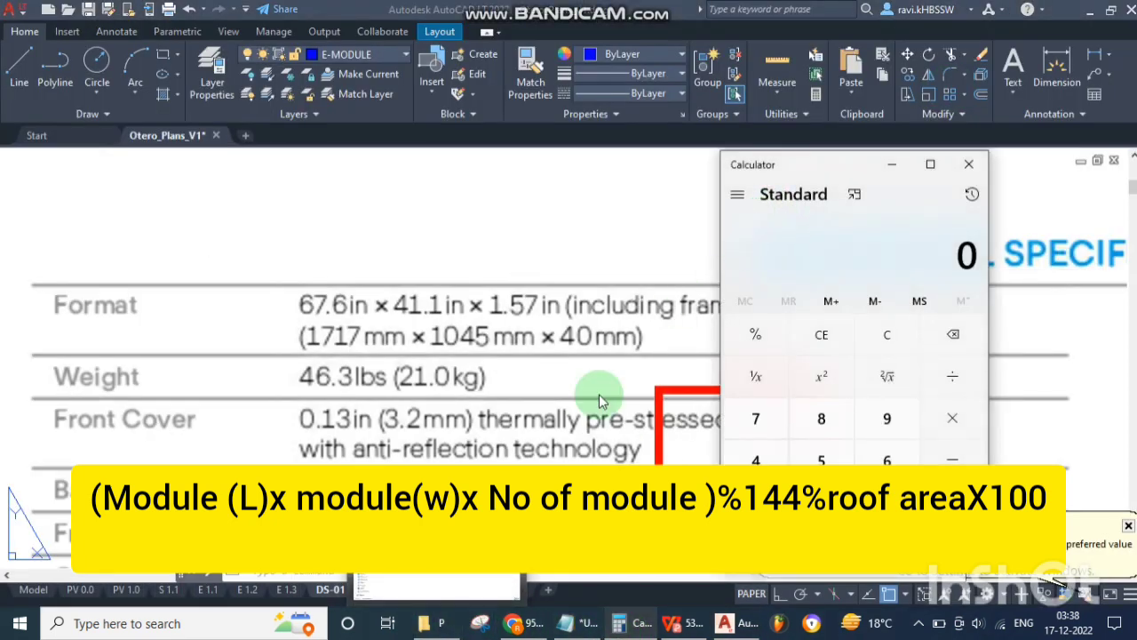
mouse_move(480, 623)
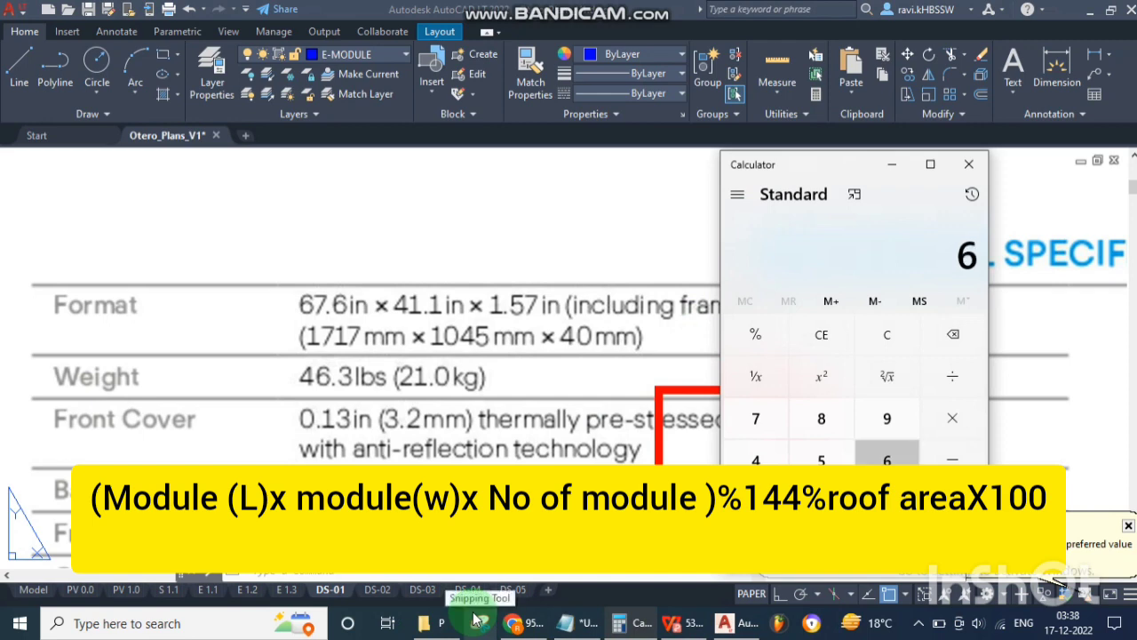
type("7.6")
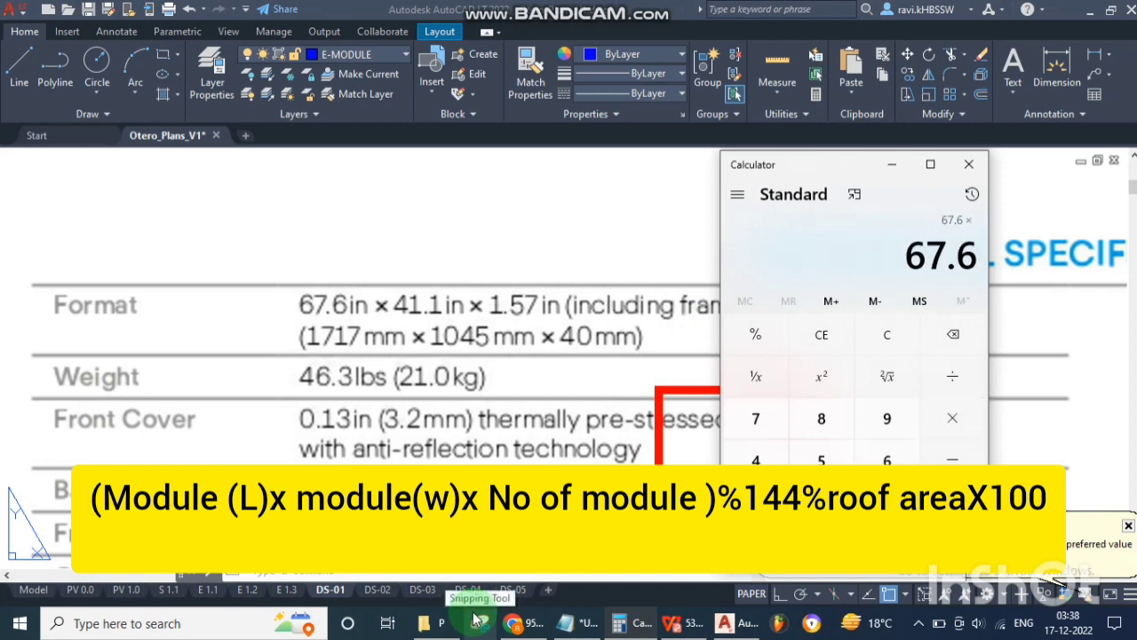
type("41.1")
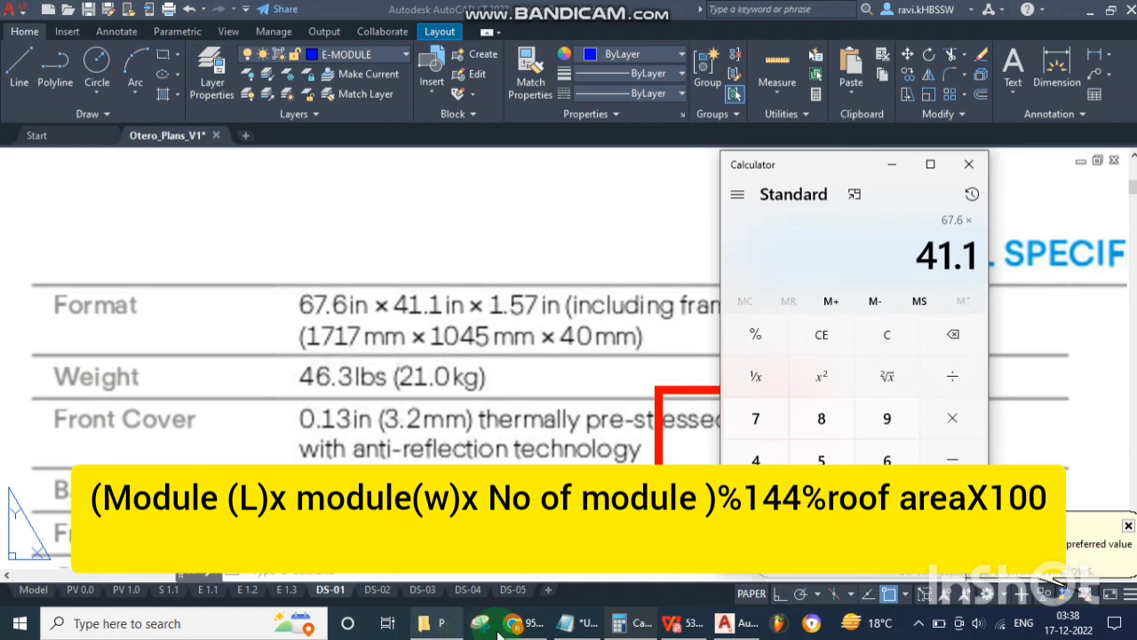
left_click(566, 623)
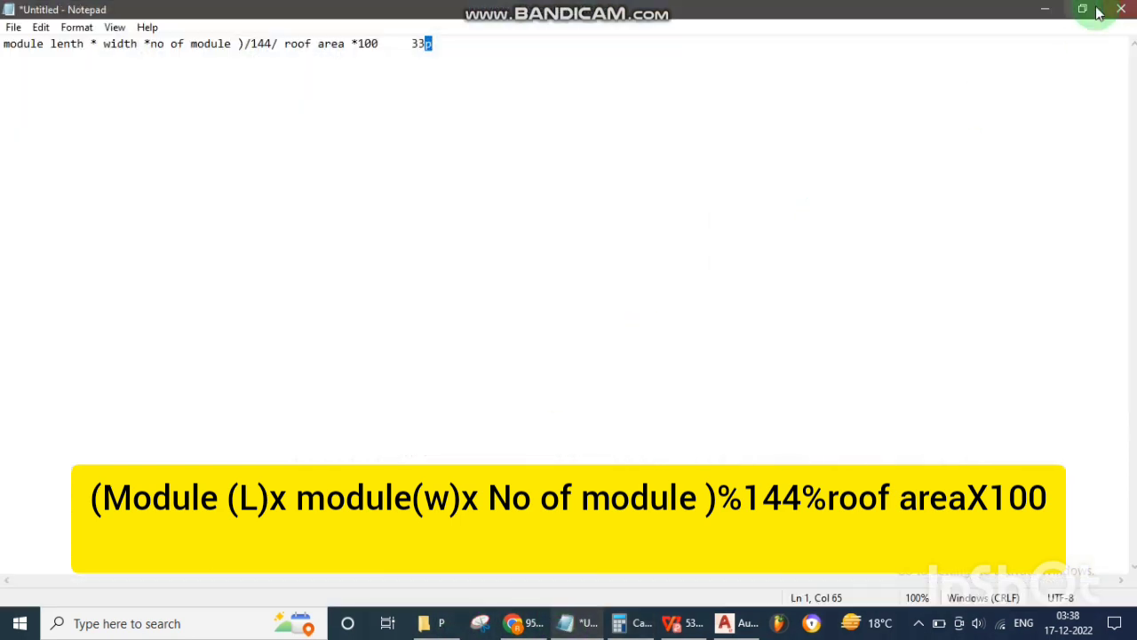
- Resize the Notepad window so the whole coverage formula is visible
left_click(1099, 13)
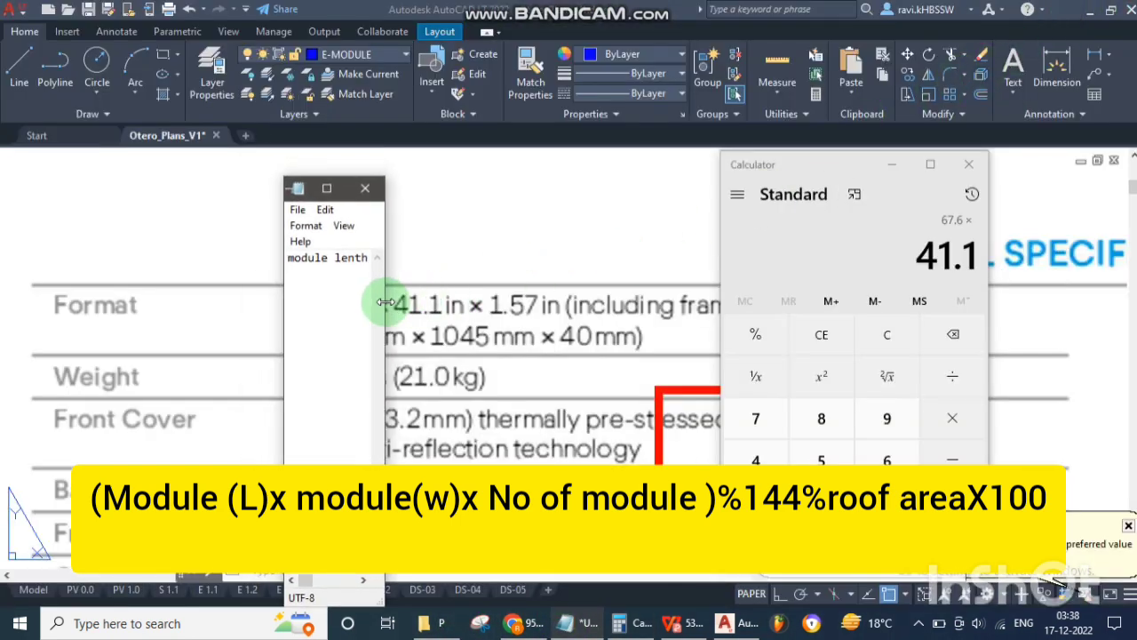
left_click_drag(384, 302, 583, 306)
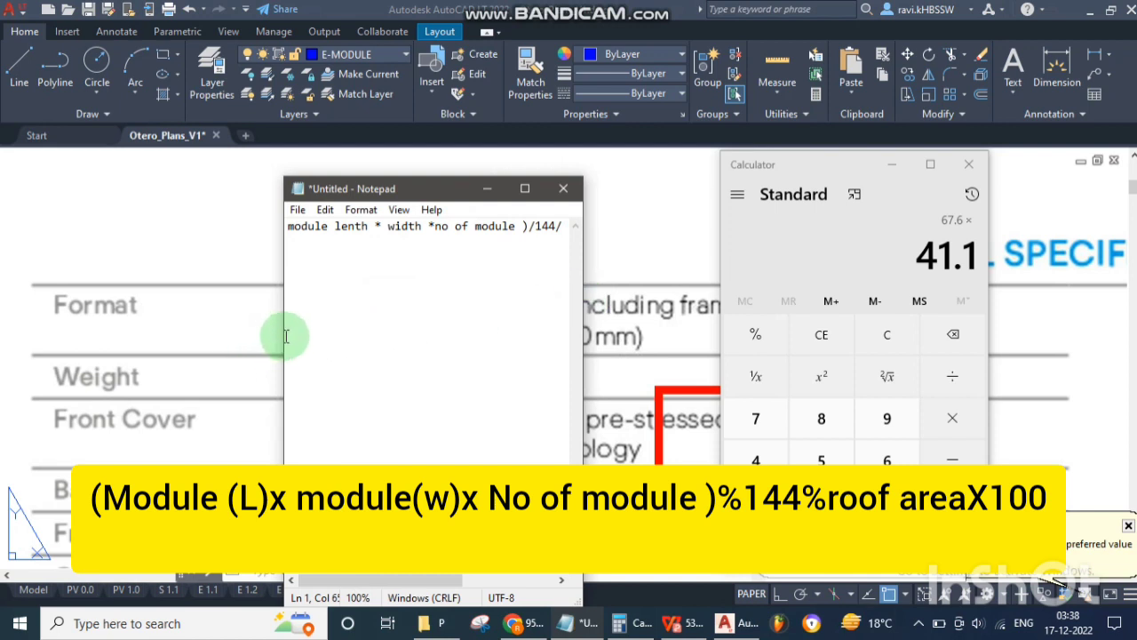
left_click_drag(282, 338, 4, 307)
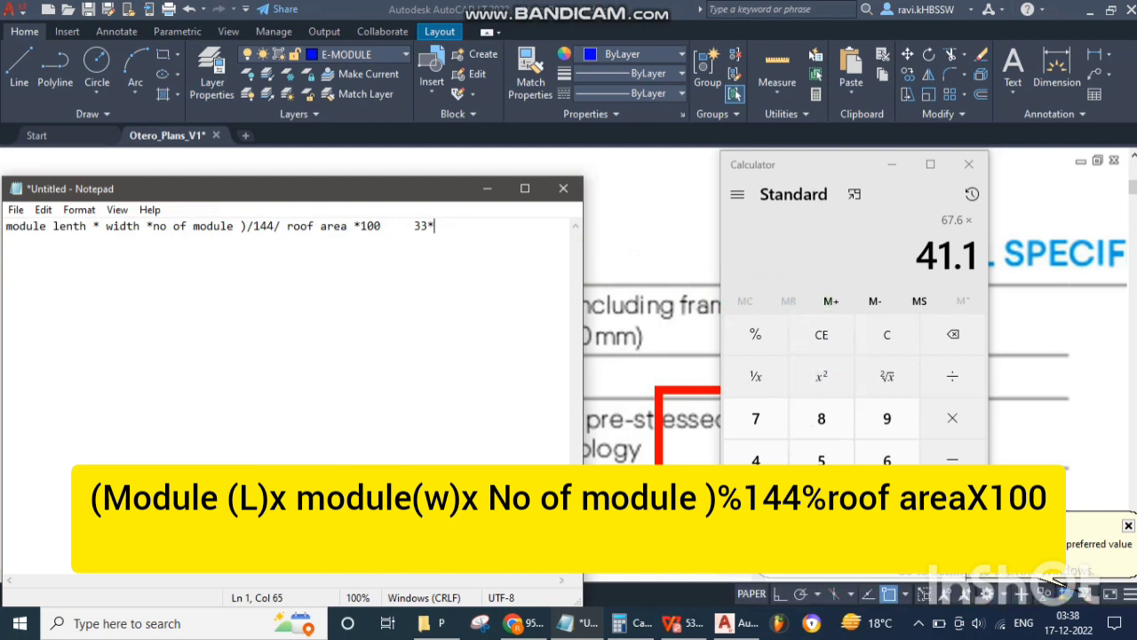
- Multiply the 2778.36 module area by 19 modules to 52788.84 and divide by 144
left_click(952, 418)
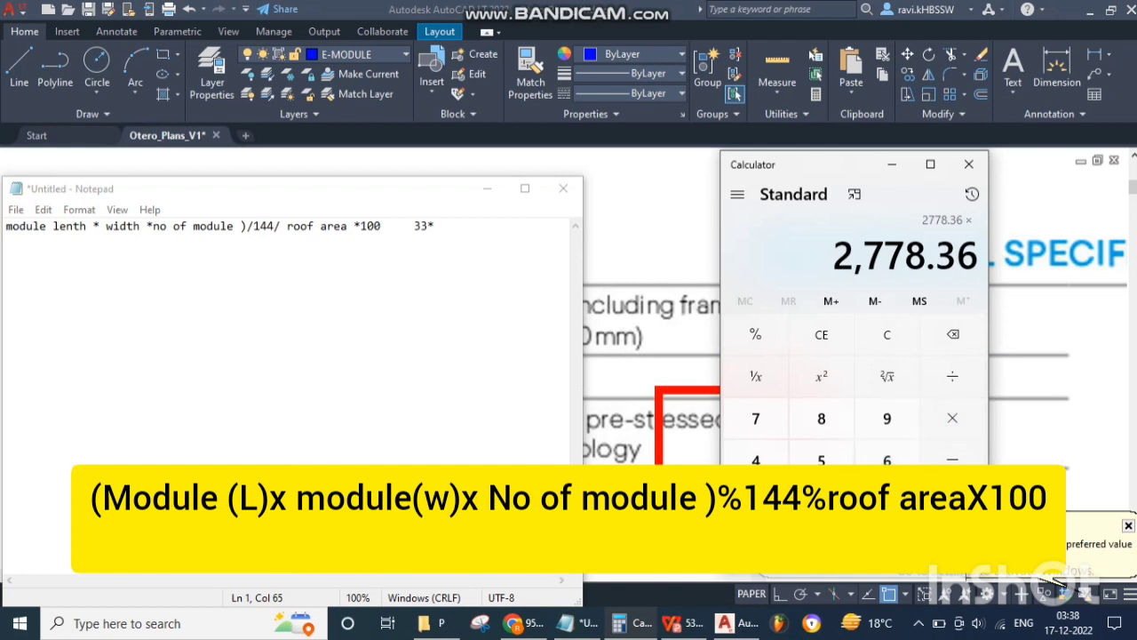
left_click(757, 502)
left_click(887, 418)
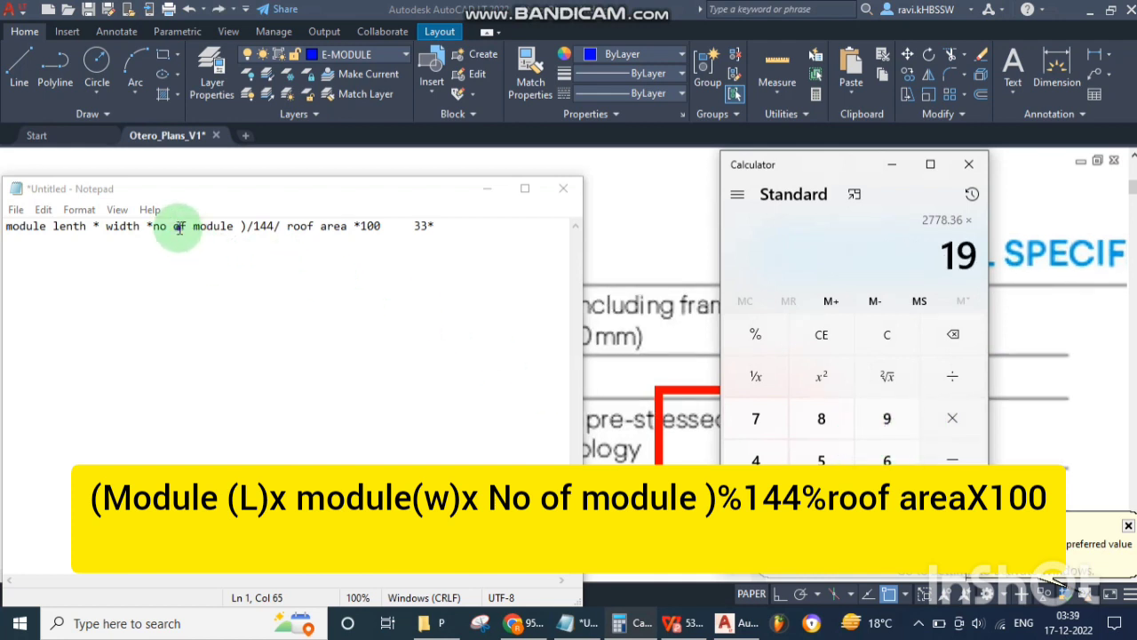
left_click_drag(179, 226, 204, 228)
type("/")
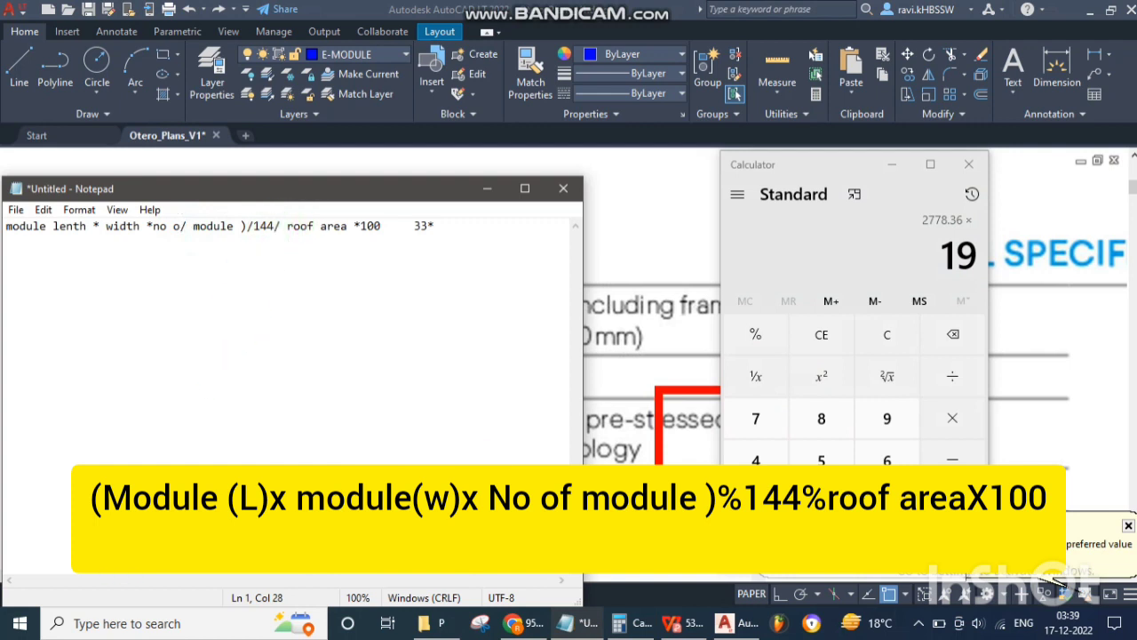
left_click(953, 376)
left_click(756, 493)
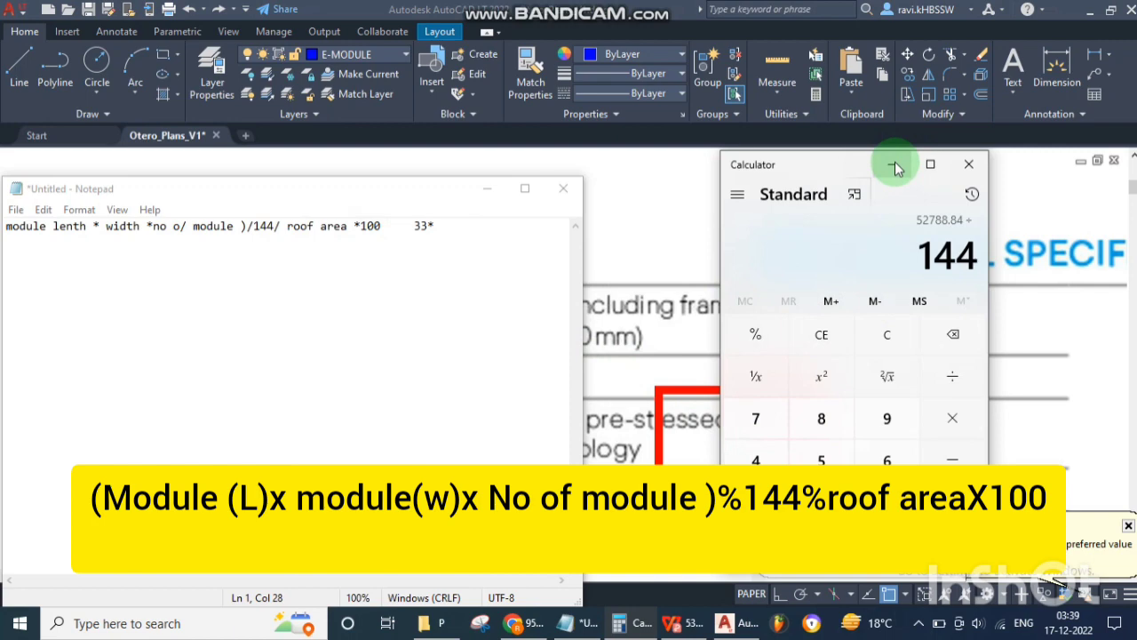
left_click(895, 165)
- Return to AutoCAD model space with the aerial site plan
left_click(488, 188)
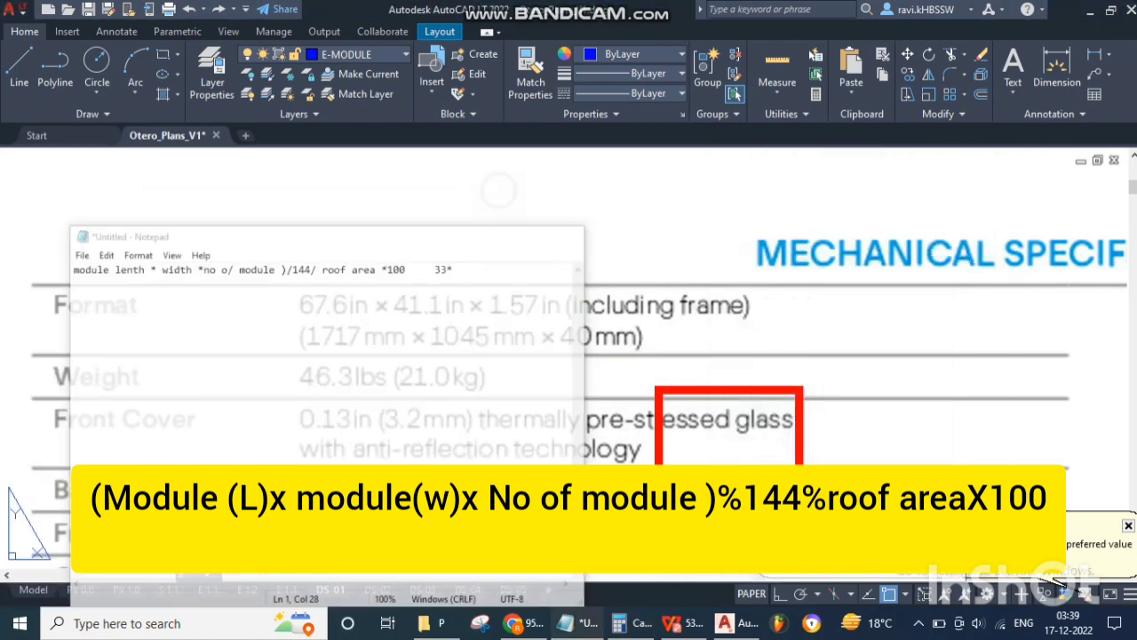
left_click(693, 625)
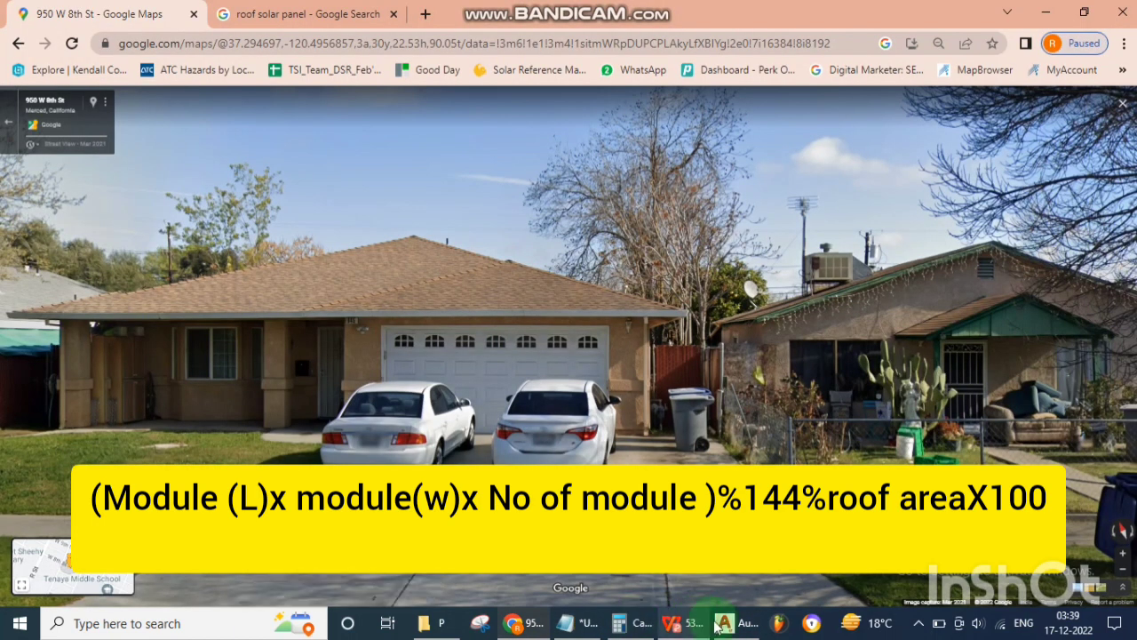
left_click(724, 625)
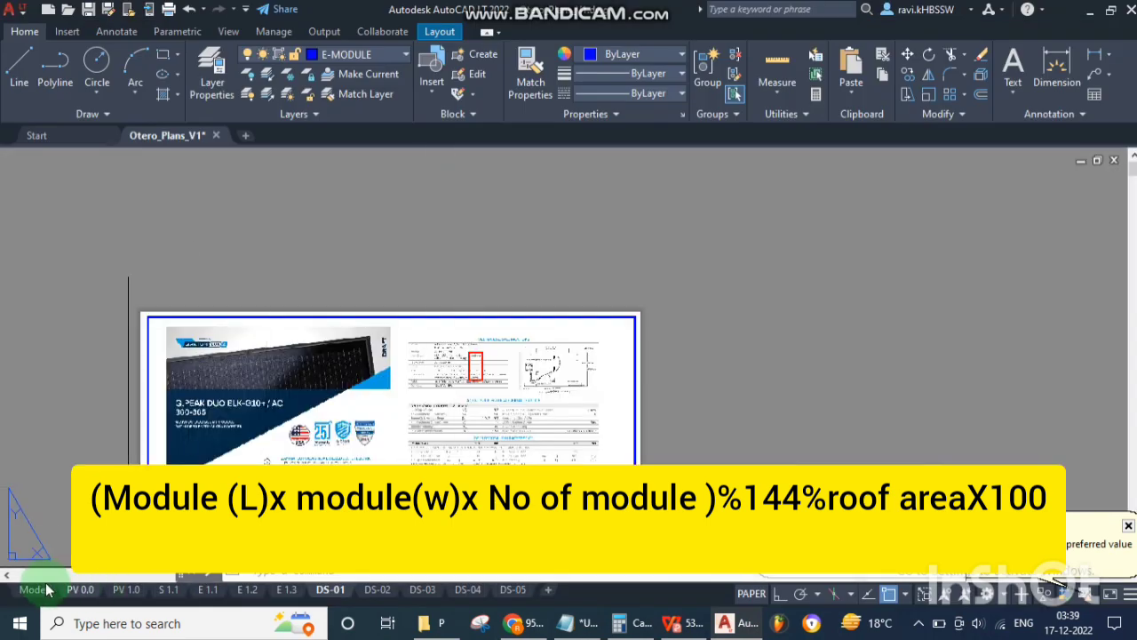
left_click(36, 590)
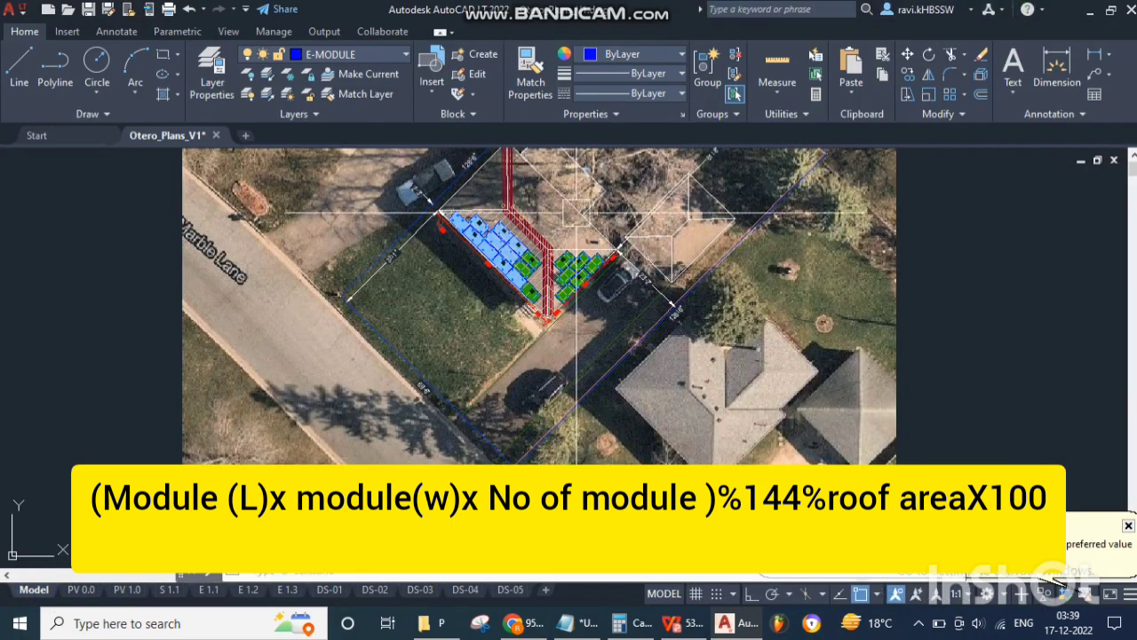
scroll(601, 238, "up", 5)
- Isolate the PV-ROOF layer and copy-paste the roof sketch
left_click(628, 247)
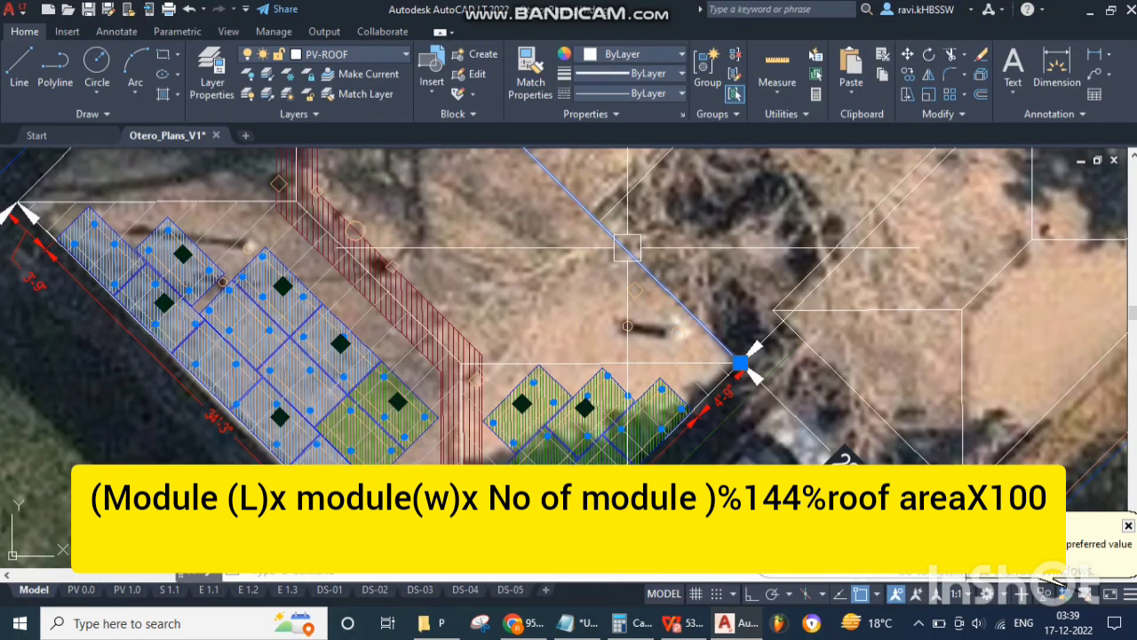
type("layiso")
key("Return")
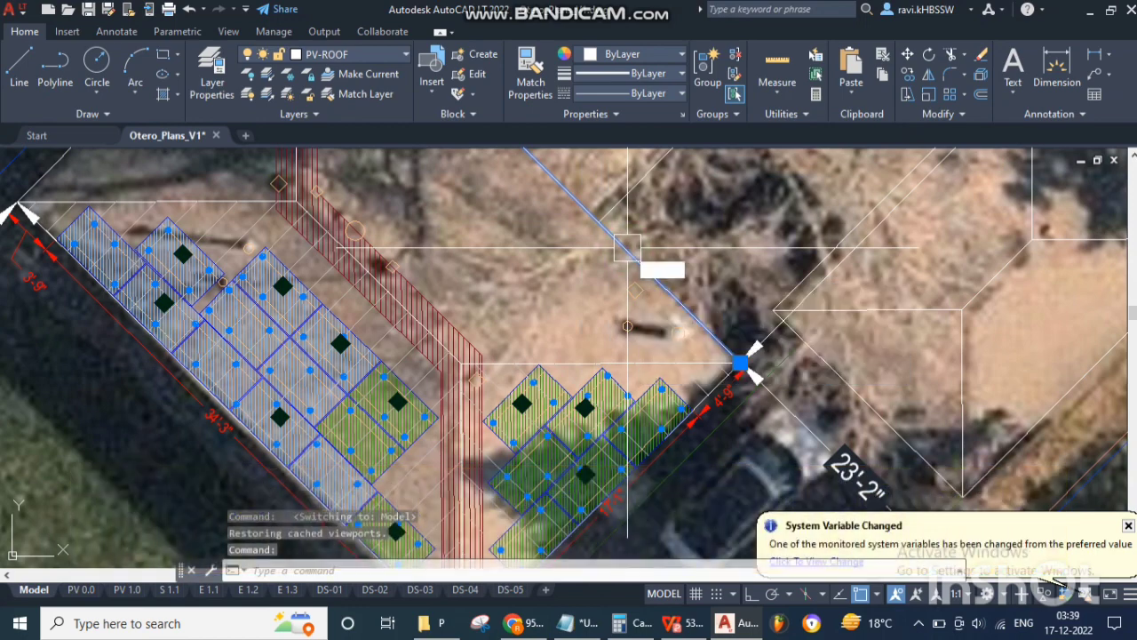
left_click(663, 205)
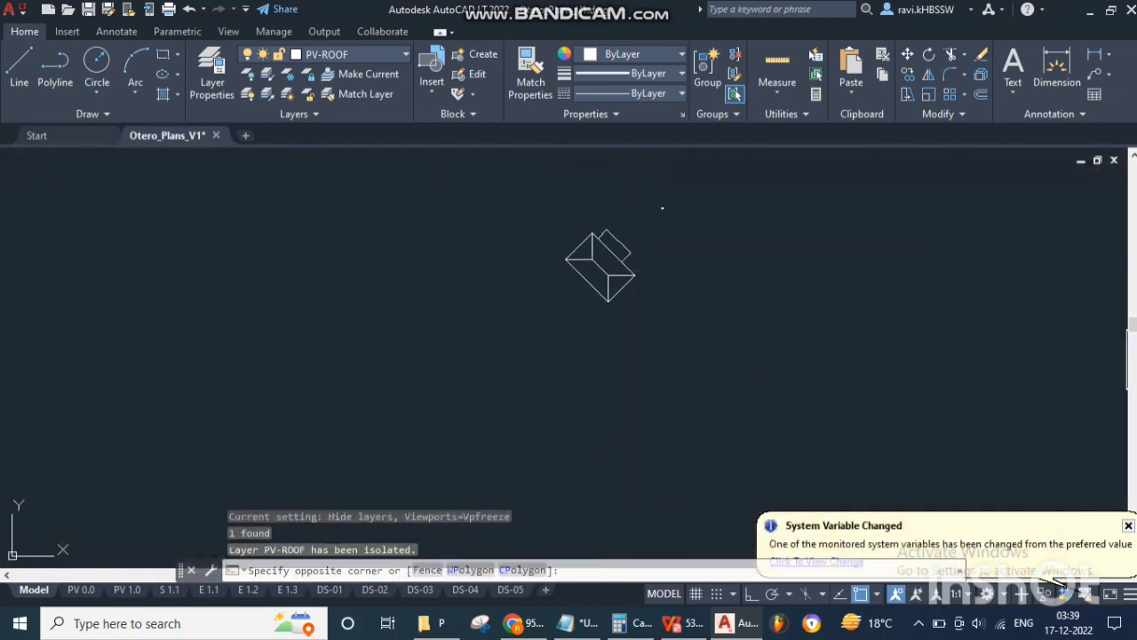
left_click(501, 325)
key("ctrl+c")
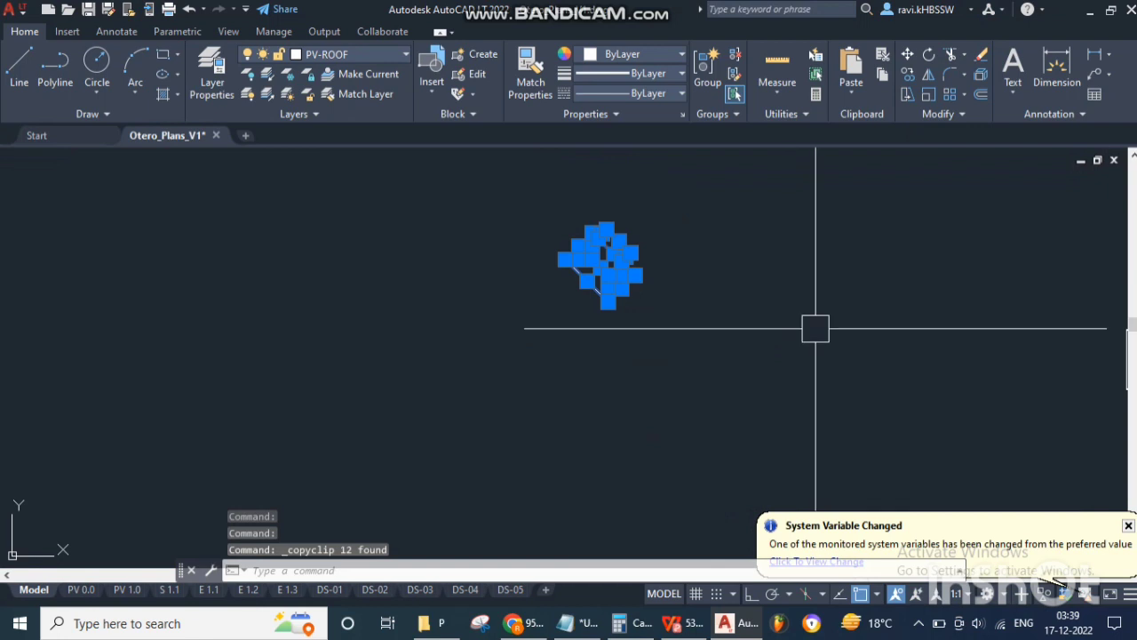
key("ctrl+v")
key("Escape")
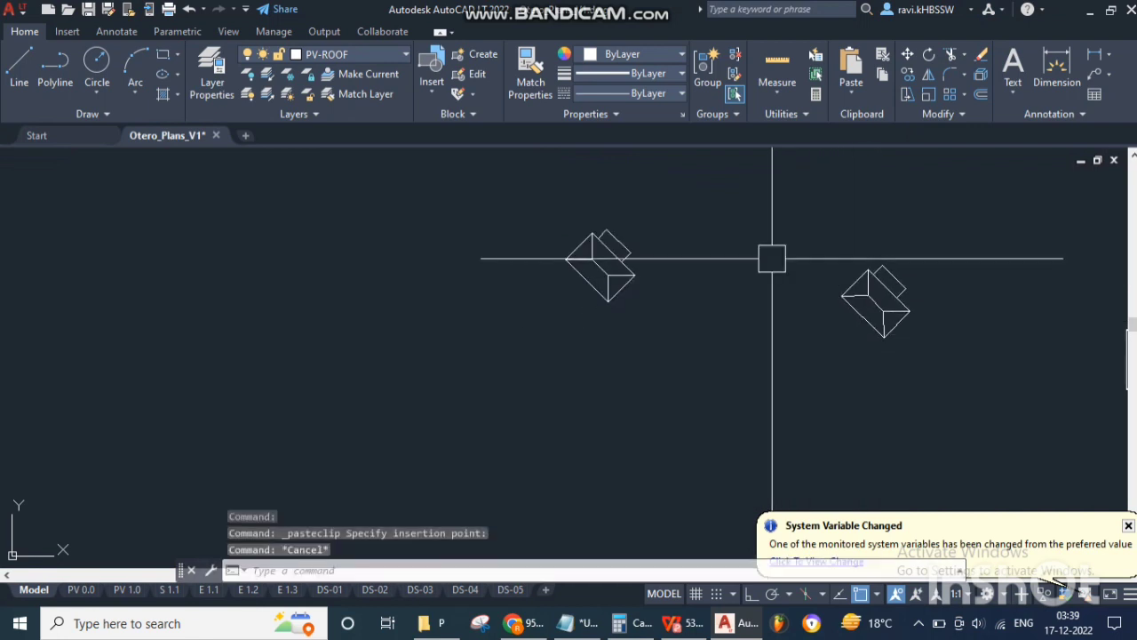
- Turn all layers back on and draw a circle enclosing the roof sketch
type("omman")
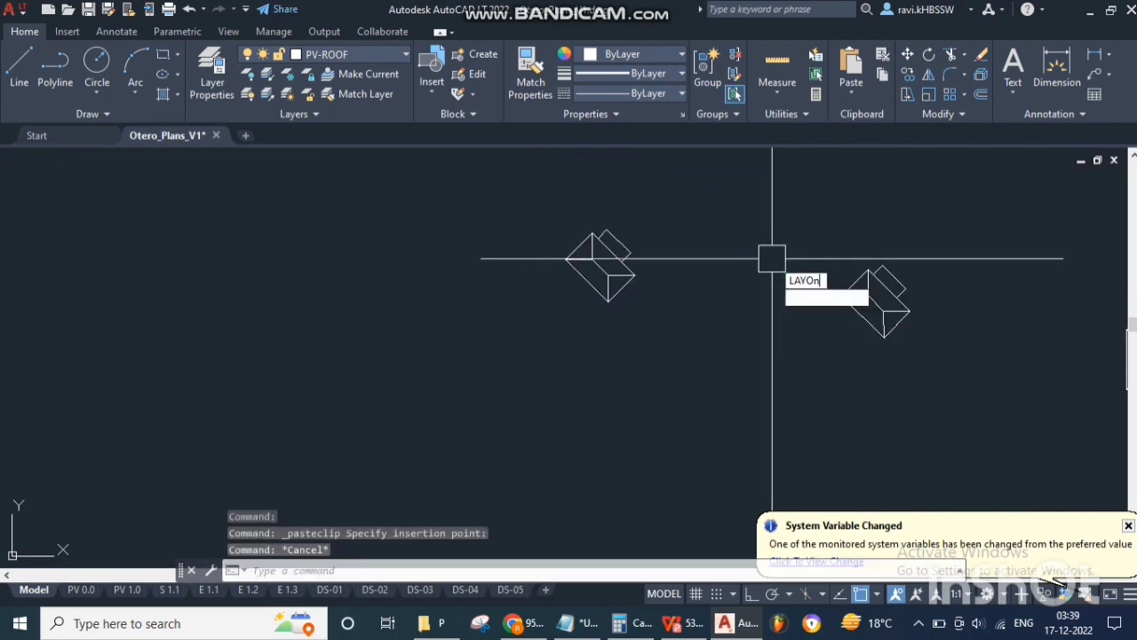
key("Return")
scroll(871, 278, "up", 3)
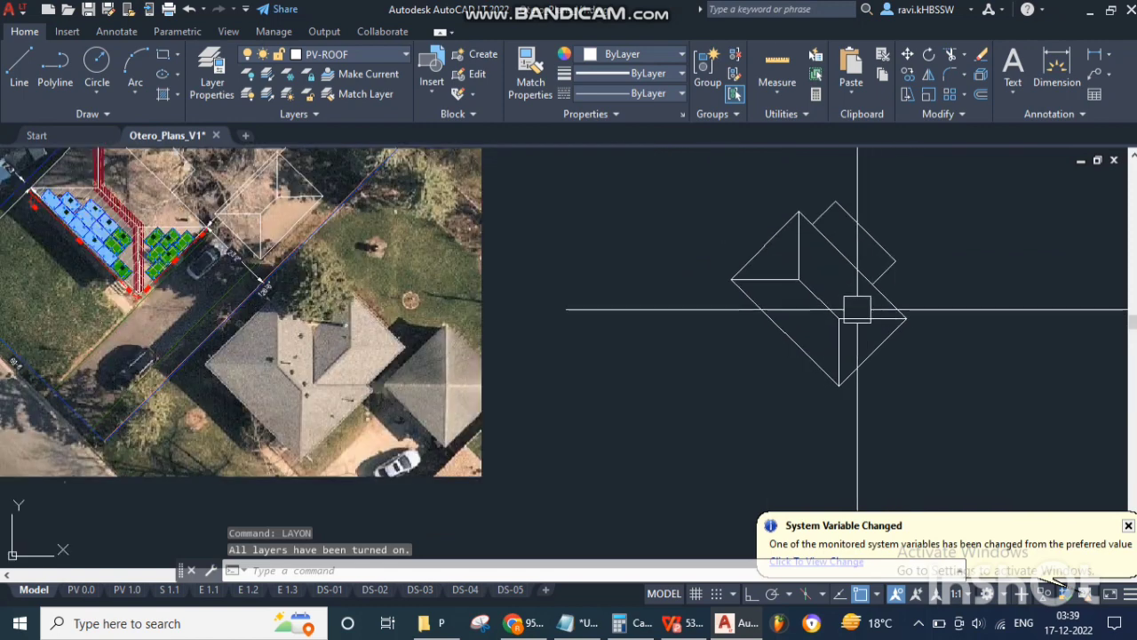
type("l")
key("Escape")
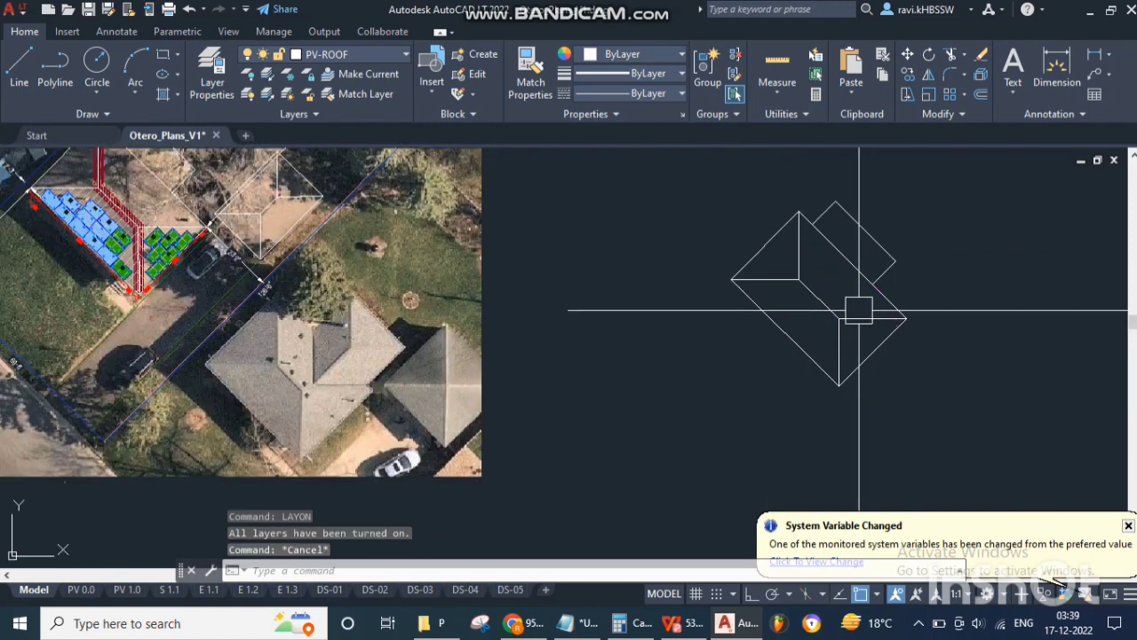
type("c")
key("Return")
left_click(823, 306)
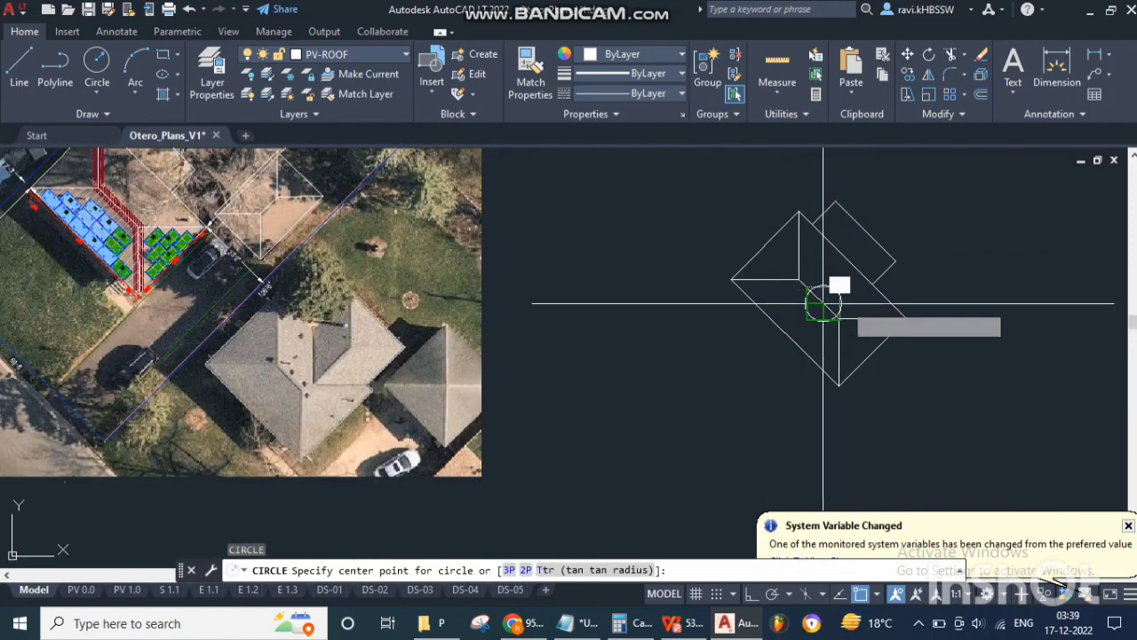
left_click(944, 418)
scroll(666, 275, "down", 2)
key("Escape")
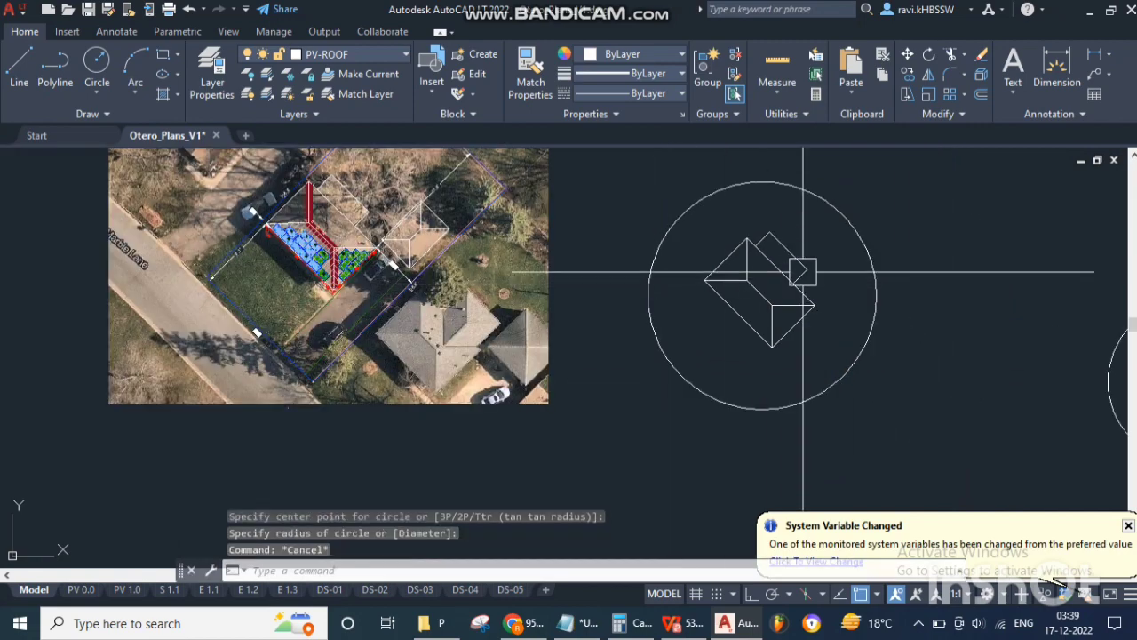
- Create boundary polylines around the roof by picking inside the circle
type("bo")
key("Return")
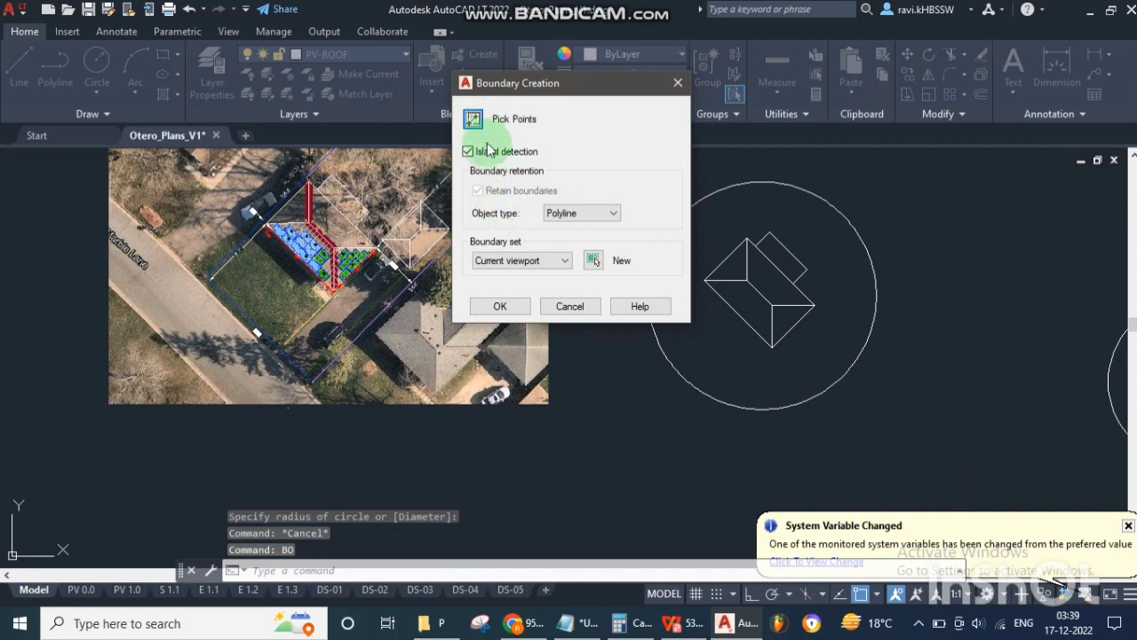
left_click(474, 120)
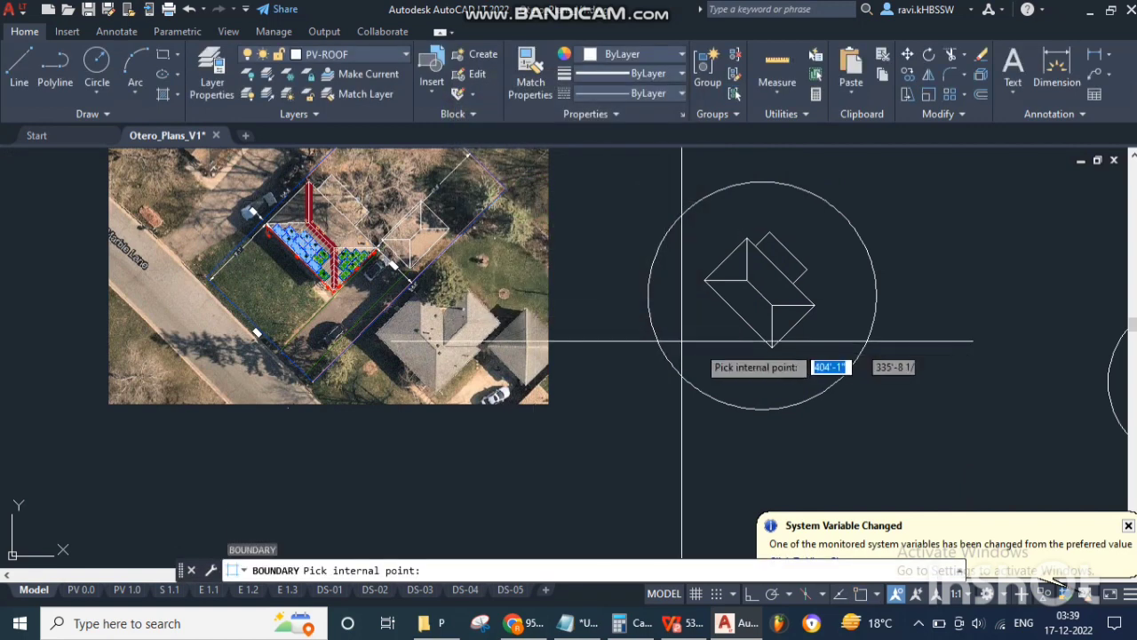
left_click(709, 336)
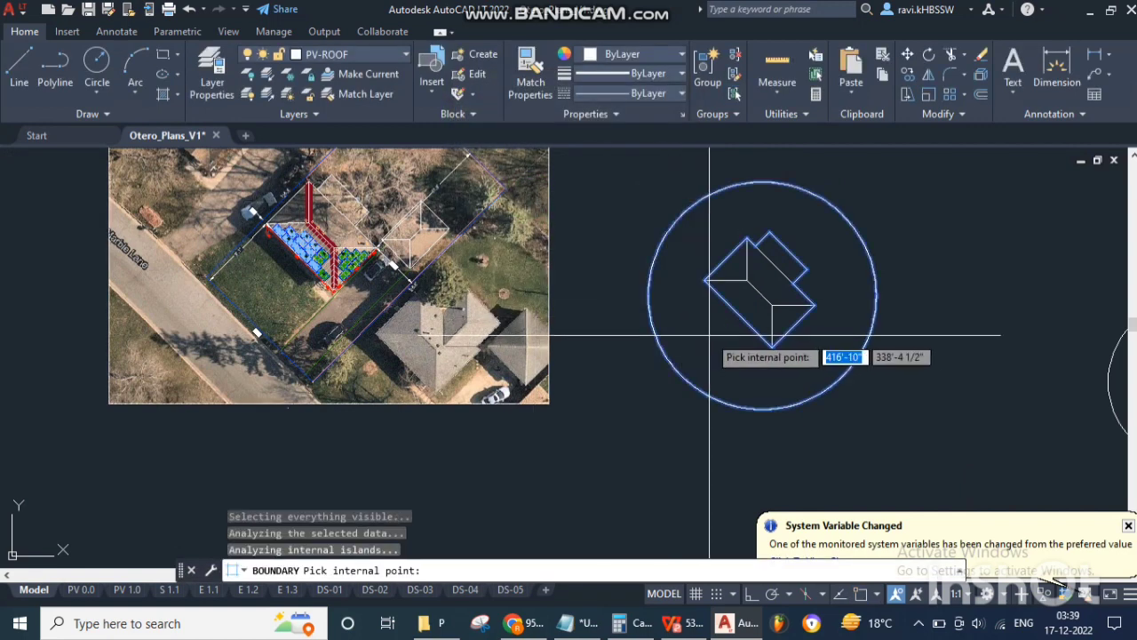
key("Return")
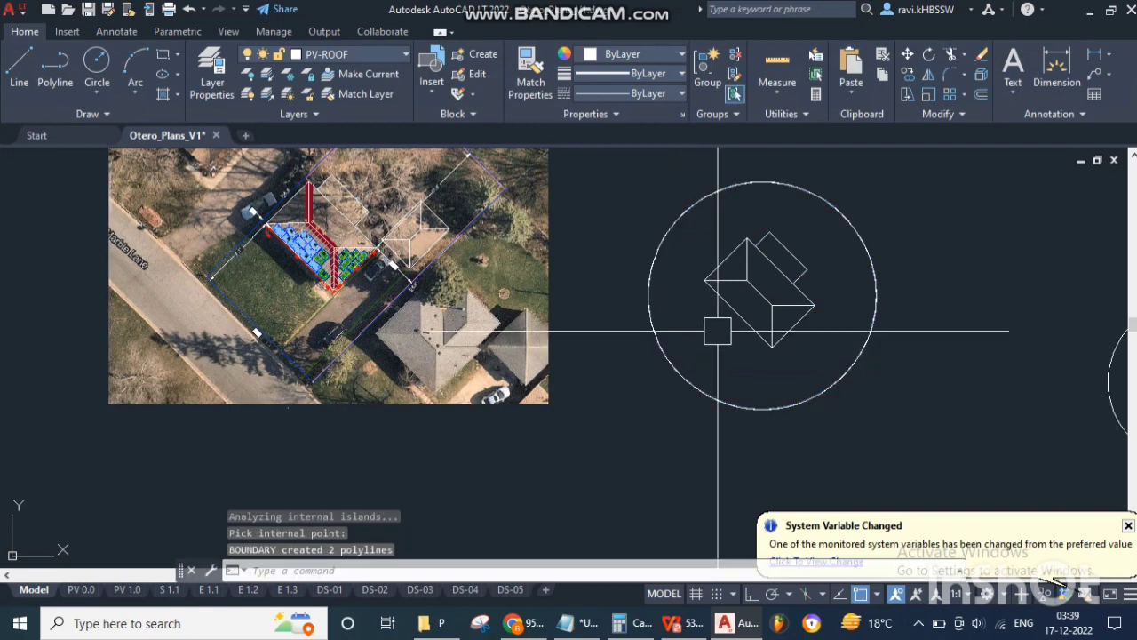
type("LI")
- List the roof polyline to show its 1451.339 sq ft area and vertices
key("Return")
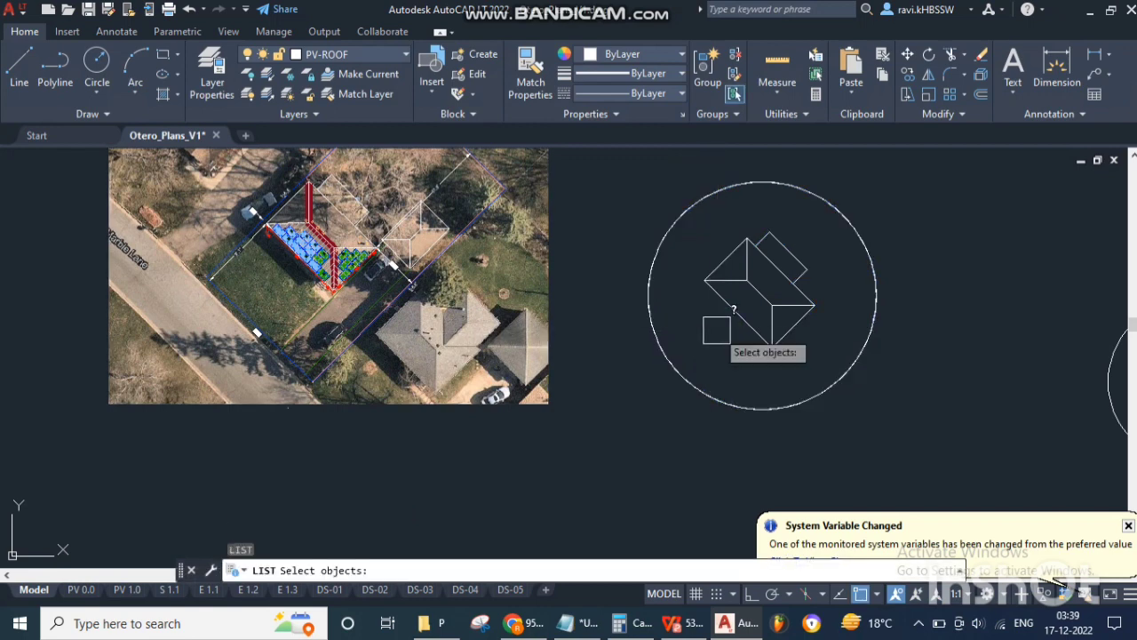
left_click(730, 311)
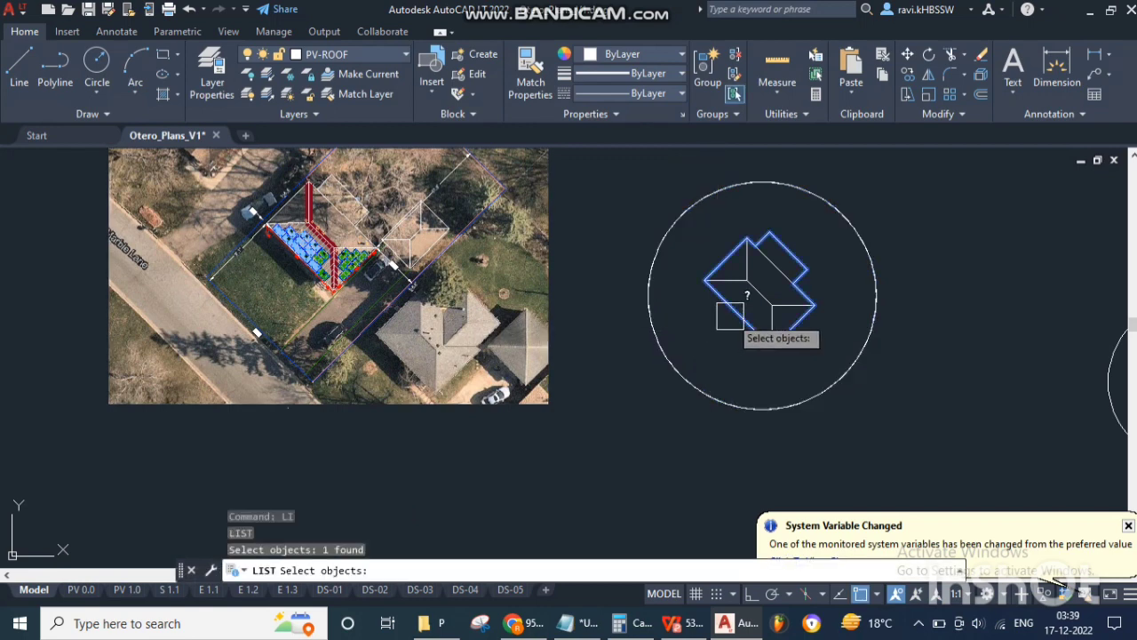
right_click(731, 315)
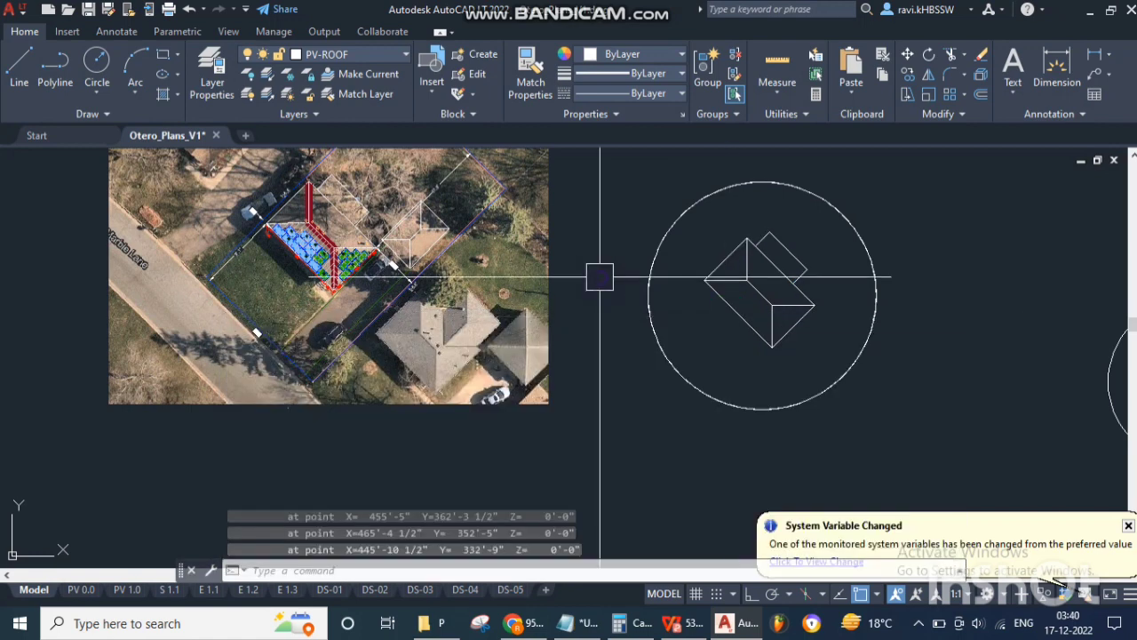
- Divide 52788.84 by 144 and by the 1451 sq ft roof, then multiply by 100
left_click(620, 623)
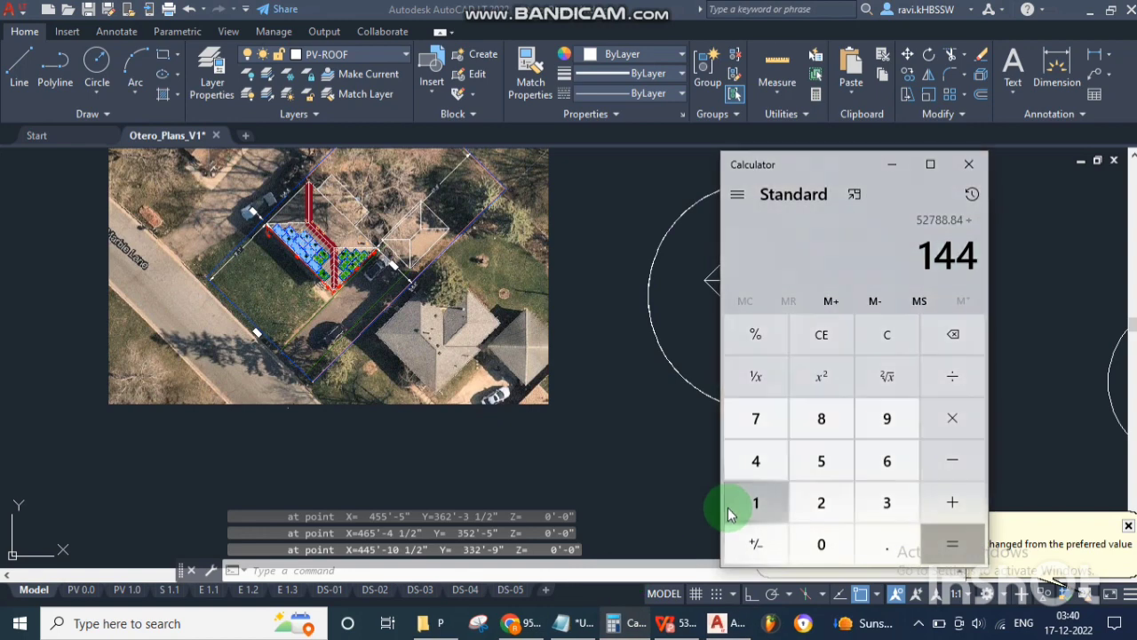
left_click(568, 627)
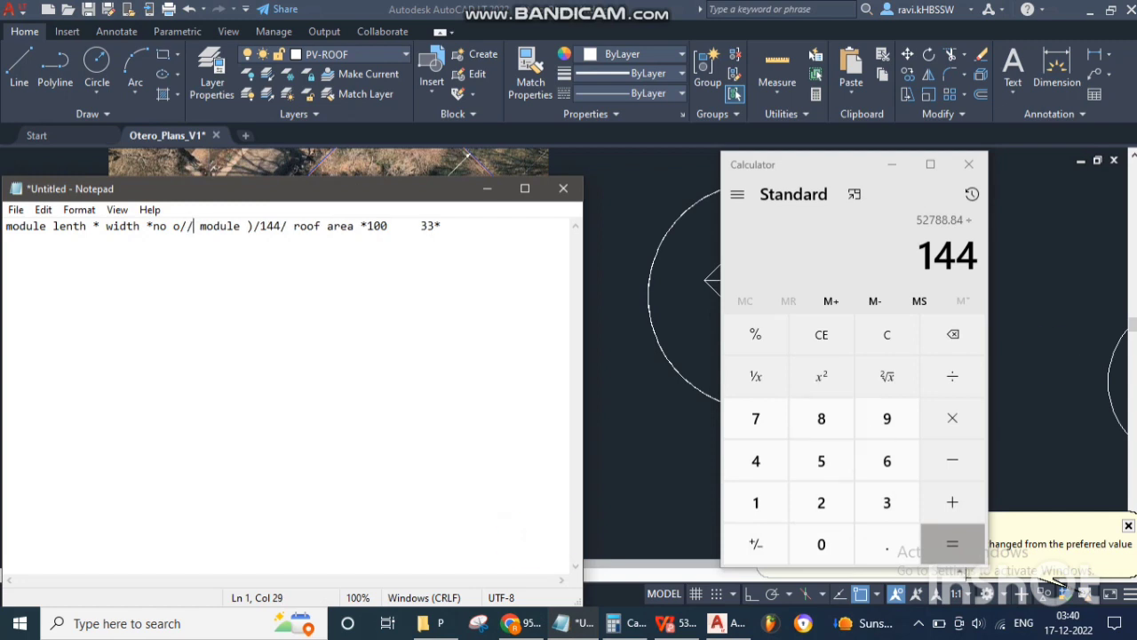
left_click(952, 376)
left_click(756, 503)
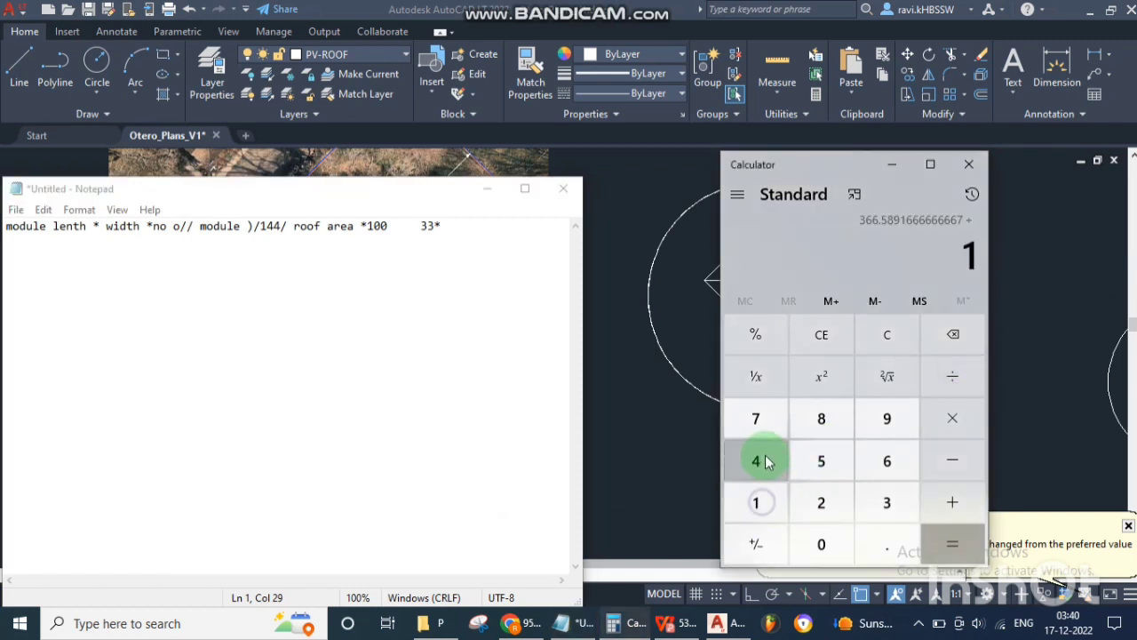
left_click(766, 461)
left_click(746, 513)
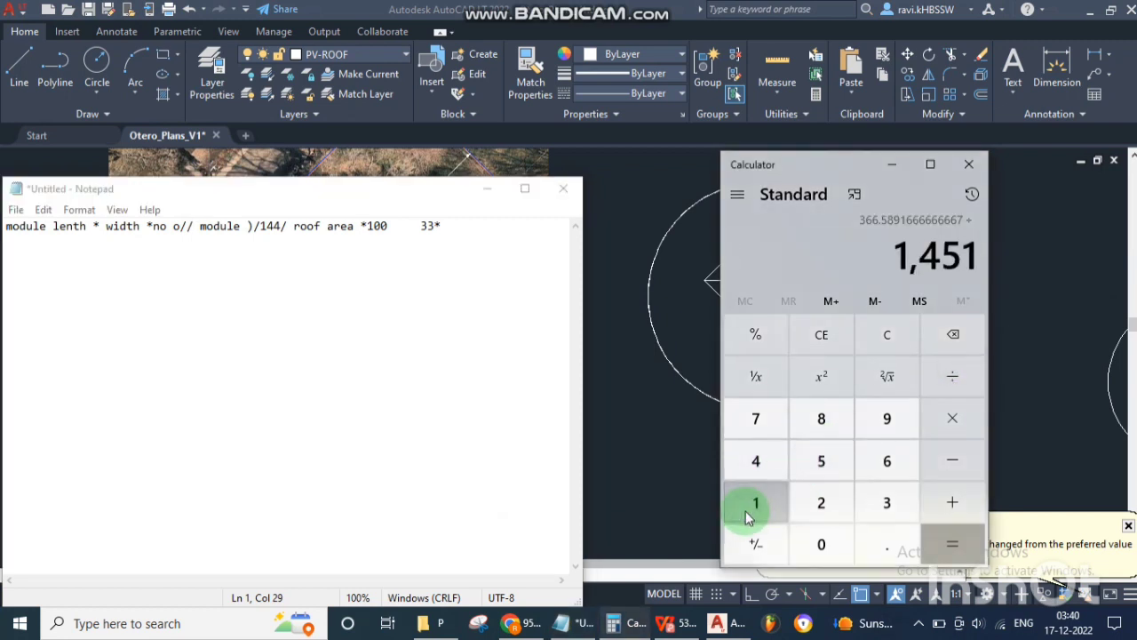
key("asterisk")
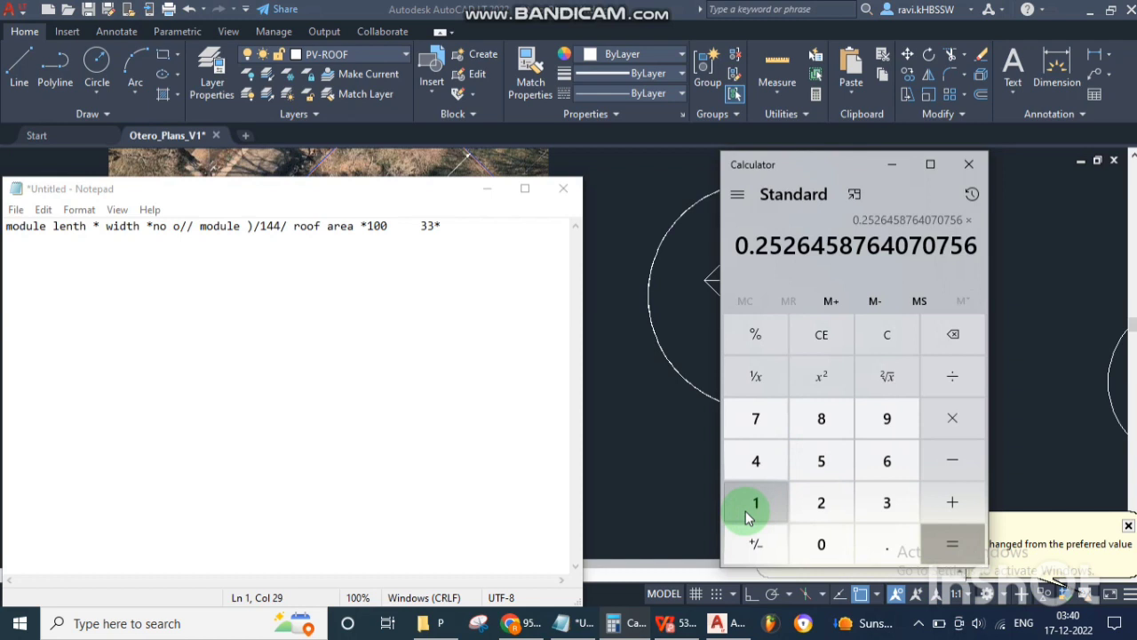
left_click(746, 514)
key("Return")
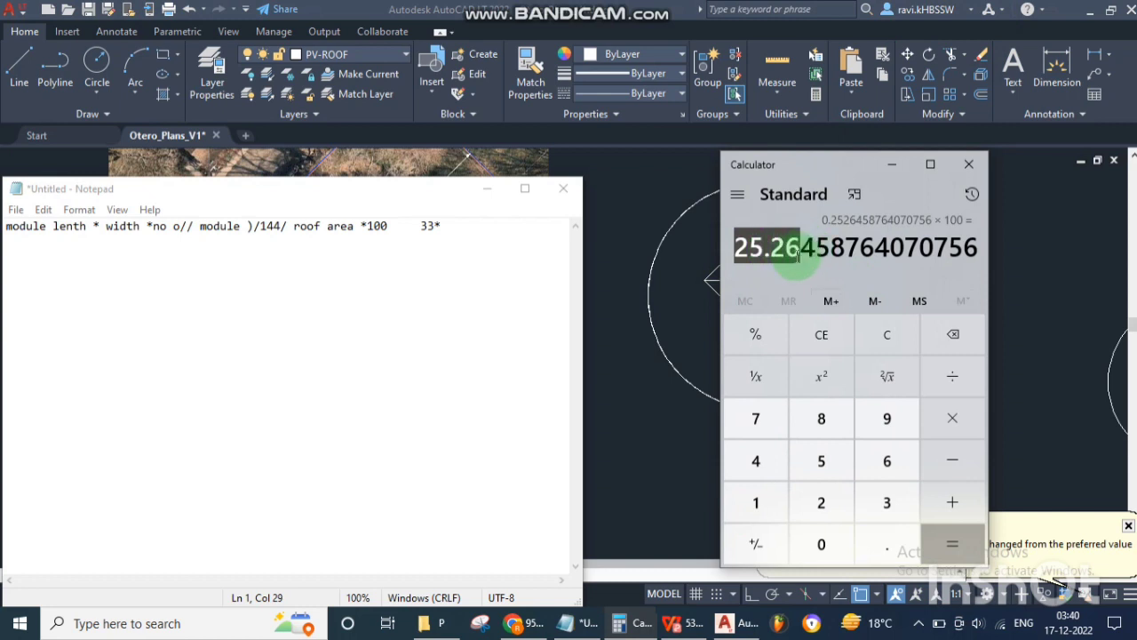
- Edit the note's 33* term toward 33*18 and re-enter 25 in Calculator
left_click(419, 224)
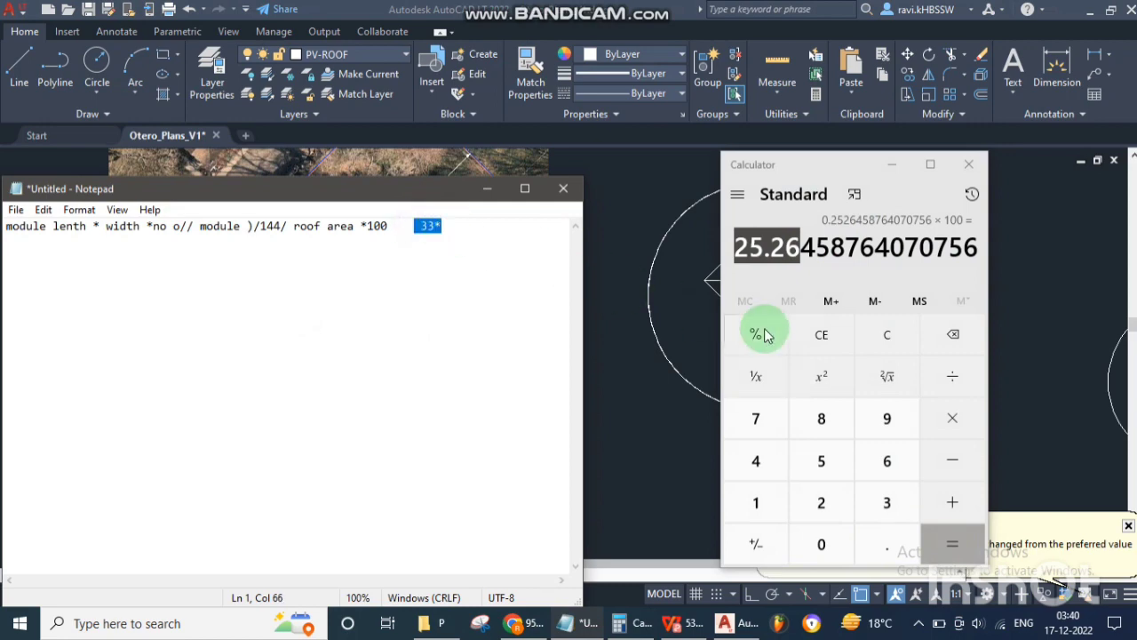
left_click(886, 505)
left_click(770, 463)
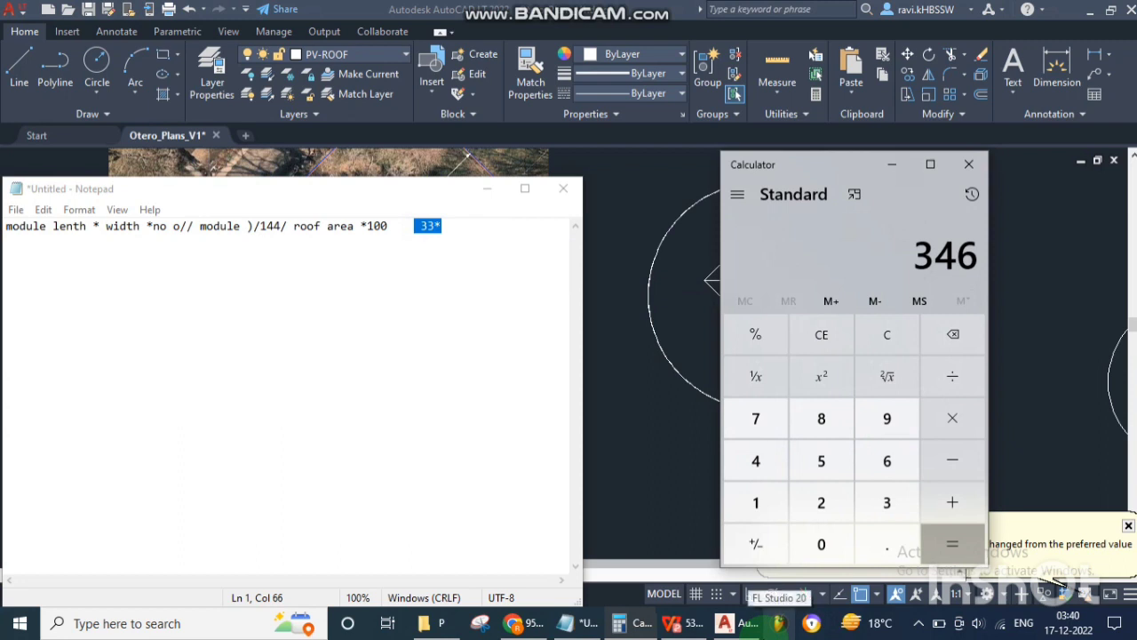
left_click(889, 364)
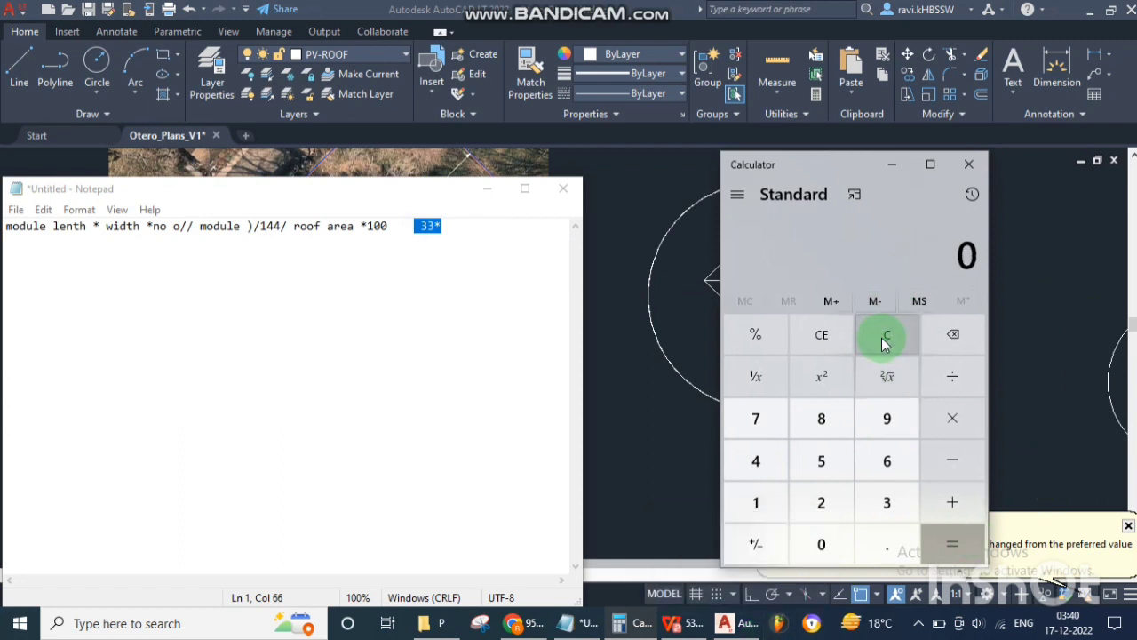
type("3,6")
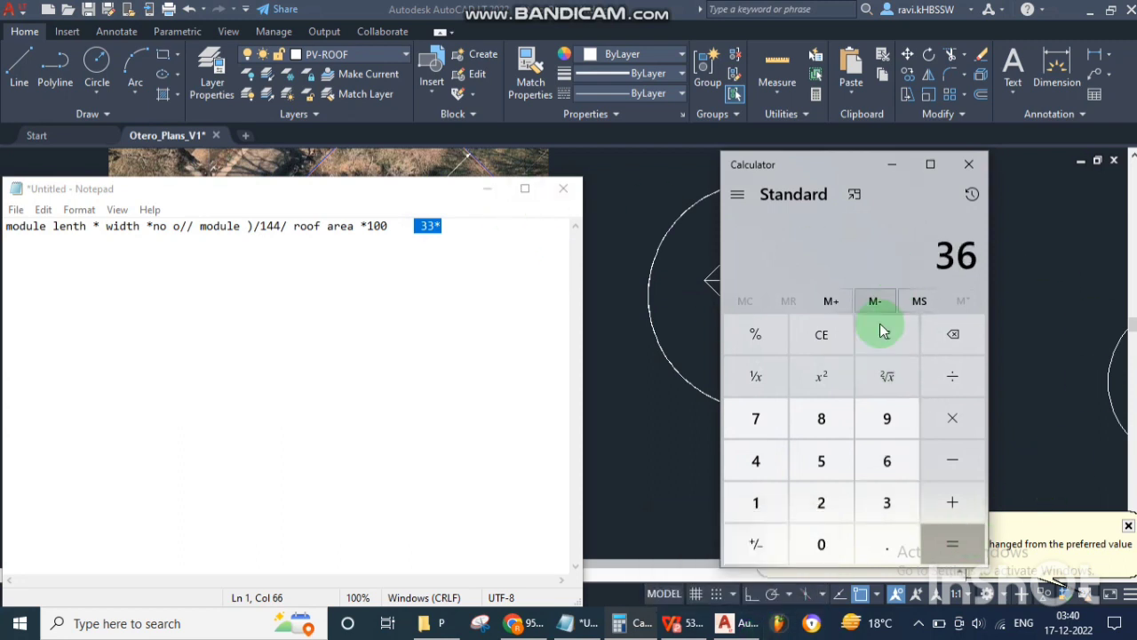
type("25")
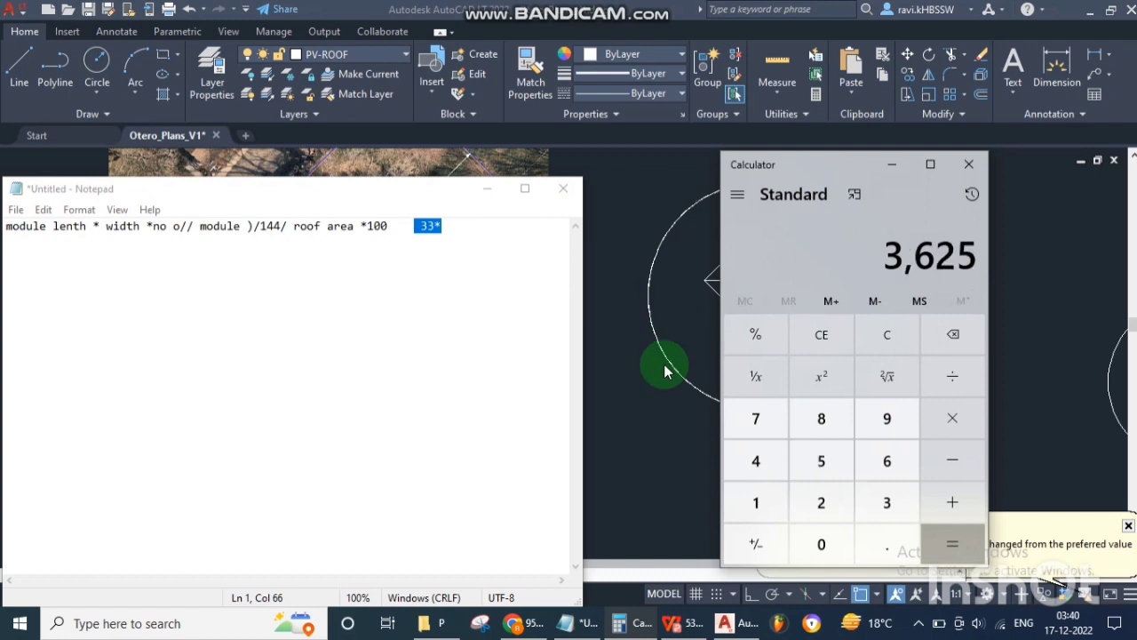
key("Escape")
type("25")
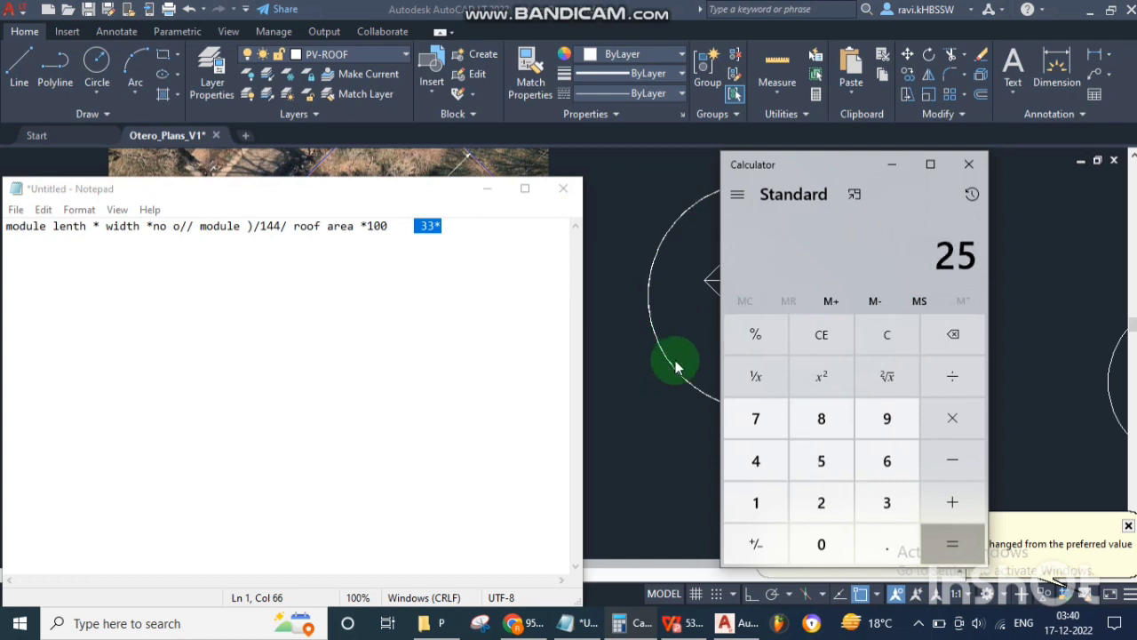
- Minimize Calculator and Notepad to return to the AutoCAD aerial site plan
left_click(474, 229)
left_click(756, 377)
type("18")
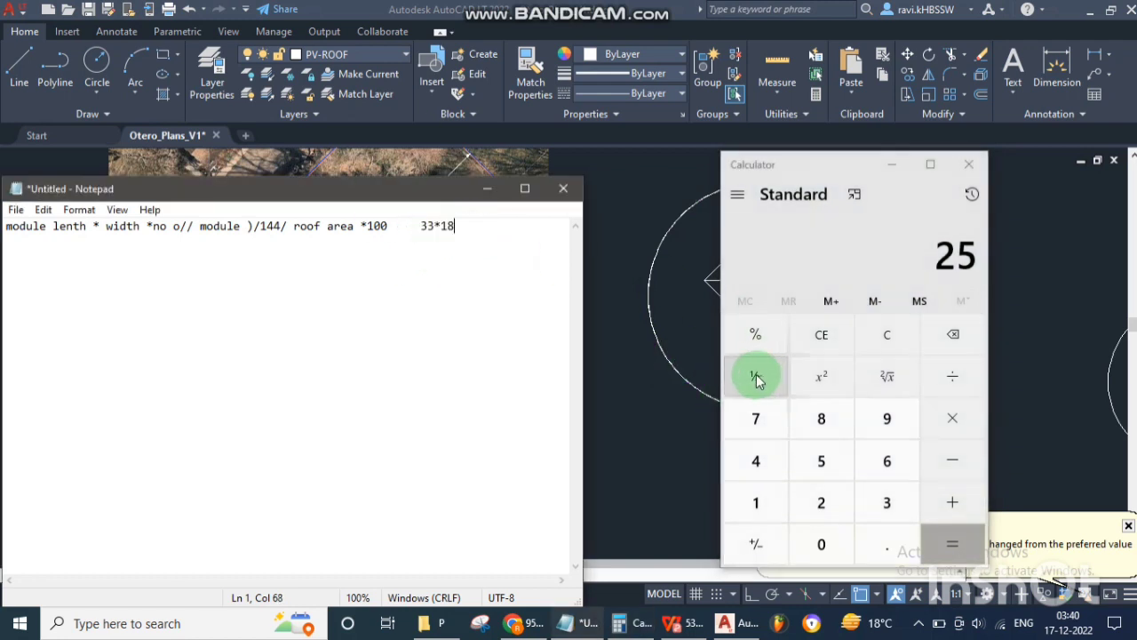
left_click(892, 165)
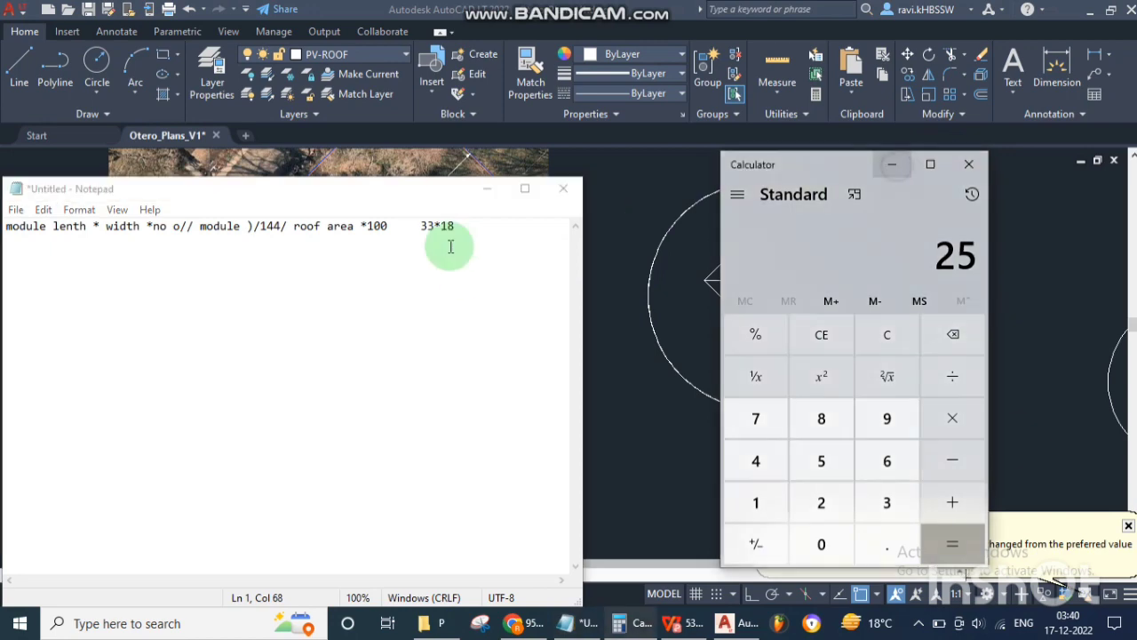
left_click(486, 193)
key("Escape")
key("Escape")
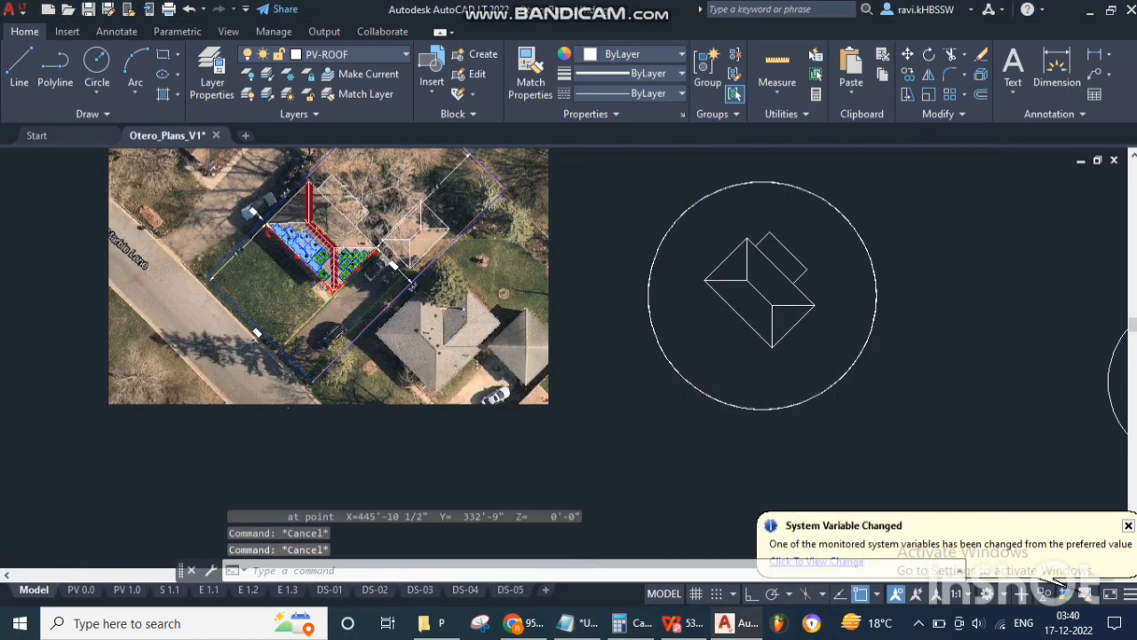
- Start OFFSET at distance 18 and copy the vertical ridge line to both sides
scroll(549, 266, "down", 4)
scroll(551, 267, "up", 3)
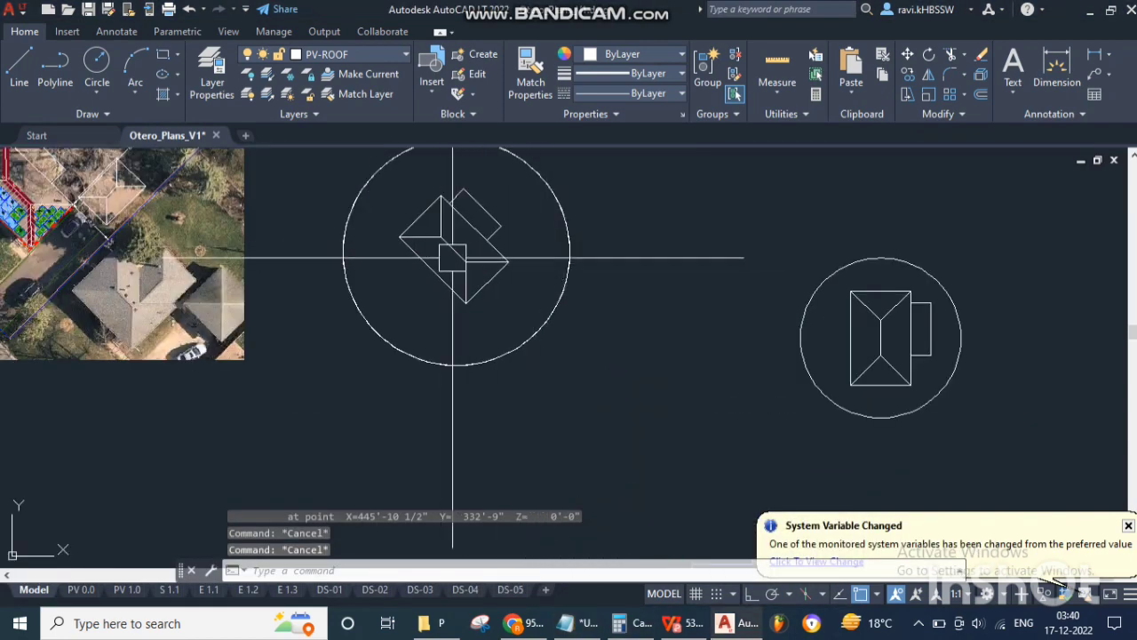
scroll(437, 249, "up", 6)
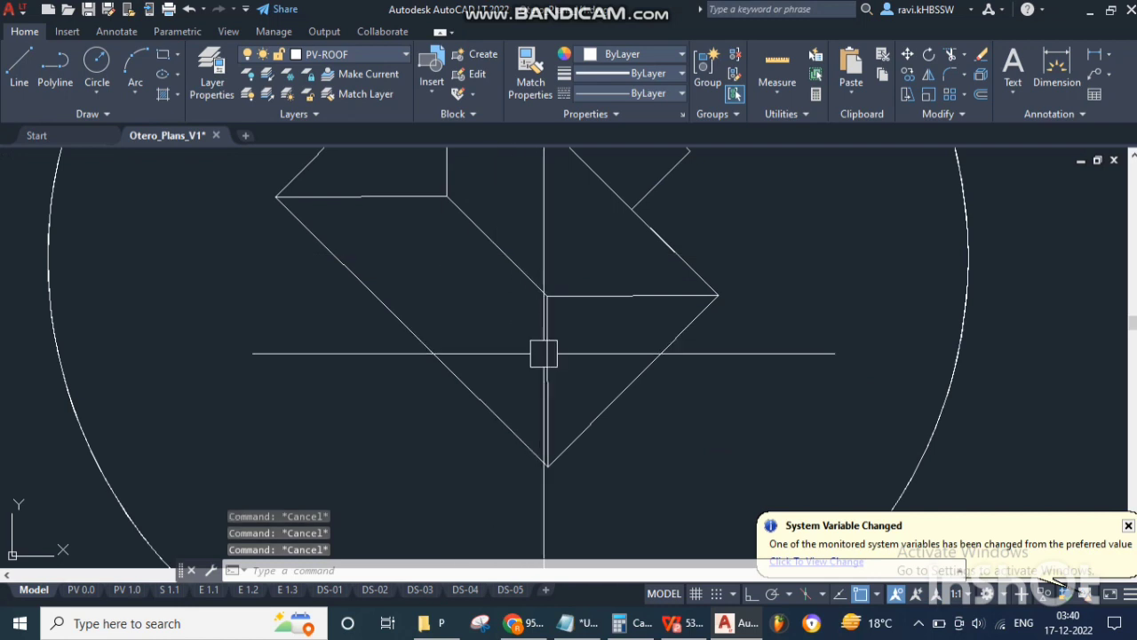
scroll(555, 374, "down", 4)
key("Return")
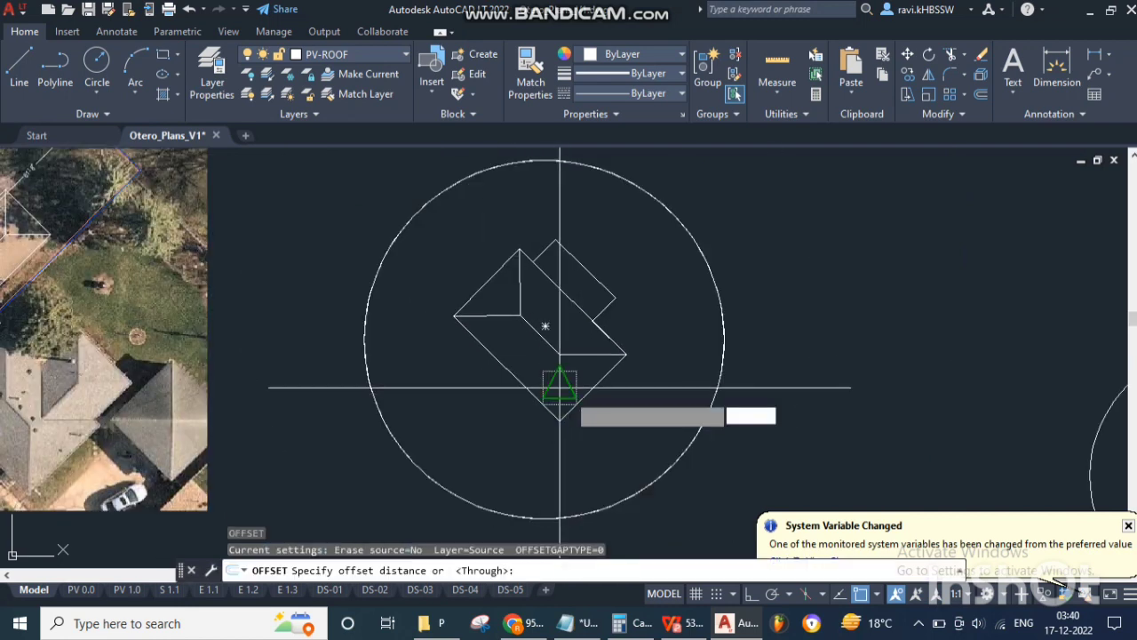
type("18")
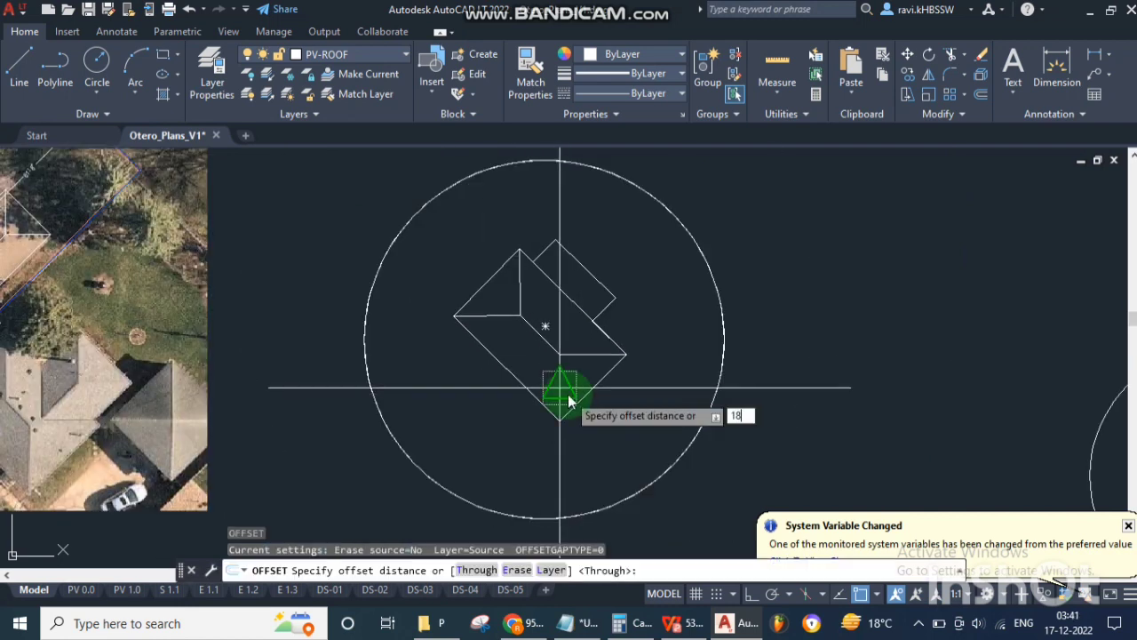
key("Return")
scroll(556, 378, "up", 5)
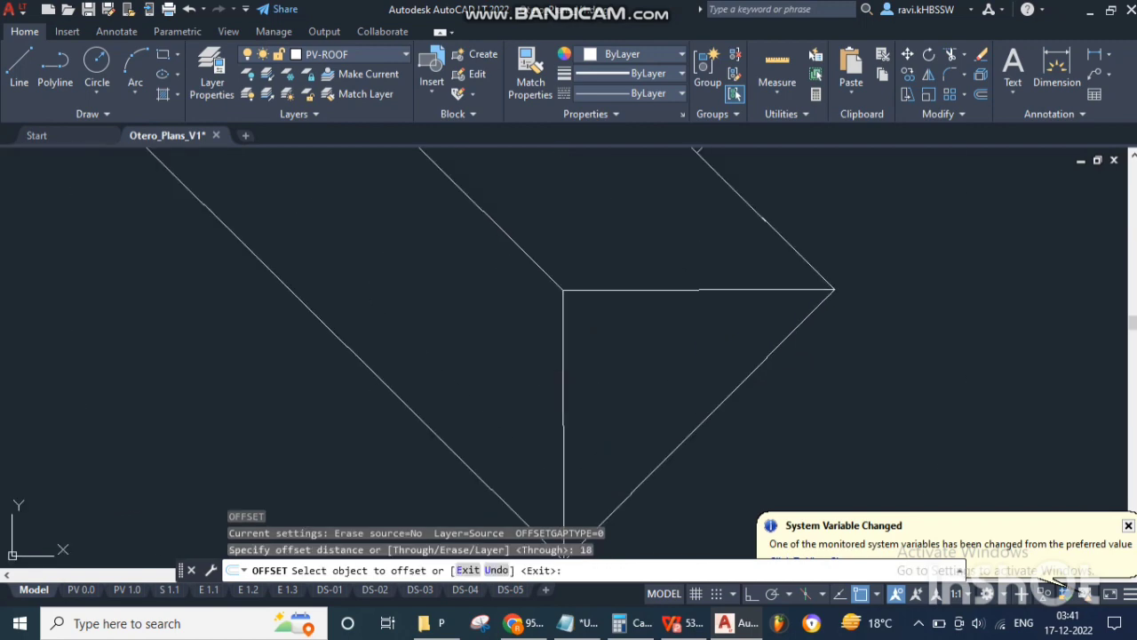
left_click(564, 400)
left_click(573, 391)
left_click(543, 364)
left_click(554, 322)
- Offset the diagonal ridge and the next ridge line by 18, then end the command
scroll(535, 283, "down", 5)
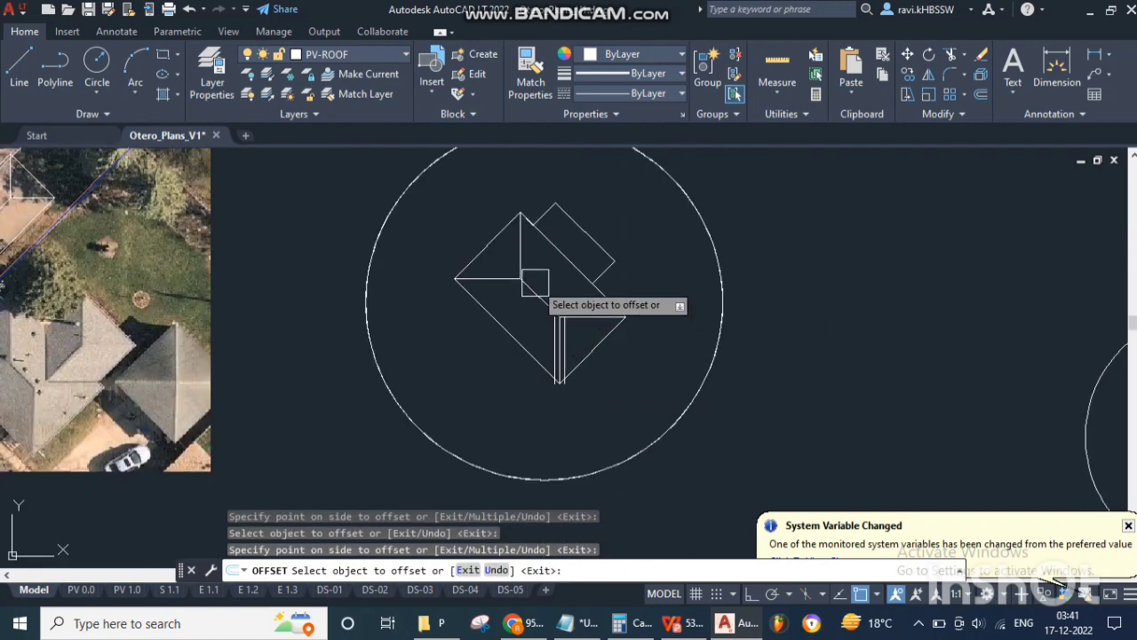
scroll(535, 283, "up", 2)
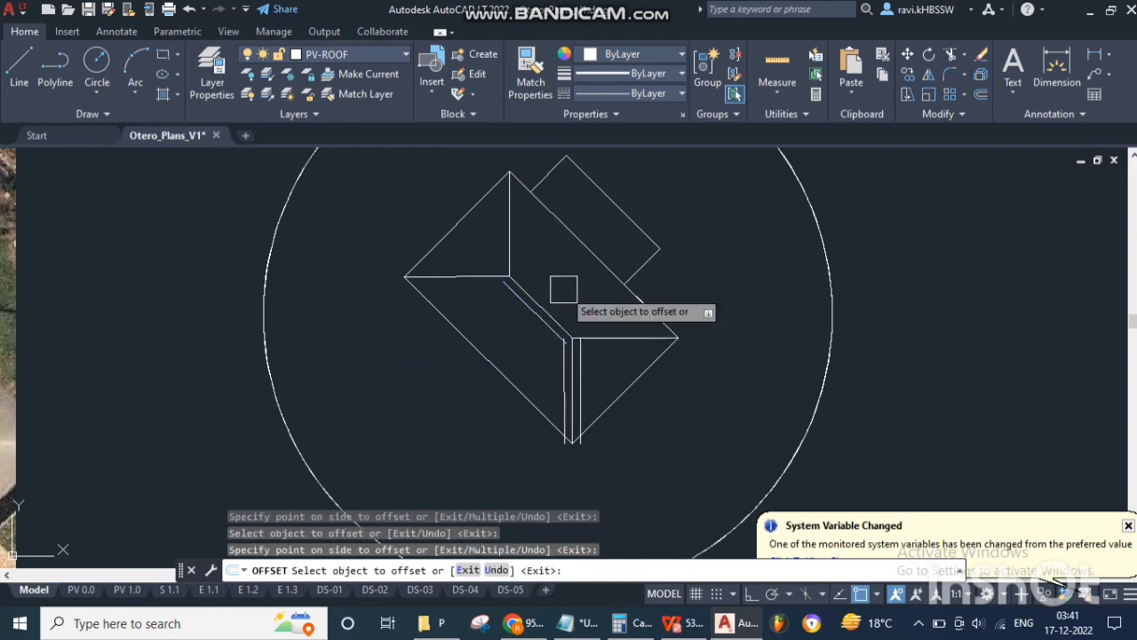
left_click(549, 298)
left_click(524, 267)
left_click(489, 246)
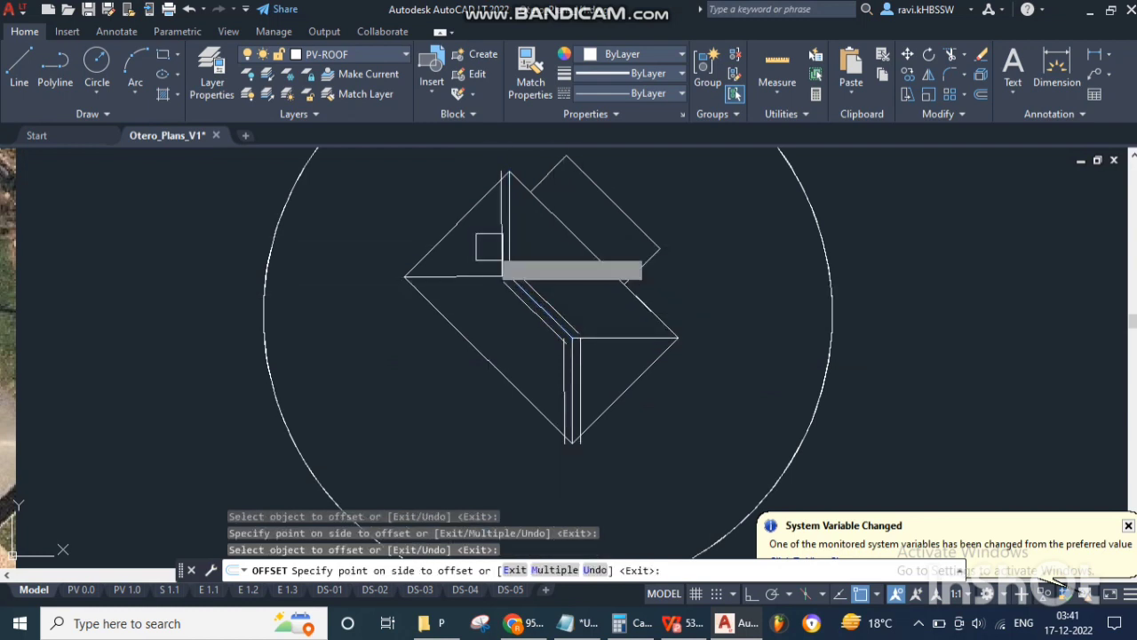
left_click(489, 246)
left_click(507, 247)
left_click(544, 249)
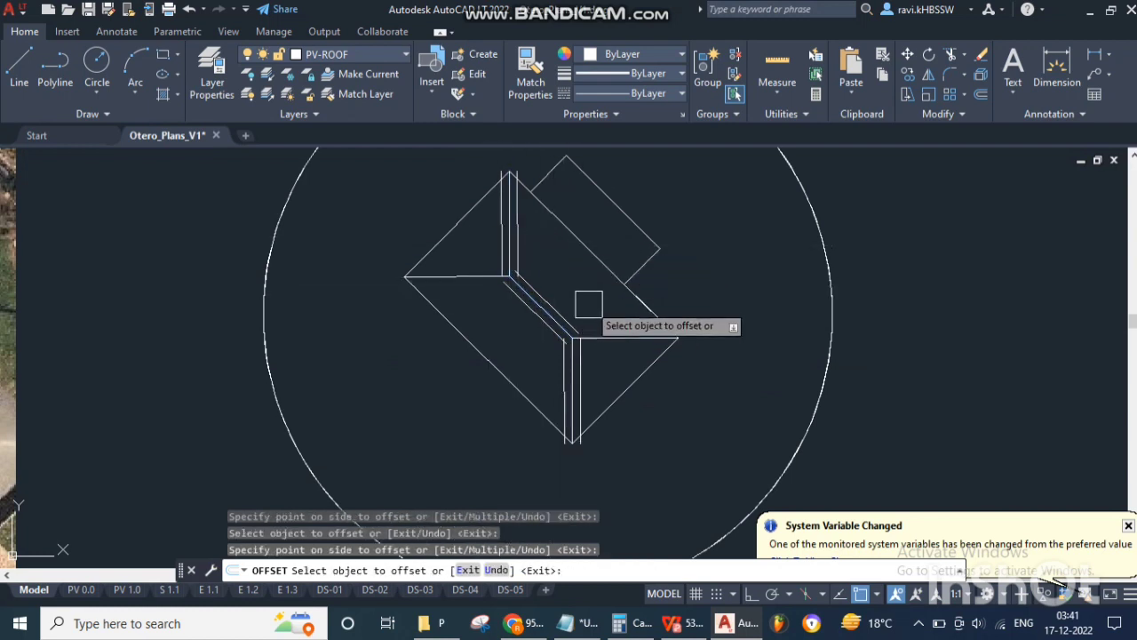
key("Escape")
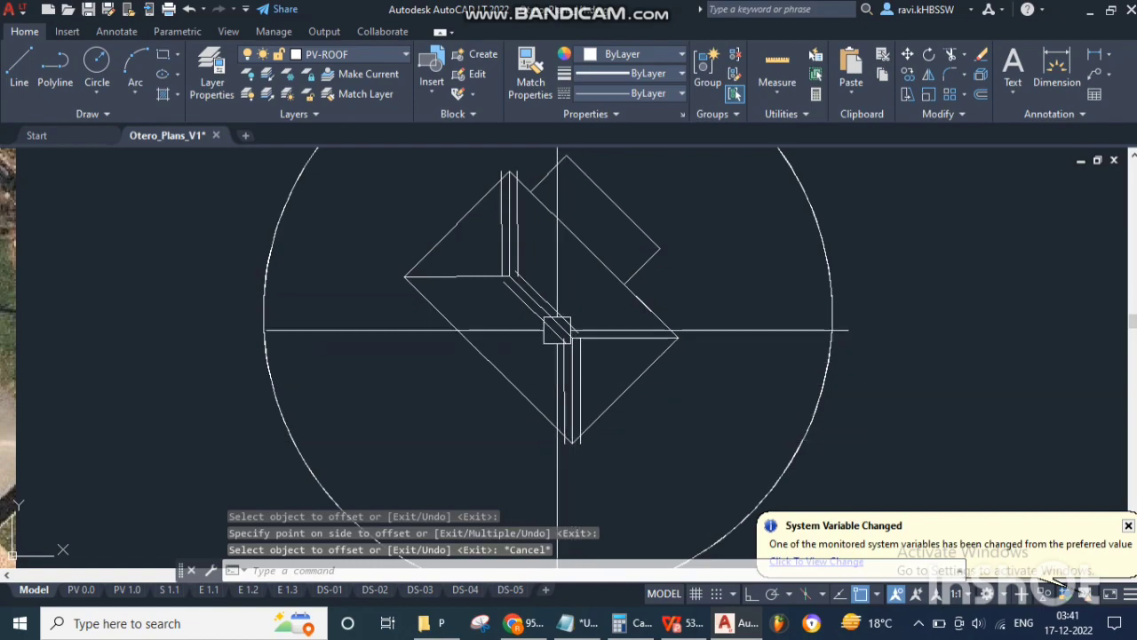
mouse_move(557, 330)
middle_mouse_down()
mouse_move(507, 254)
mouse_move(508, 183)
mouse_move(540, 309)
middle_mouse_up()
- Cancel any running commands while zooming around the solar layout
scroll(540, 309, "down", 5)
key("Escape")
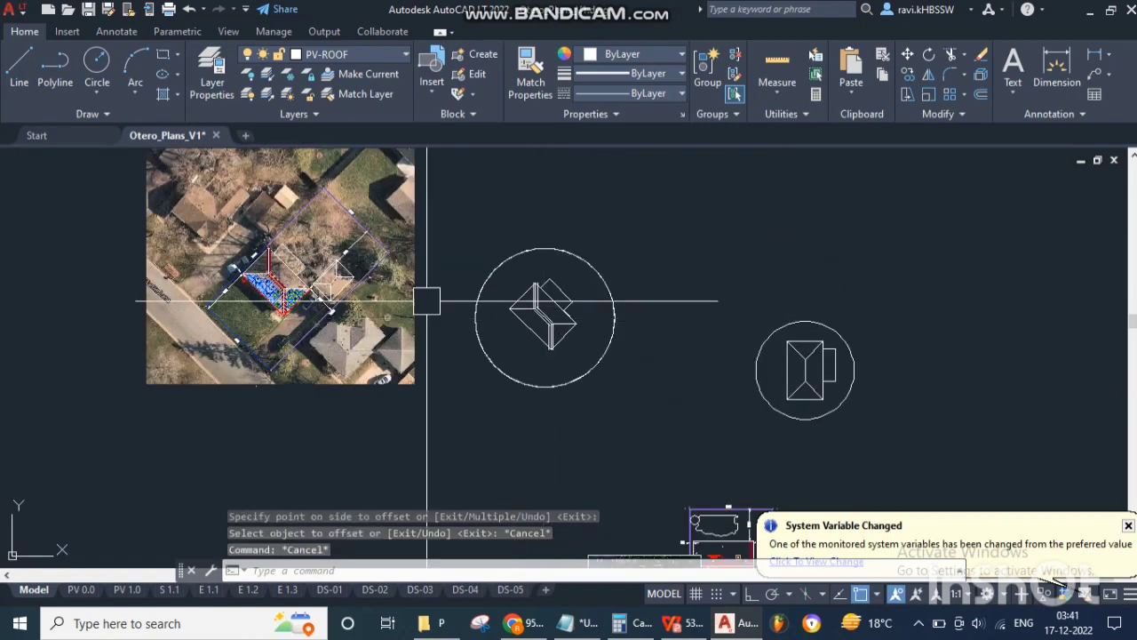
scroll(244, 266, "up", 8)
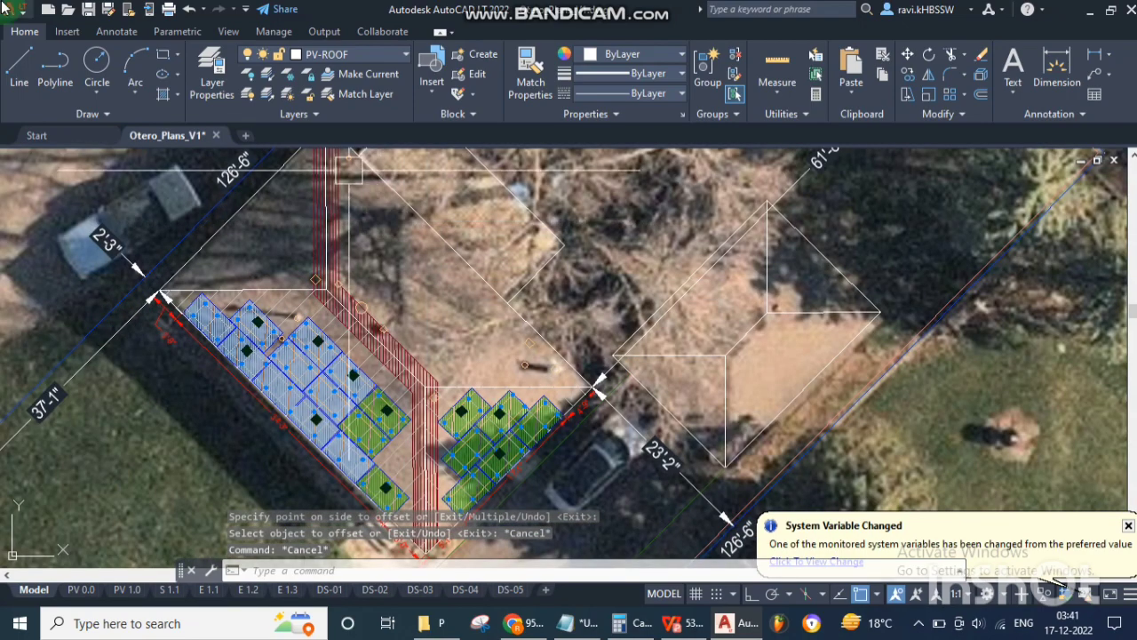
key("Escape")
scroll(520, 404, "down", 4)
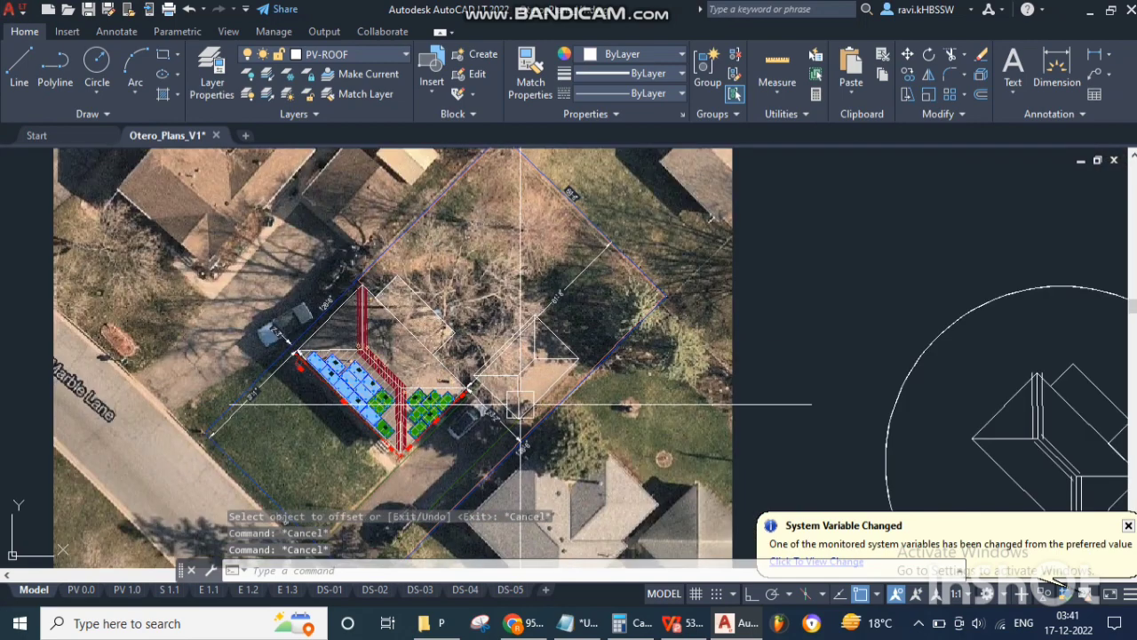
scroll(363, 409, "up", 3)
scroll(362, 409, "up", 3)
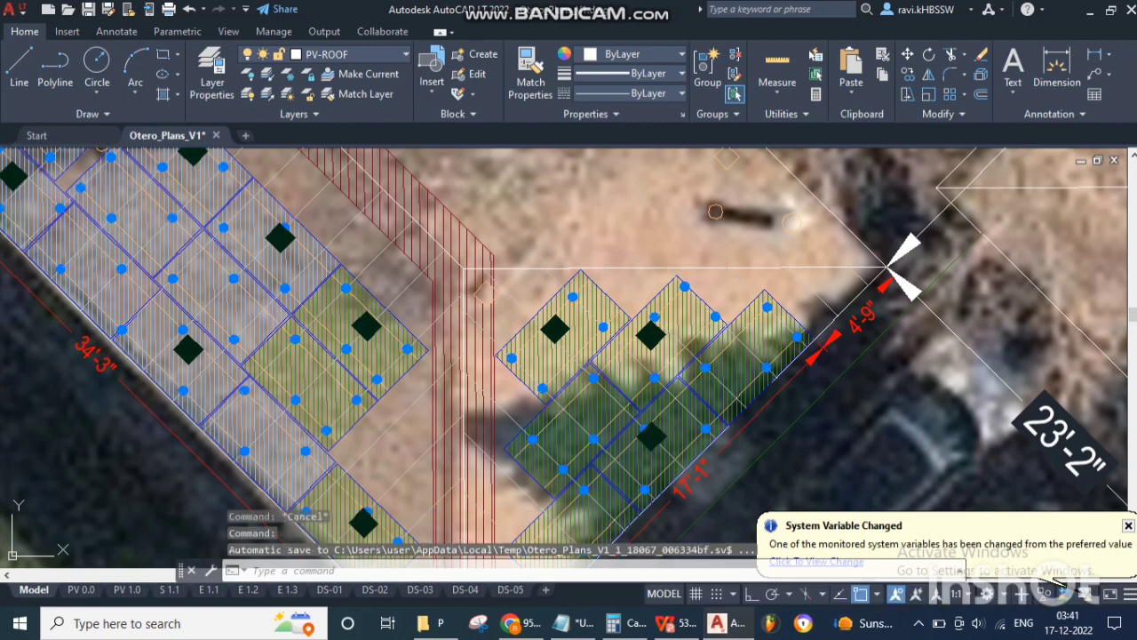
- Copy a blue module outline and start pasting it, then switch to Street View in Chrome
left_click(348, 424)
key("ctrl+c")
key("ctrl+v")
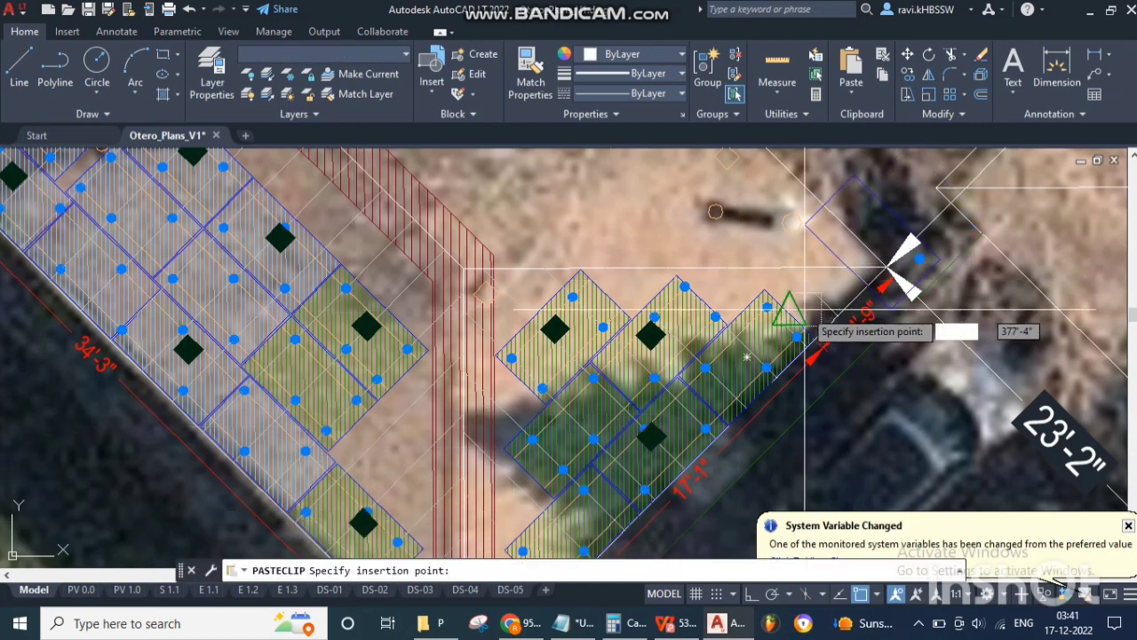
scroll(905, 377, "down", 3)
scroll(905, 378, "up", 3)
scroll(764, 351, "up", 1)
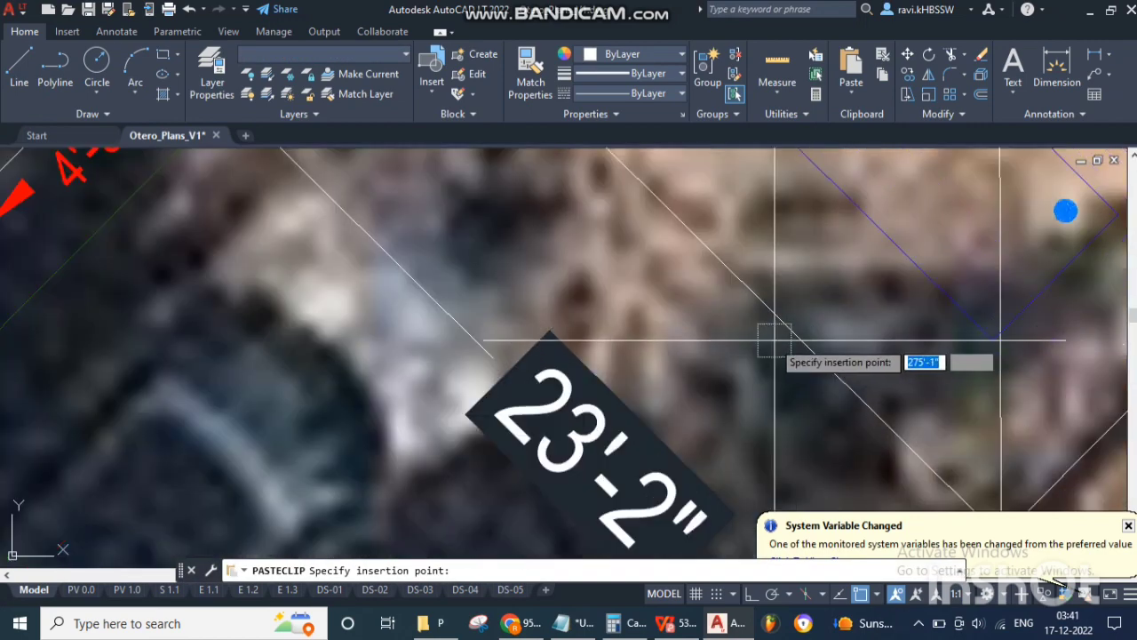
scroll(675, 350, "down", 1)
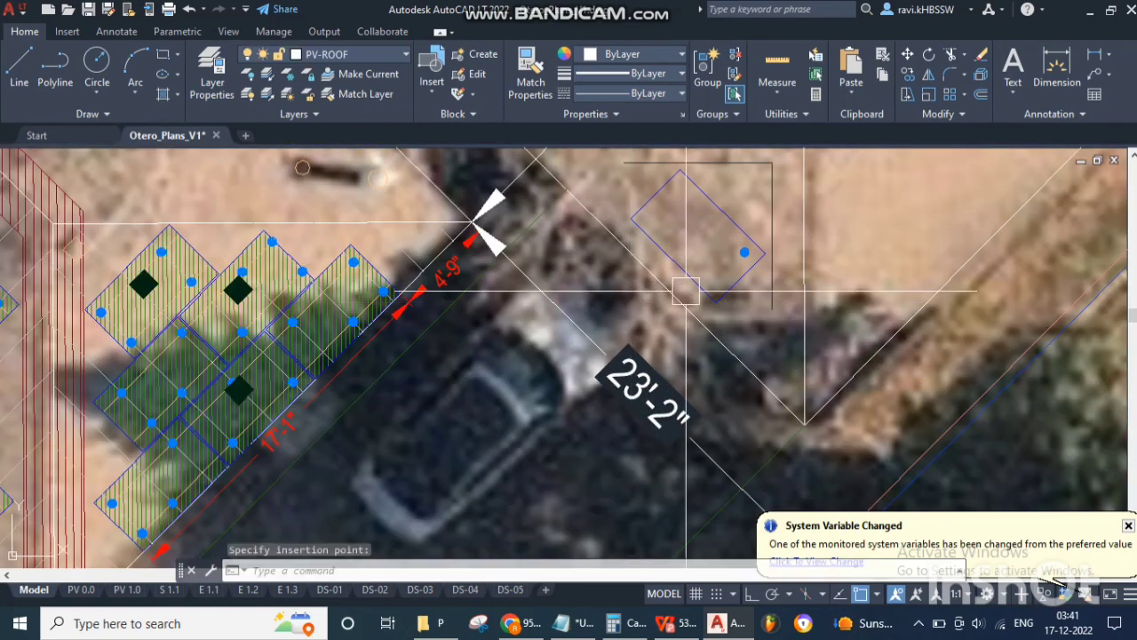
scroll(689, 295, "down", 3)
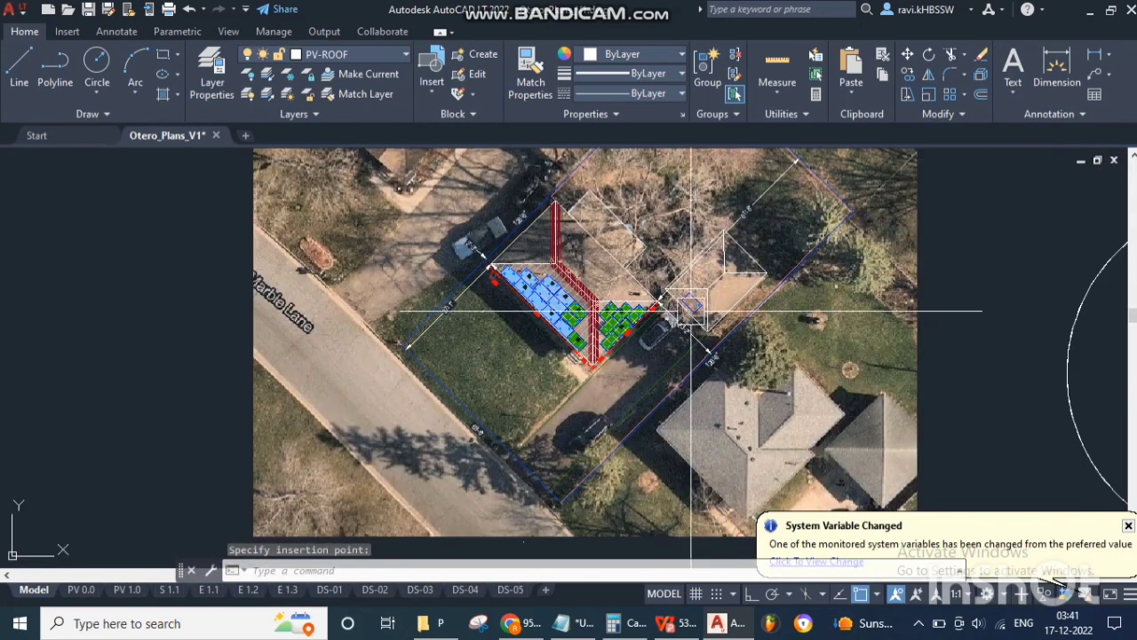
scroll(685, 307, "up", 5)
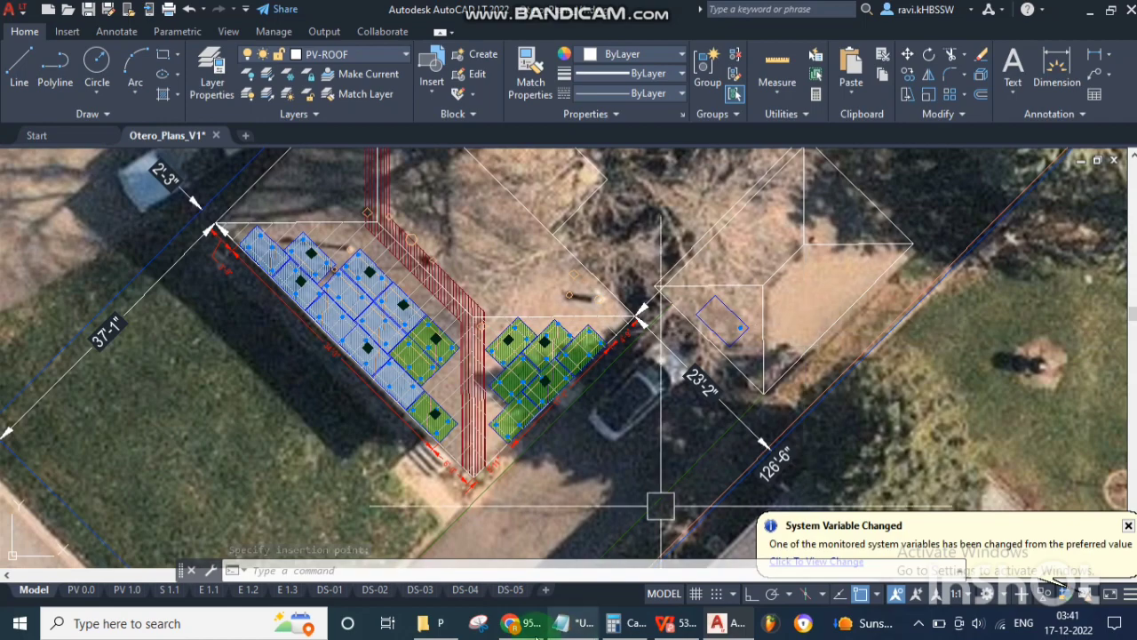
left_click(511, 622)
scroll(500, 398, "up", 1)
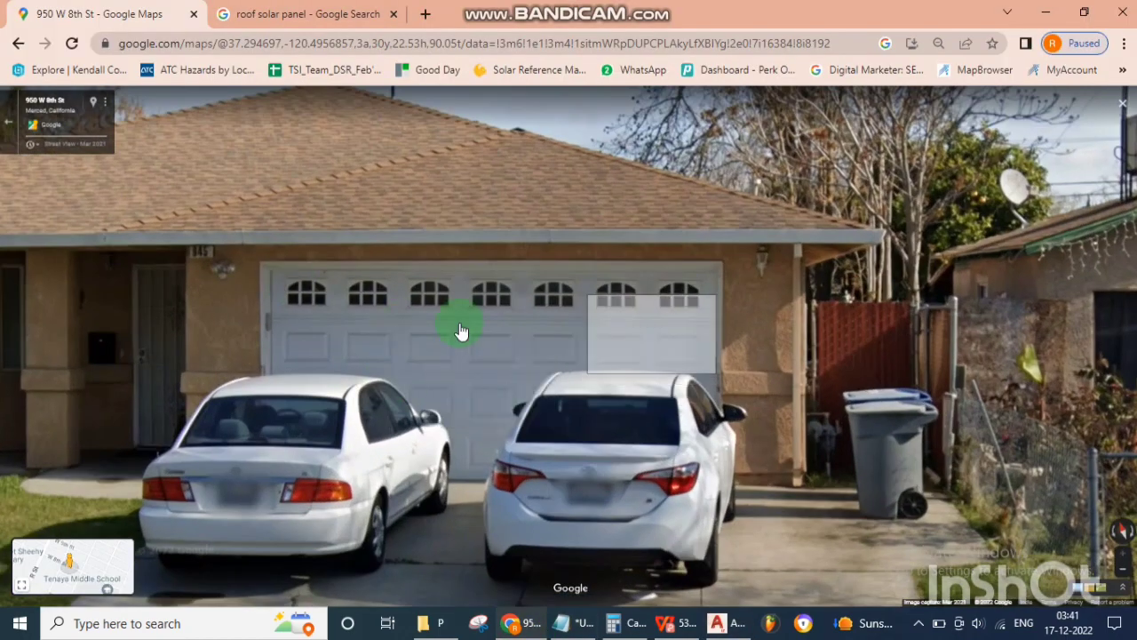
- Walk along W 8th St in Street View to 930 W 8th St
scroll(533, 364, "down", 2)
scroll(516, 359, "down", 1)
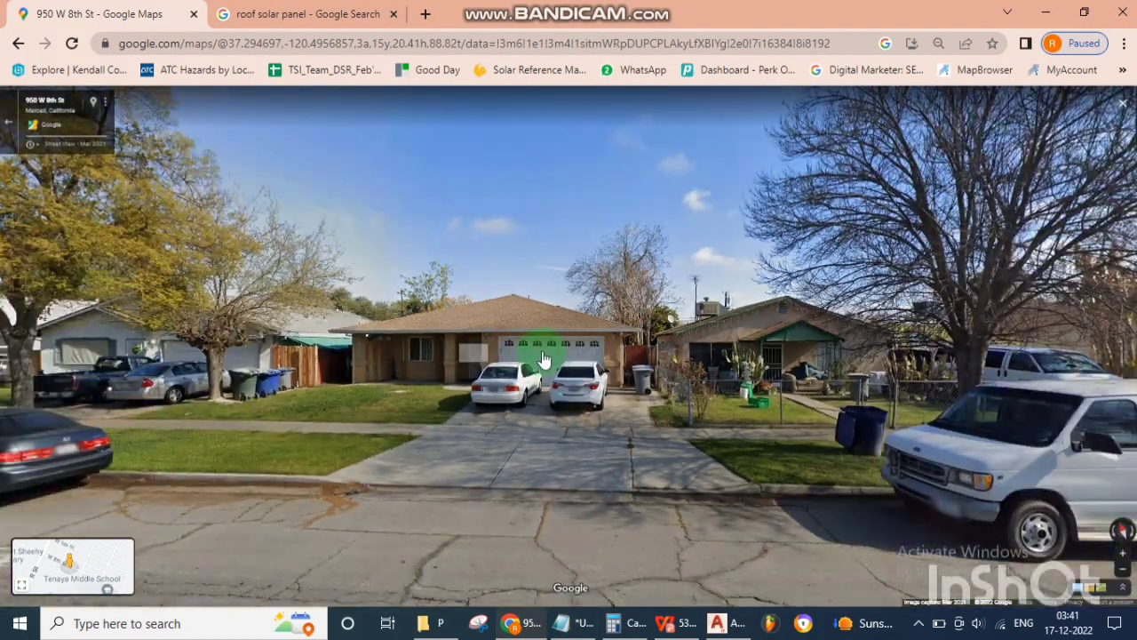
scroll(586, 342, "up", 1)
scroll(623, 364, "down", 1)
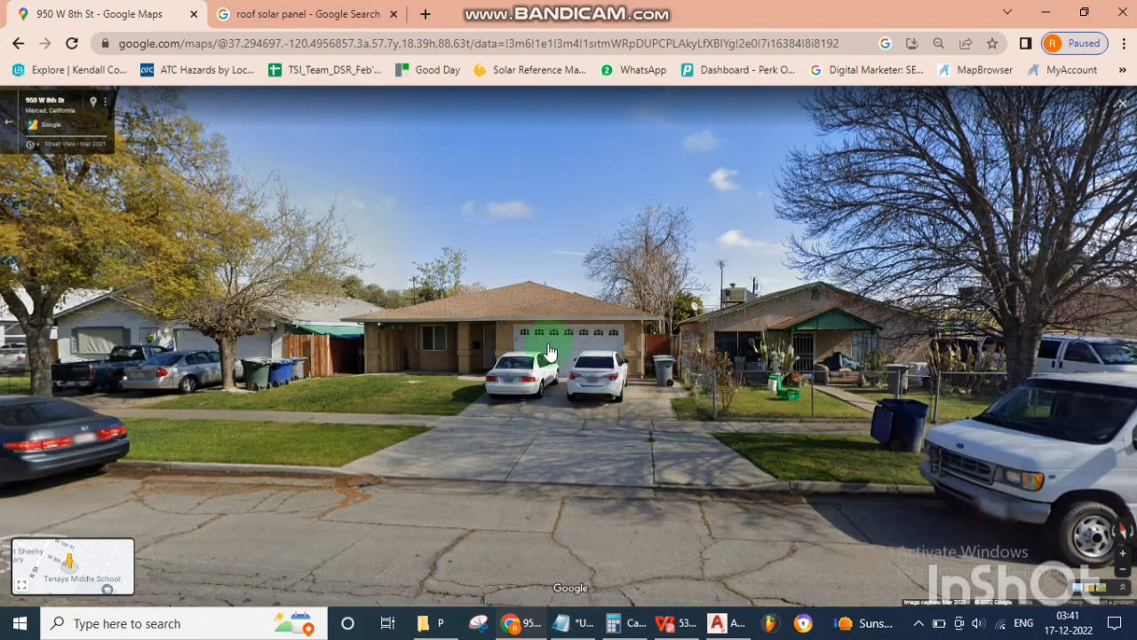
scroll(609, 362, "up", 1)
scroll(622, 368, "up", 1)
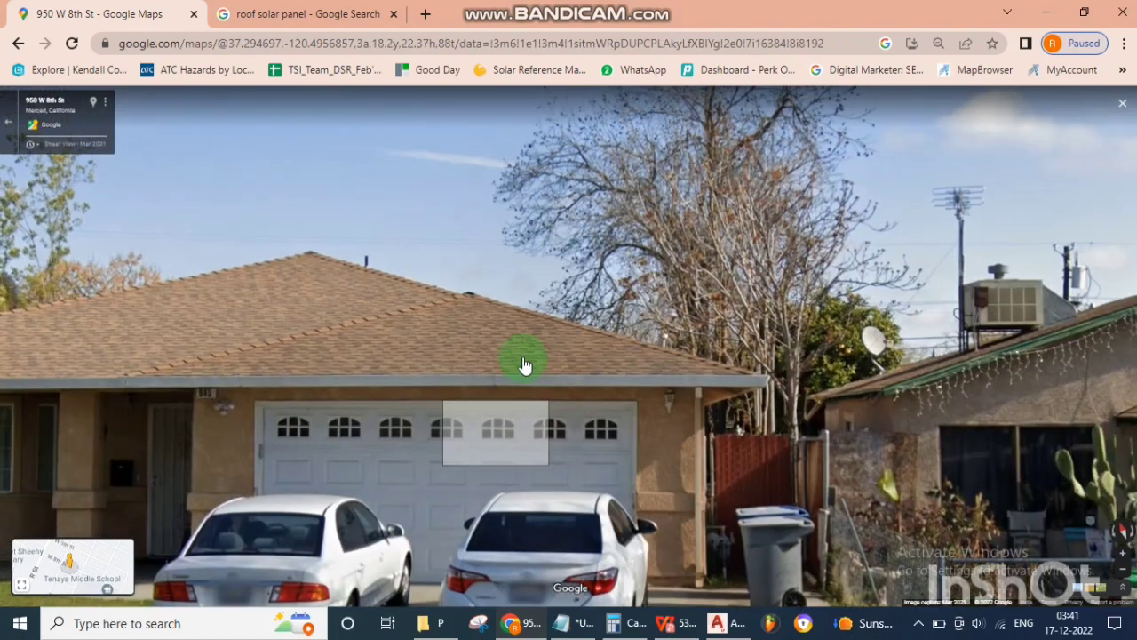
scroll(523, 363, "down", 2)
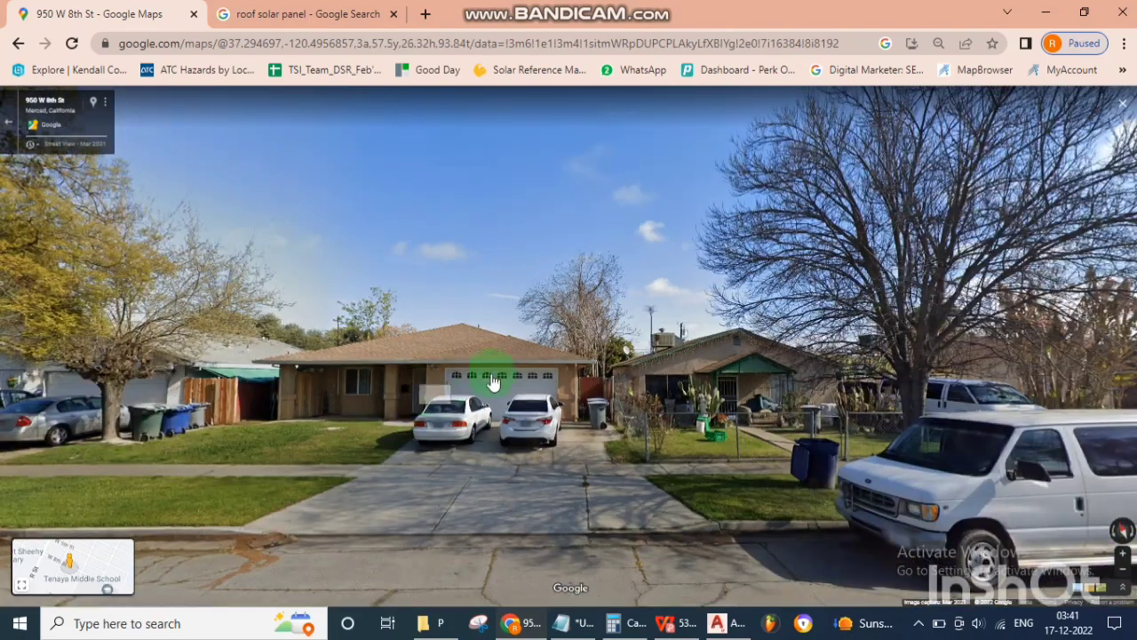
left_click(648, 400)
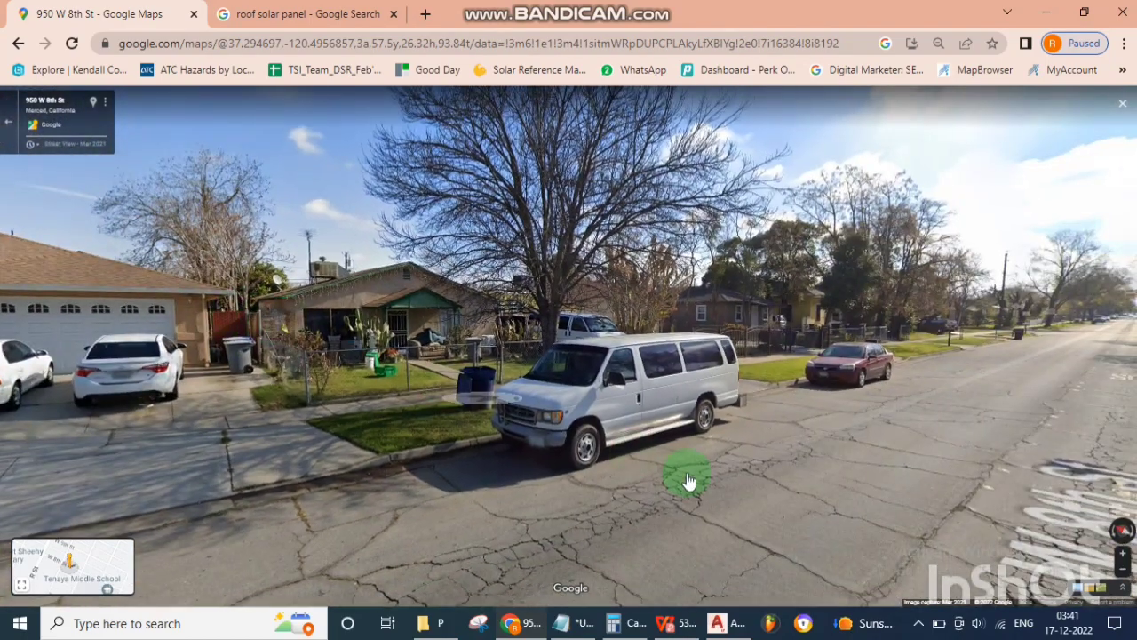
left_click(836, 440)
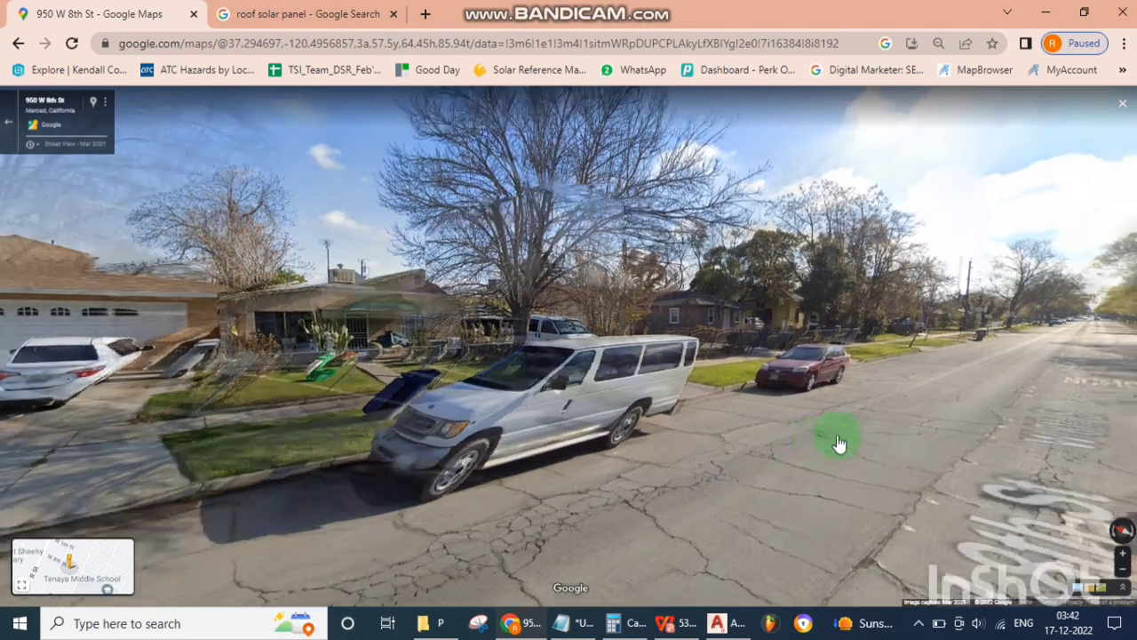
left_click(835, 440)
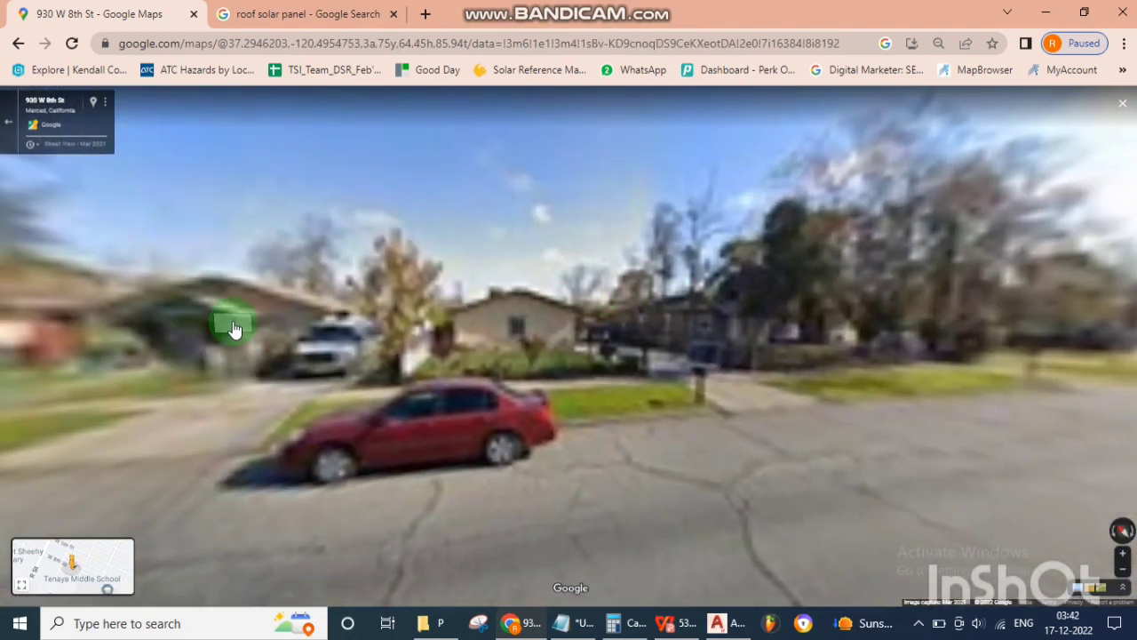
- View the green-trimmed house from two spots, then zoom out to the 3D map
left_click(233, 317)
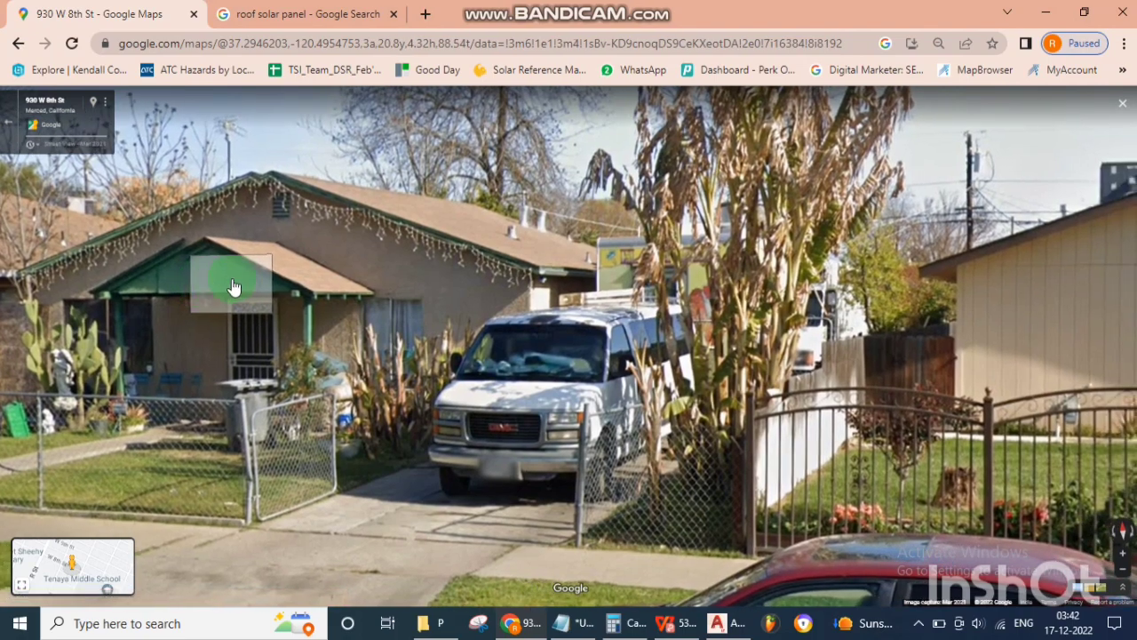
left_click(235, 287)
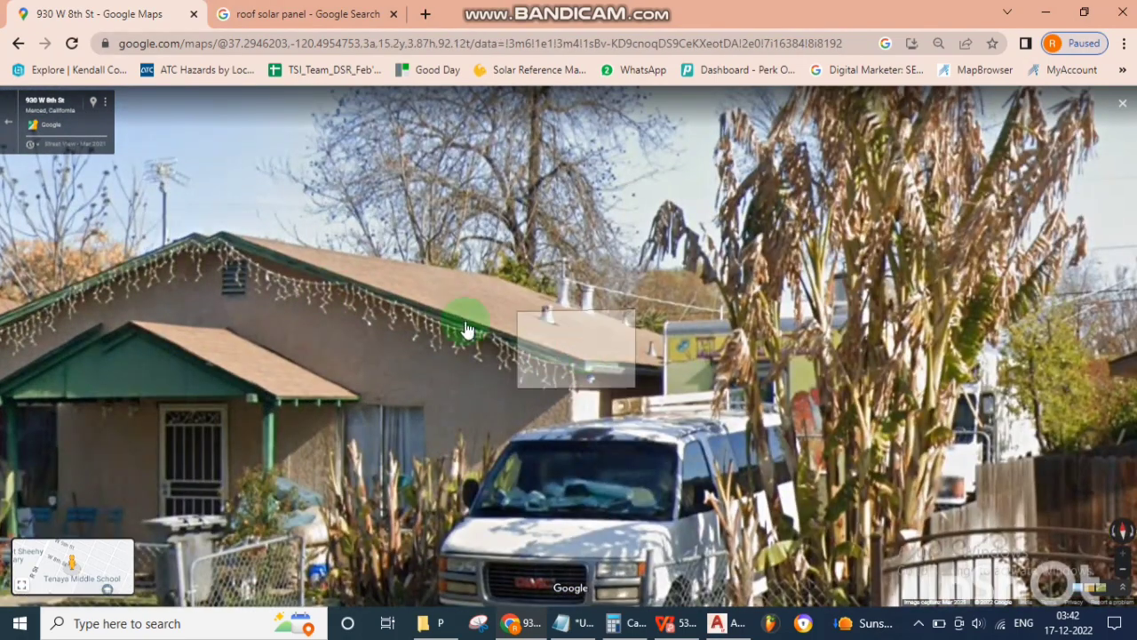
scroll(507, 360, "down", 3)
scroll(497, 344, "down", 2)
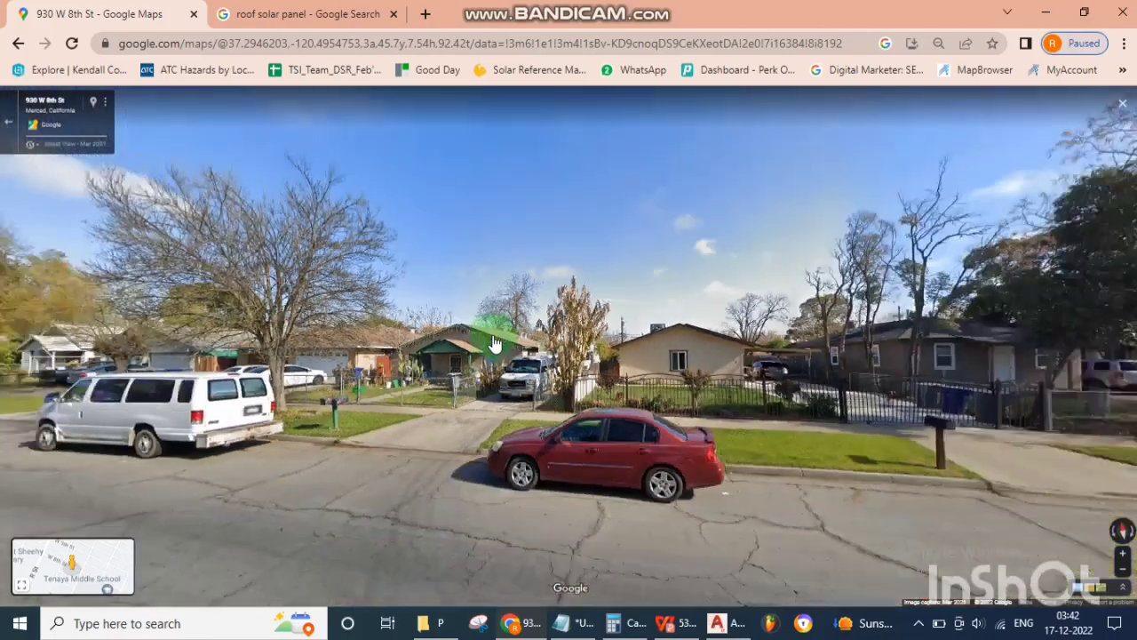
scroll(734, 371, "up", 2)
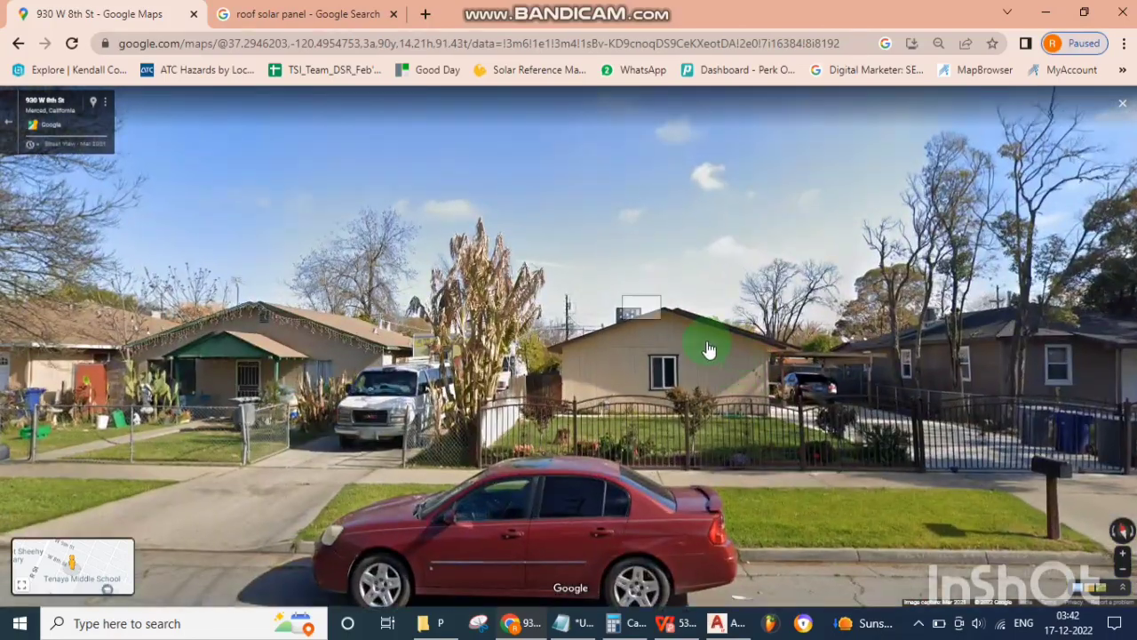
scroll(710, 342, "down", 2)
scroll(655, 344, "down", 2)
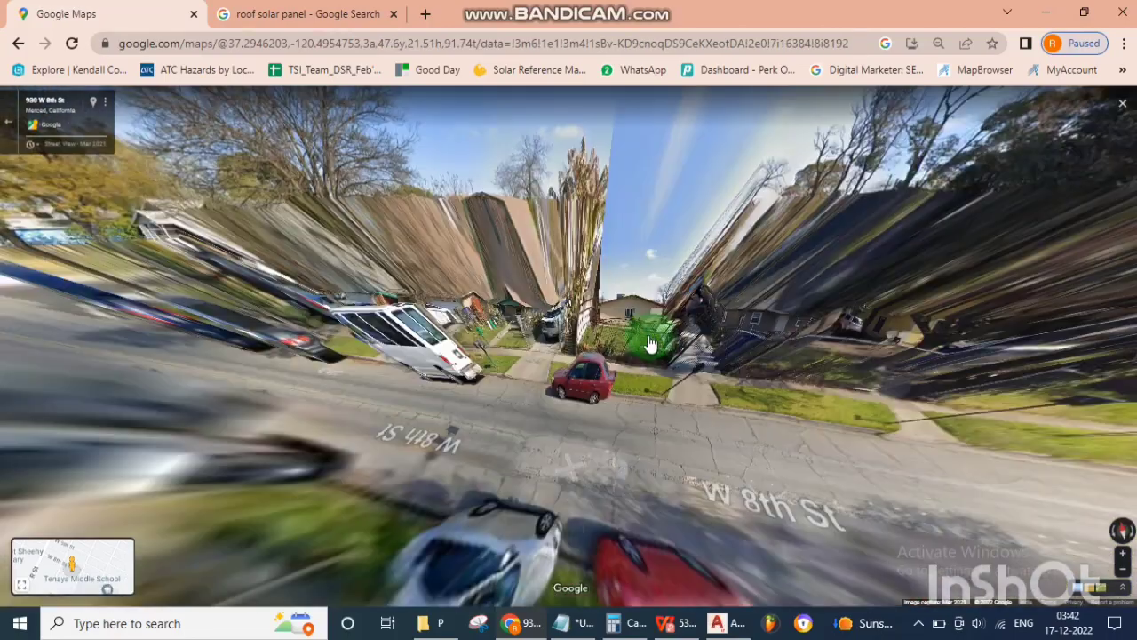
scroll(567, 419, "down", 2)
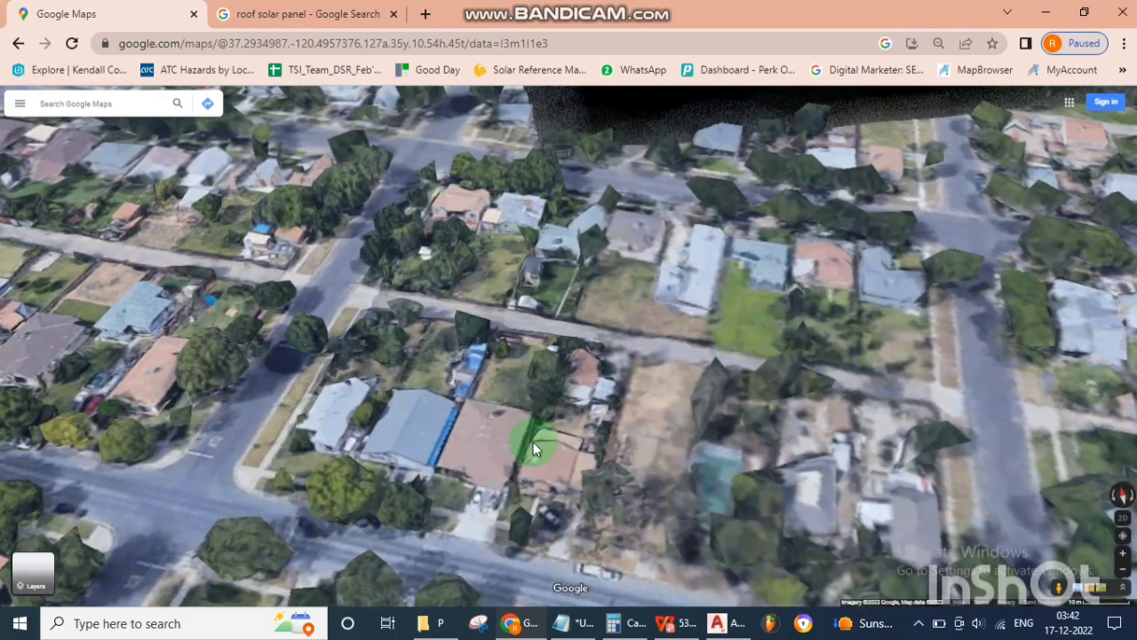
- Turn off Globe view in the map's Layers options for a flat satellite view
scroll(579, 469, "up", 3)
scroll(578, 470, "up", 2)
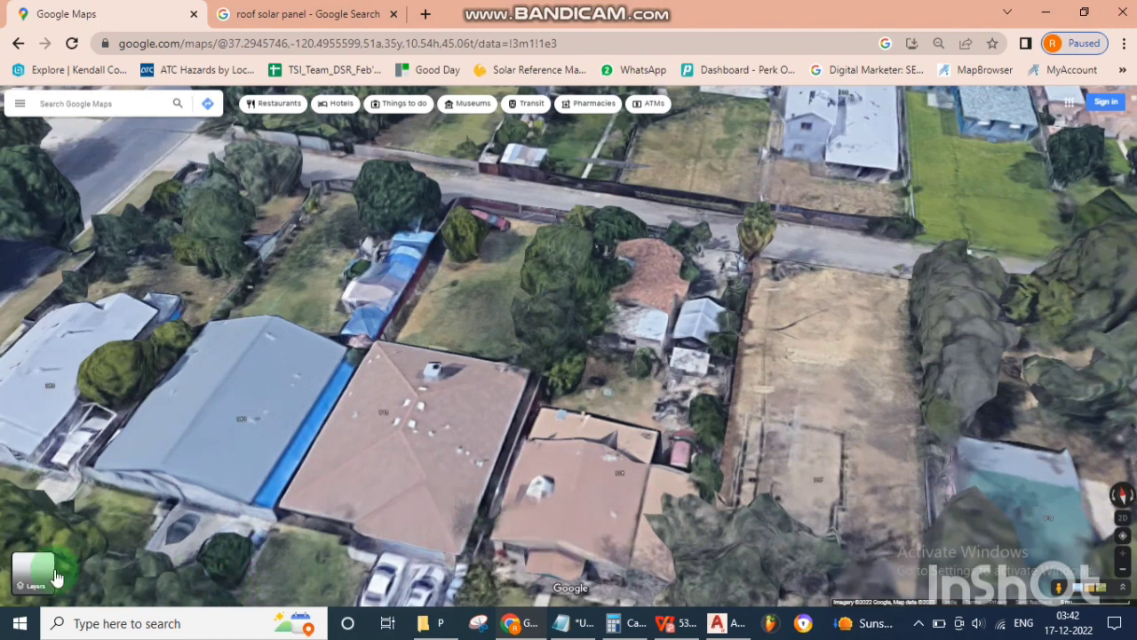
mouse_move(33, 573)
left_click(216, 576)
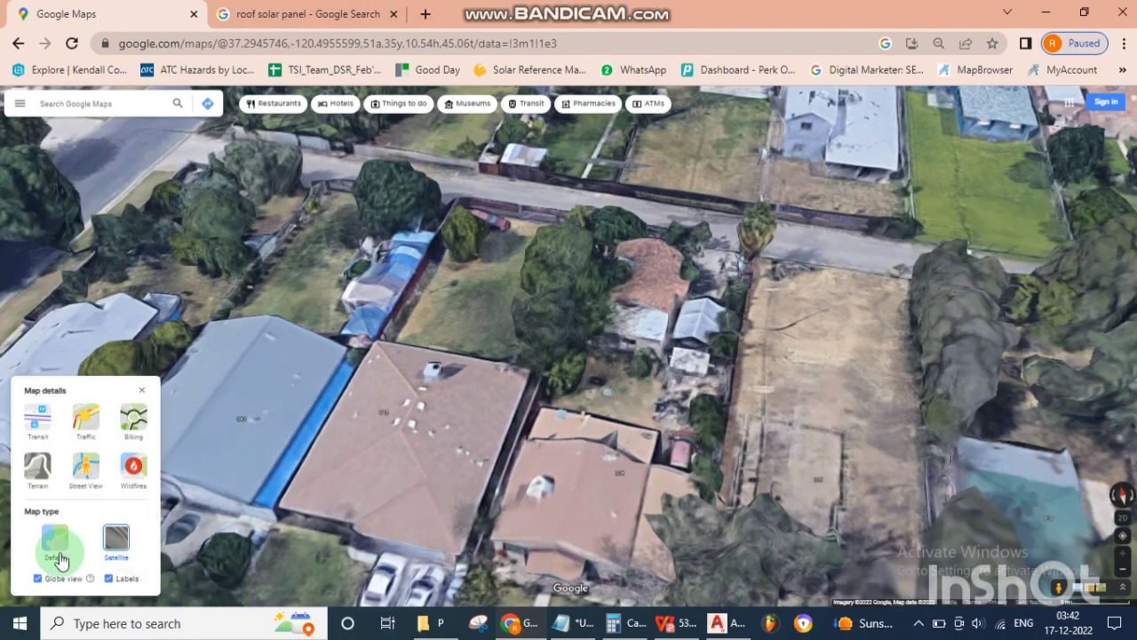
left_click(38, 579)
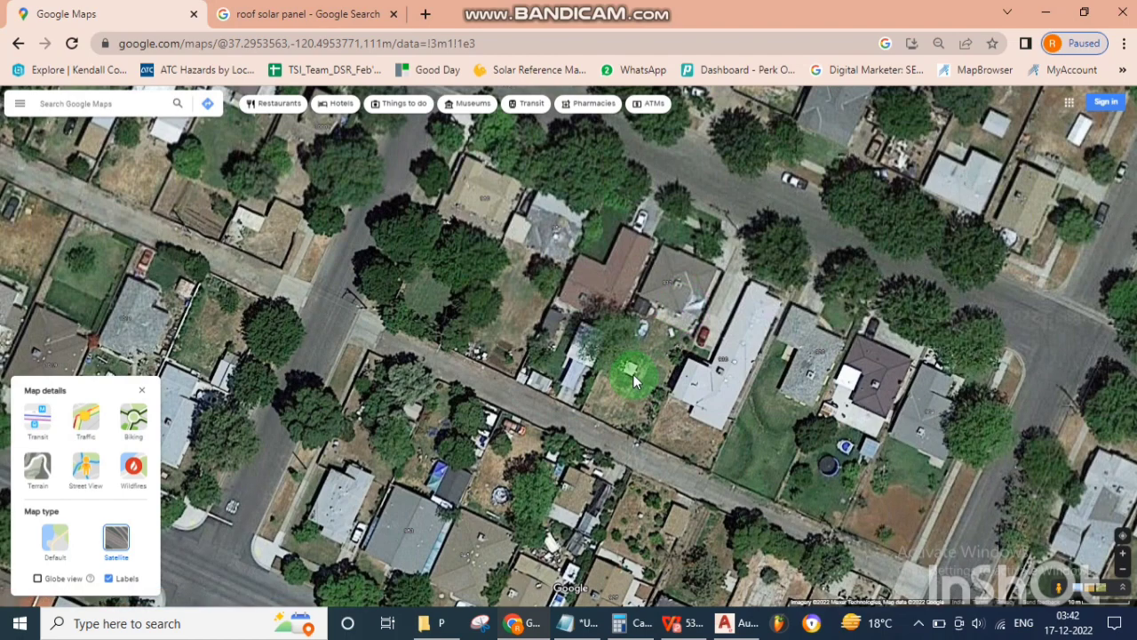
- Centre the satellite map on the W 8th St house with the pool
left_click_drag(568, 398, 557, 305)
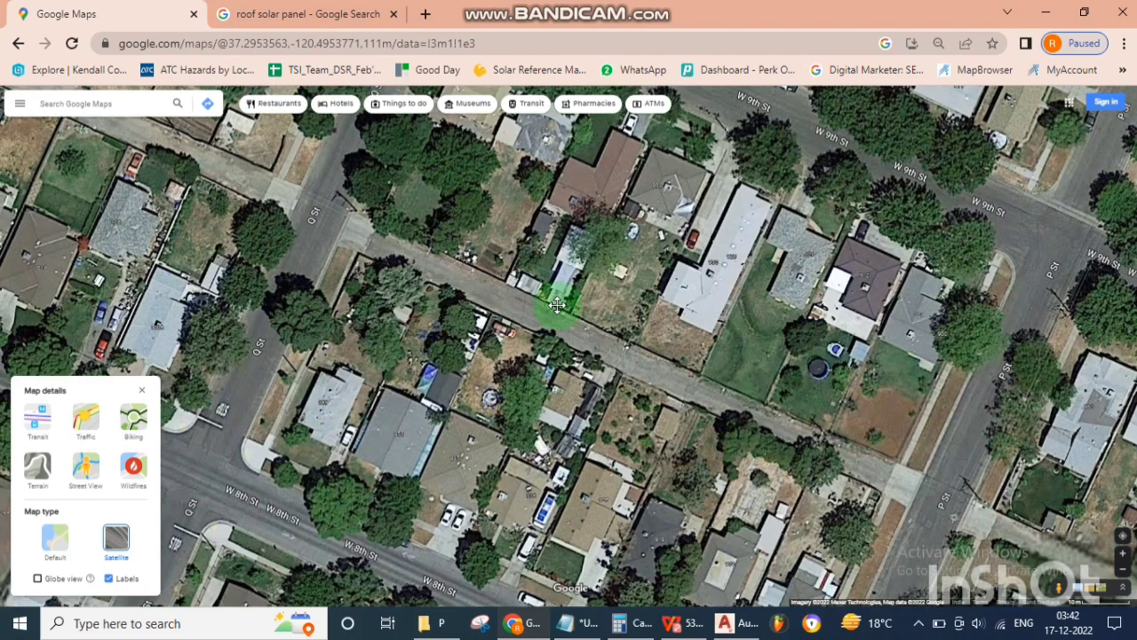
scroll(578, 404, "up", 3)
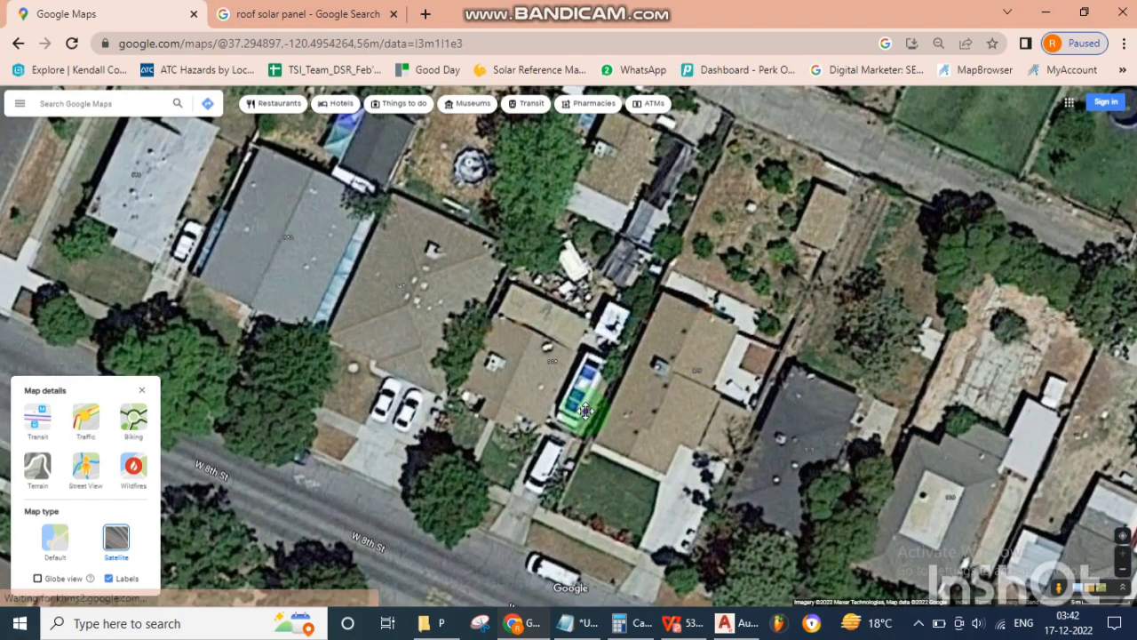
left_click_drag(585, 410, 558, 329)
left_click_drag(591, 424, 563, 390)
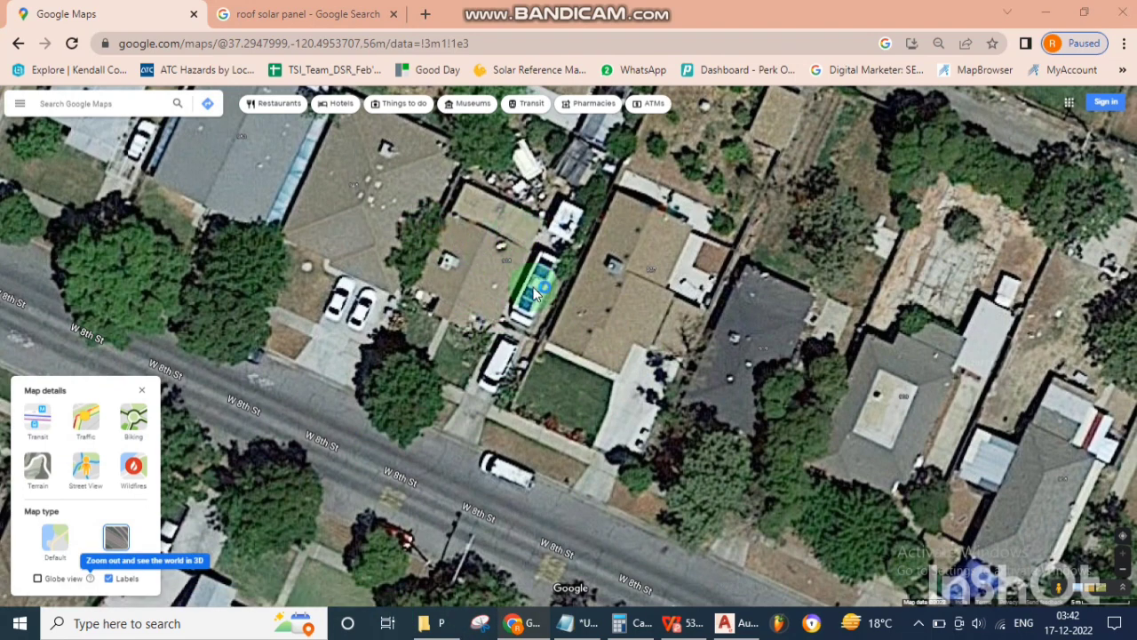
left_click(479, 630)
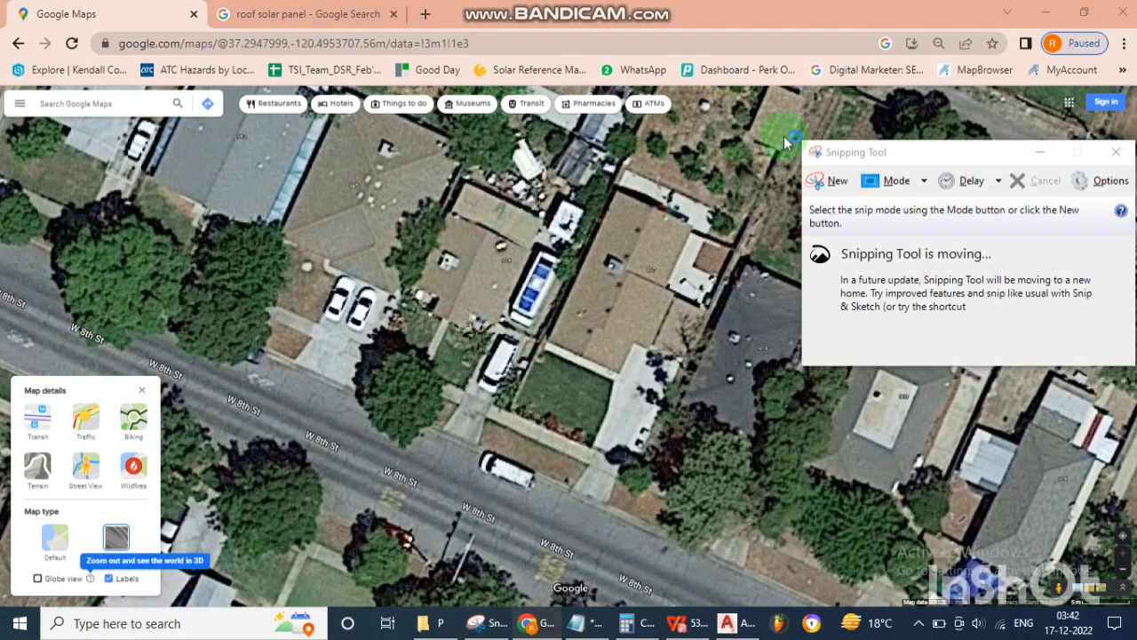
- Snip the house with the pool and its neighbours and copy the capture to the clipboard
left_click(816, 181)
left_click_drag(360, 147, 789, 487)
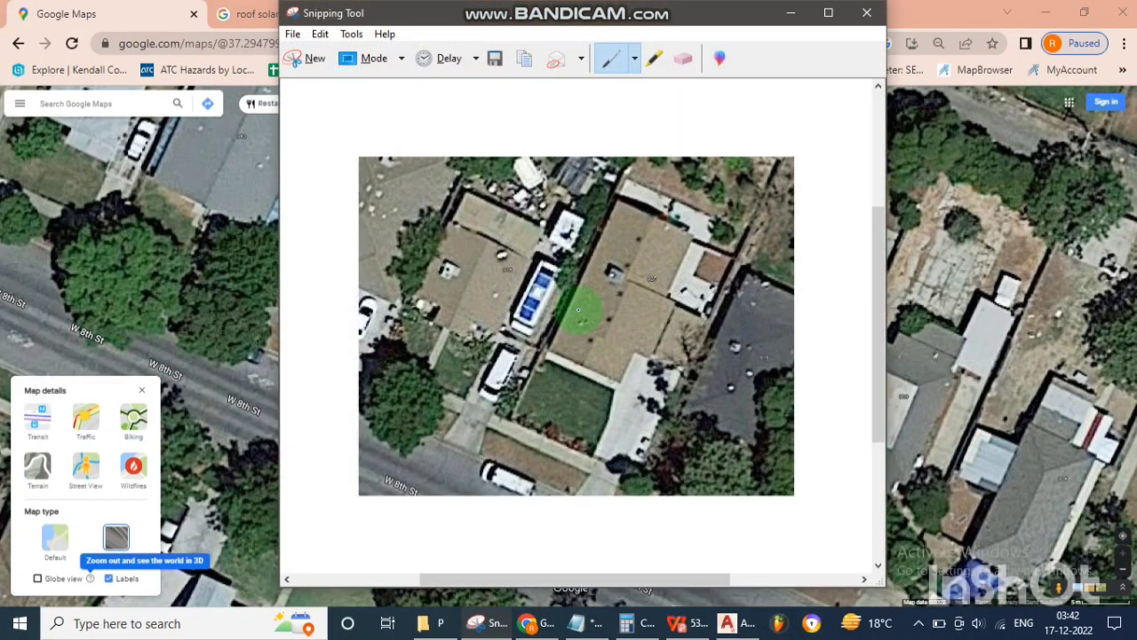
right_click(577, 310)
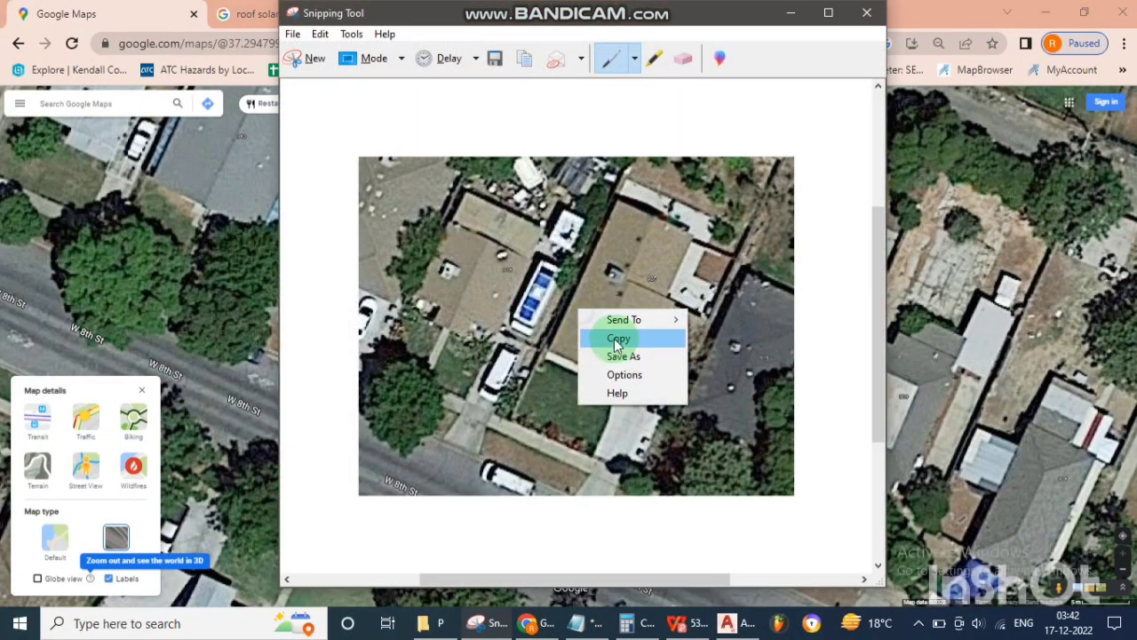
left_click(618, 338)
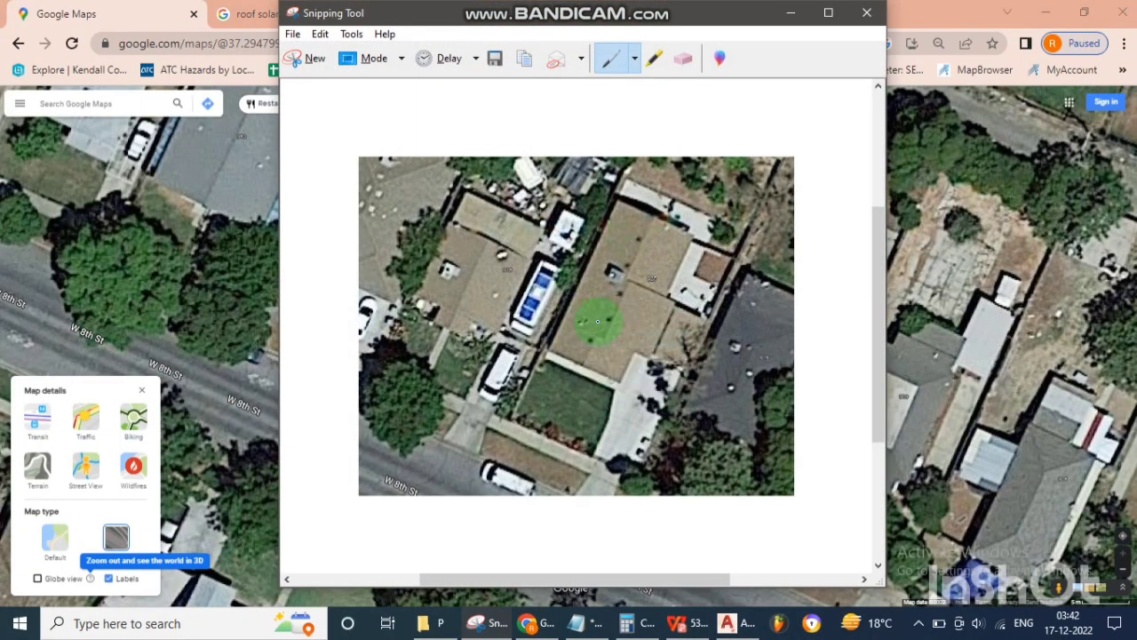
- Mark the roofs with the Red Pen, minimize Snipping Tool, and turn Globe view back on
left_click(655, 57)
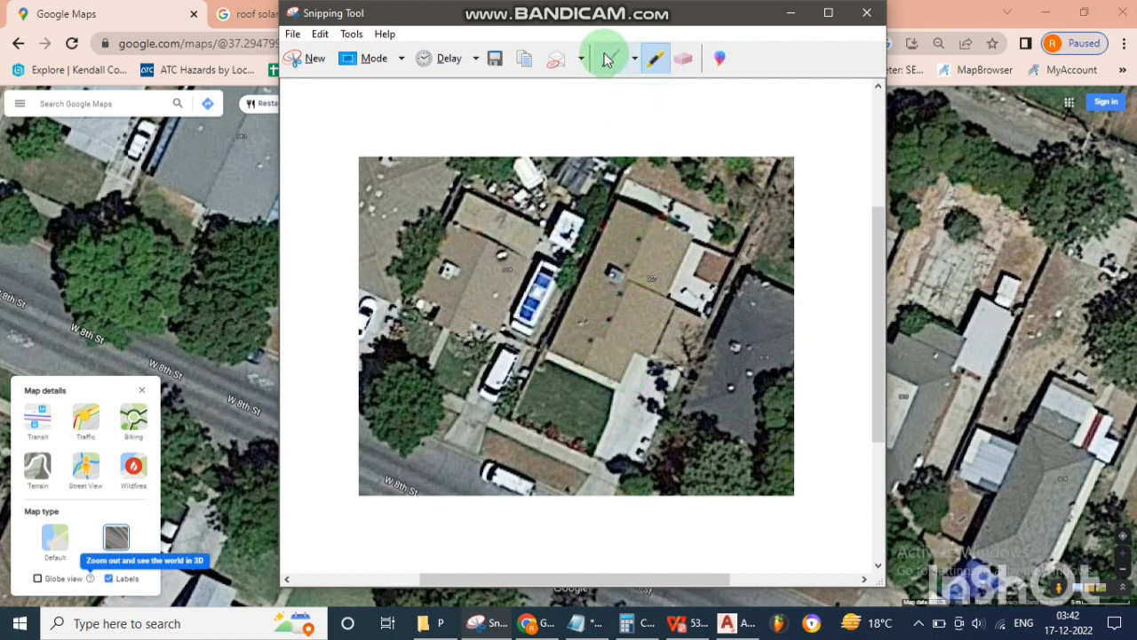
left_click(634, 59)
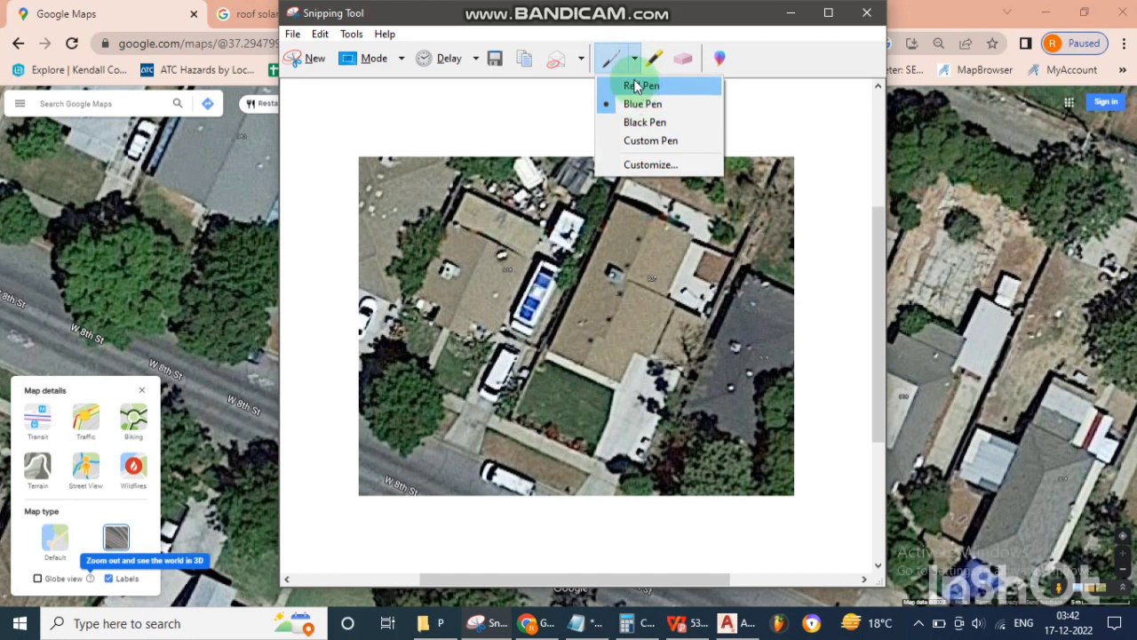
left_click(631, 86)
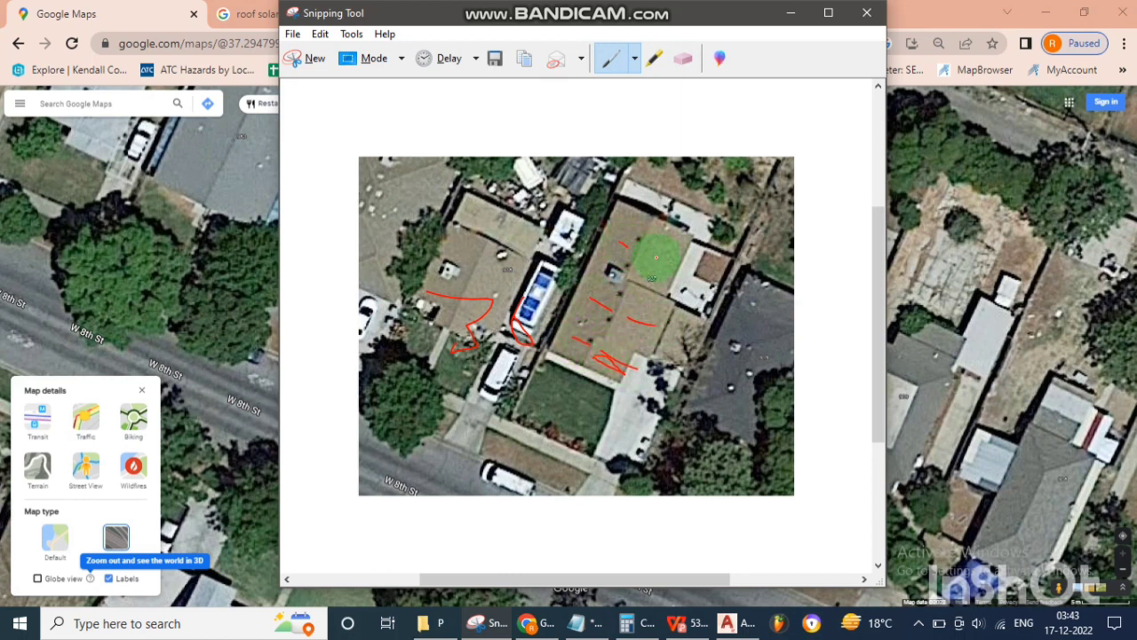
left_click(791, 16)
left_click(40, 578)
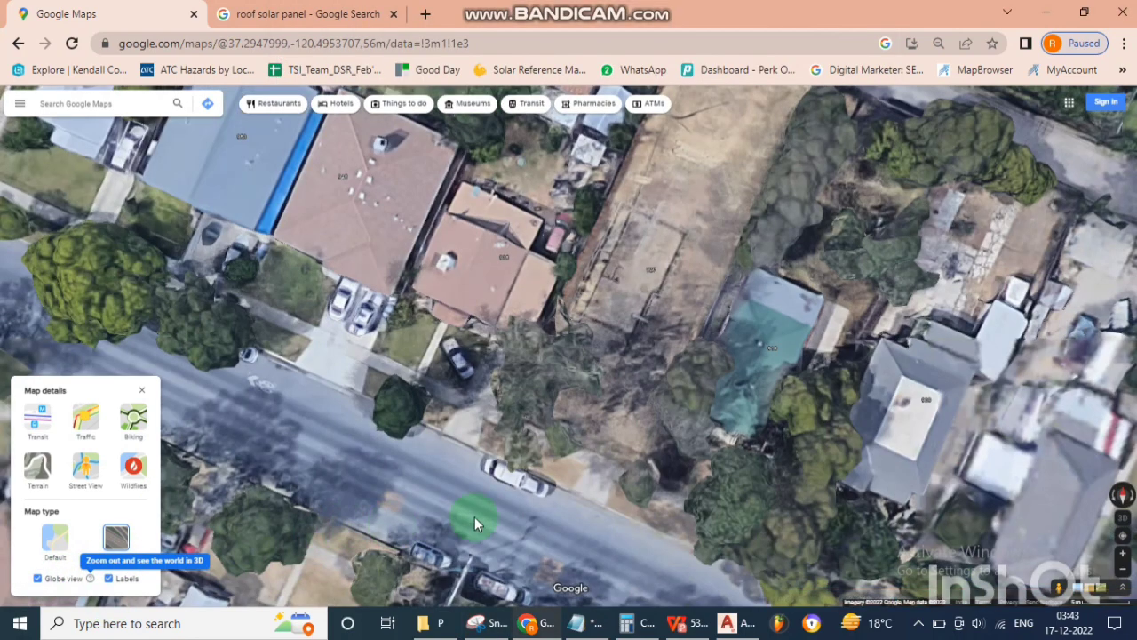
scroll(518, 507, "up", 2)
scroll(488, 474, "up", 2)
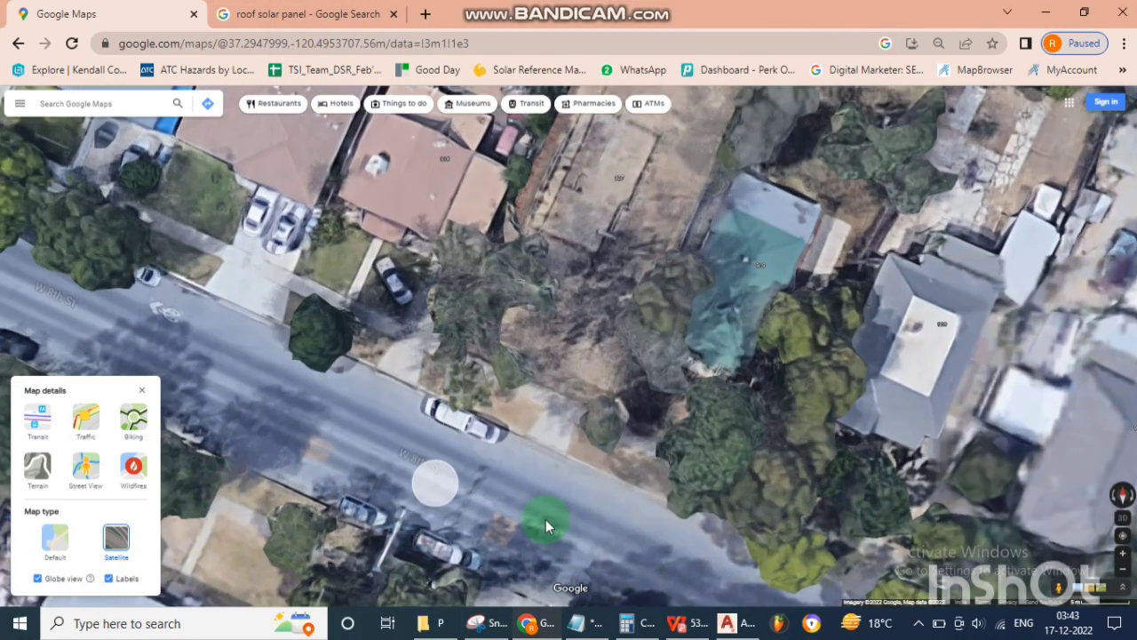
left_click(538, 509)
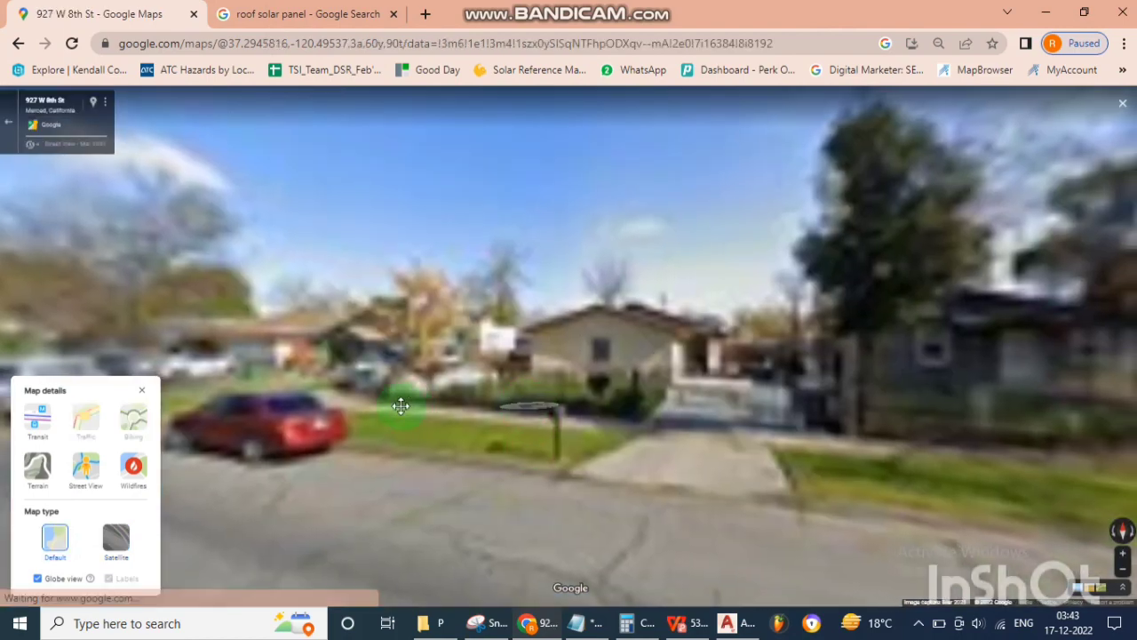
scroll(498, 347, "up", 2)
scroll(508, 350, "up", 2)
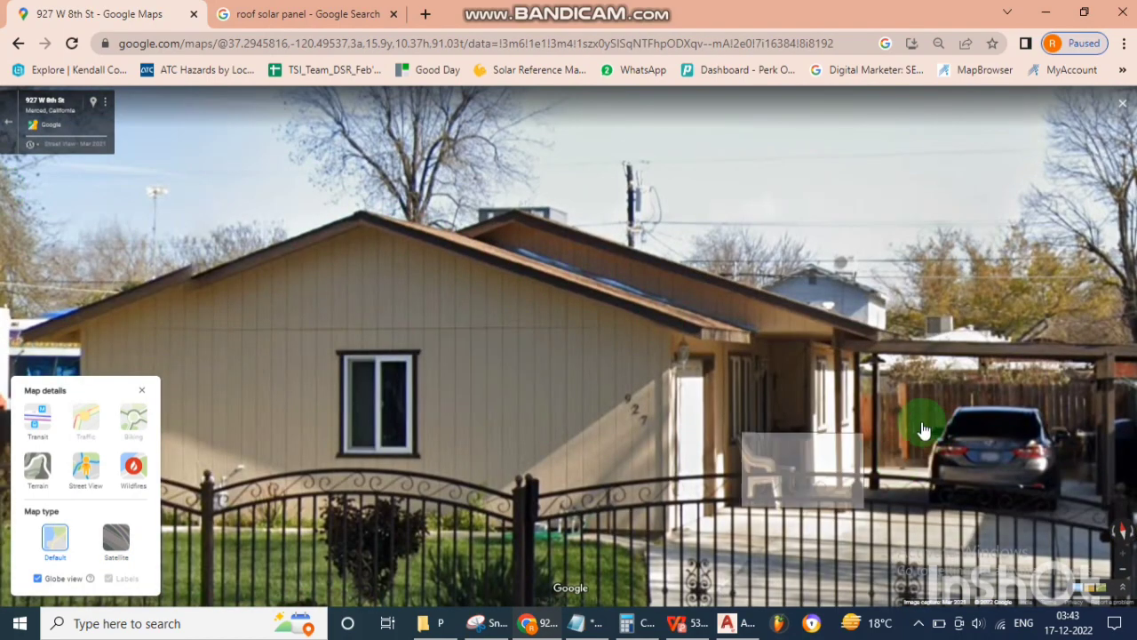
scroll(525, 317, "down", 2)
scroll(531, 306, "down", 2)
scroll(529, 302, "up", 1)
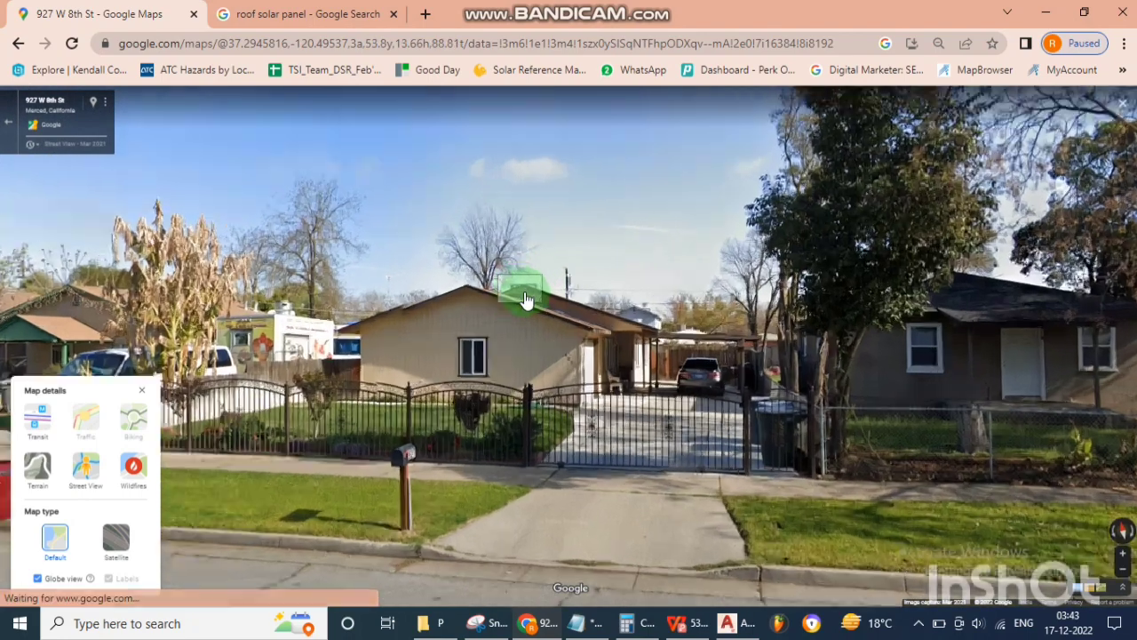
scroll(551, 298, "up", 2)
scroll(580, 264, "up", 1)
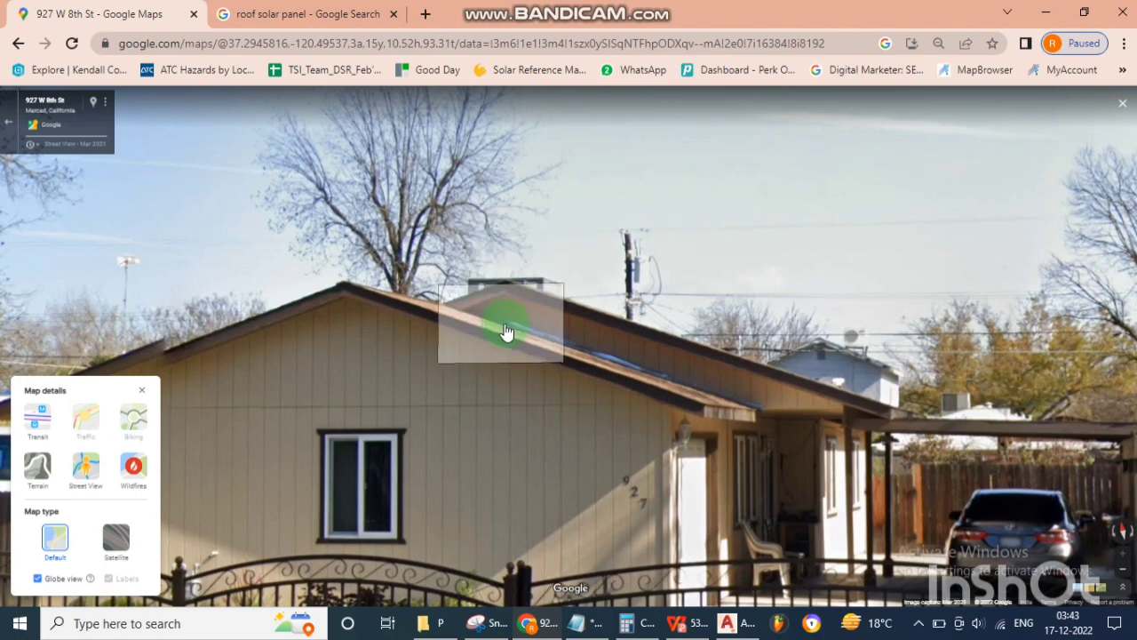
left_click(727, 623)
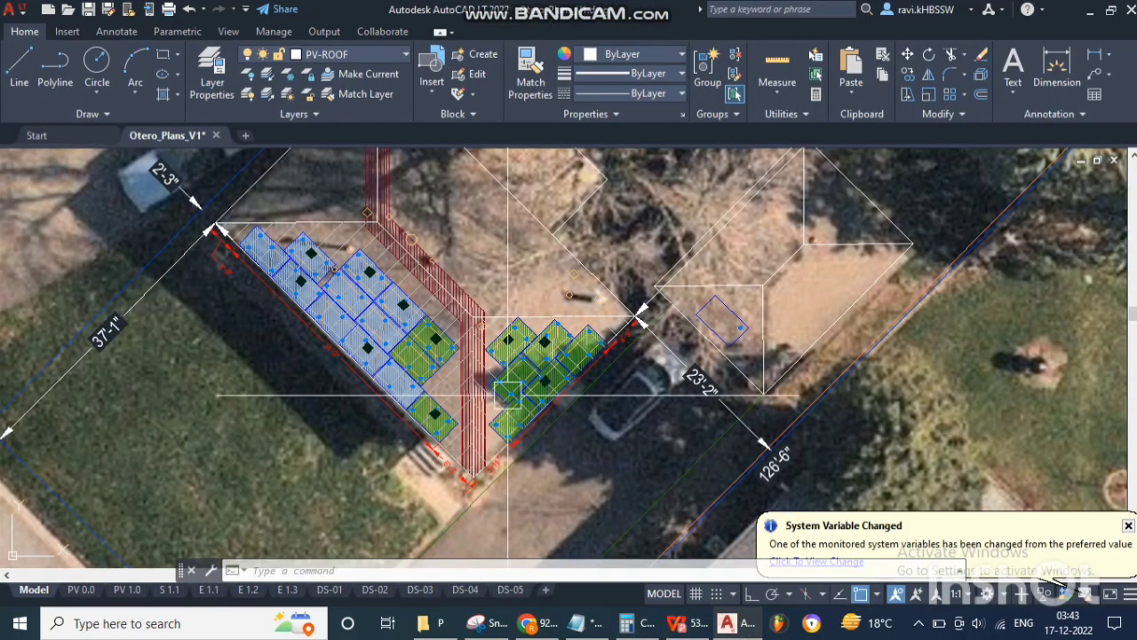
- Pan and zoom the solar layout, selecting and then clearing the vertical line beside the roof
scroll(524, 364, "down", 4)
scroll(560, 342, "up", 2)
scroll(632, 360, "up", 3)
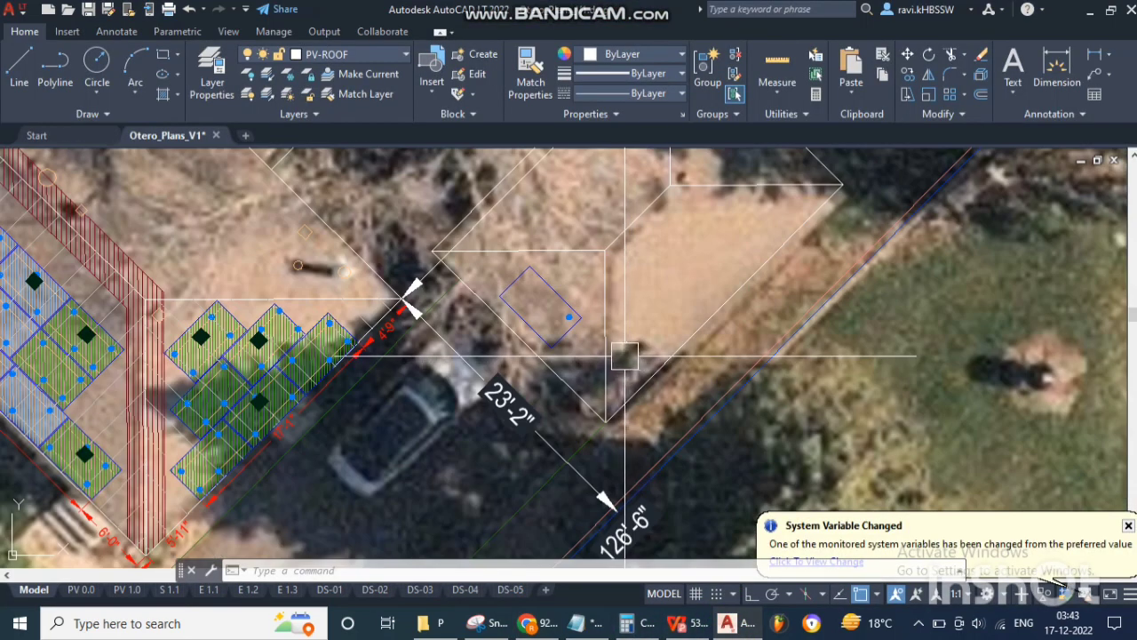
left_click(605, 294)
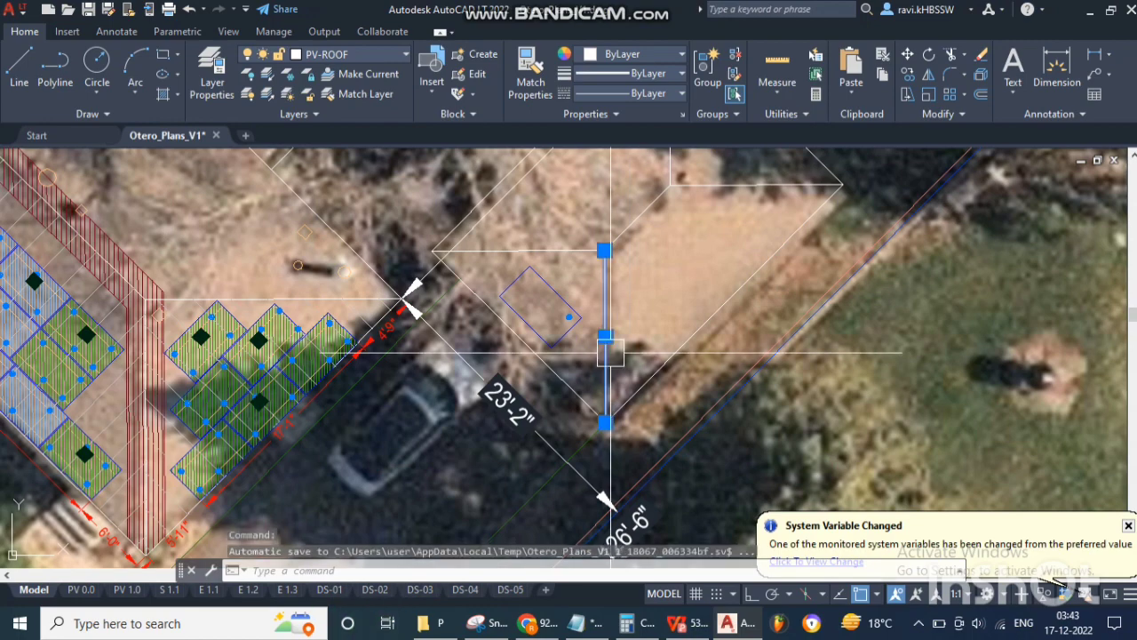
scroll(614, 293, "down", 4)
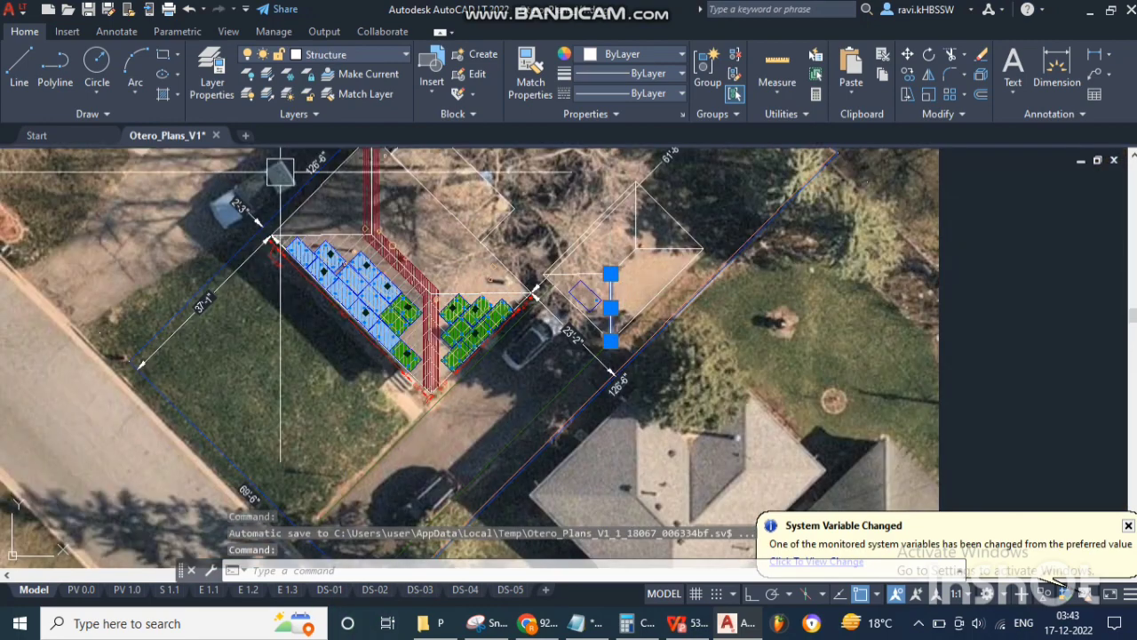
middle_click_drag(533, 315, 487, 297)
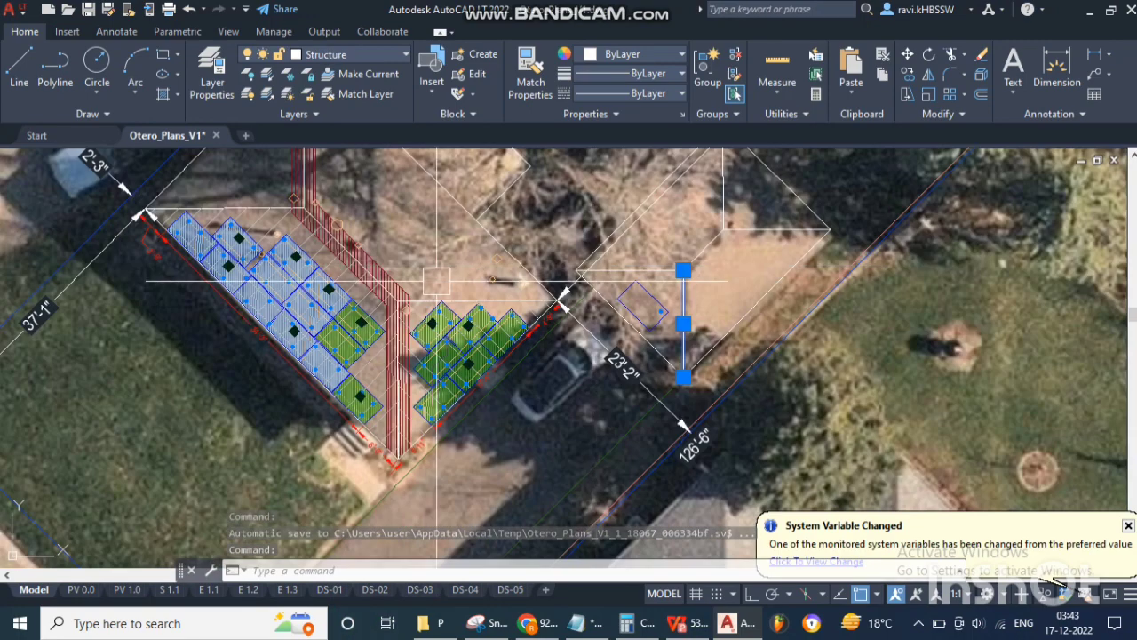
left_click_drag(553, 294, 592, 394)
scroll(591, 394, "down", 3)
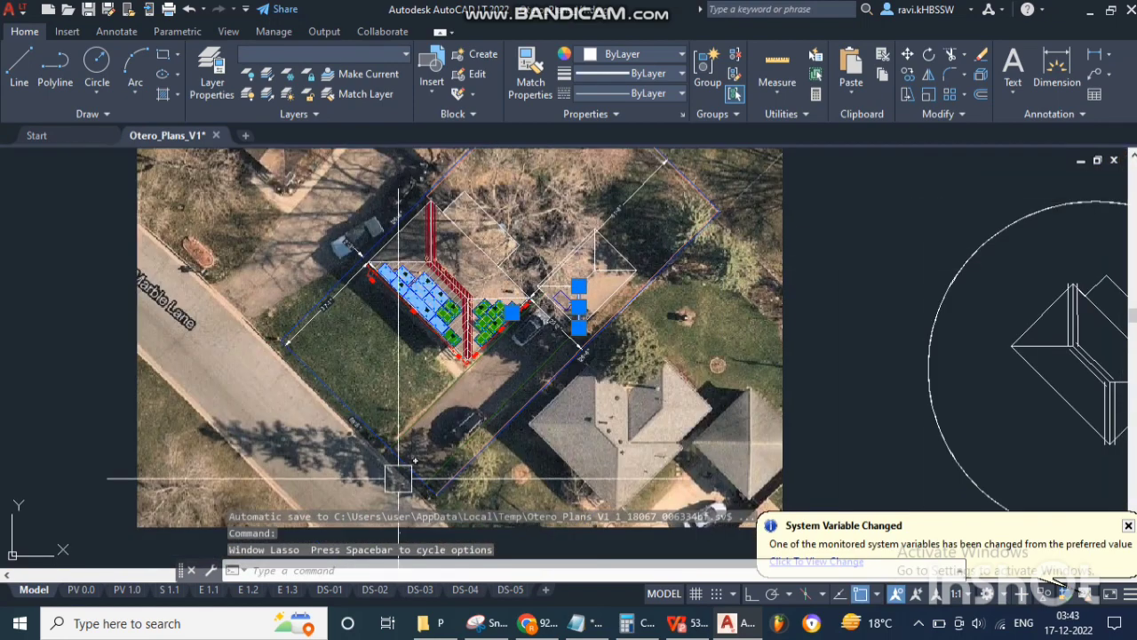
key("Escape")
scroll(418, 233, "up", 4)
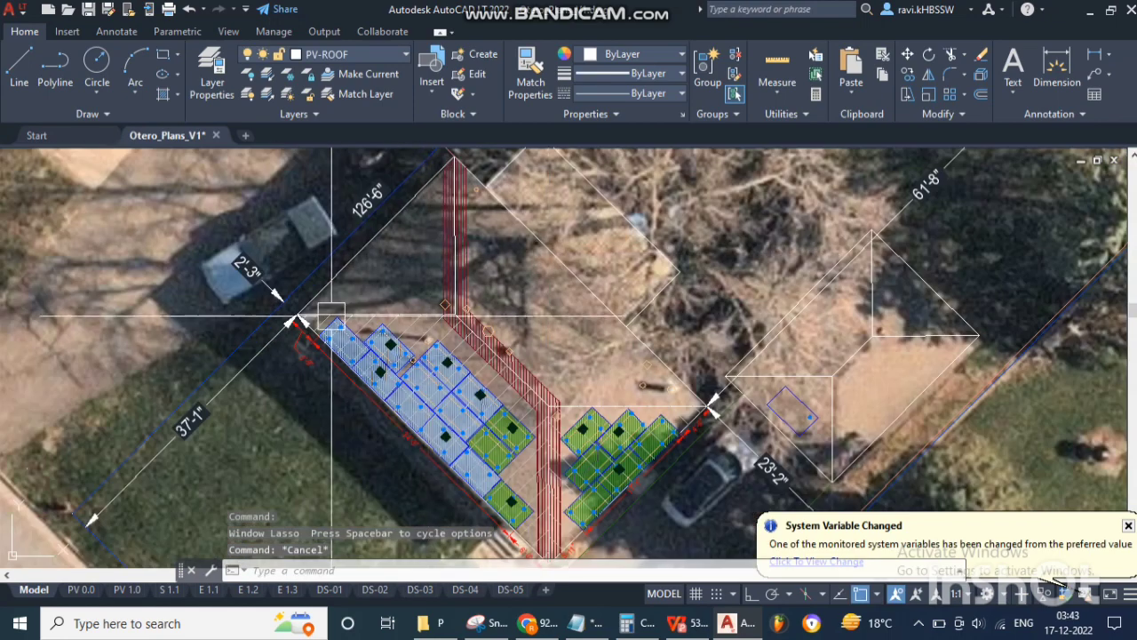
left_click(528, 623)
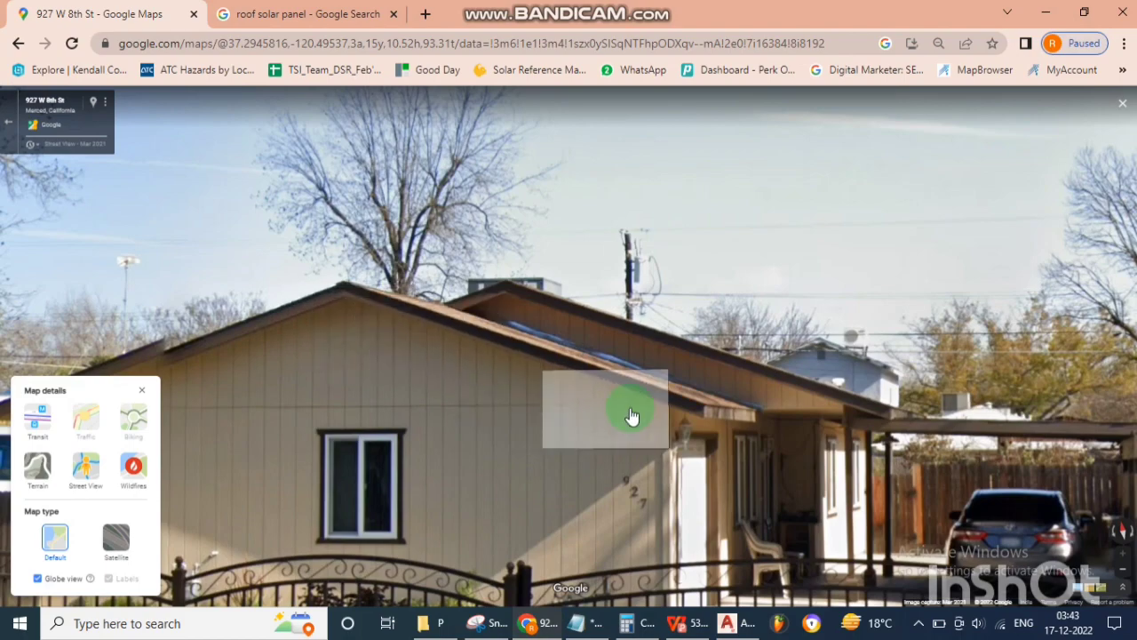
left_click(630, 414)
left_click(484, 456)
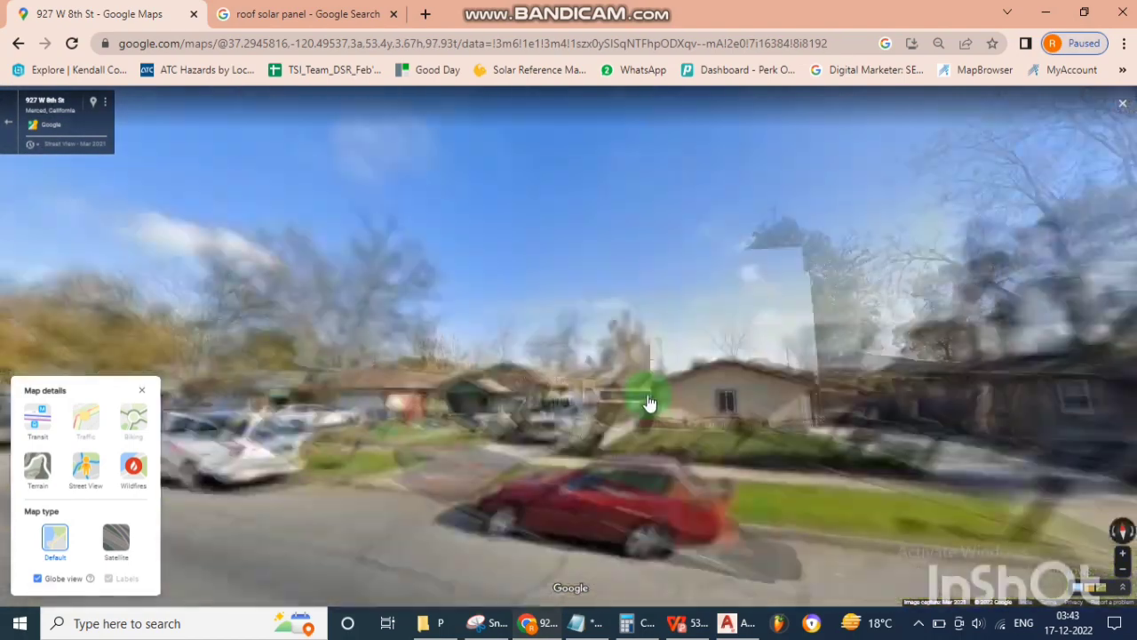
left_click(739, 386)
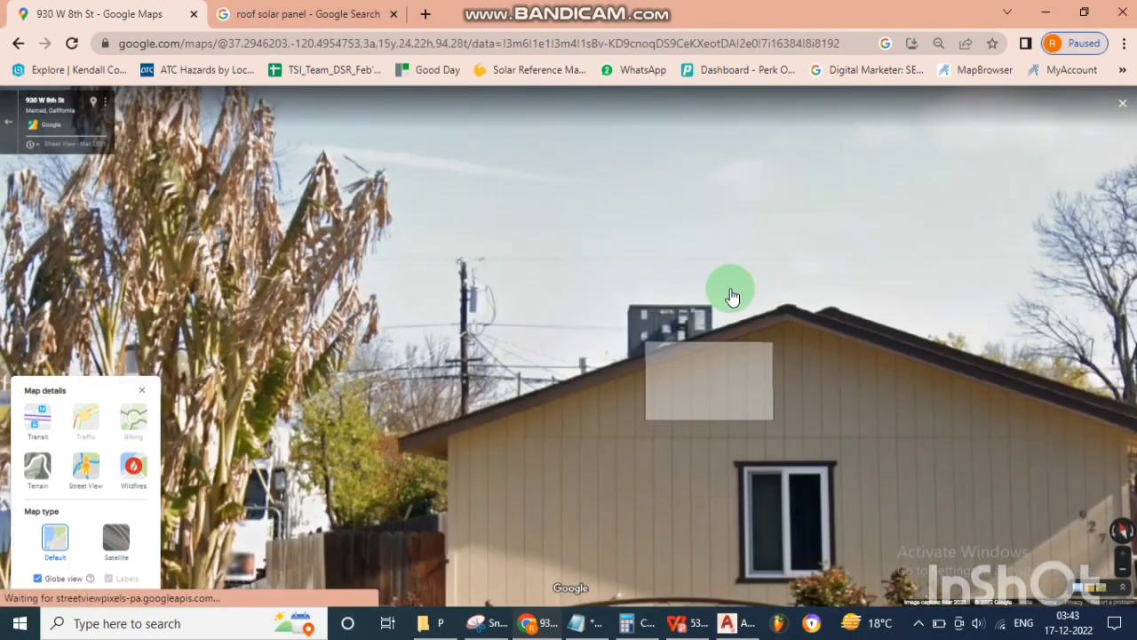
left_click(807, 326)
left_click(918, 371)
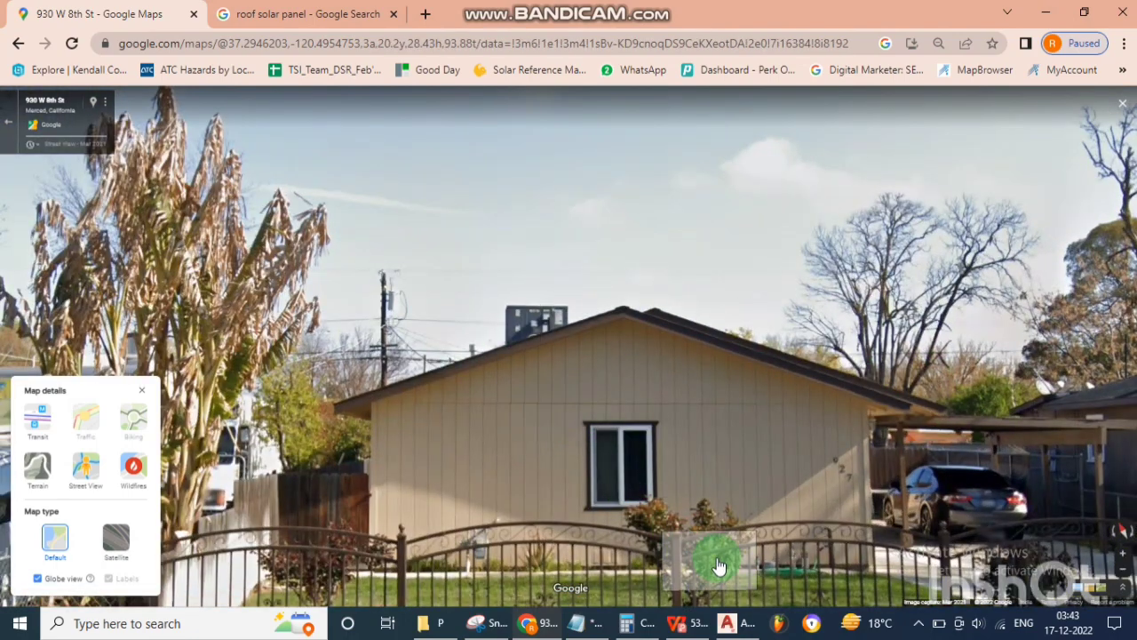
left_click(684, 384)
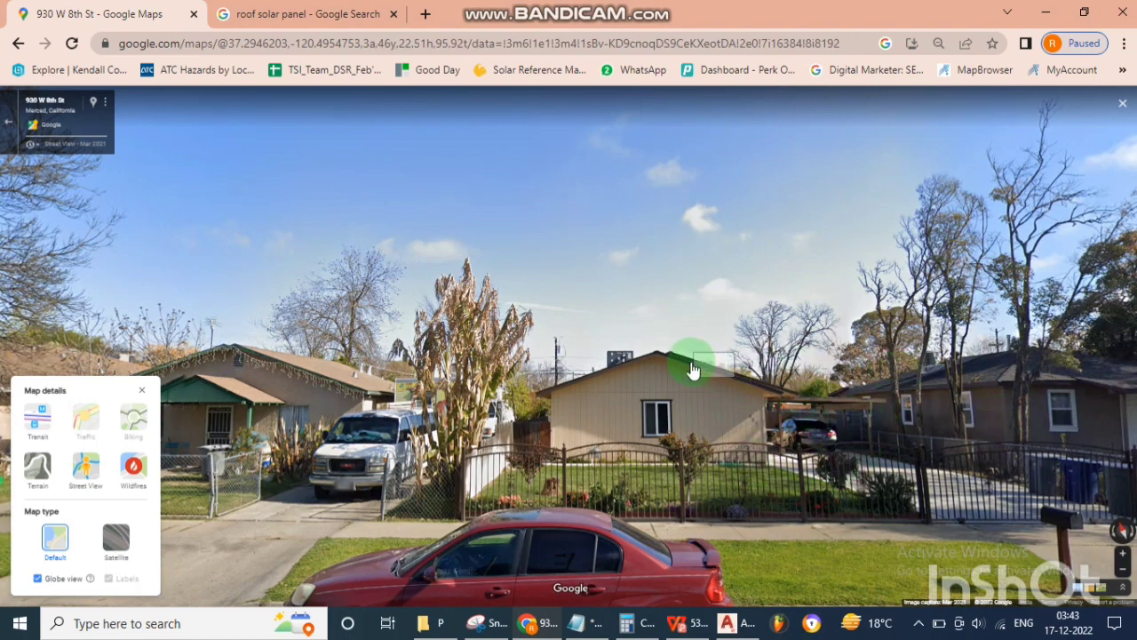
left_click(727, 625)
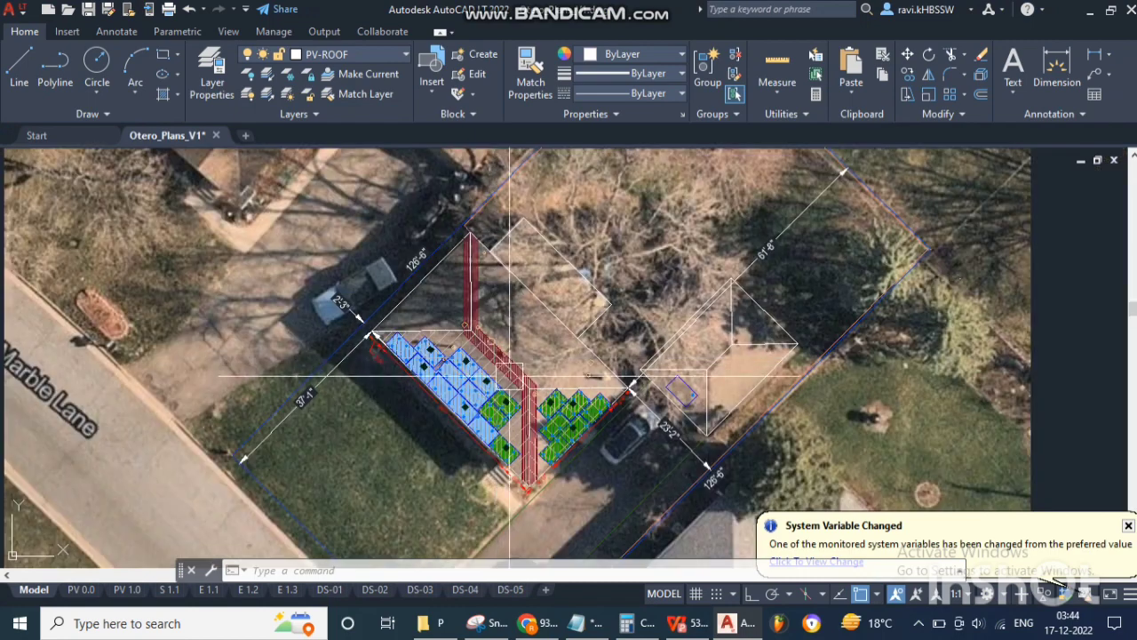
- Cancel any active AutoCAD commands while zooming the aerial roof layout
scroll(509, 375, "up", 2)
scroll(498, 360, "up", 2)
key("Escape")
key("Escape")
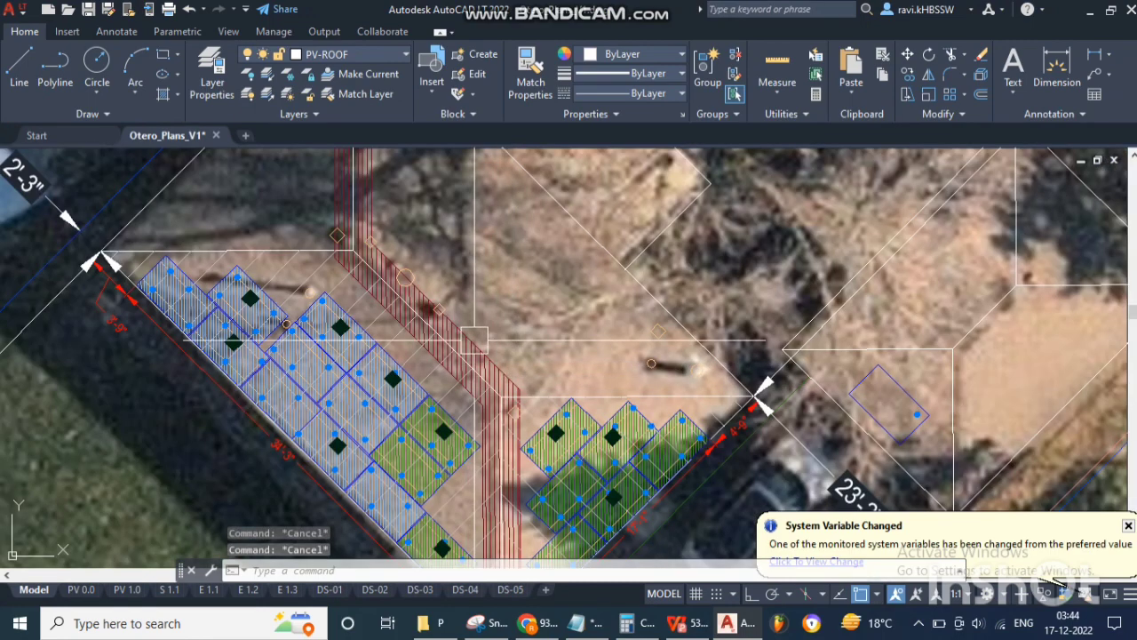
scroll(473, 339, "down", 3)
scroll(533, 382, "down", 2)
key("Escape")
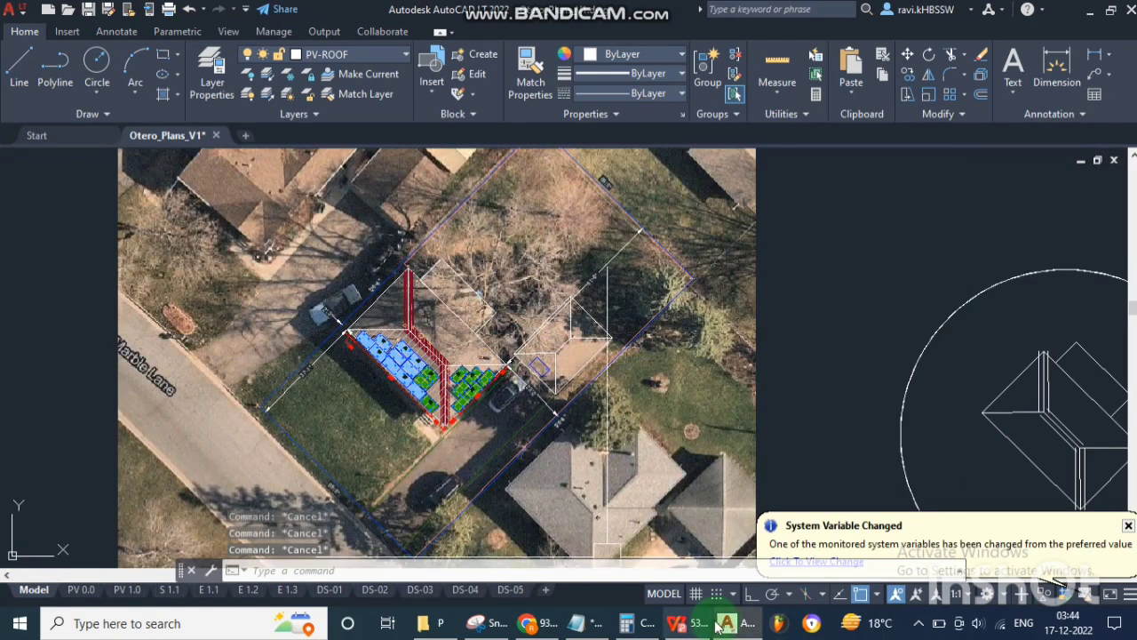
- Open Windows Calculator, enter 331, and clear its previous result
left_click(633, 625)
type("25")
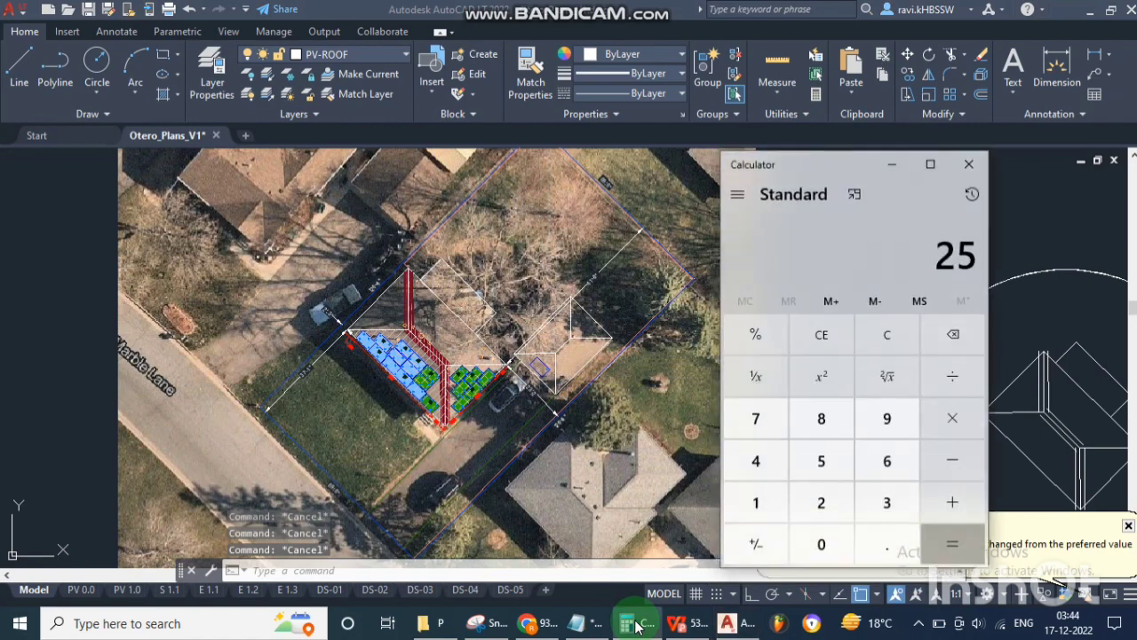
type("33")
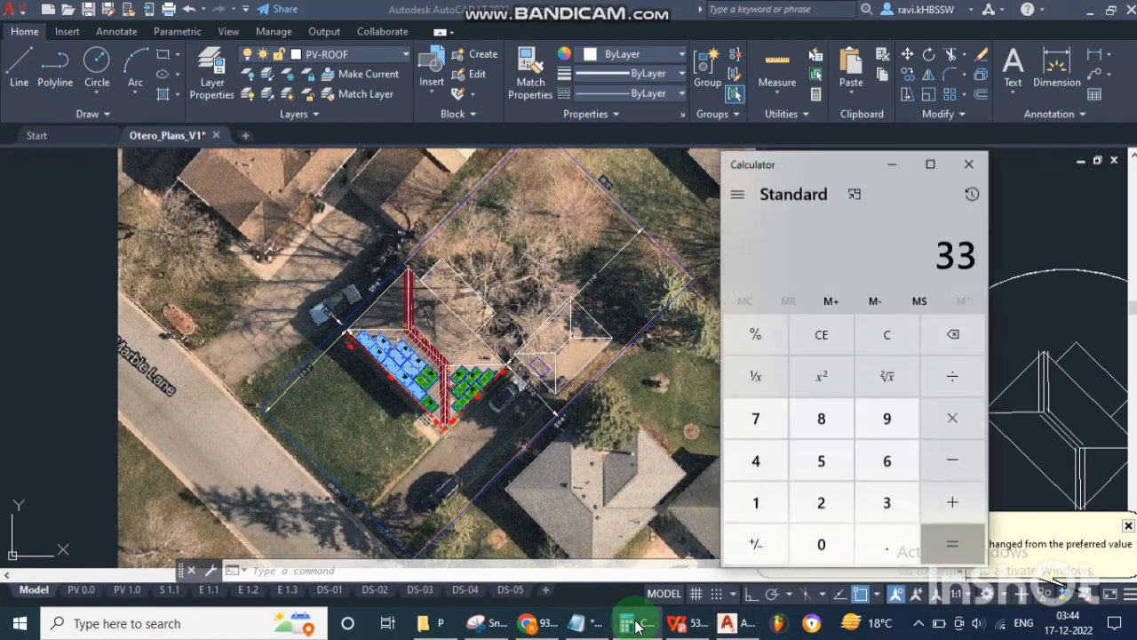
type("18")
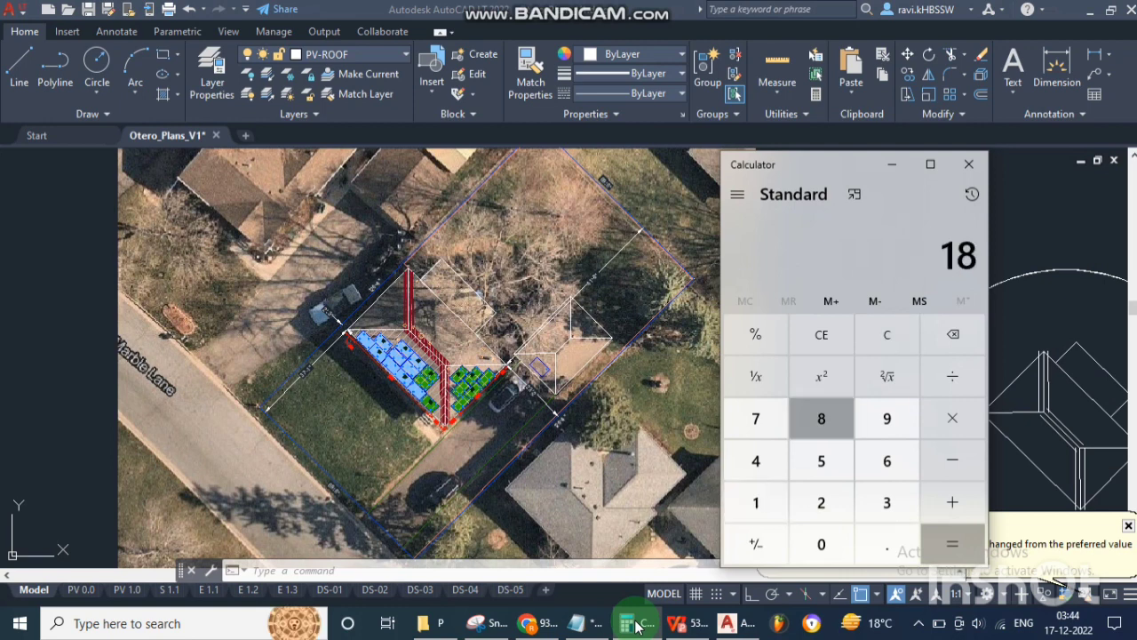
key("Escape")
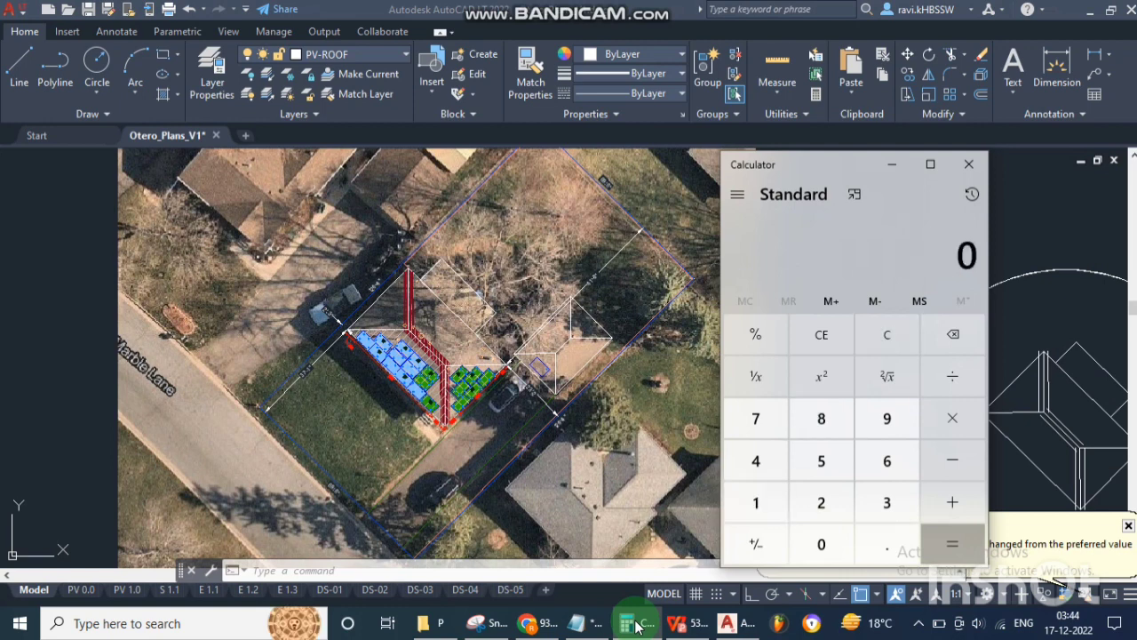
left_click(863, 623)
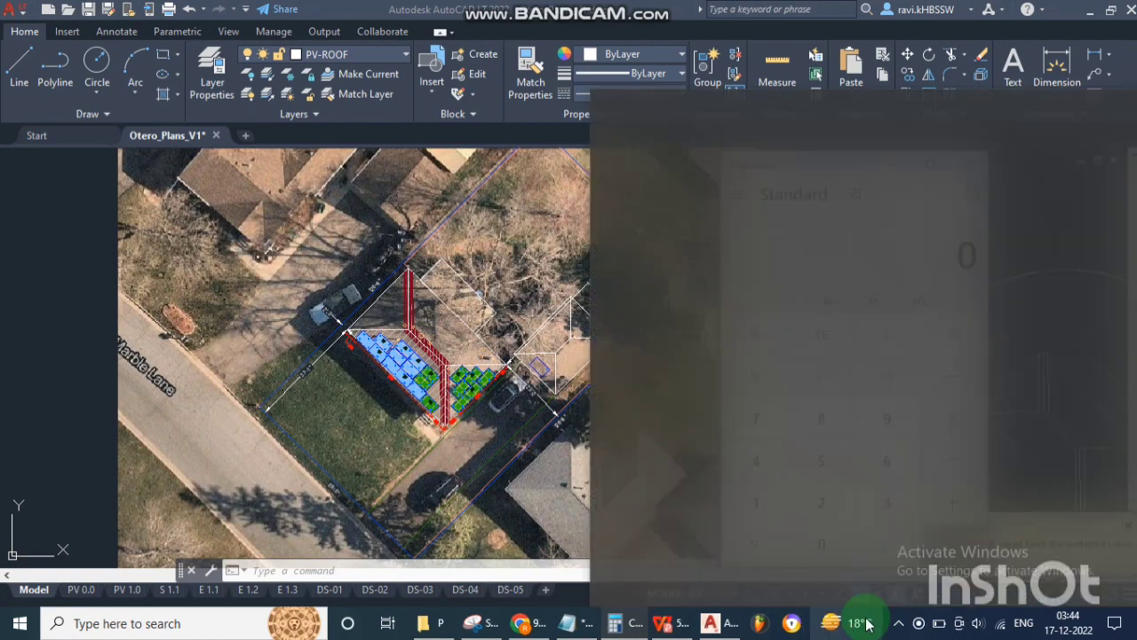
left_click(730, 624)
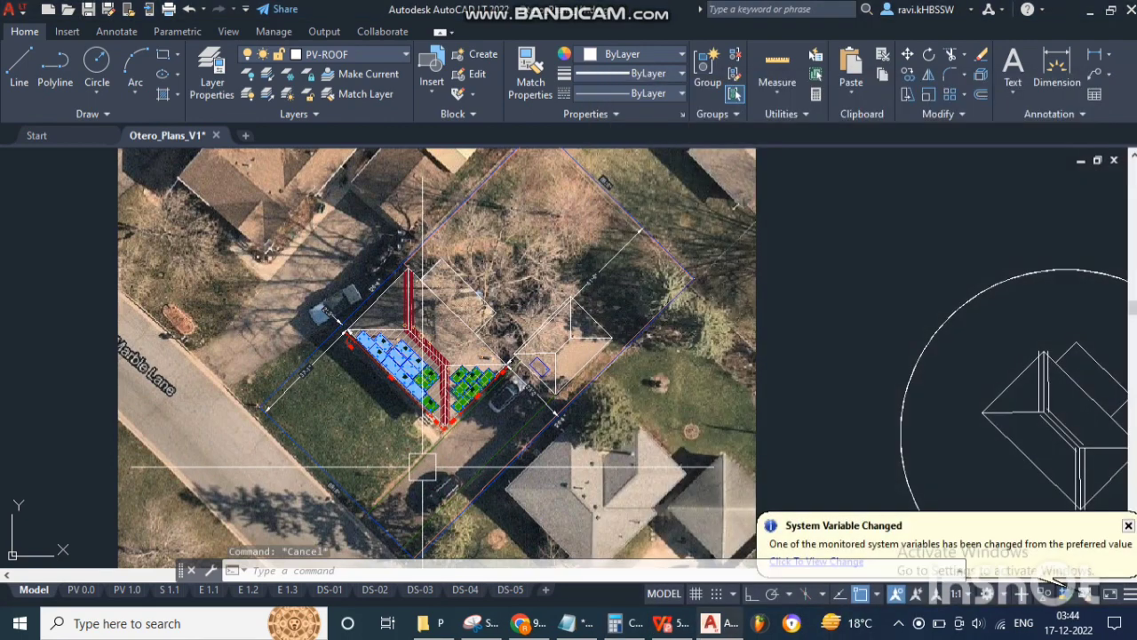
left_click(630, 631)
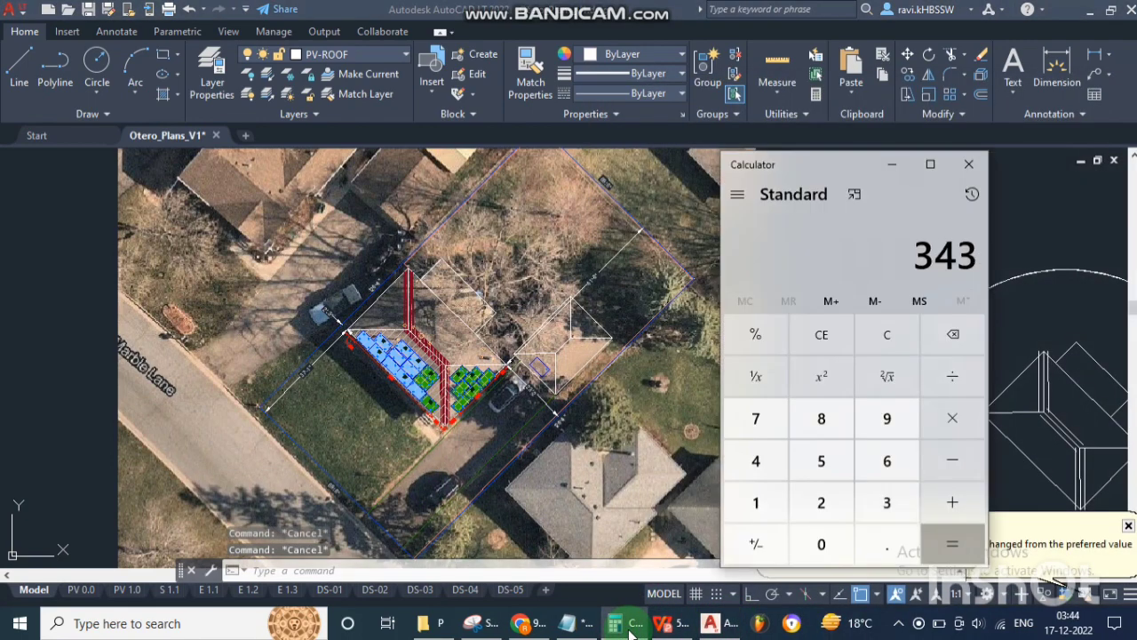
key("Escape")
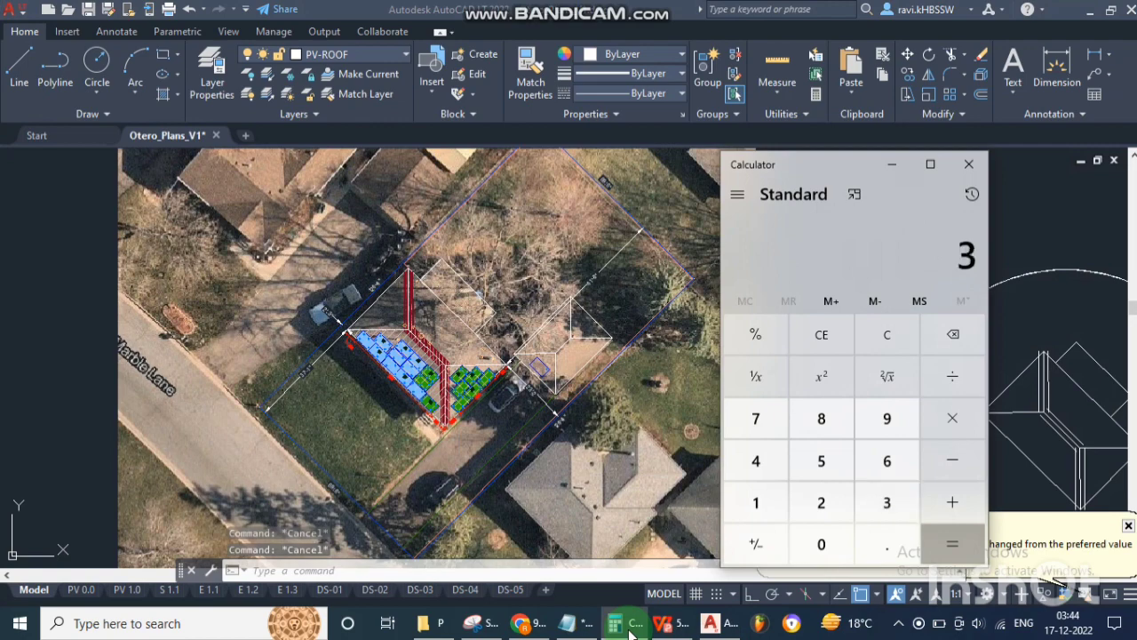
- Bring the drawing in front of the calculator and zoom to the circled roof symbol
left_click(472, 351)
scroll(472, 350, "up", 2)
scroll(472, 350, "up", 2)
scroll(472, 351, "up", 1)
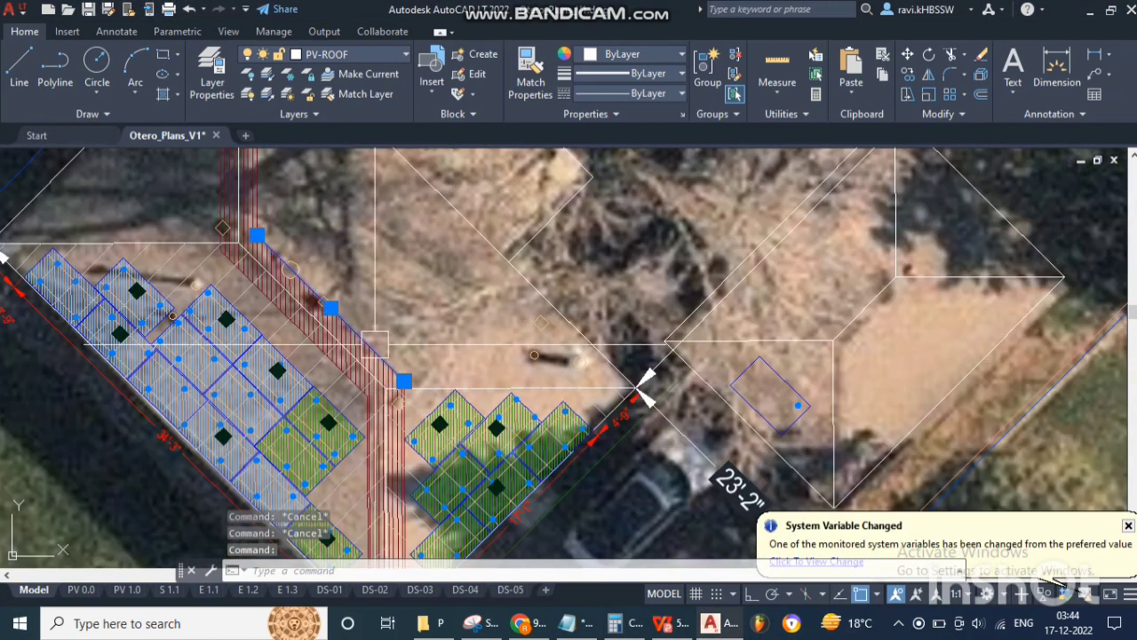
scroll(646, 384, "down", 5)
scroll(610, 415, "down", 3)
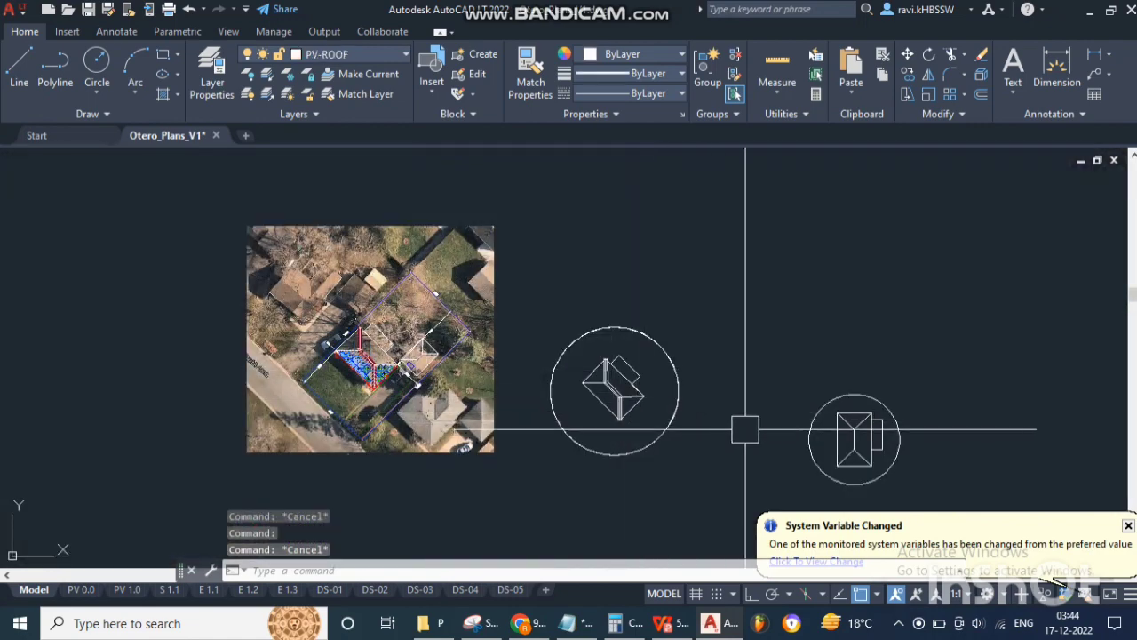
scroll(899, 458, "up", 5)
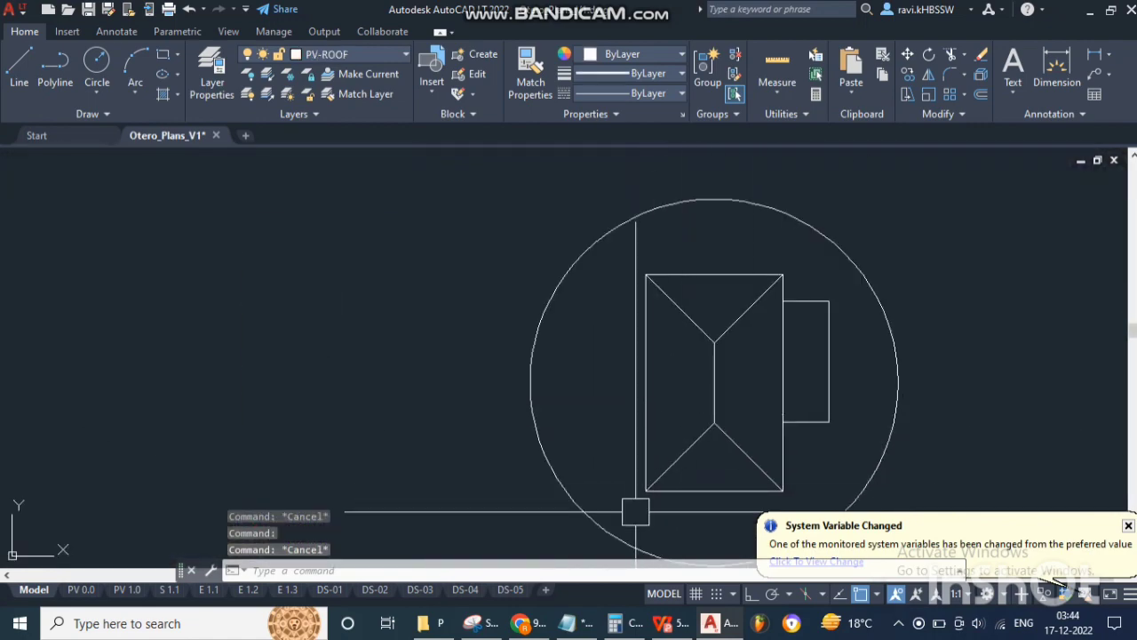
- Run OFFSET with distance 34 and copy the vertical ridge line to each side
key("Return")
type("34")
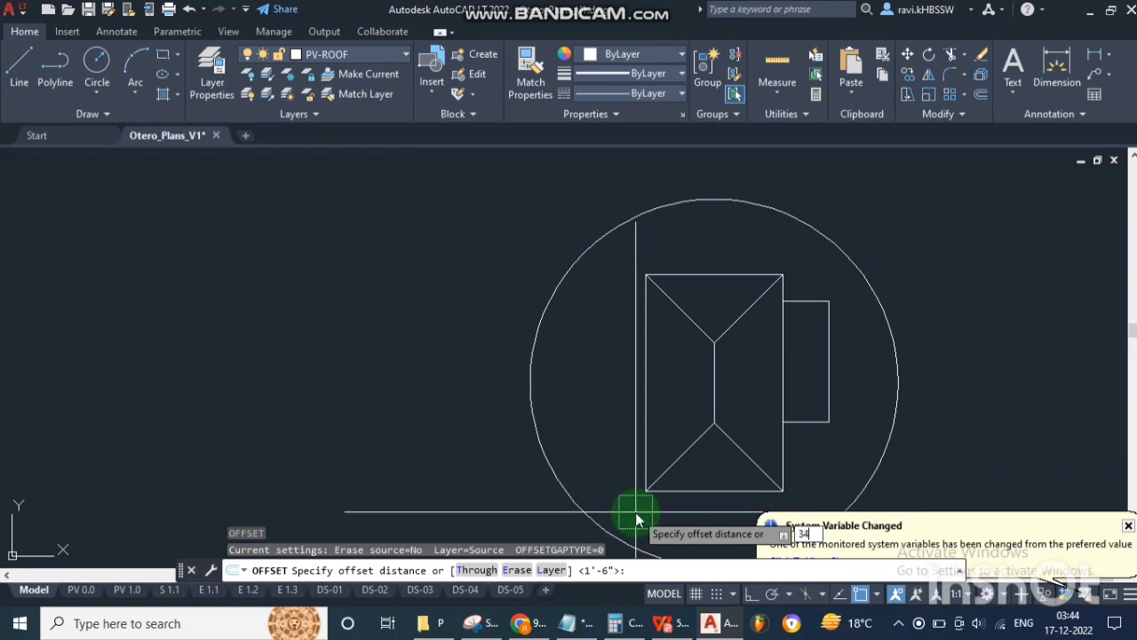
key("Return")
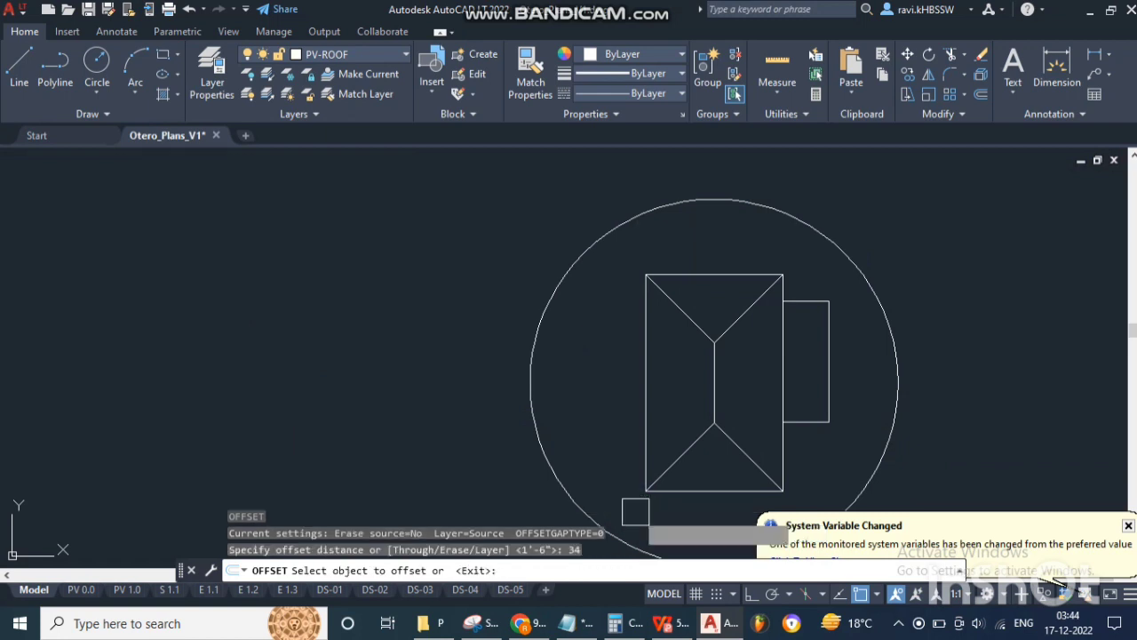
left_click(716, 394)
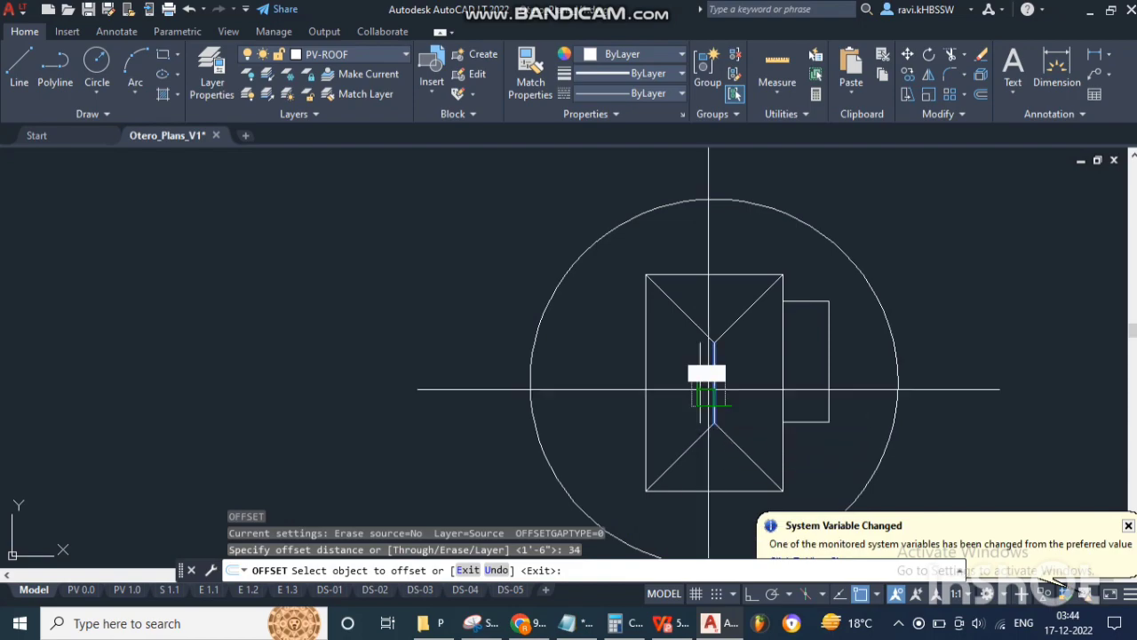
left_click(702, 386)
scroll(726, 383, "up", 4)
left_click(674, 382)
left_click(764, 401)
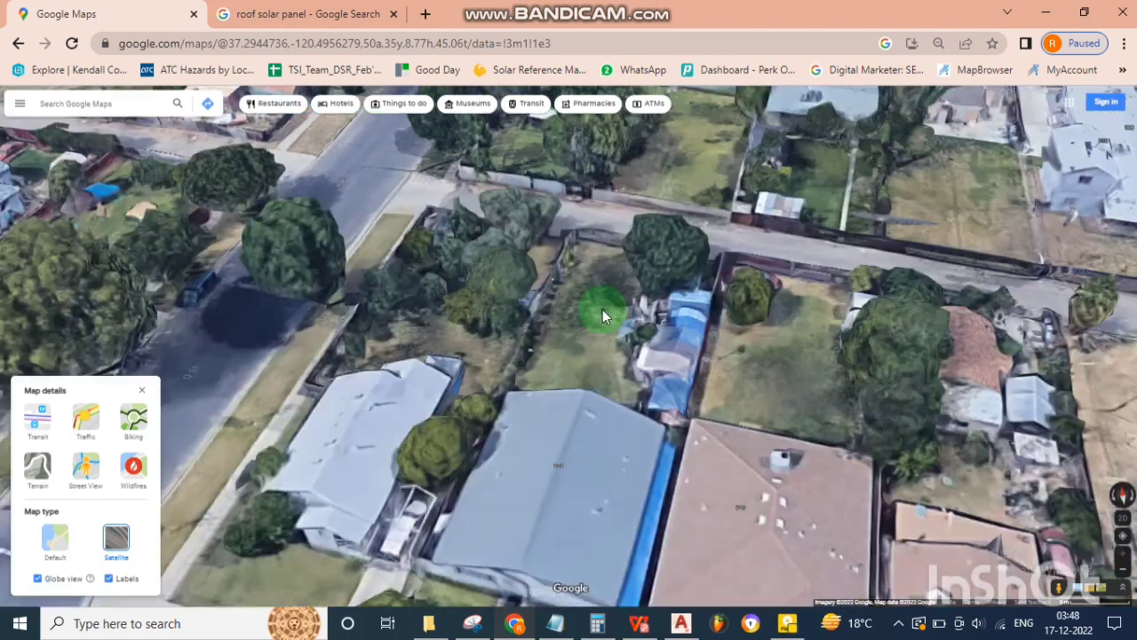
mouse_move(603, 309)
left_mouse_down()
mouse_move(641, 313)
mouse_move(723, 287)
mouse_move(622, 346)
left_mouse_up()
left_click(623, 351)
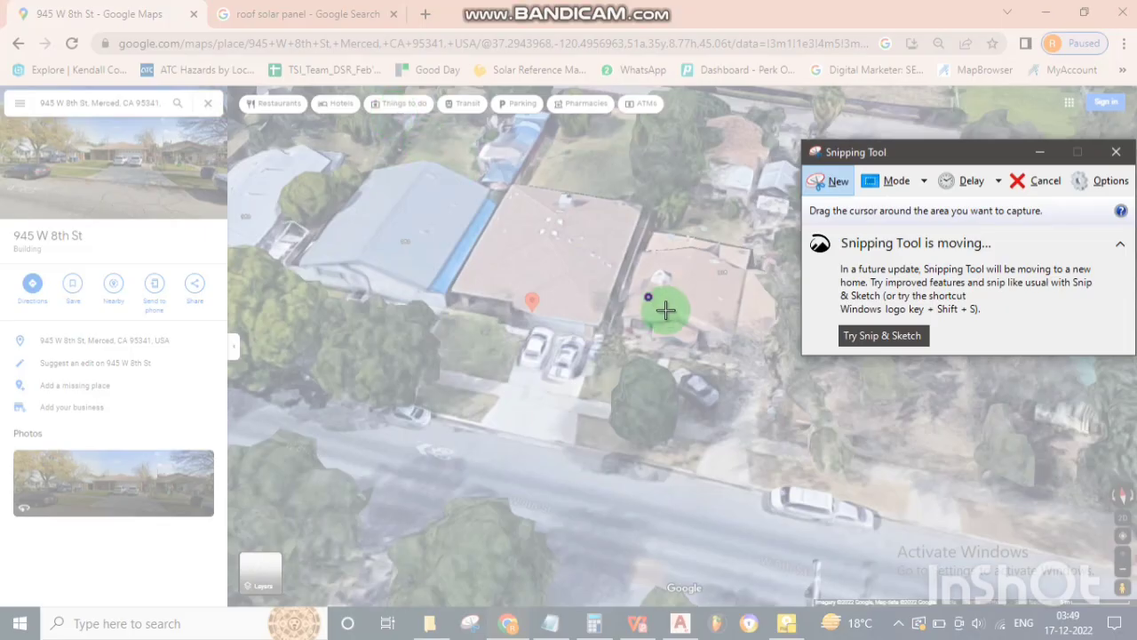
left_click_drag(451, 151, 1010, 558)
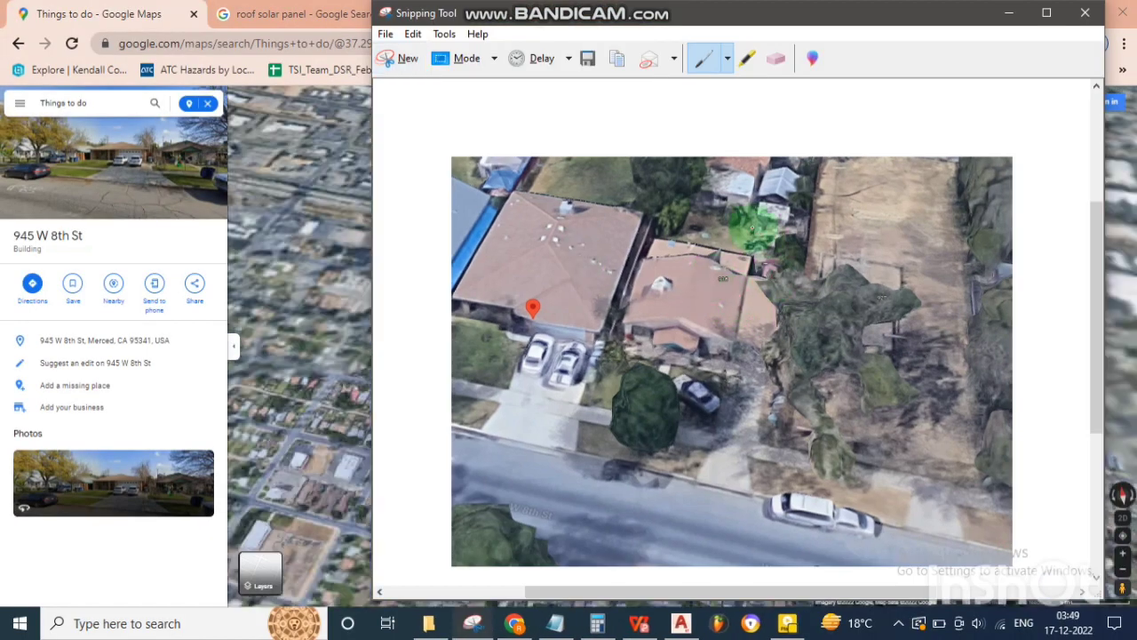
- Hand-write 34' in red pen on the empty lot of the snip
left_click(702, 59)
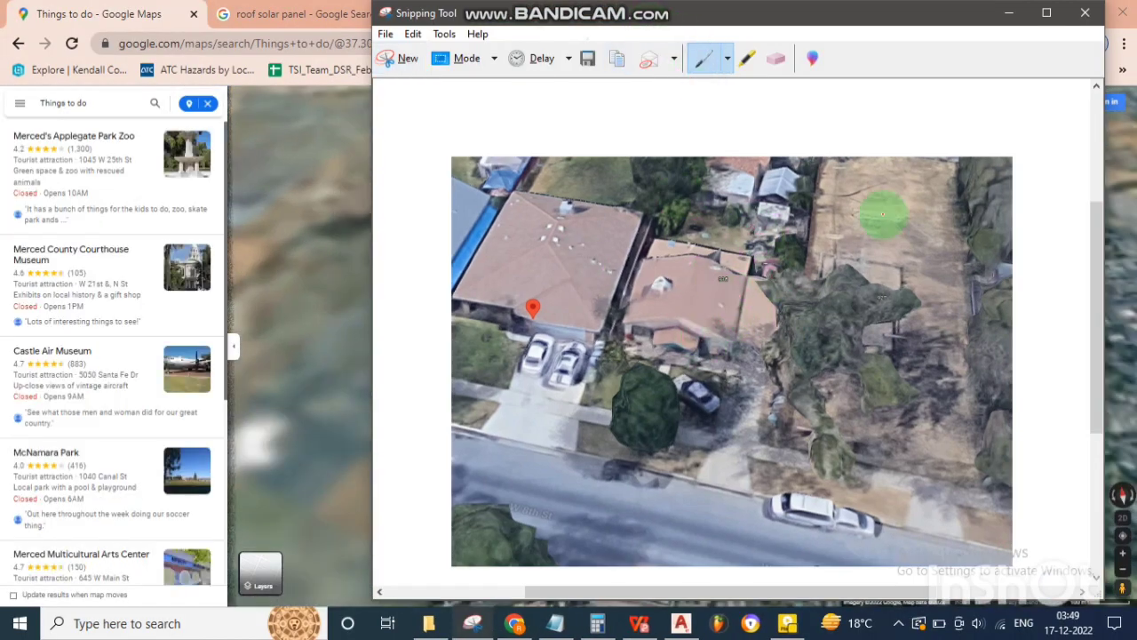
mouse_move(853, 180)
left_mouse_down()
mouse_move(824, 201)
mouse_move(898, 207)
left_mouse_up()
left_click_drag(895, 182, 899, 235)
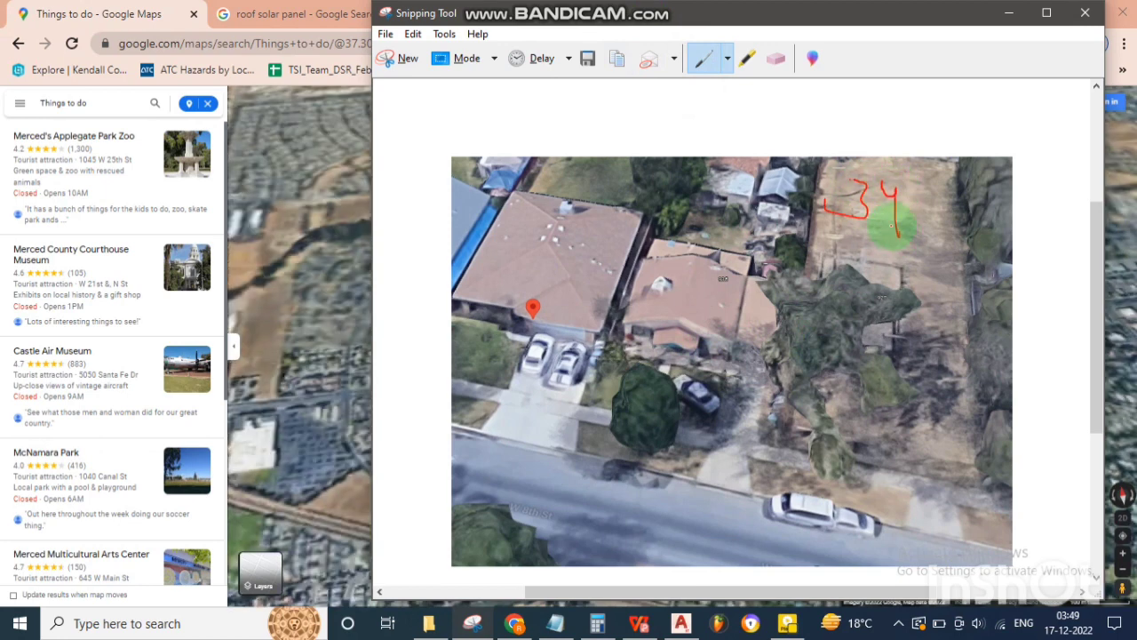
left_click_drag(935, 186, 920, 228)
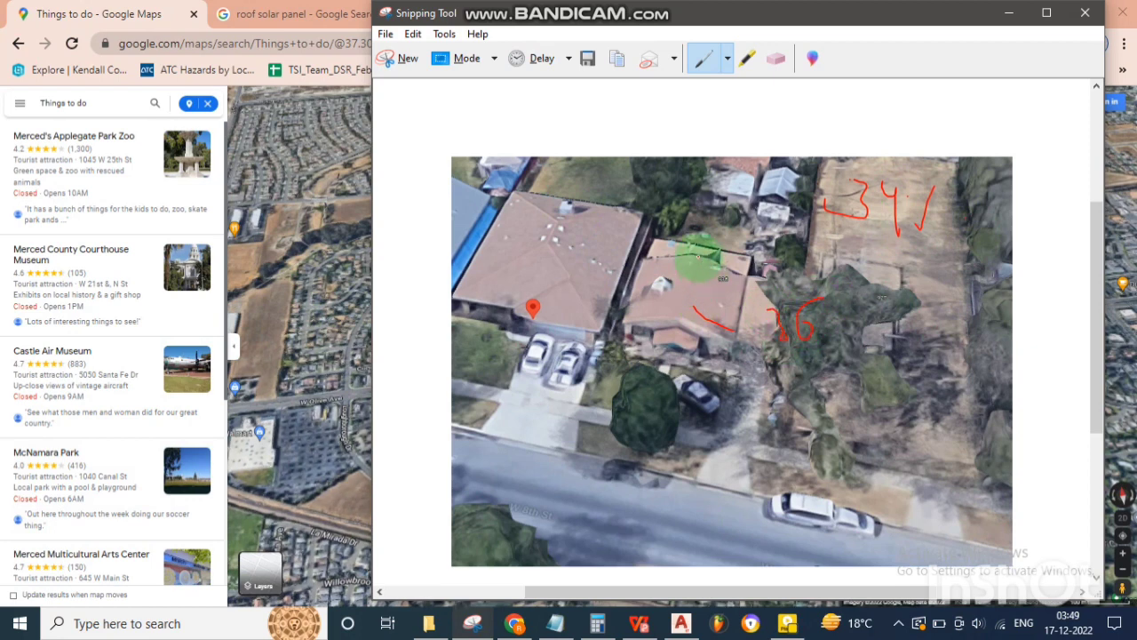
- Draw red dimension strokes and edge lines on the neighbouring roof and circle the top-left blue roof
left_click_drag(698, 257, 686, 295)
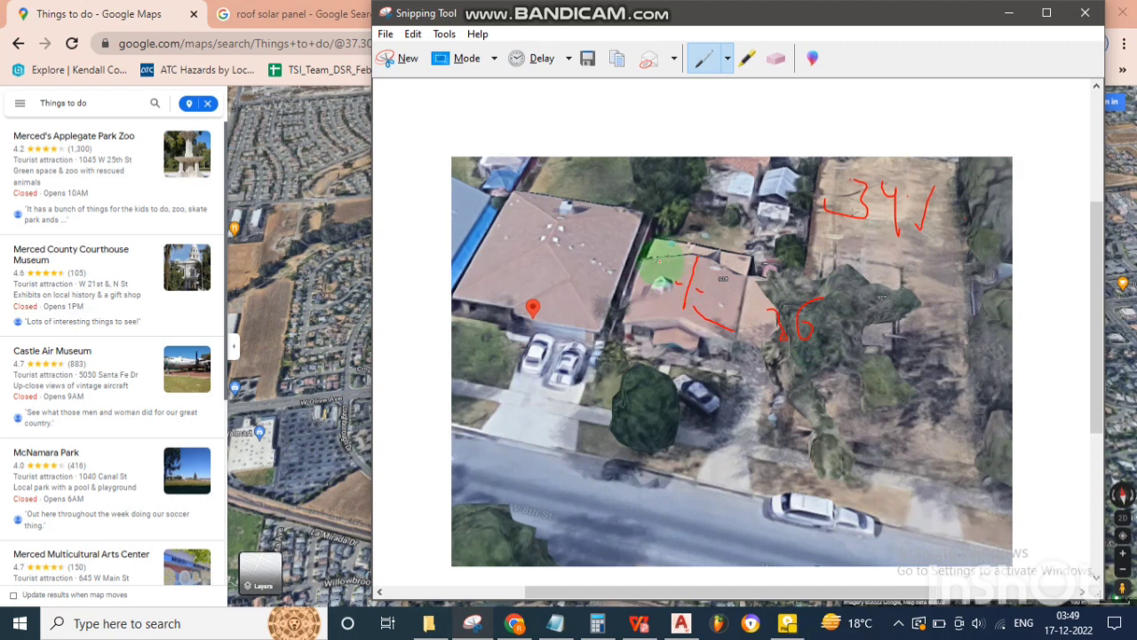
left_click_drag(646, 265, 663, 264)
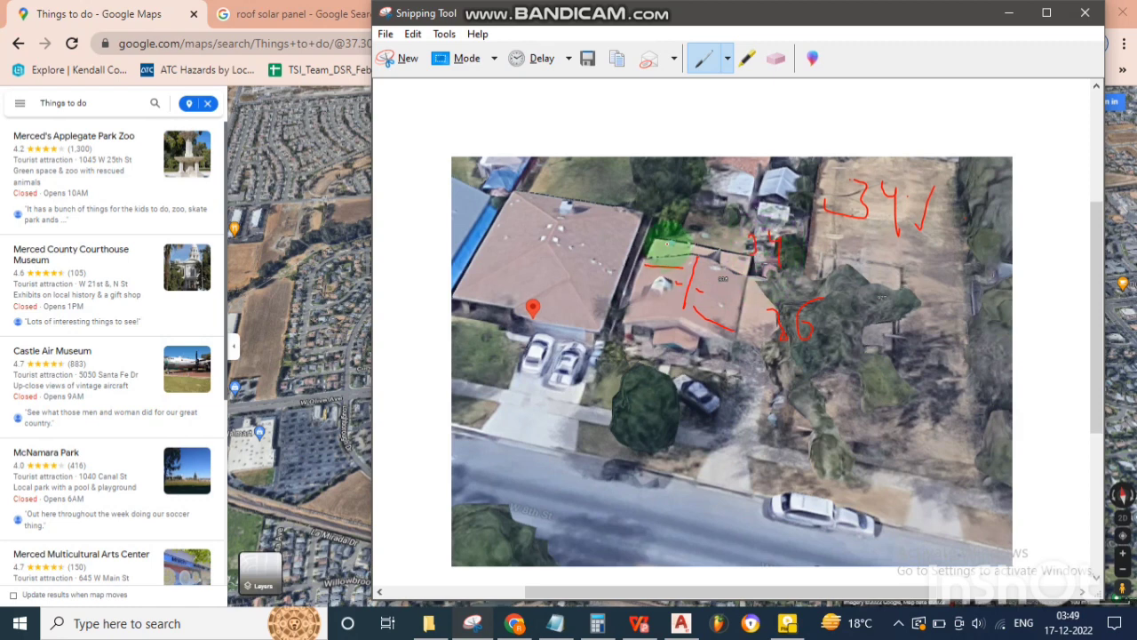
left_click_drag(665, 244, 664, 201)
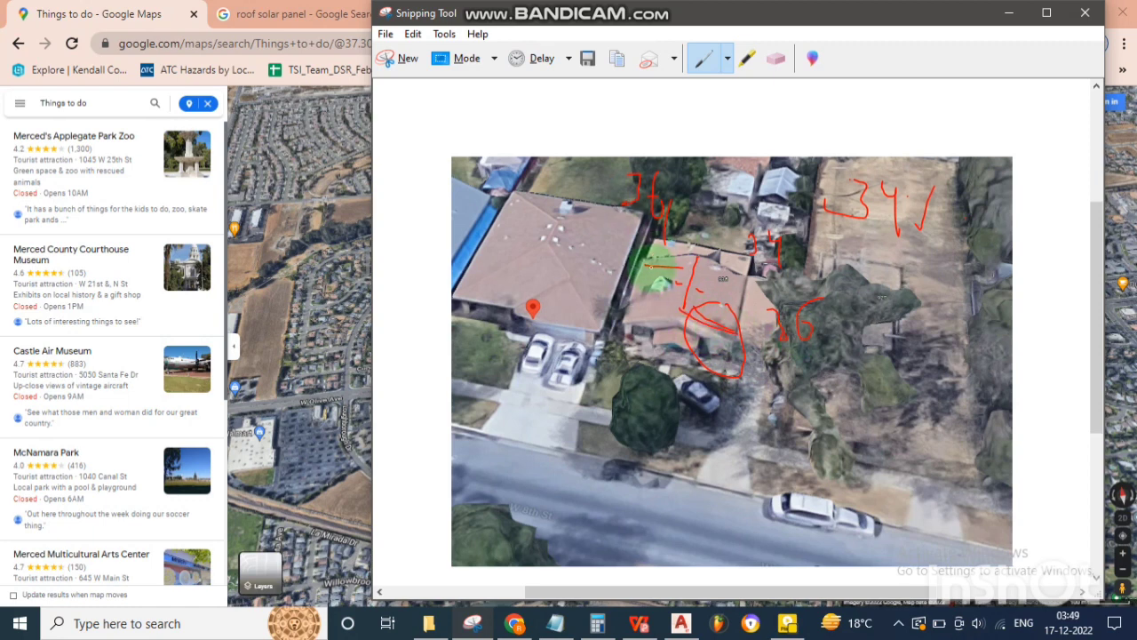
left_click_drag(645, 265, 711, 263)
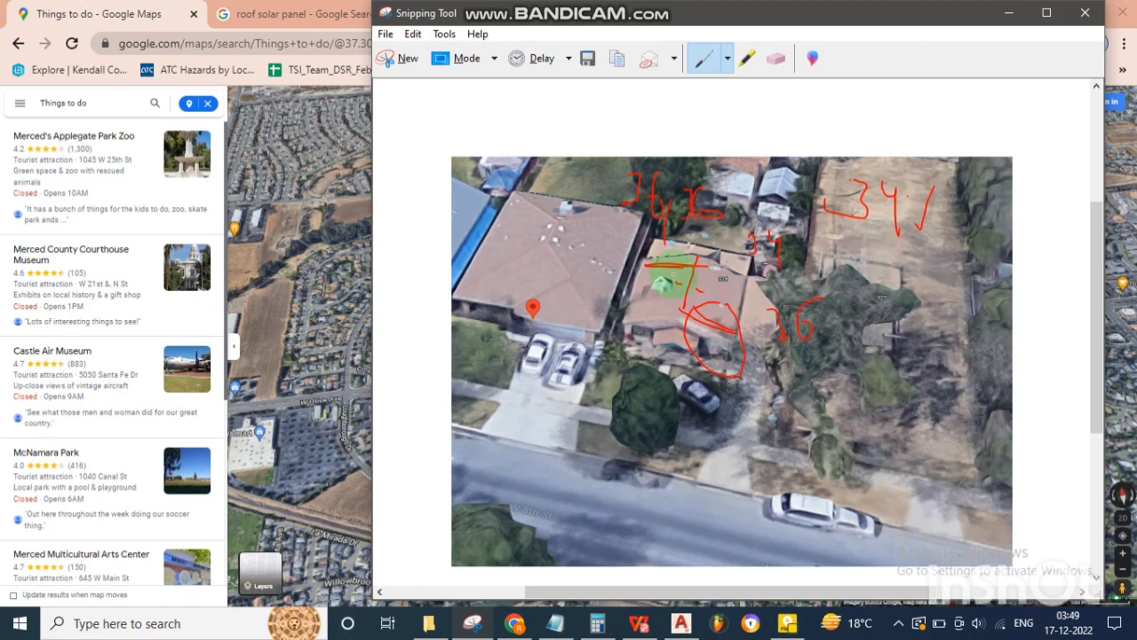
left_click_drag(472, 109, 478, 124)
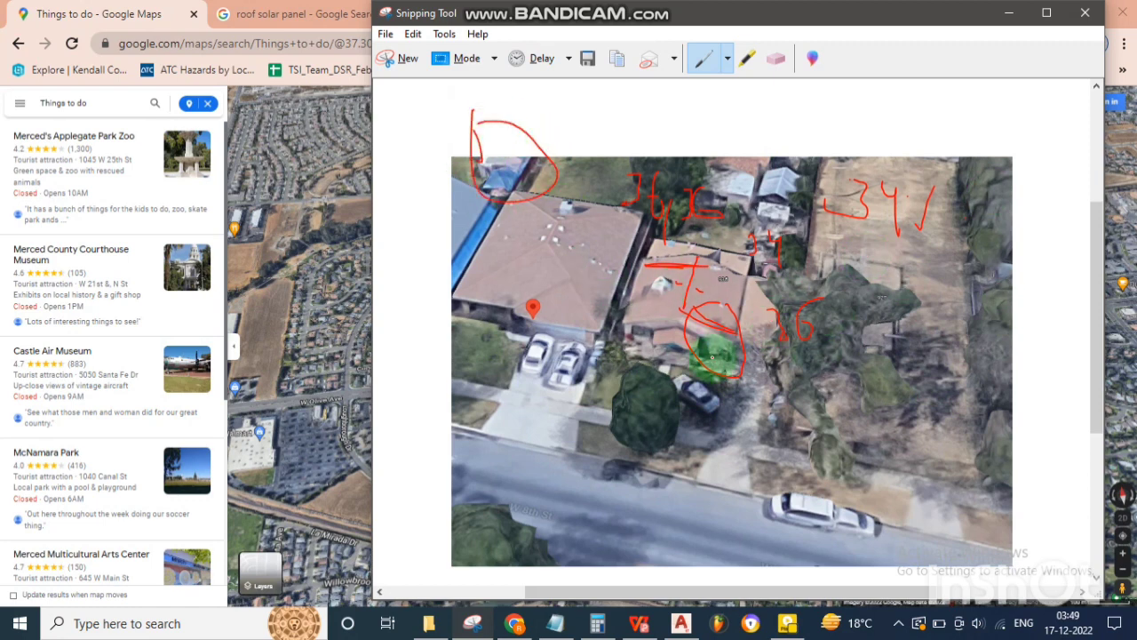
- Scroll the snip up to bring the main house's roof into view
scroll(587, 317, "up", 1)
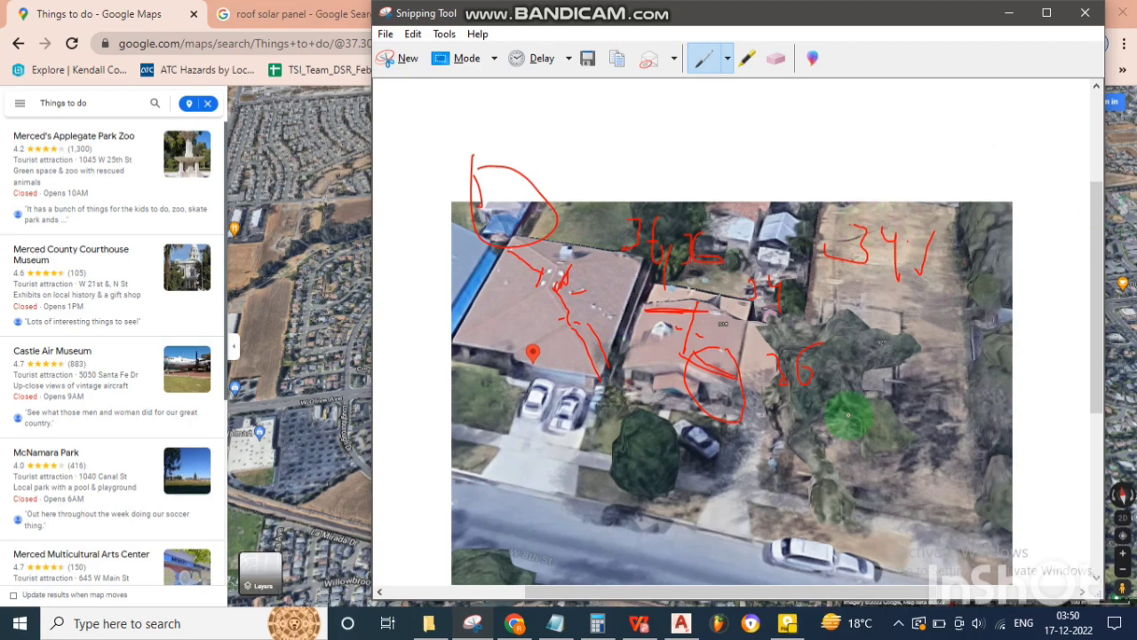
left_click(1012, 13)
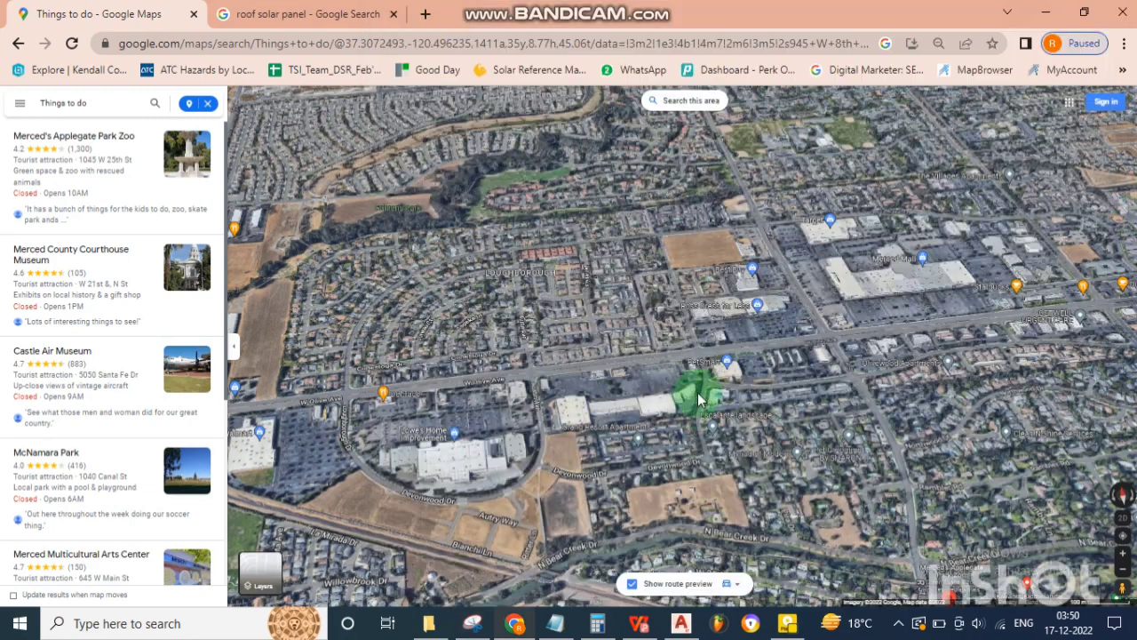
scroll(594, 329, "up", 3)
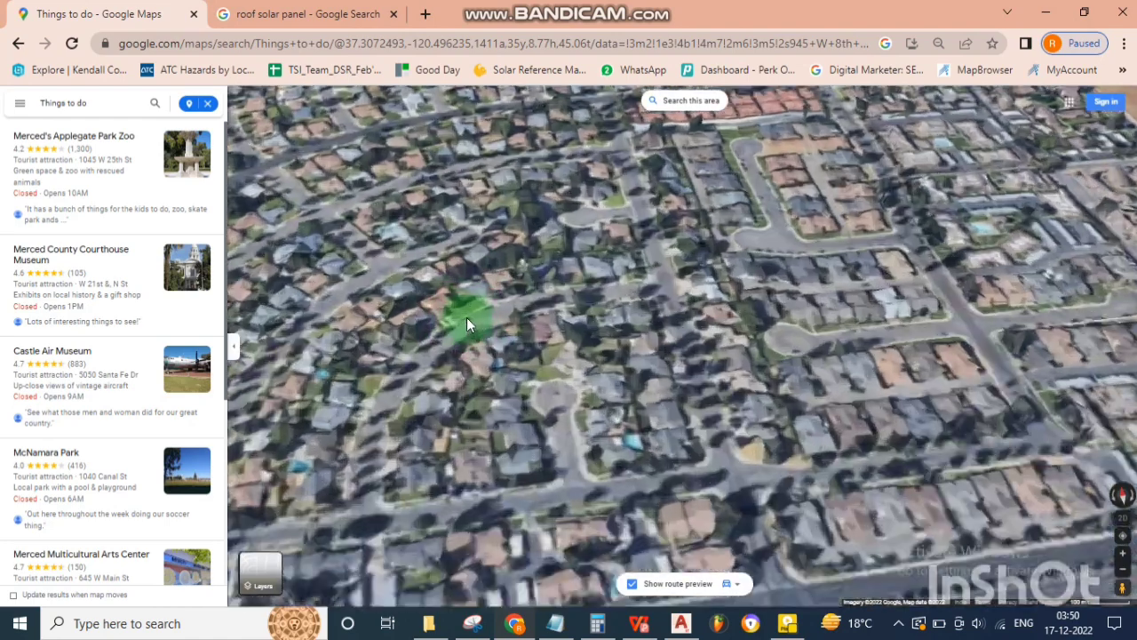
scroll(563, 362, "up", 2)
scroll(569, 368, "up", 2)
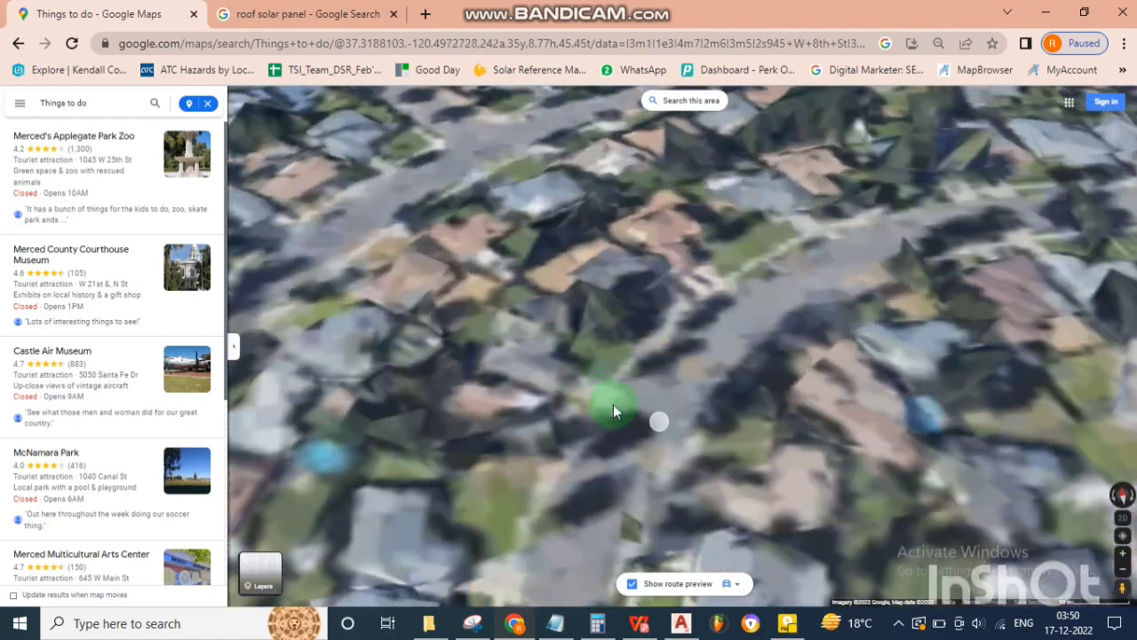
scroll(618, 406, "up", 2)
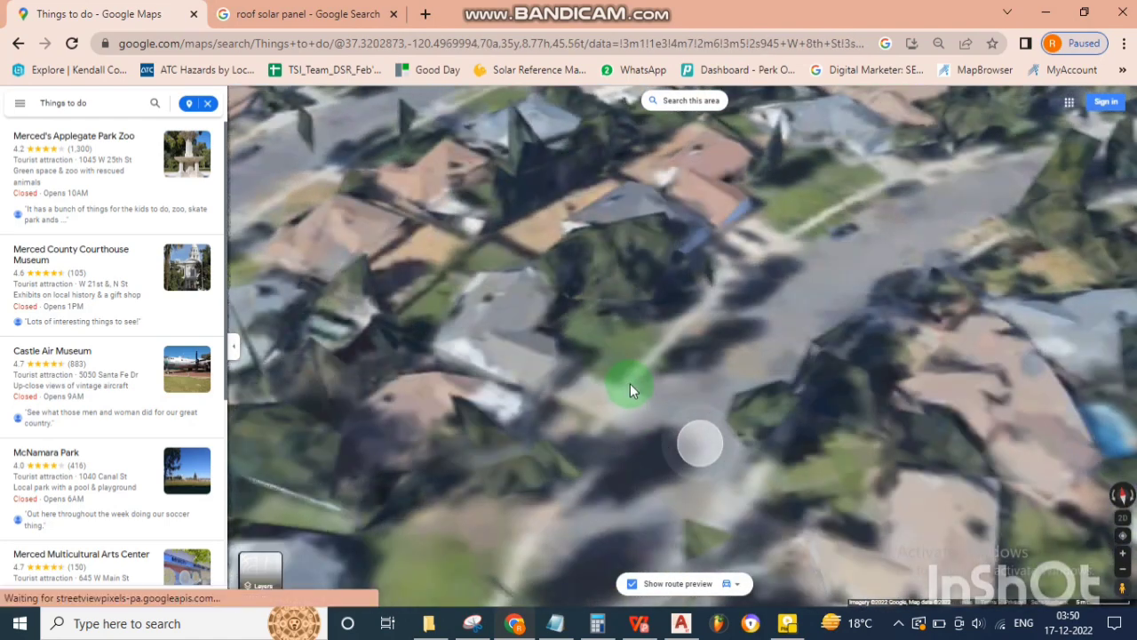
scroll(618, 381, "up", 2)
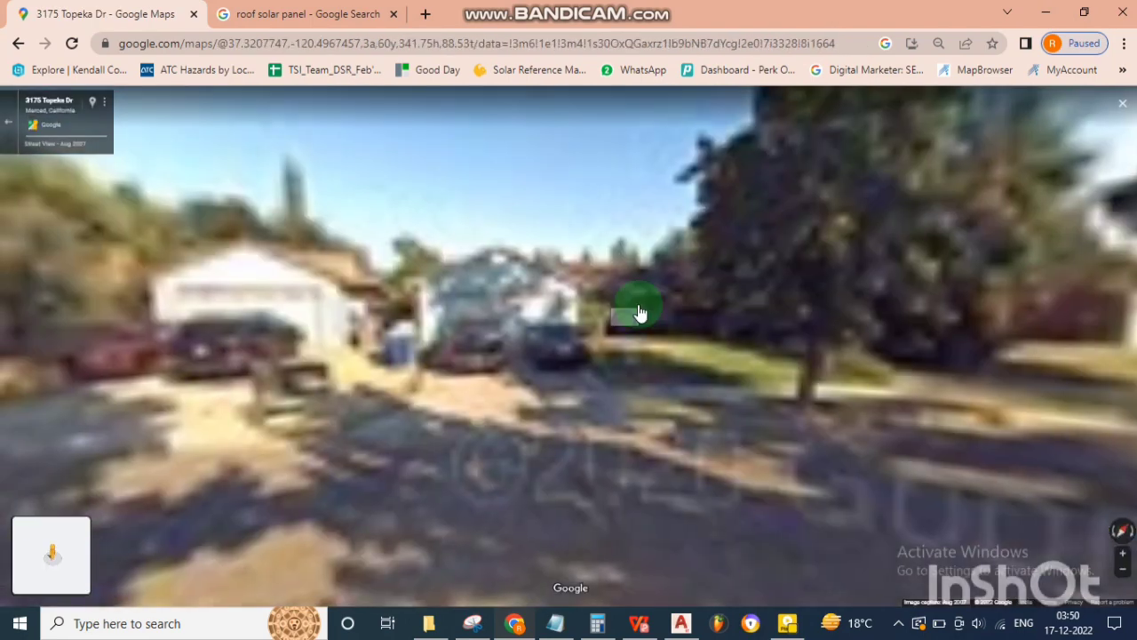
scroll(655, 267, "down", 2)
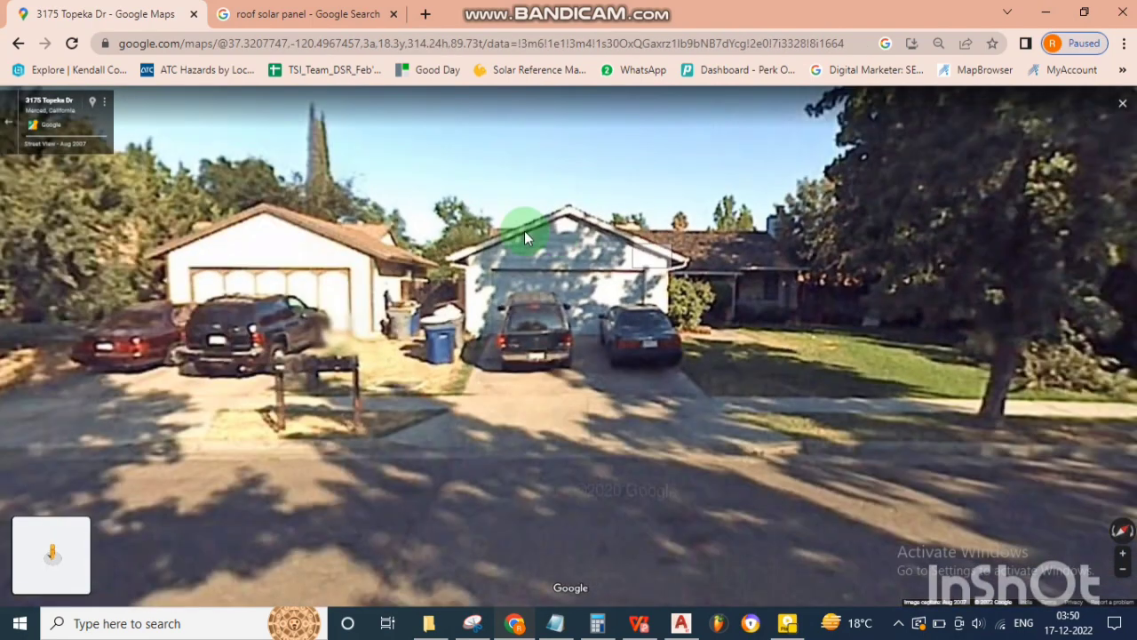
scroll(139, 287, "up", 2)
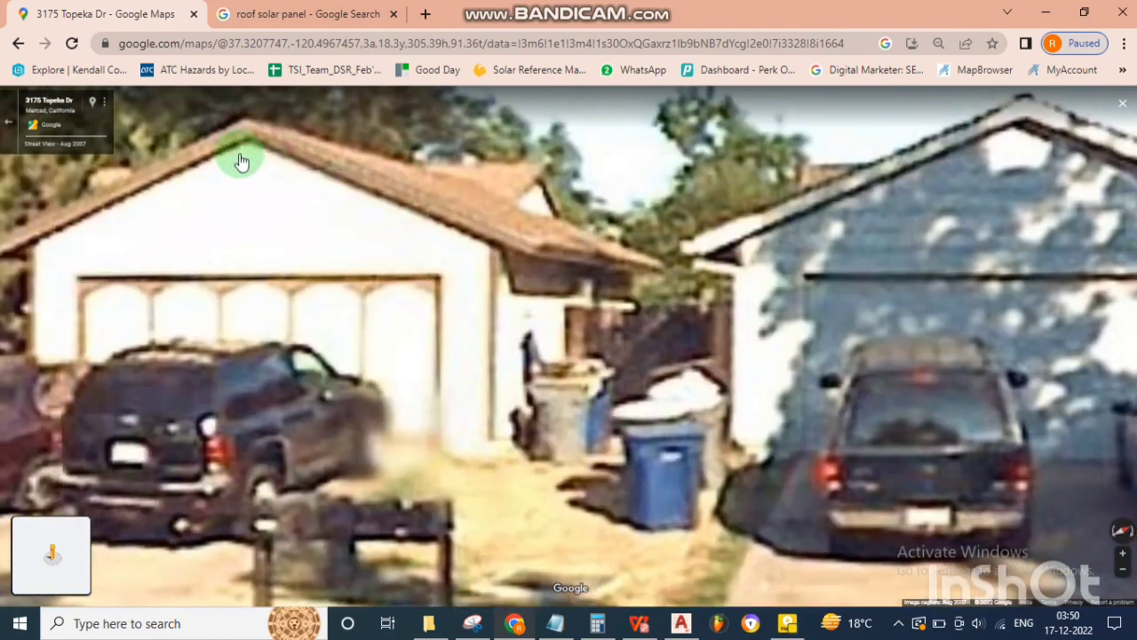
scroll(570, 197, "down", 3)
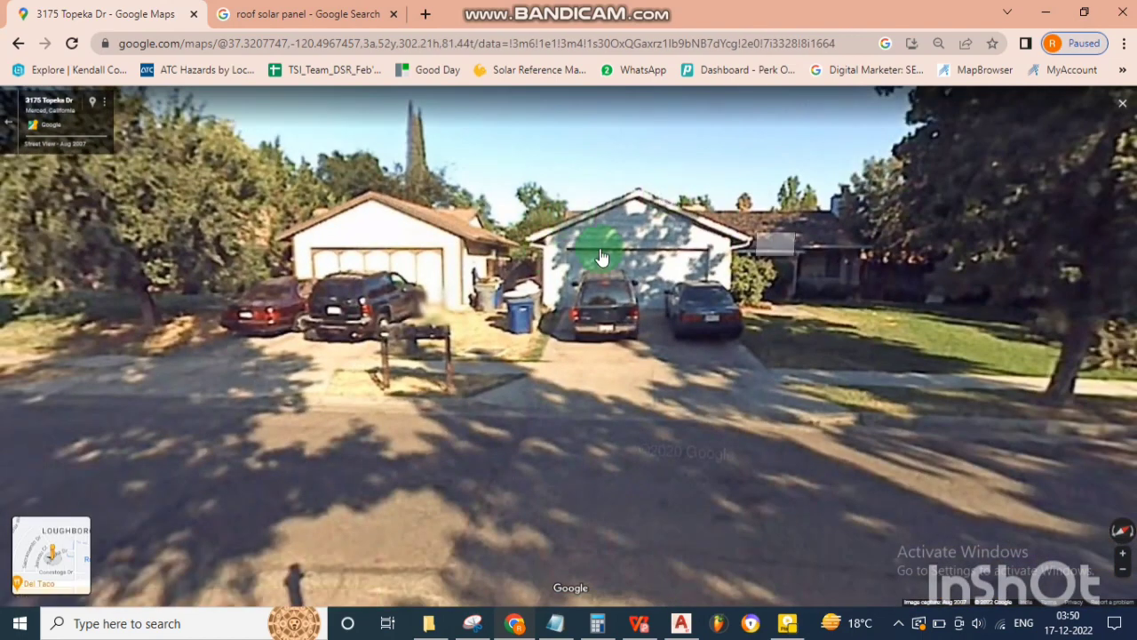
scroll(427, 223, "up", 3)
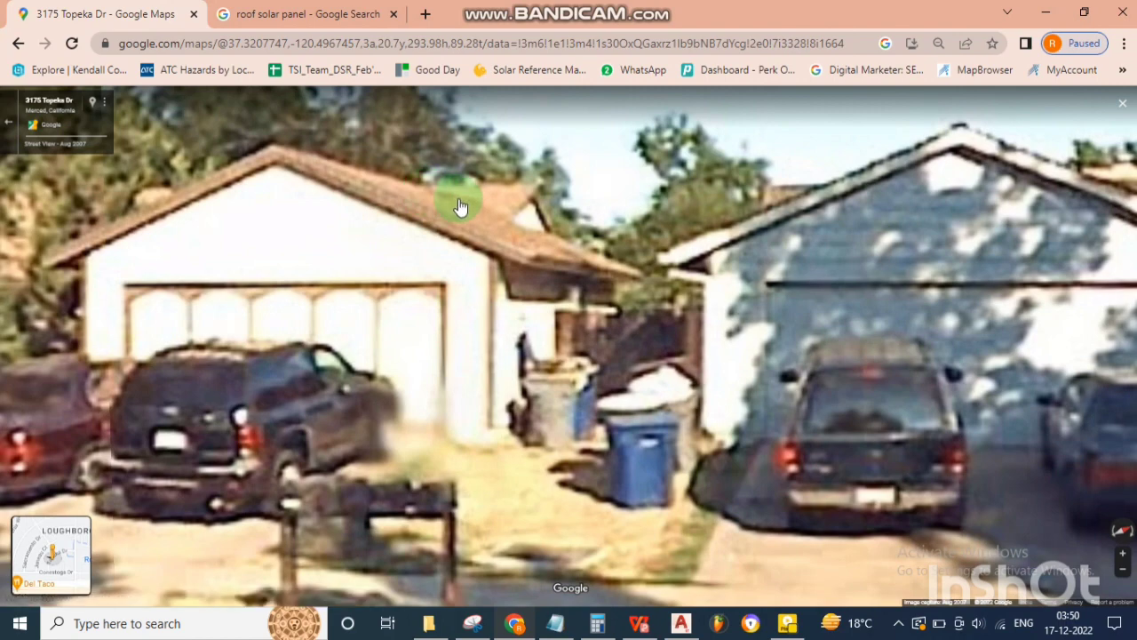
- Capture the two Street View garages as a new snip
left_click(555, 624)
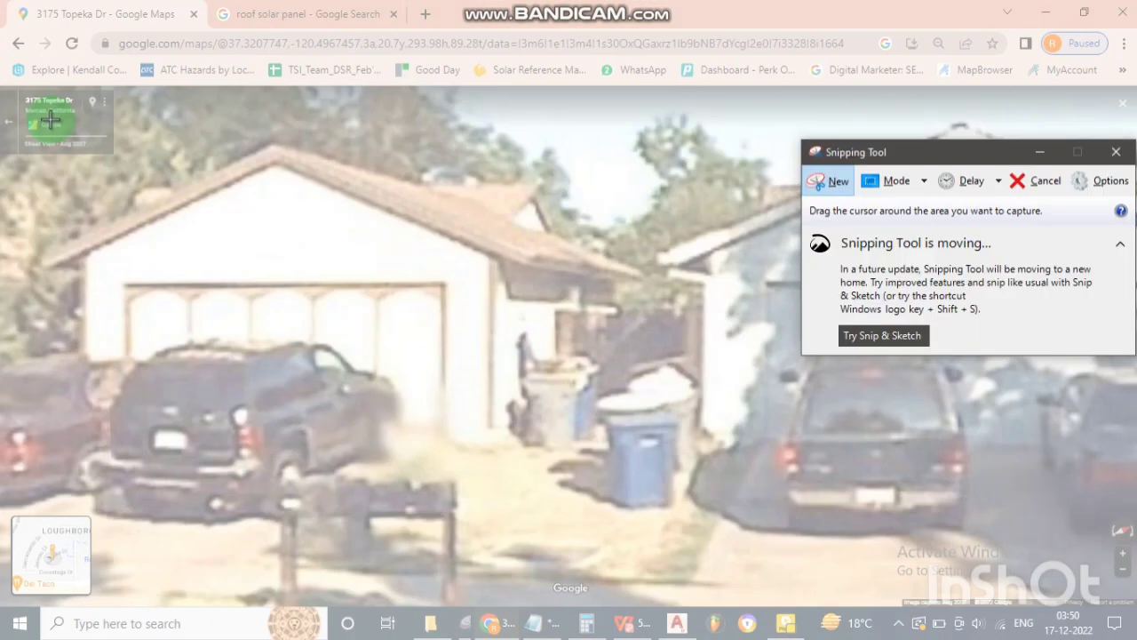
mouse_move(44, 118)
left_mouse_down()
mouse_move(1132, 433)
mouse_move(946, 400)
left_mouse_up()
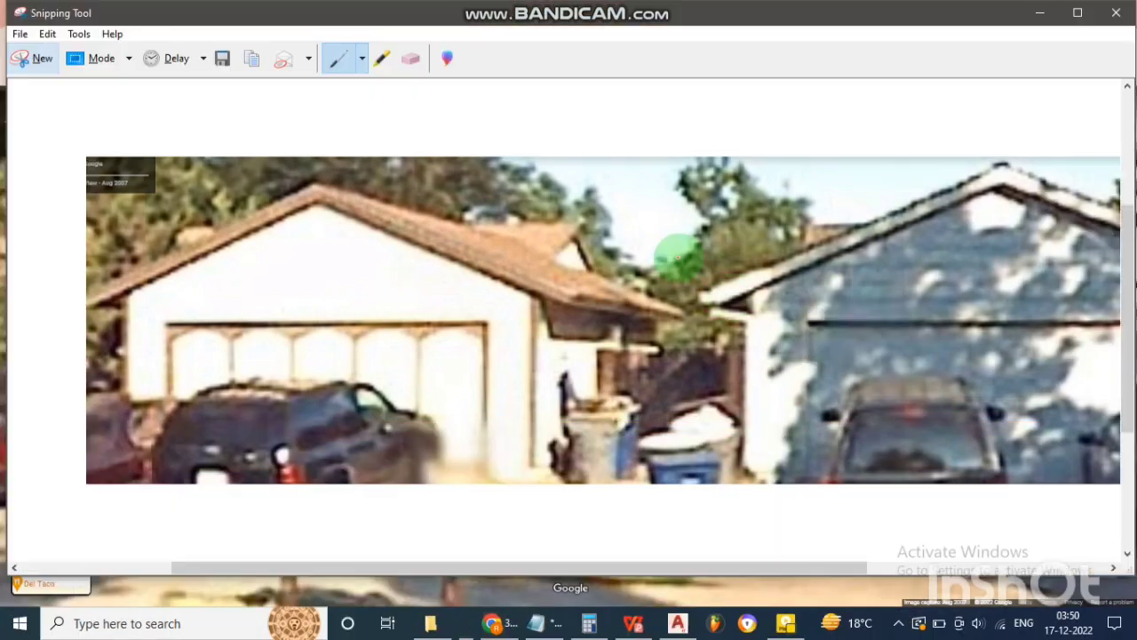
left_click(341, 59)
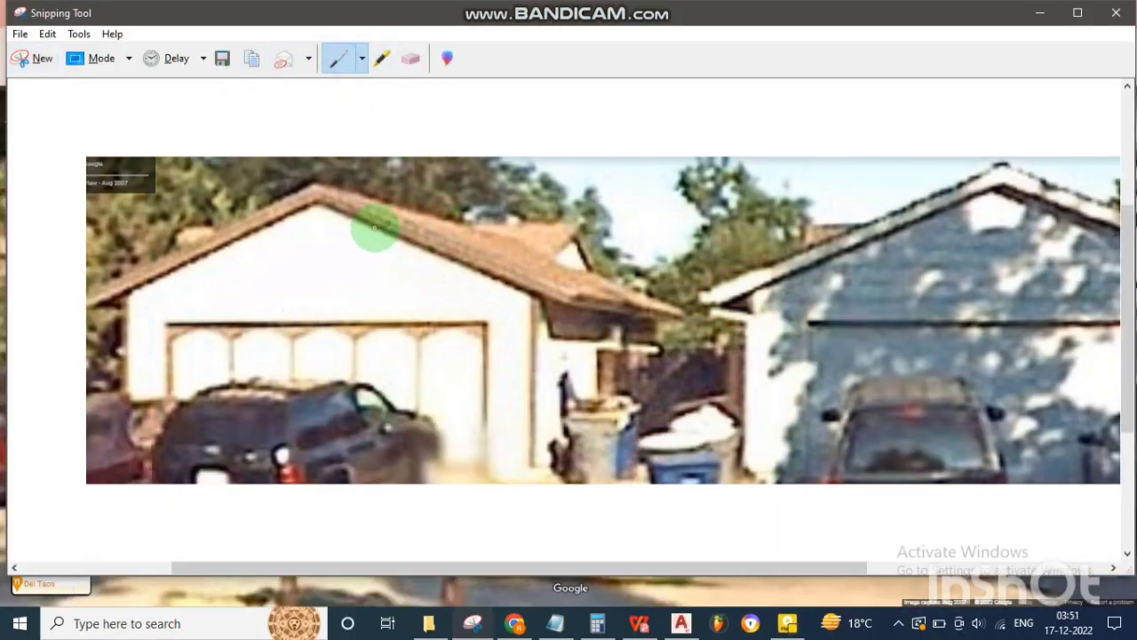
- Sketch red lines along the garage roof slope, trees, trash cans and lower garage, then return to AutoCAD
left_click_drag(426, 215, 584, 284)
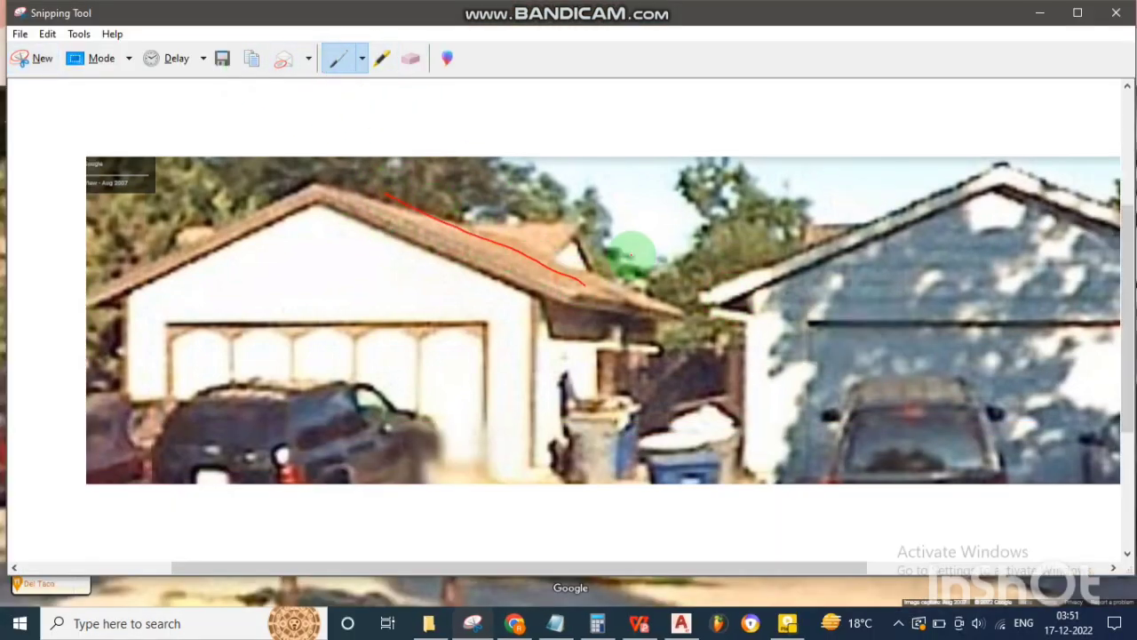
left_click_drag(631, 223, 753, 274)
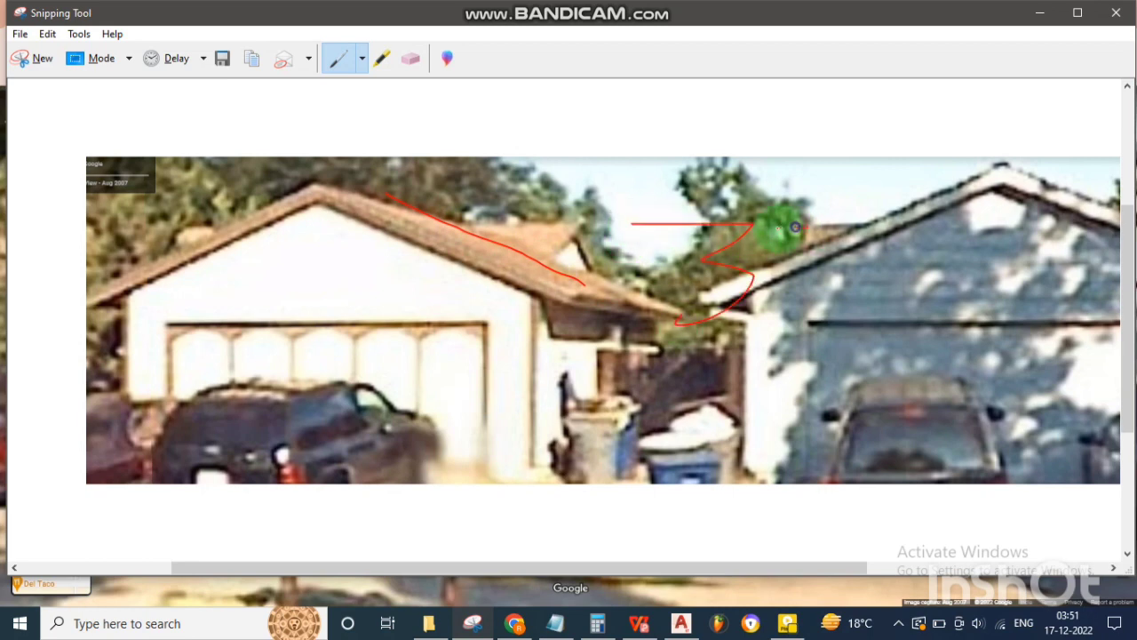
left_click_drag(666, 380, 739, 373)
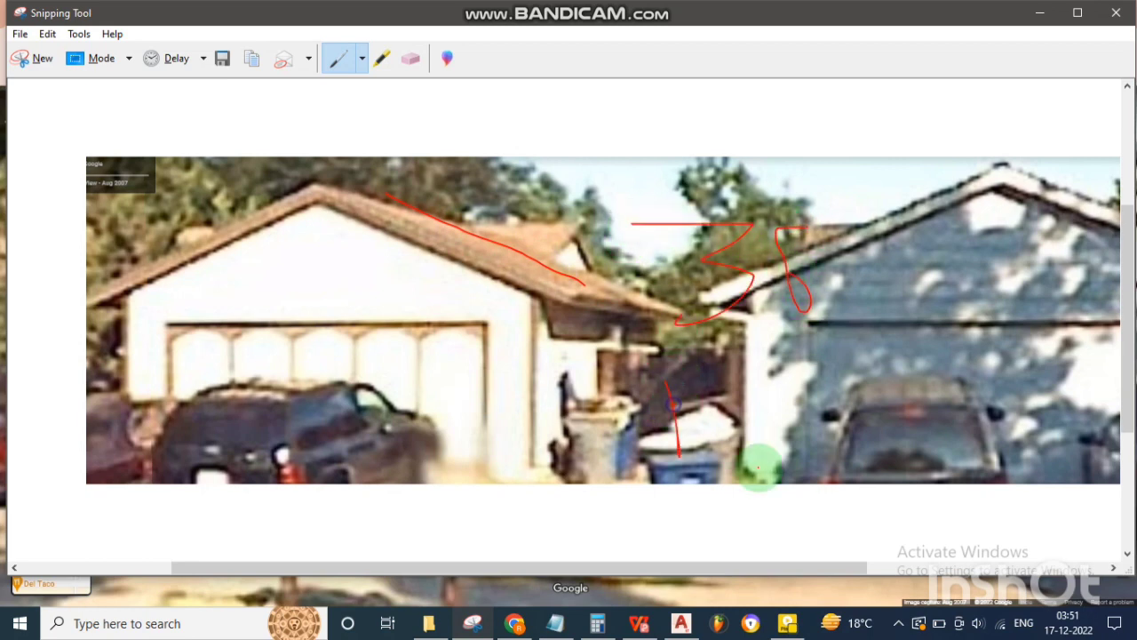
left_click_drag(434, 419, 719, 419)
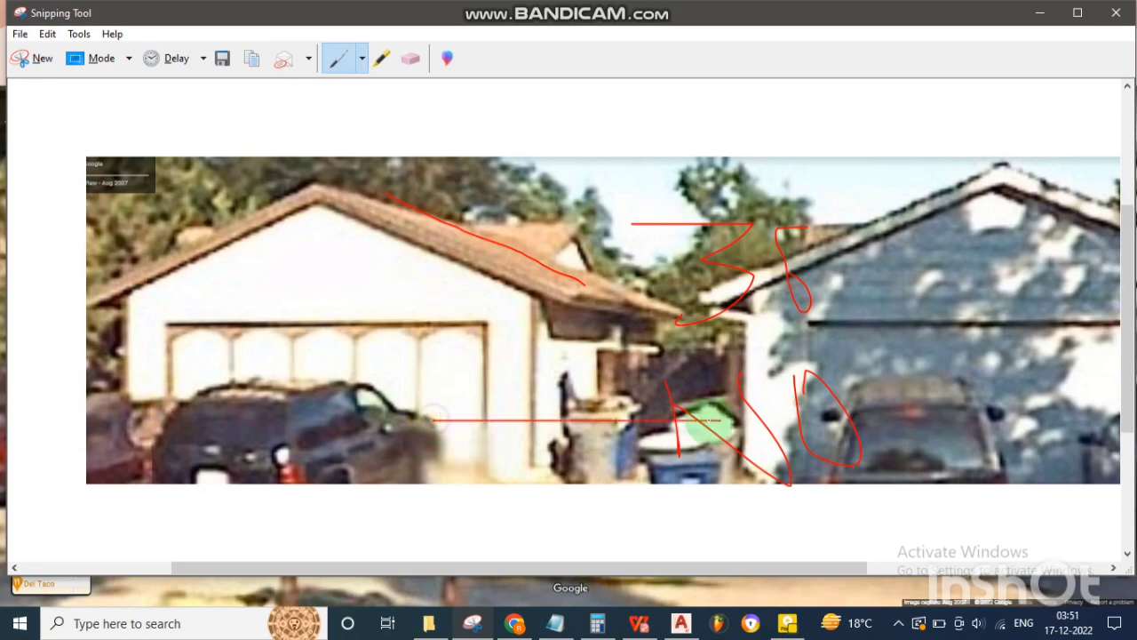
left_click(684, 620)
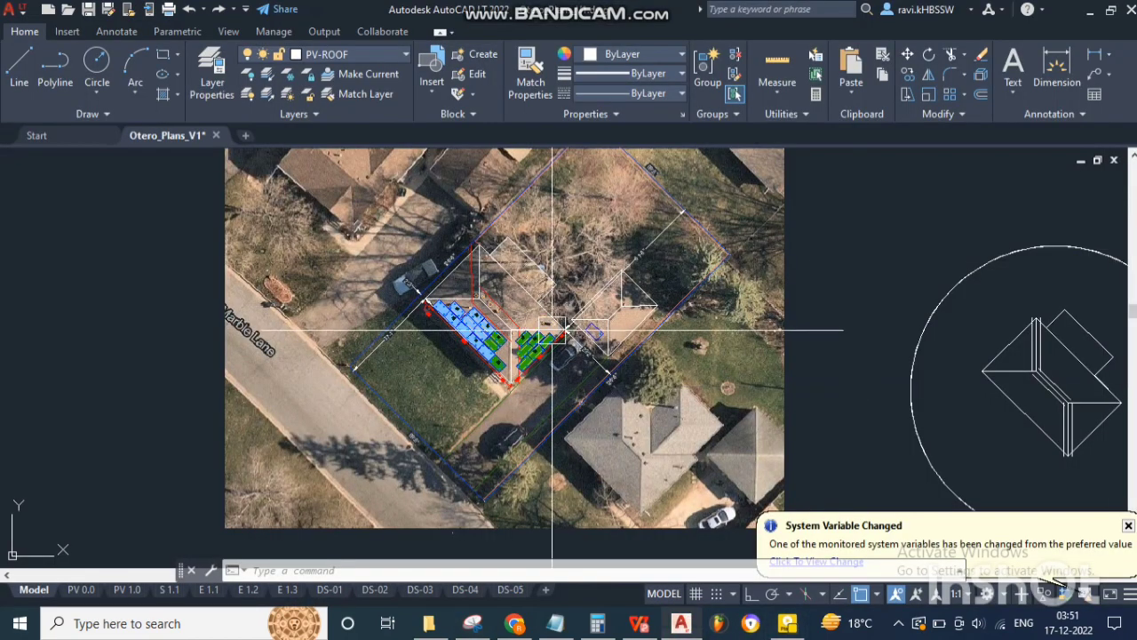
- Erase the red vertical and diagonal lines near the panels
scroll(533, 311, "up", 4)
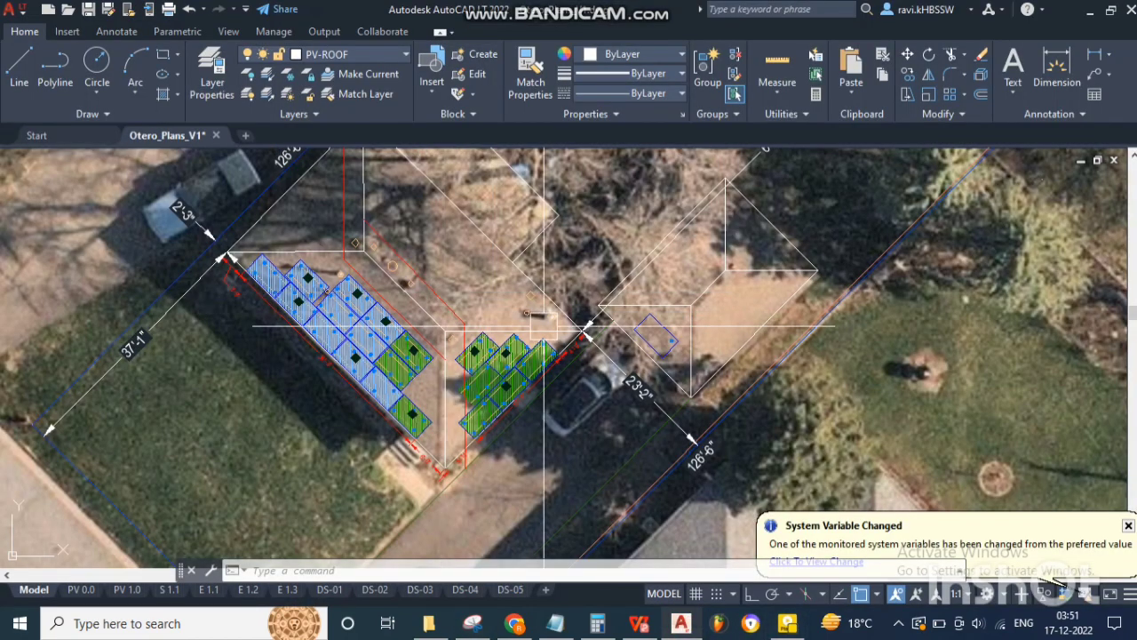
key("Escape")
key("Escape")
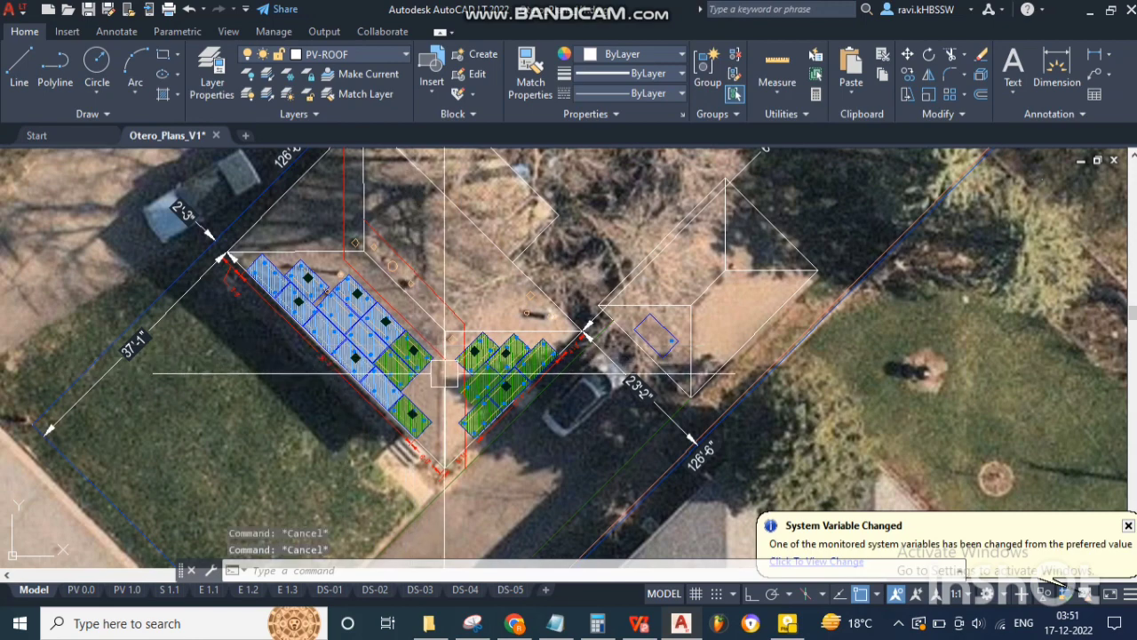
scroll(435, 397, "up", 4)
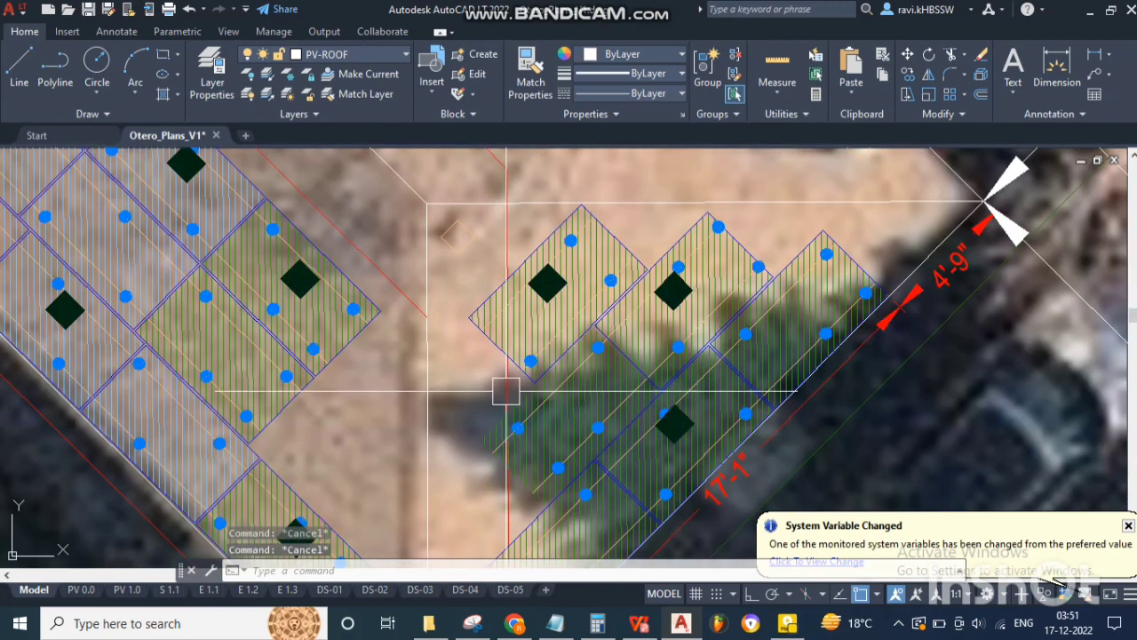
left_click(507, 389)
scroll(384, 262, "down", 3)
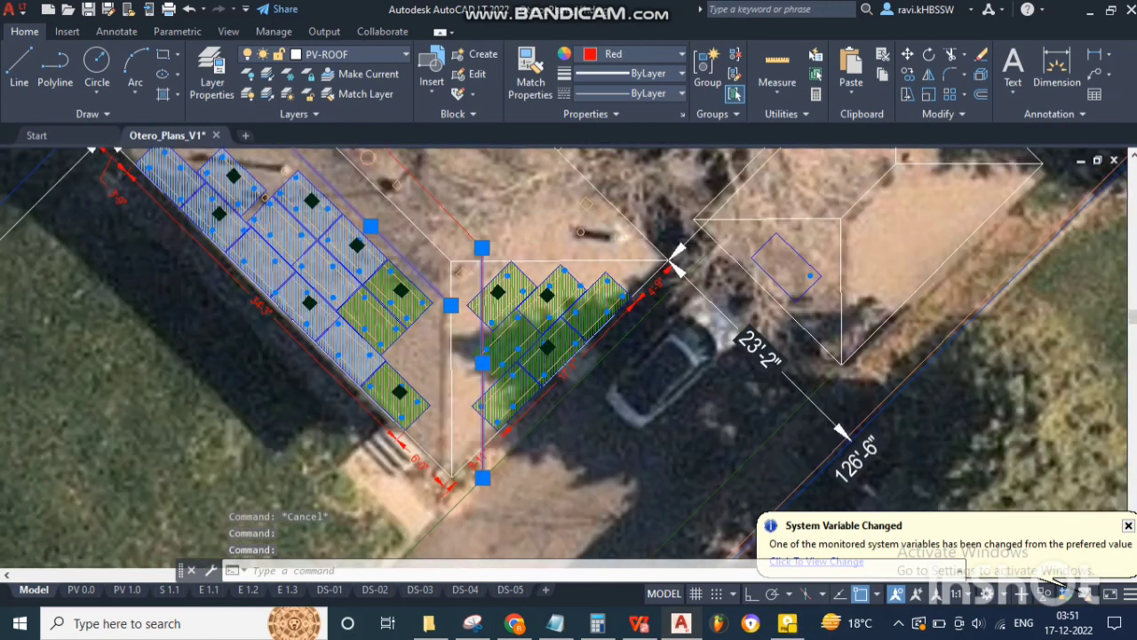
scroll(384, 261, "down", 3)
scroll(426, 215, "up", 4)
left_click(291, 163)
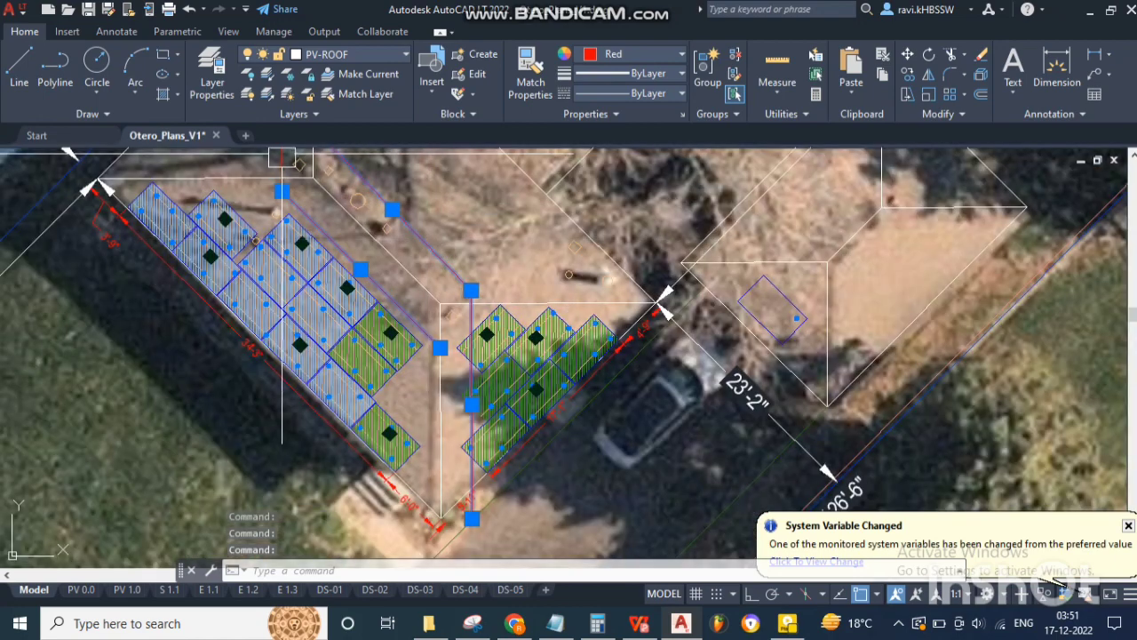
key("Delete")
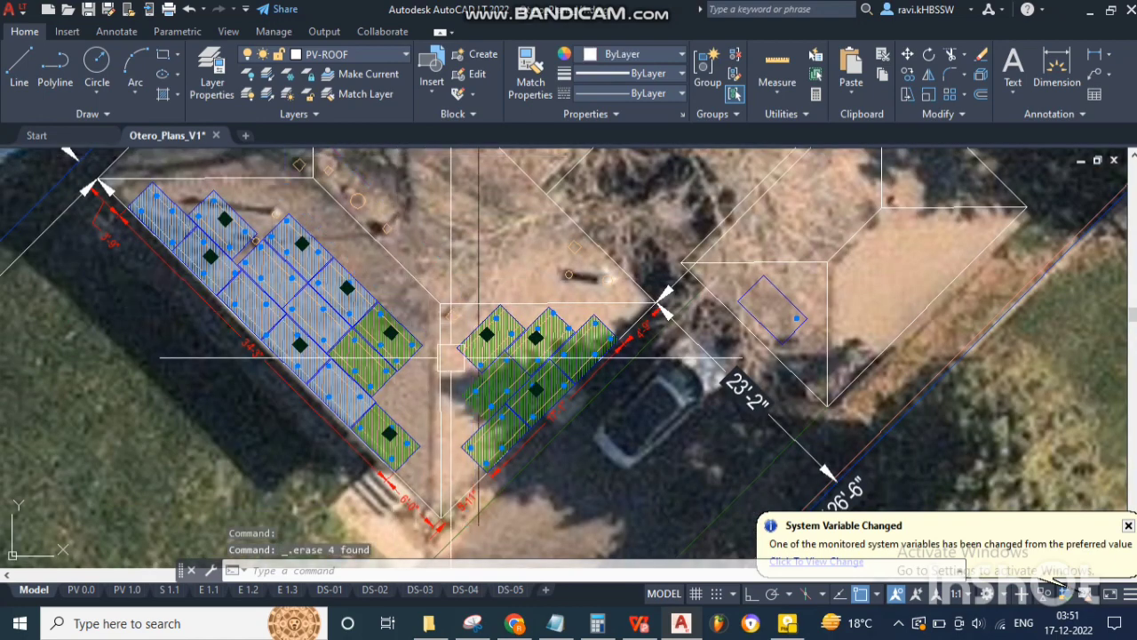
- Offset two roof lines by 18 to create parallel copies
key("Return")
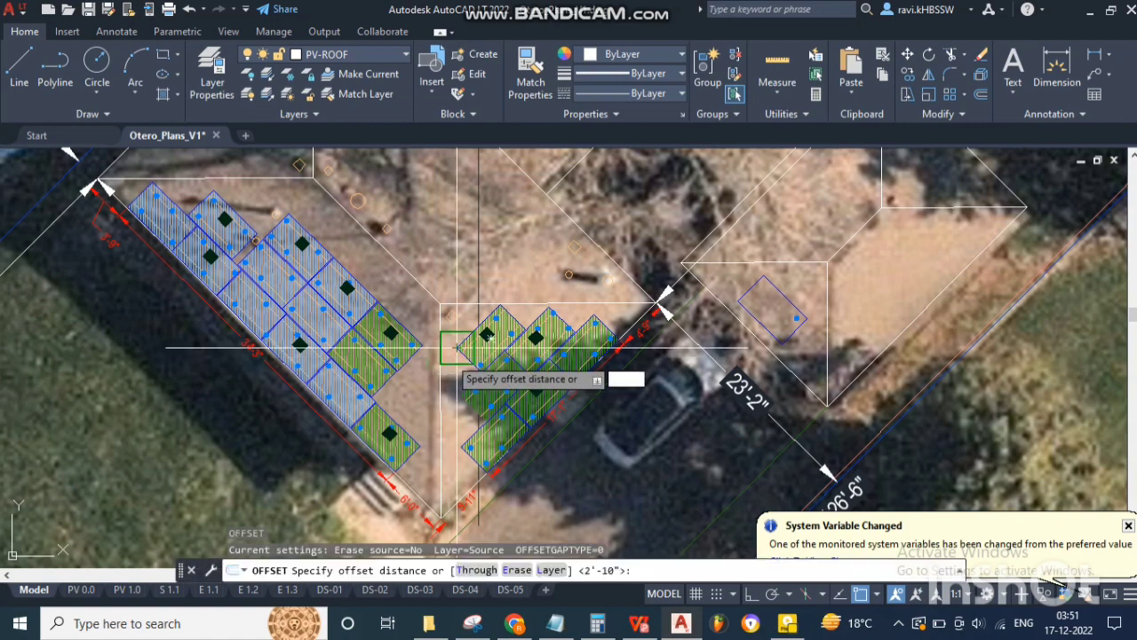
type("18")
key("Return")
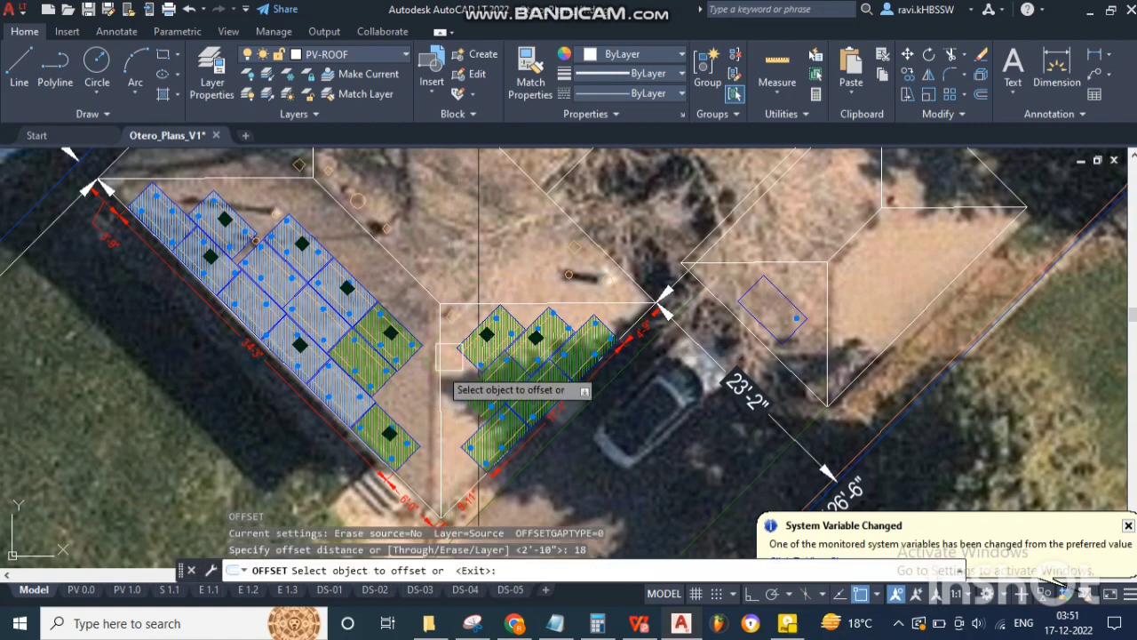
scroll(448, 364, "up", 2)
left_click(425, 395)
left_click(427, 398)
left_click(428, 397)
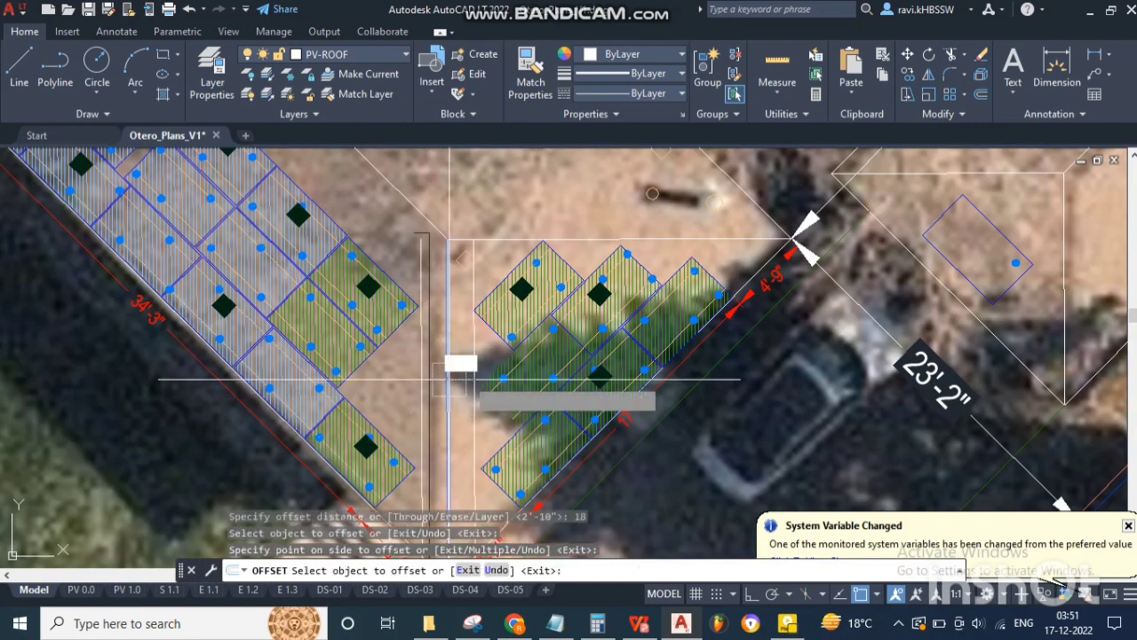
left_click(462, 360)
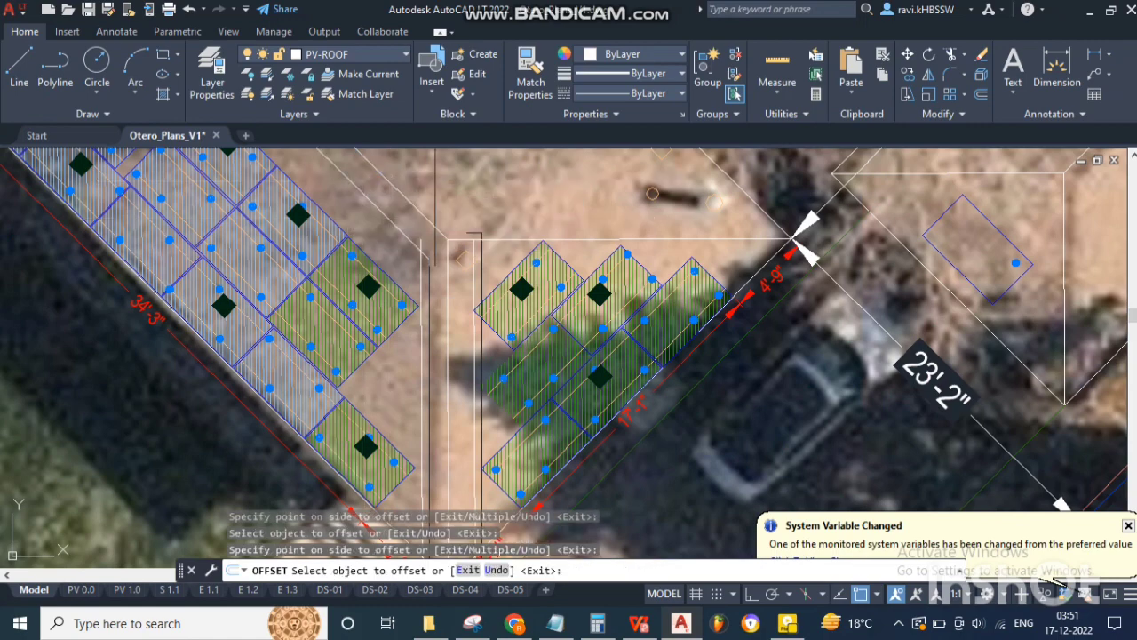
scroll(520, 258, "down", 4)
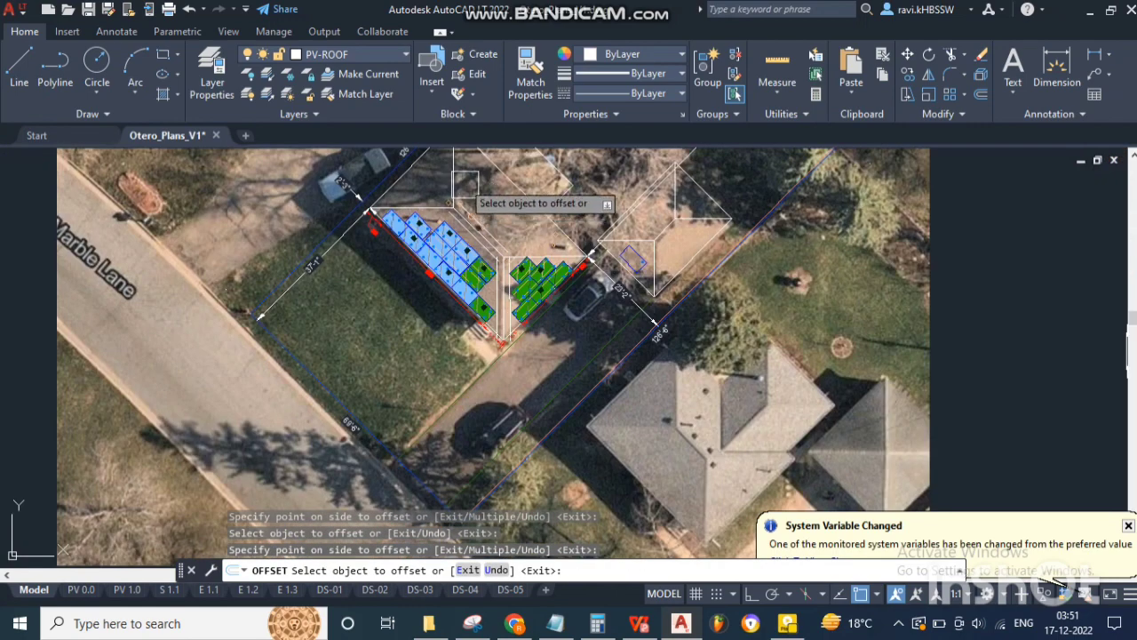
scroll(452, 200, "up", 3)
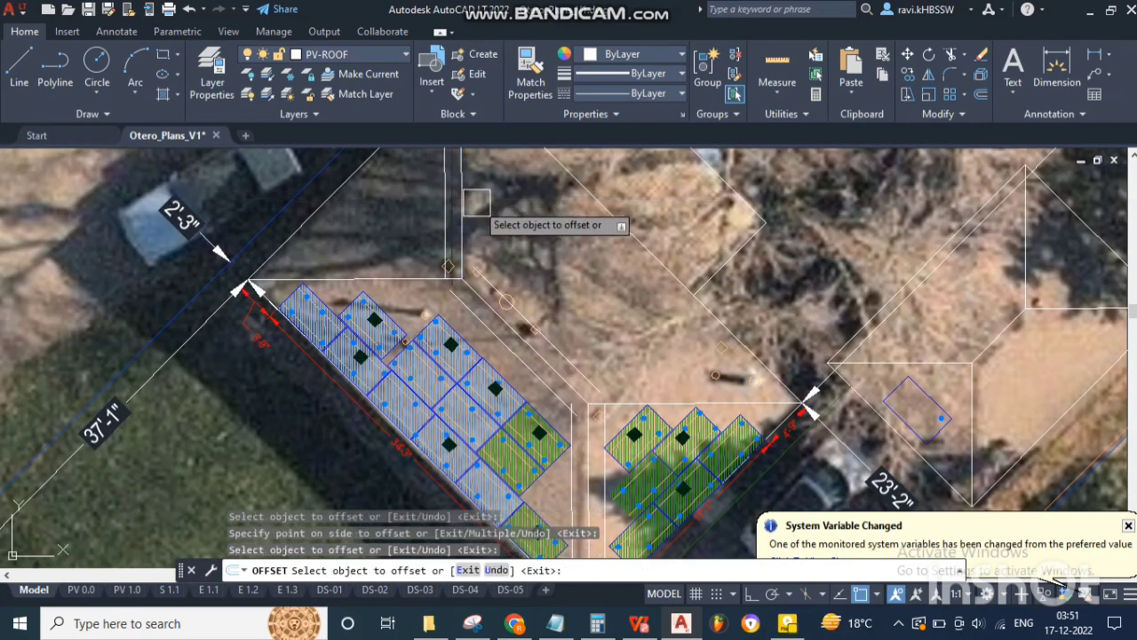
key("Escape")
key("Escape")
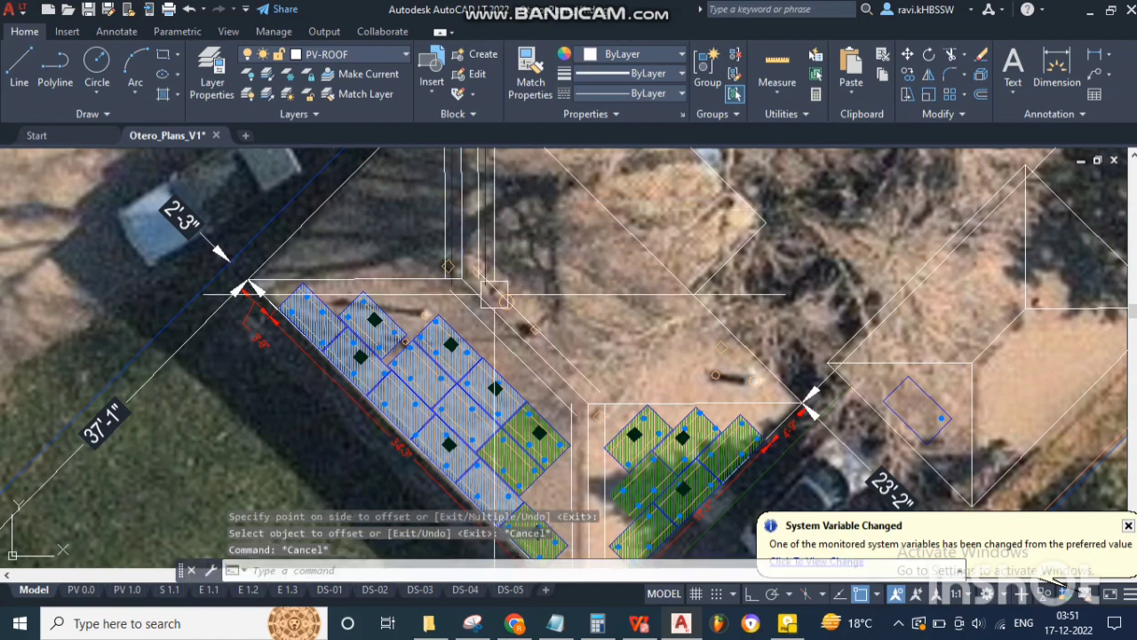
type("f")
- Begin a fillet on a roof line, then cancel it unfinished
key("Return")
left_click(484, 262)
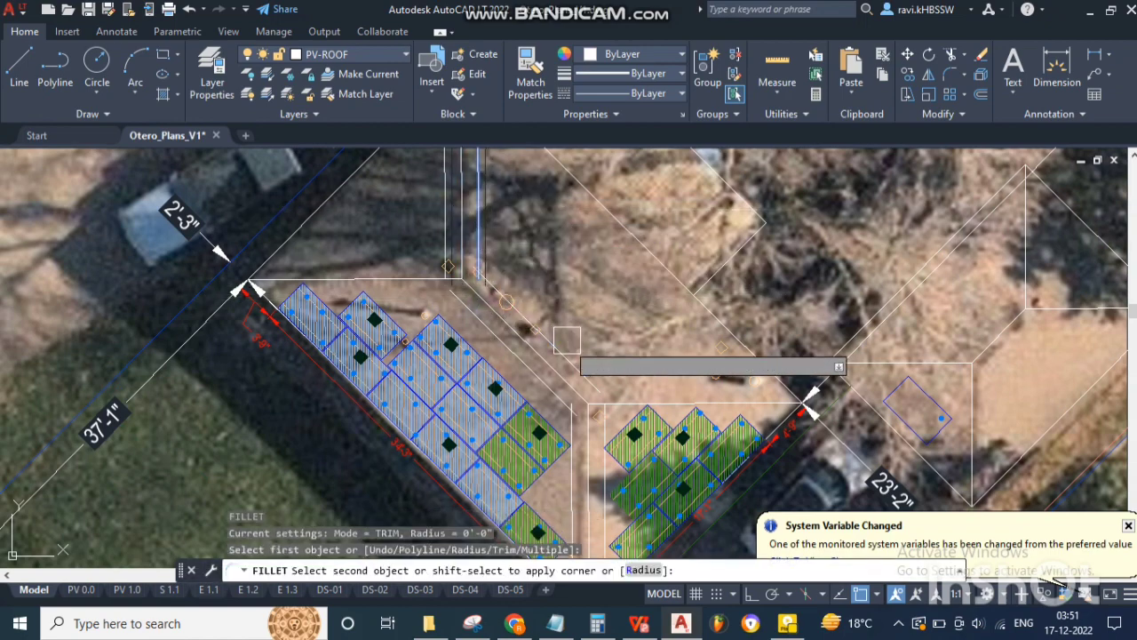
left_click(899, 623)
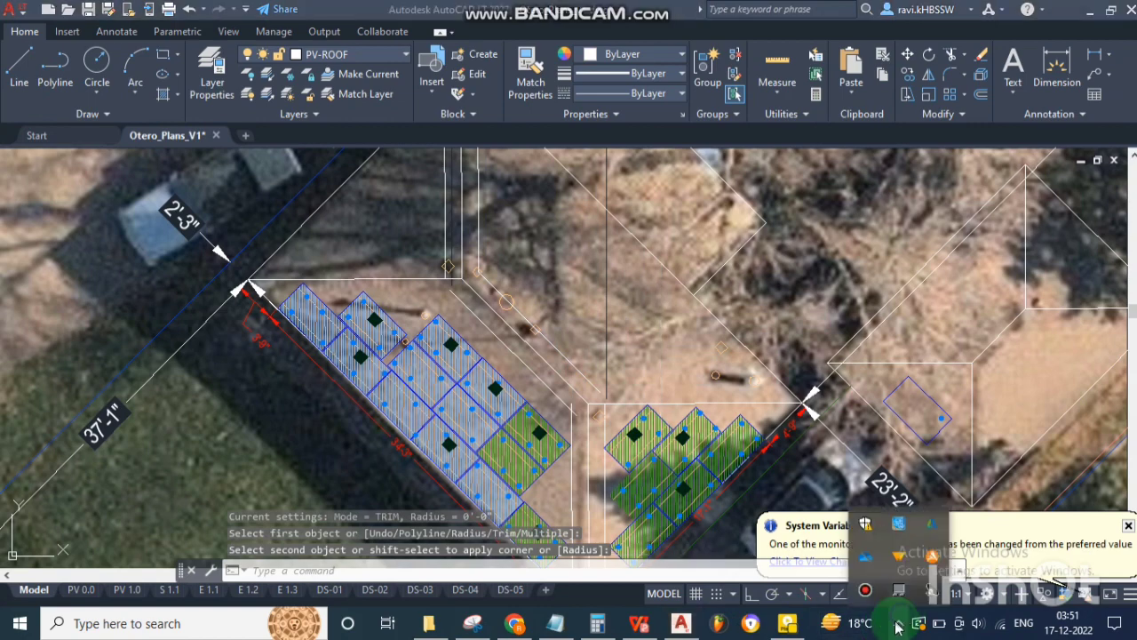
left_click(869, 597)
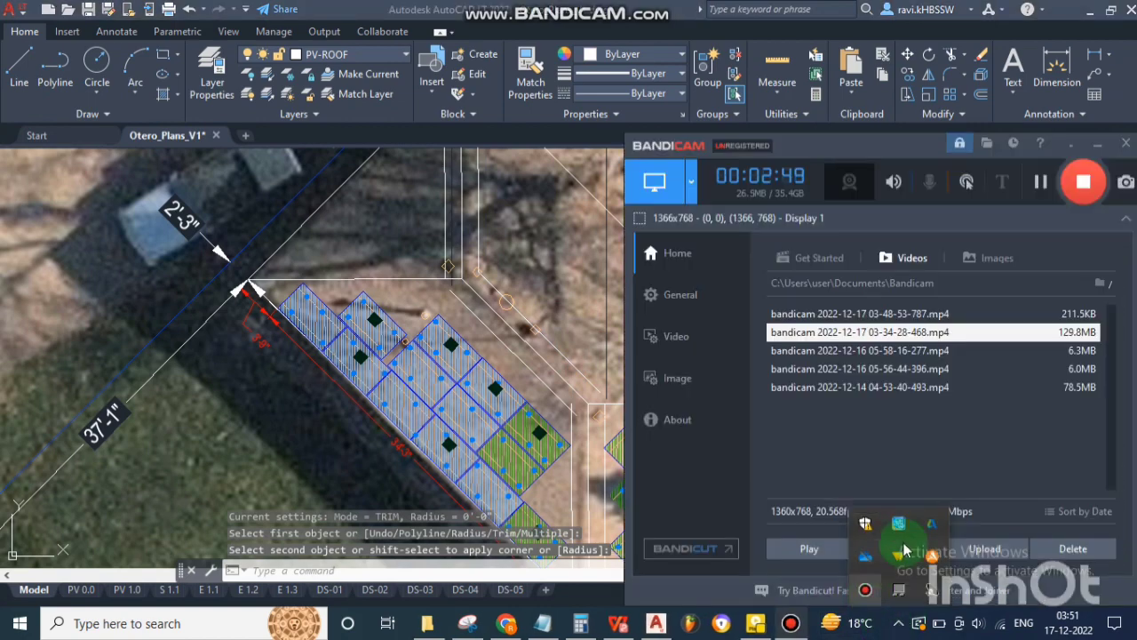
left_click(1072, 144)
key("Escape")
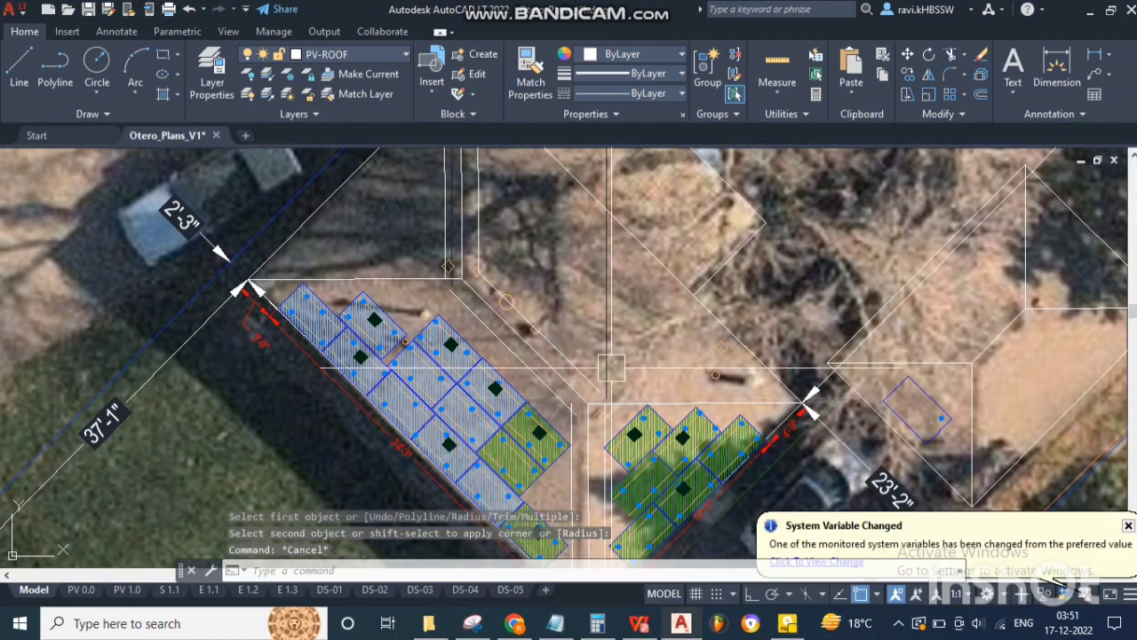
- Select the diagonal polyline, right green panel block and two vertical lines to review their colour
left_click(578, 372)
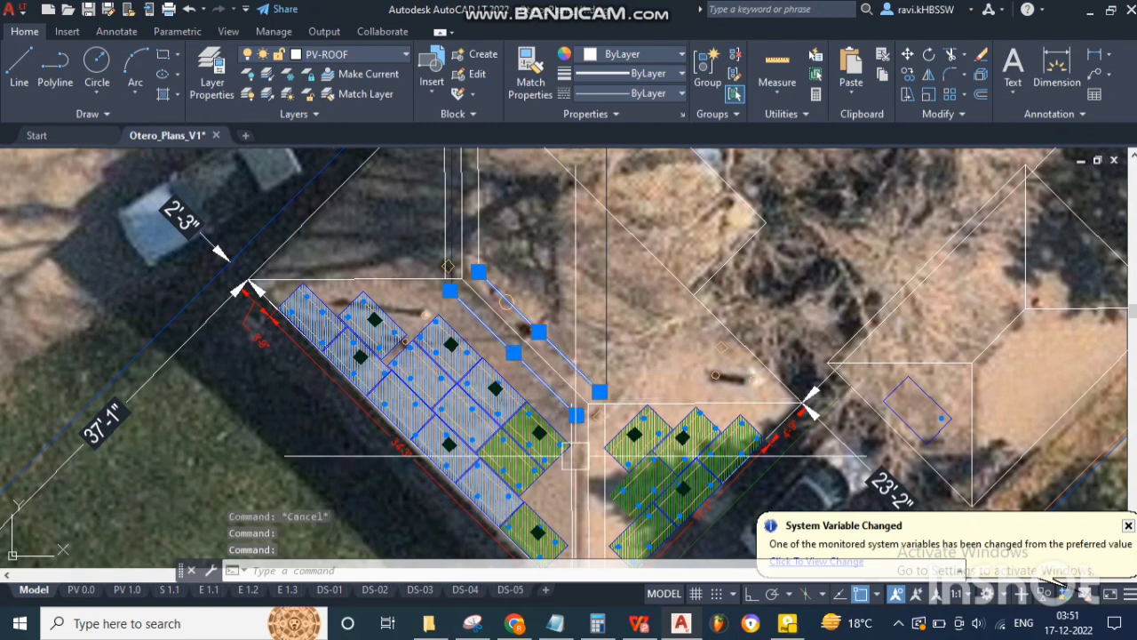
left_click(622, 453)
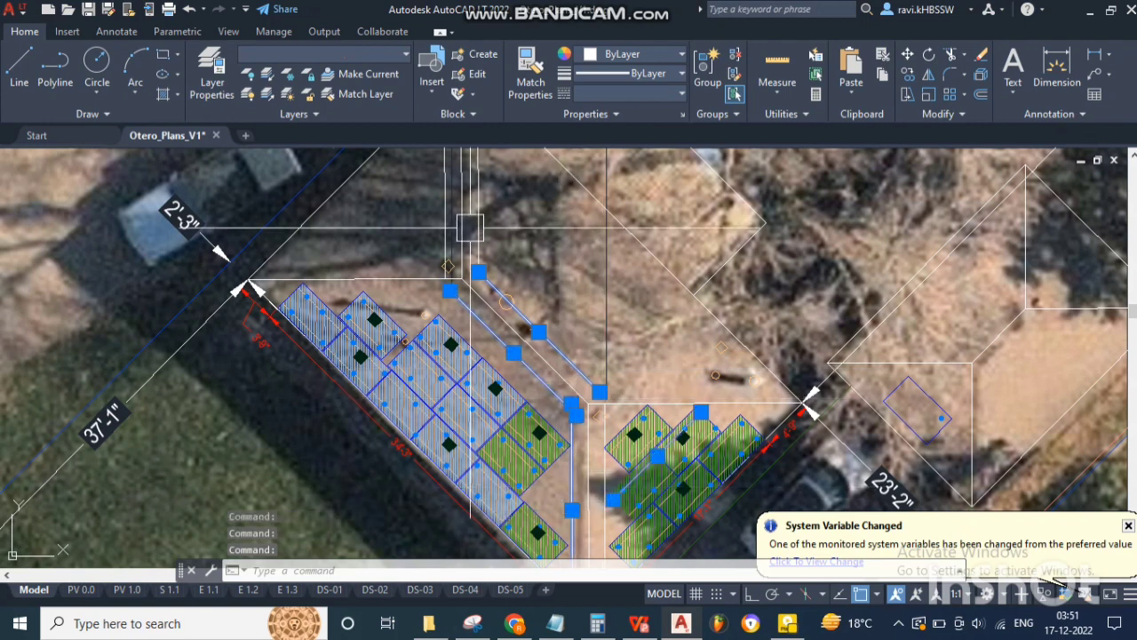
left_click(447, 223)
left_click(477, 217)
left_click(635, 53)
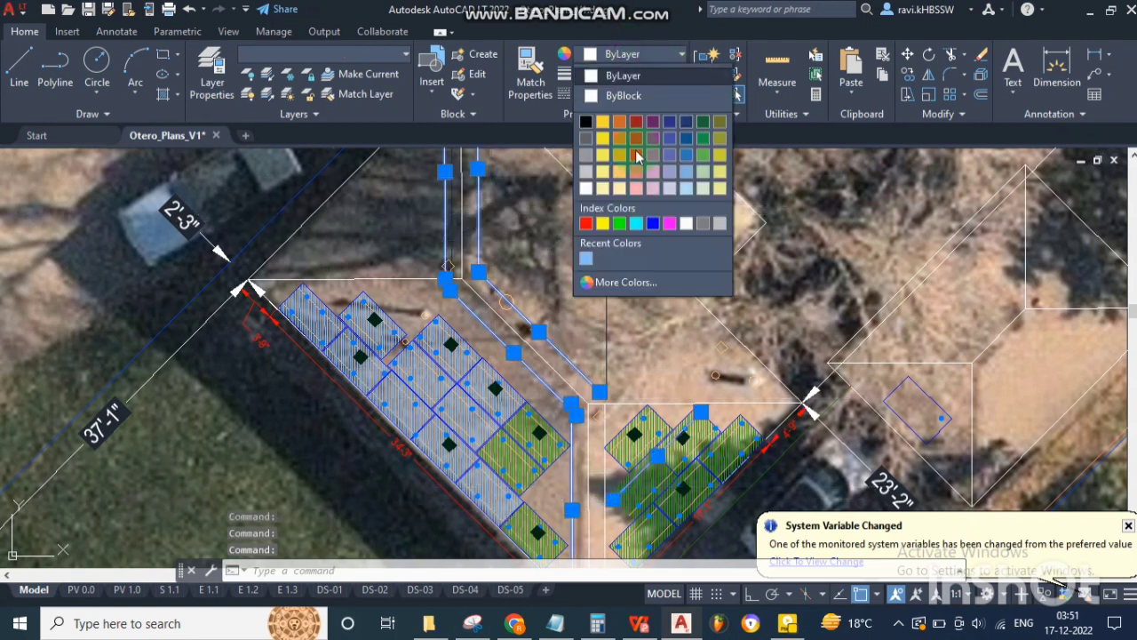
key("Escape")
key("Escape")
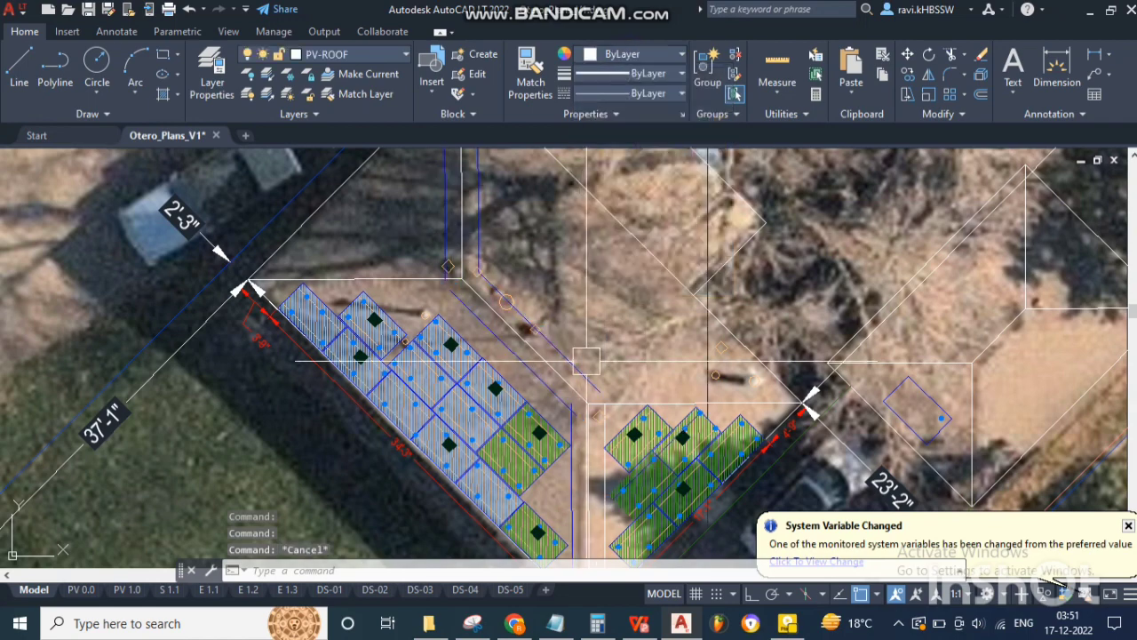
scroll(582, 405, "down", 5)
scroll(582, 405, "up", 3)
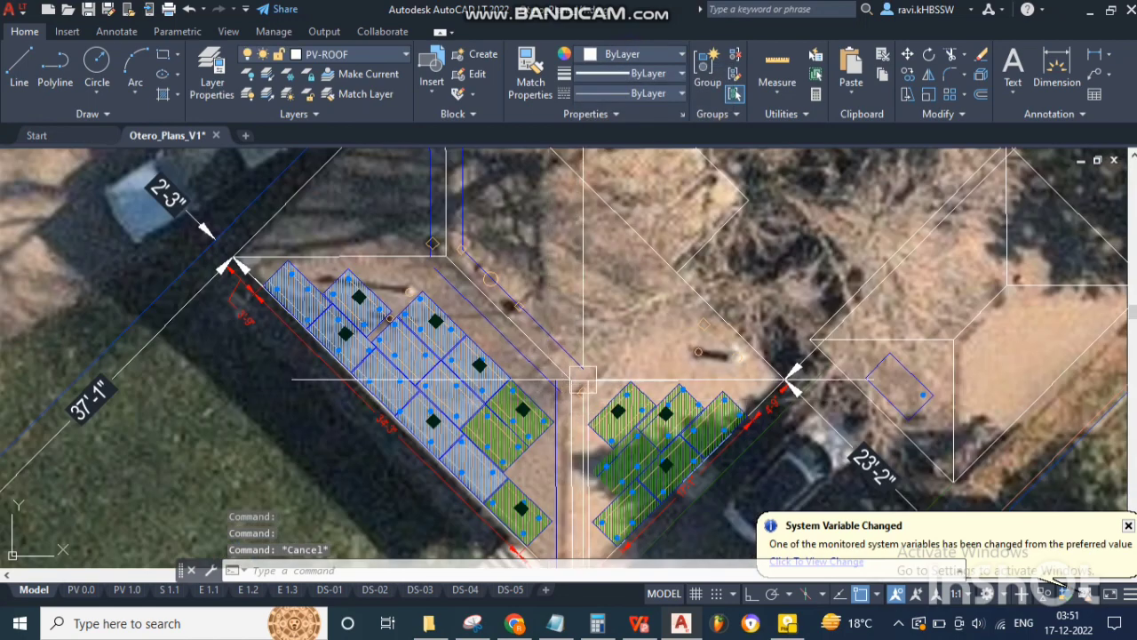
- Start Match Properties (MA) from a panel object, then cancel it
type("ma")
key("Return")
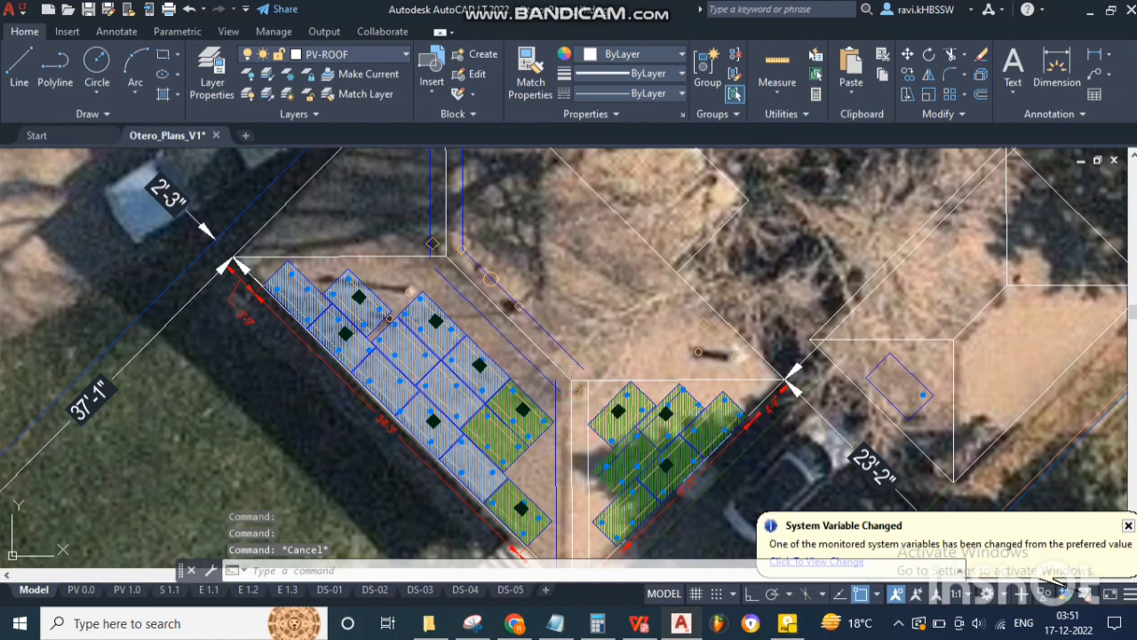
left_click(594, 405)
scroll(594, 407, "up", 3)
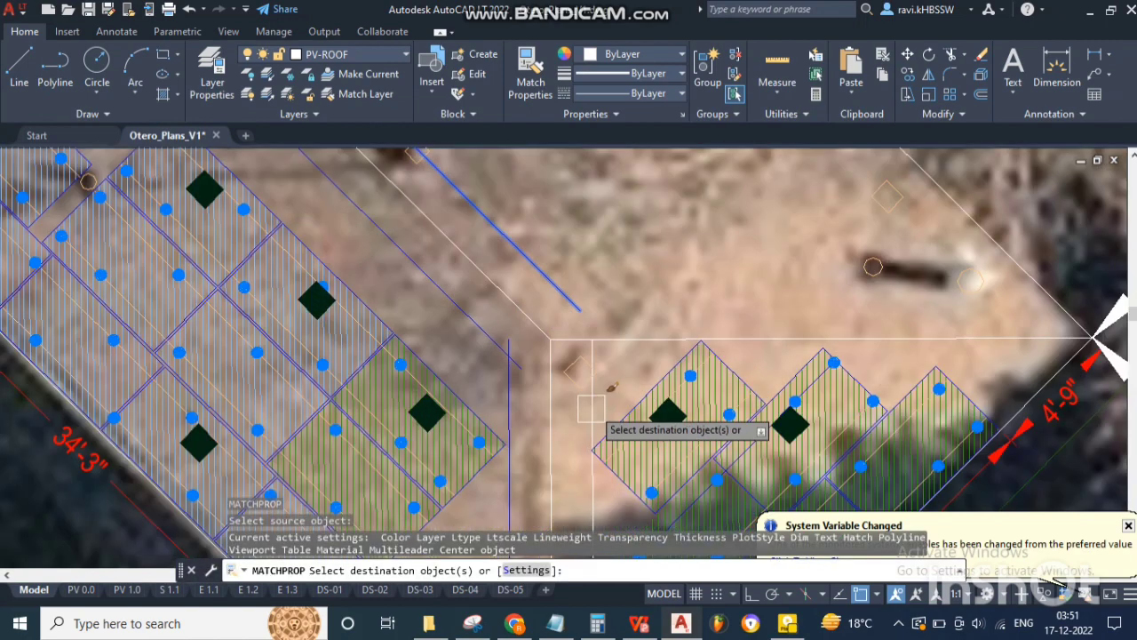
key("Escape")
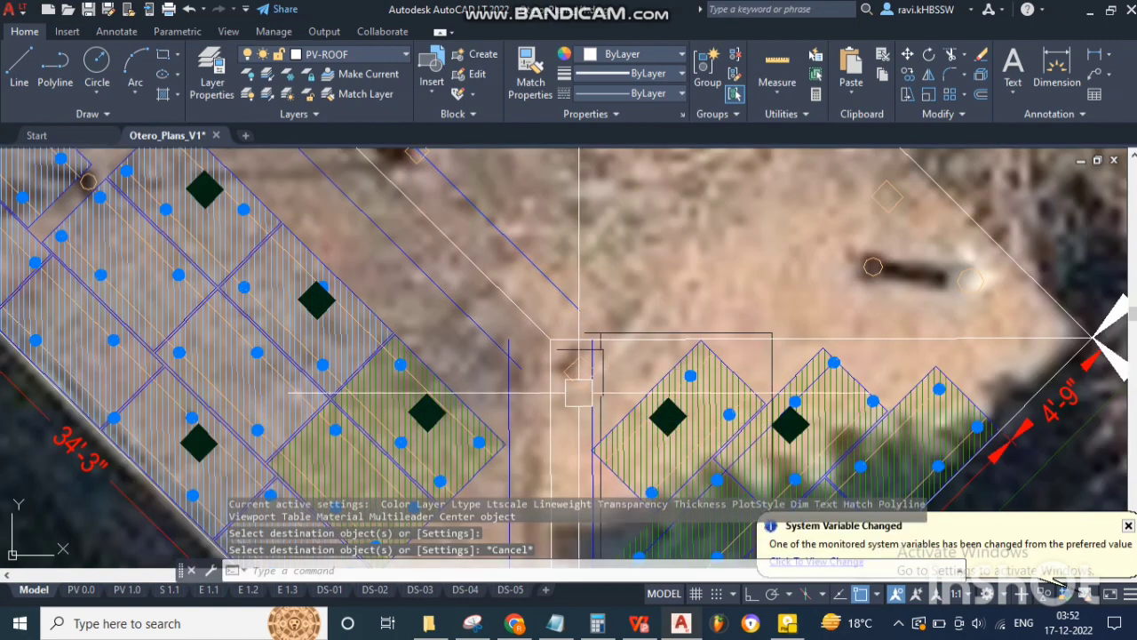
- Fillet the roof outline lines between the two module arrays into a sharp corner
type("f")
key("Return")
left_click(597, 418)
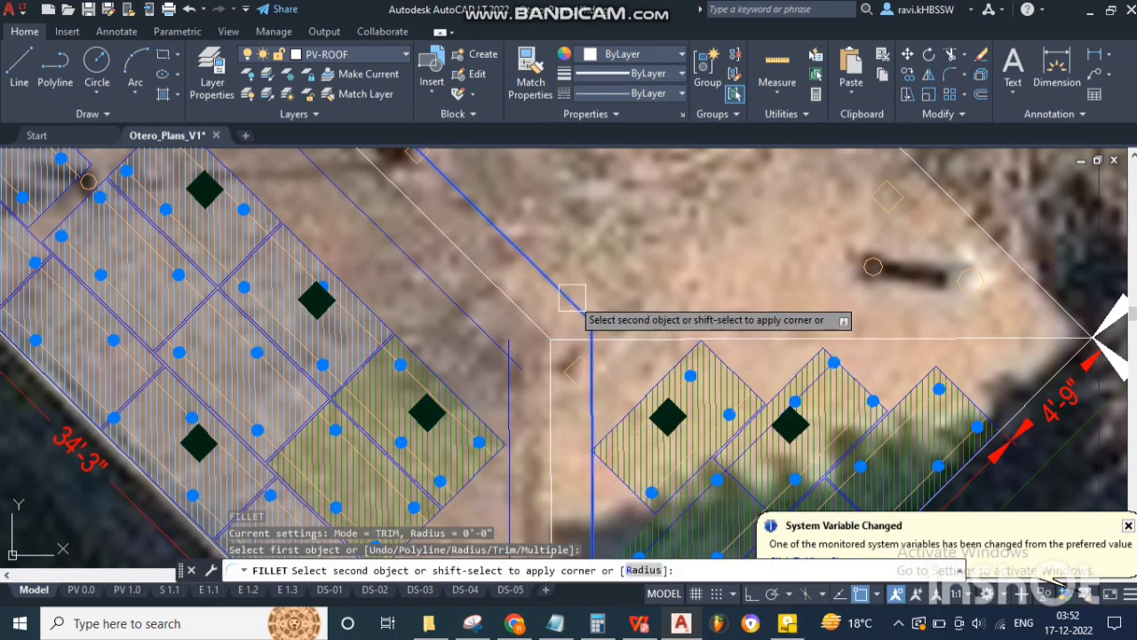
left_click(488, 330)
key("Return")
left_click(508, 383)
key("Escape")
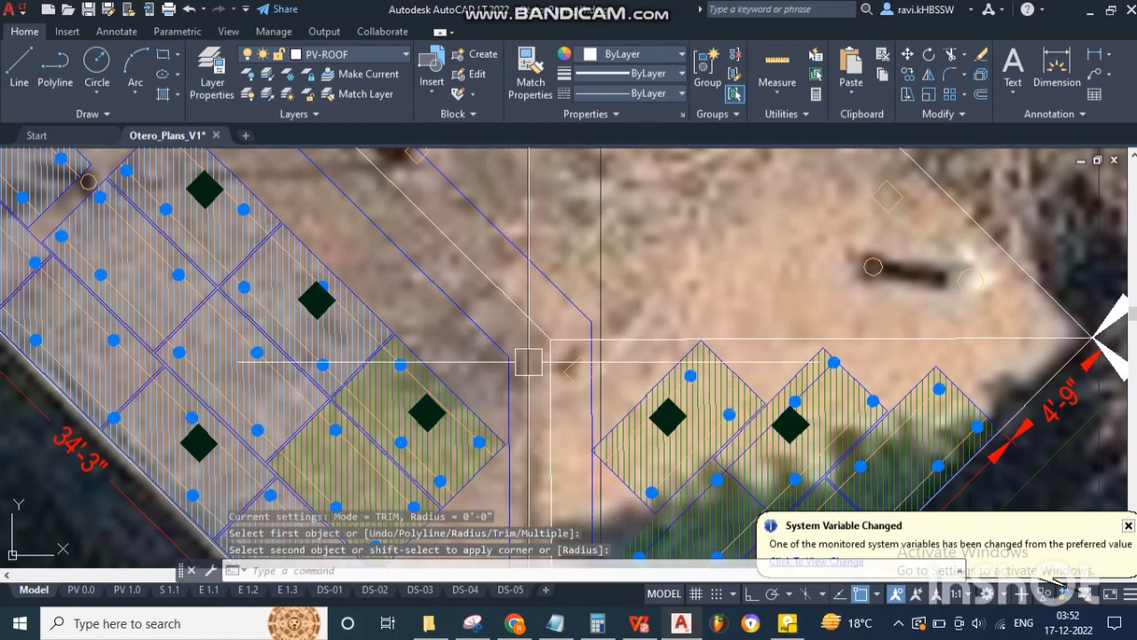
scroll(563, 365, "down", 5)
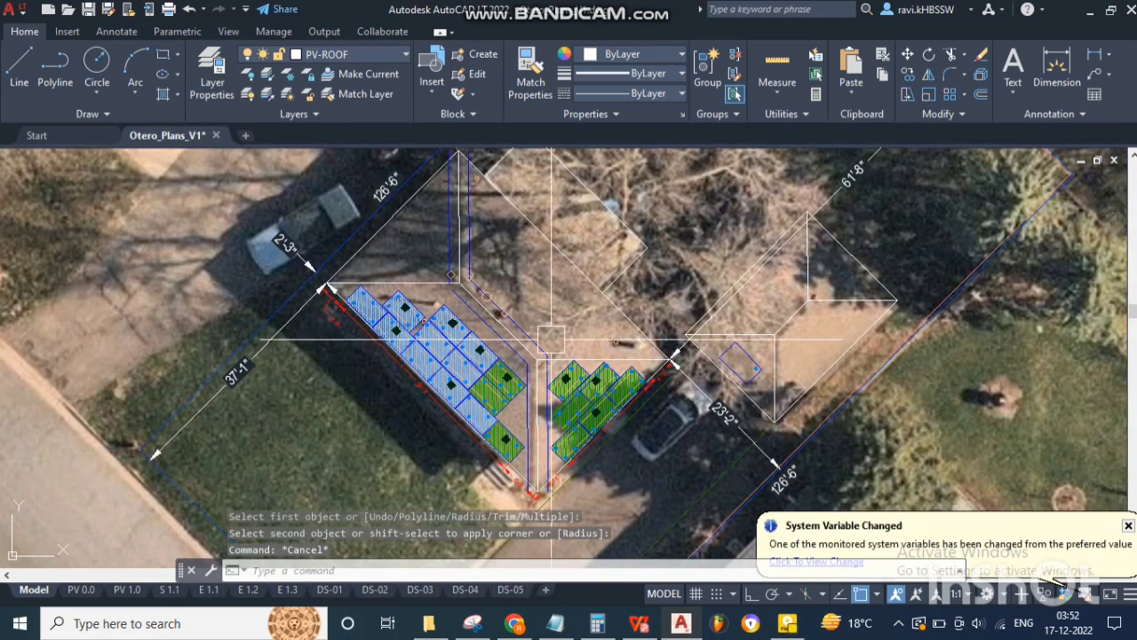
left_click(515, 623)
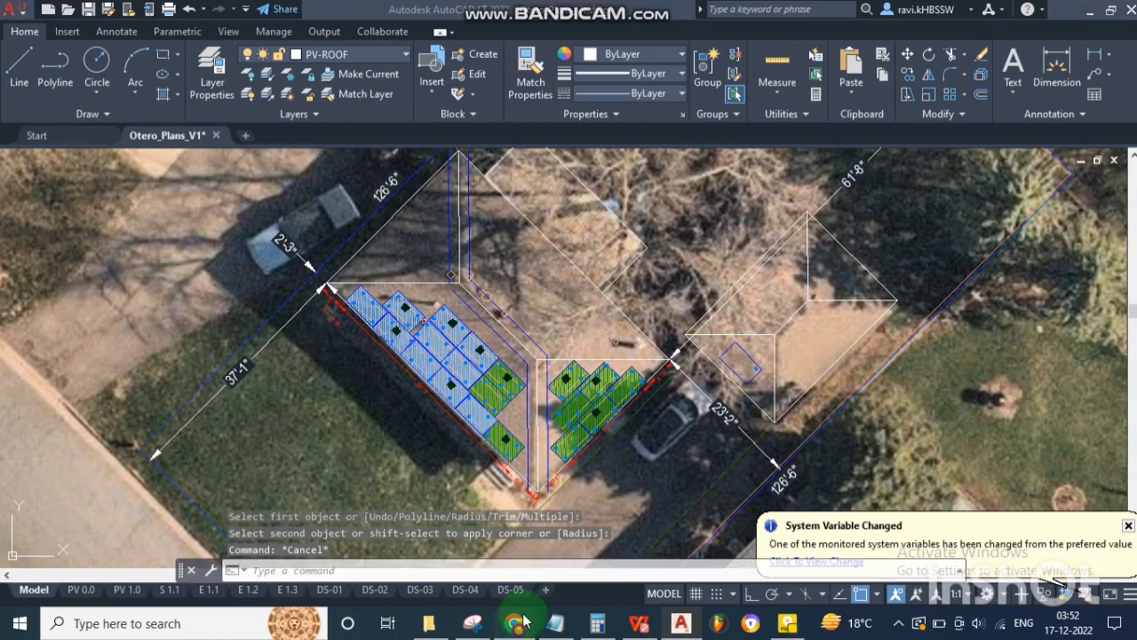
scroll(560, 358, "down", 3)
scroll(562, 346, "down", 2)
key("Right")
key("Right")
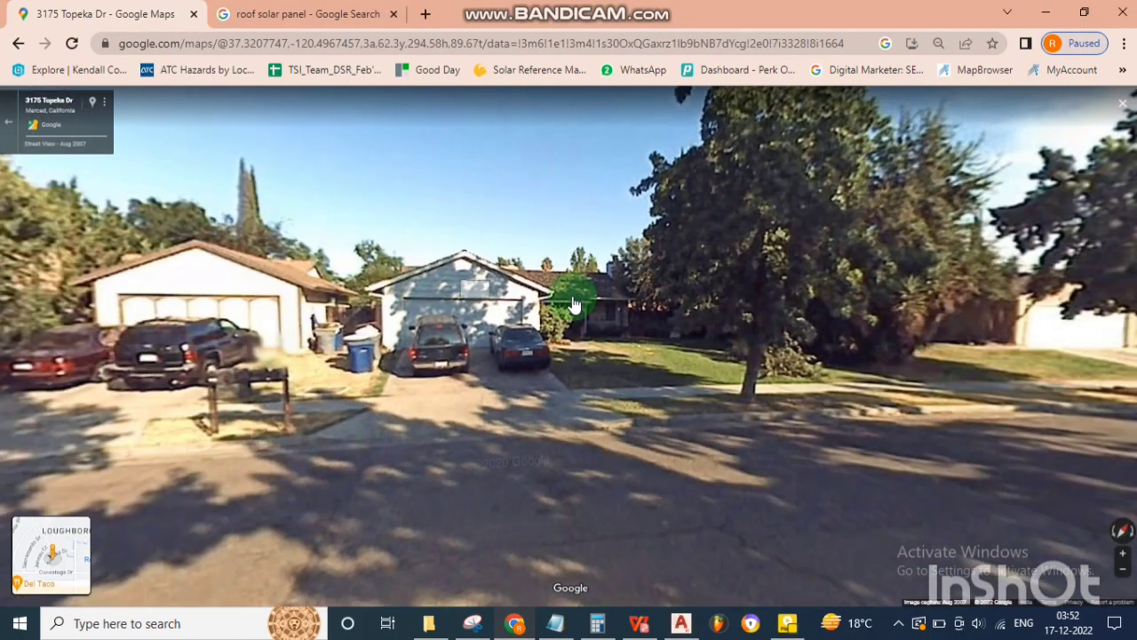
key("Right")
key("Right")
scroll(573, 304, "up", 2)
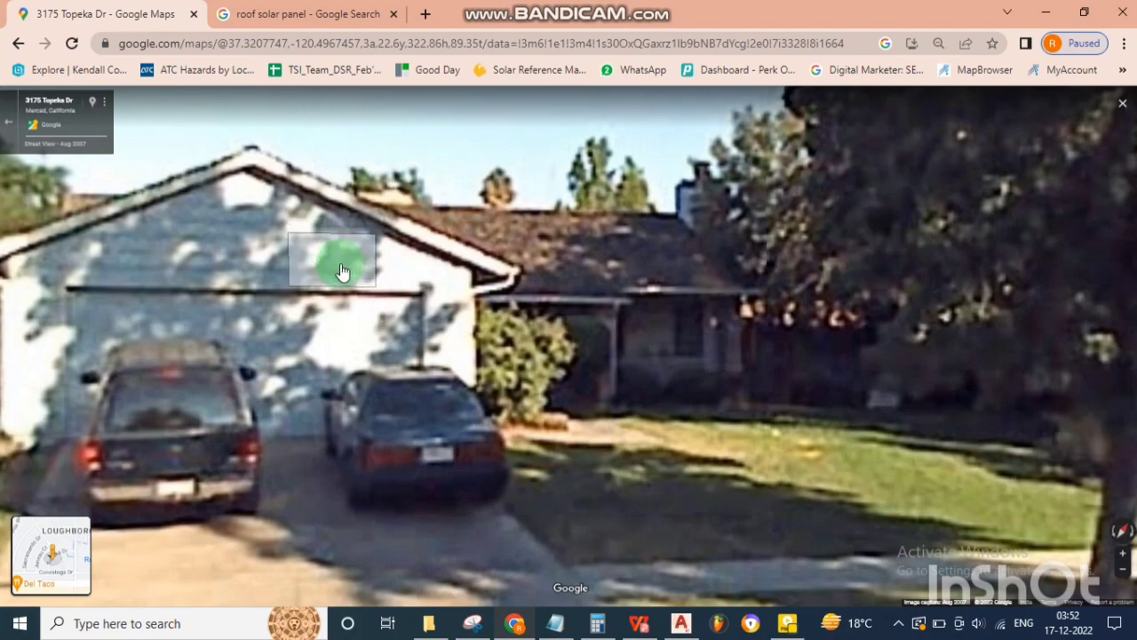
scroll(329, 254, "down", 2)
left_click(502, 289)
double_click(459, 272)
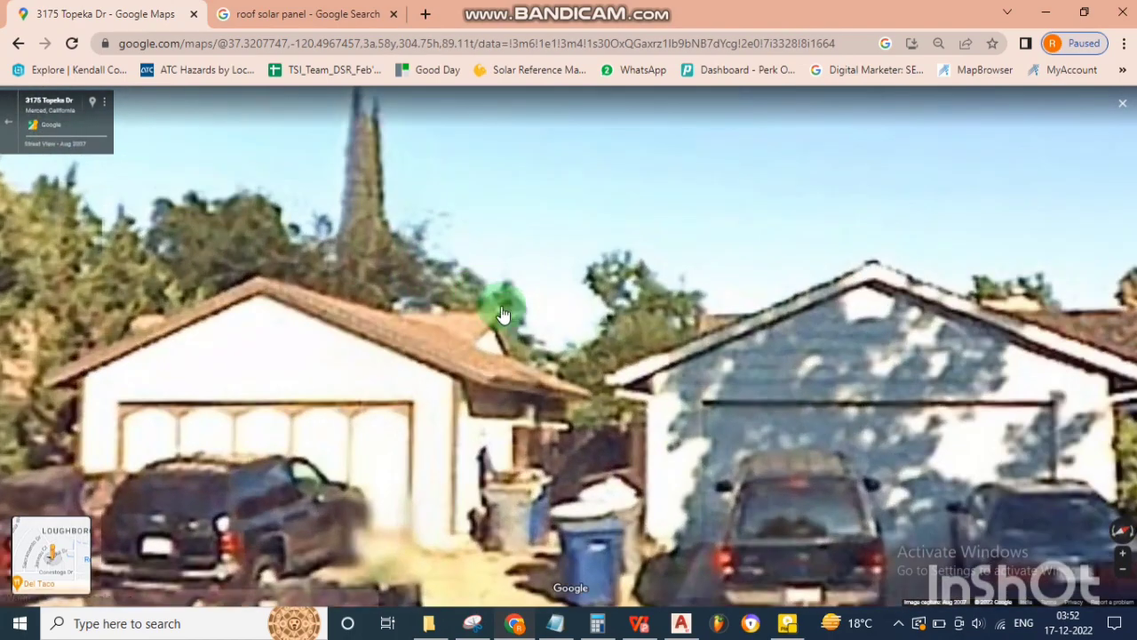
left_click(681, 623)
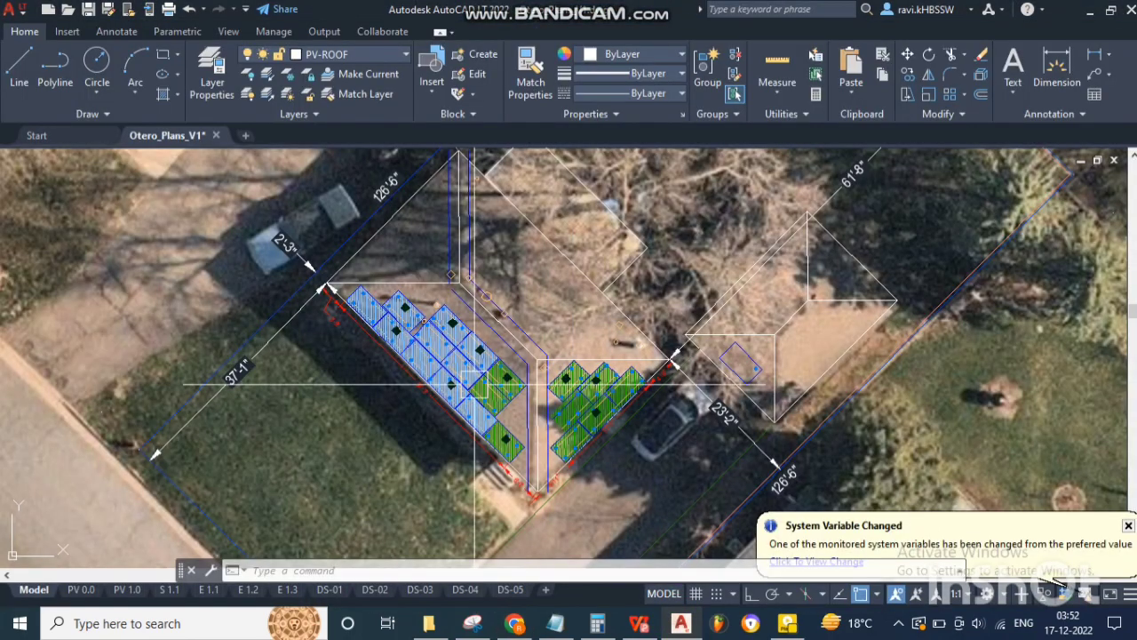
scroll(504, 358, "down", 2)
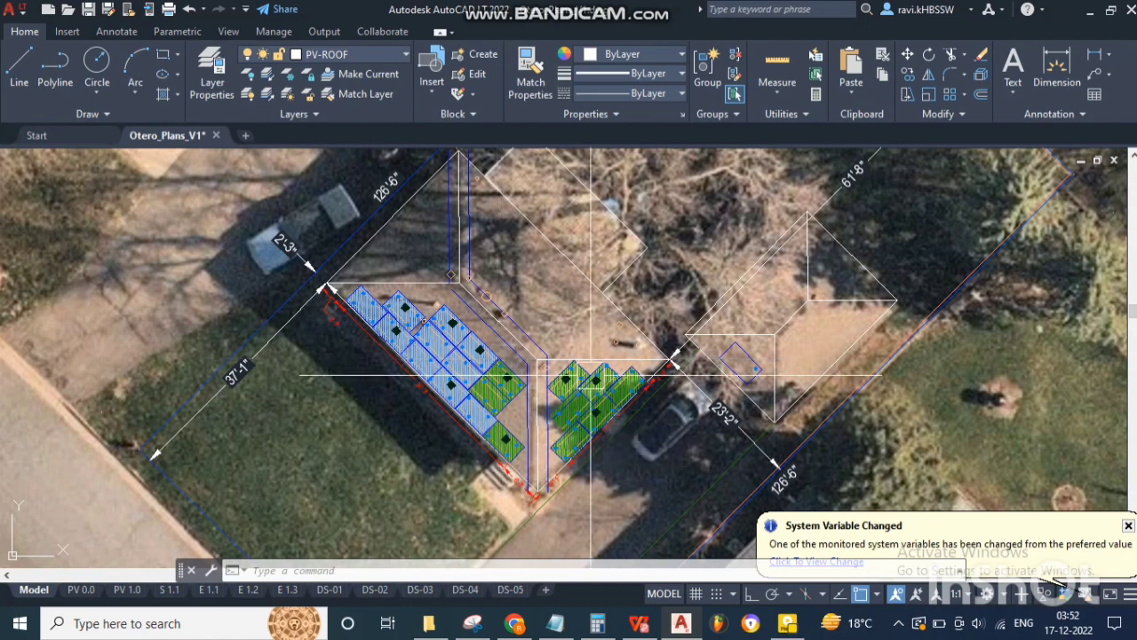
scroll(516, 313, "down", 3)
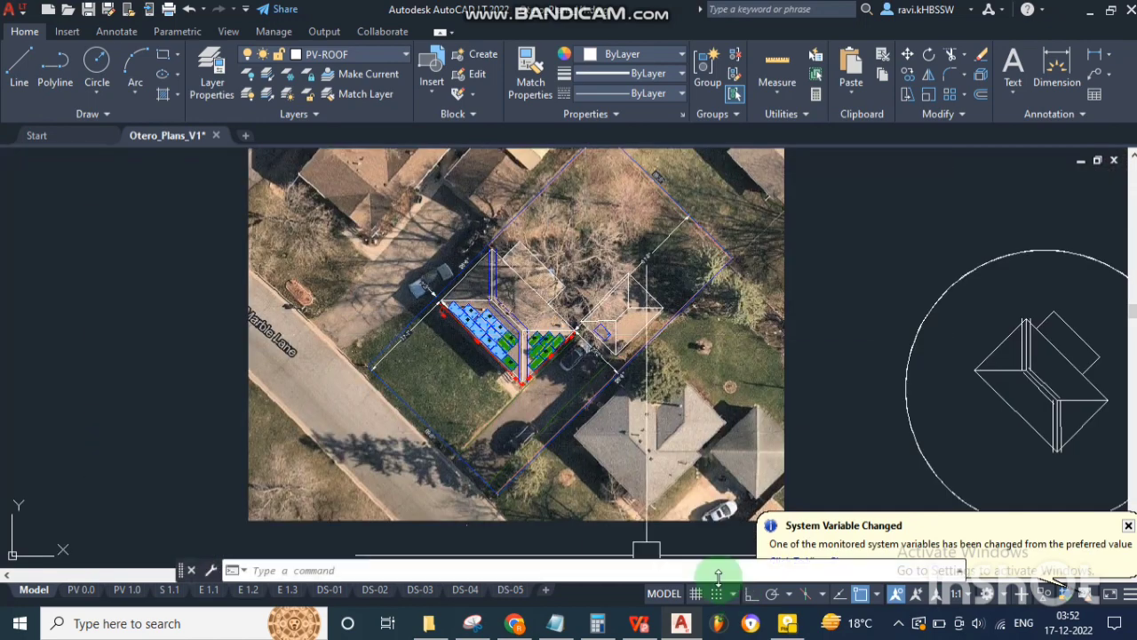
left_click(898, 623)
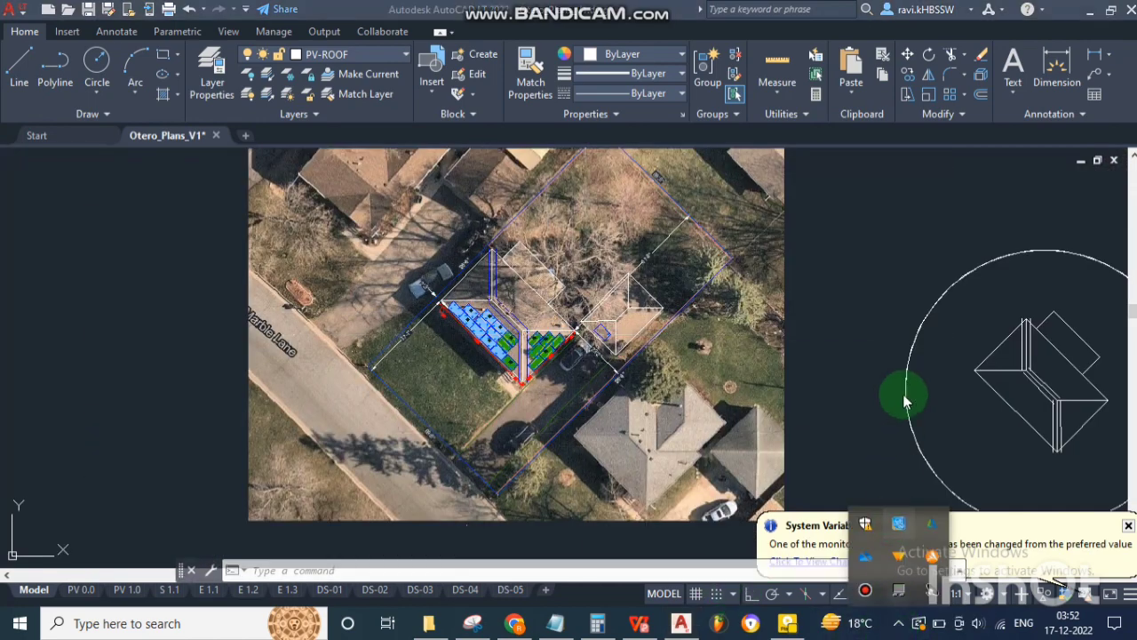
left_click(864, 591)
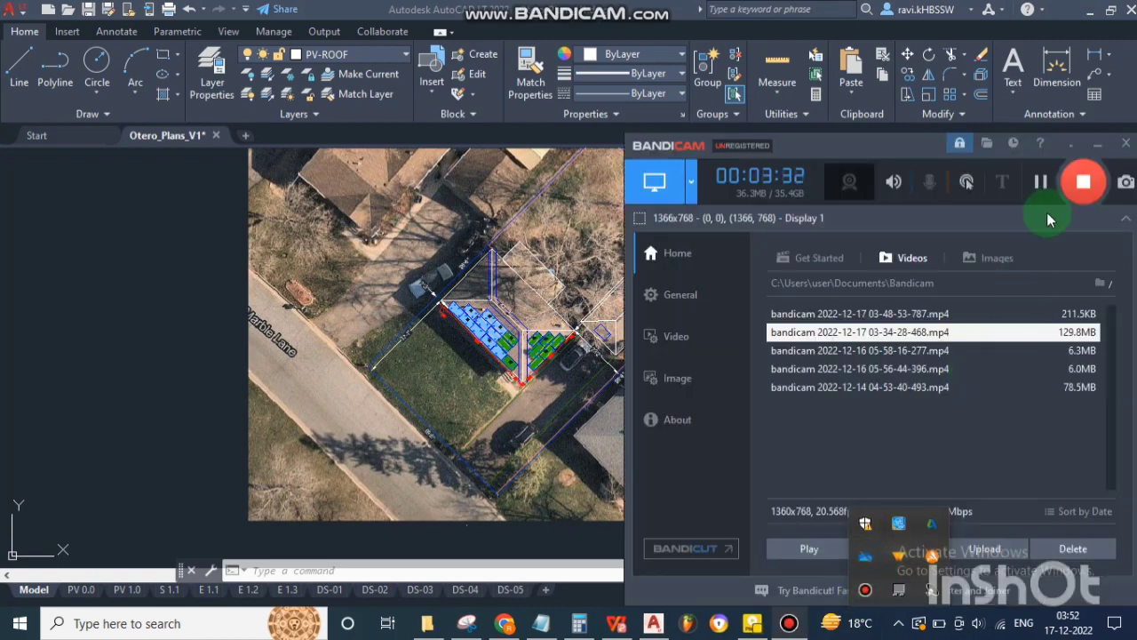
left_click(1080, 183)
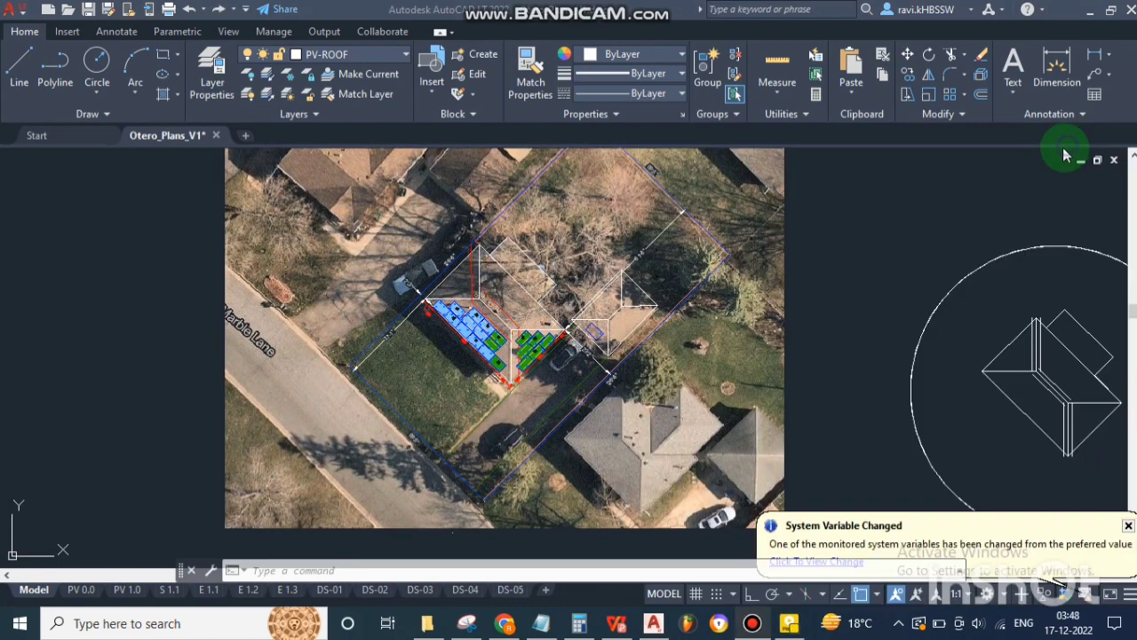
- Pan the 3D map to the row of houses, show the house's details, and start a new snip
left_click_drag(618, 424, 447, 279)
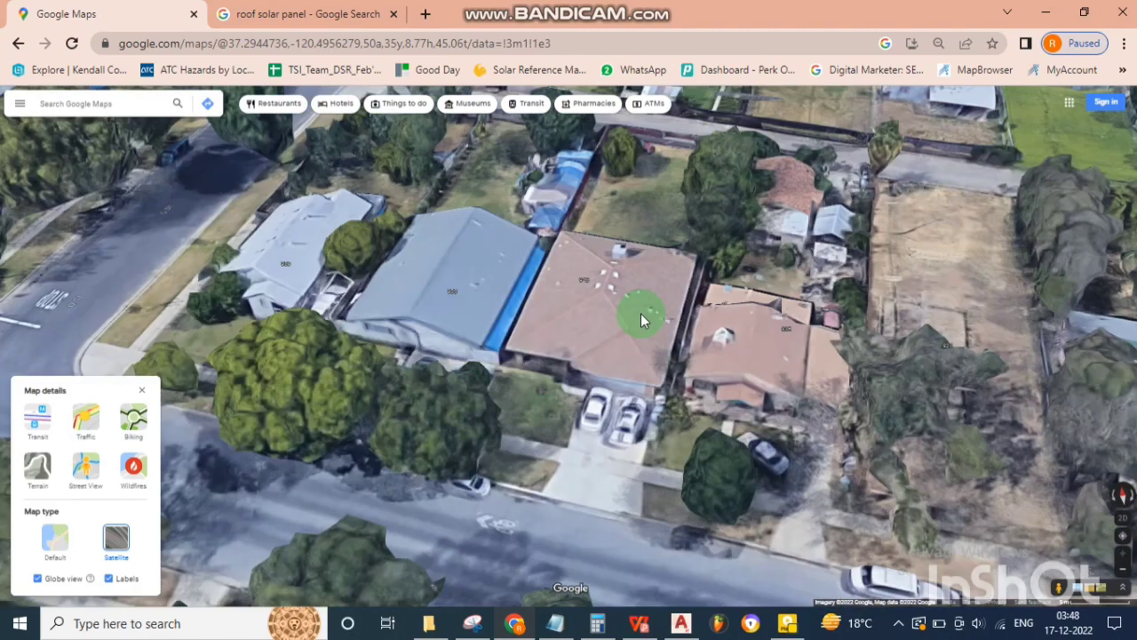
left_click_drag(645, 317, 722, 292)
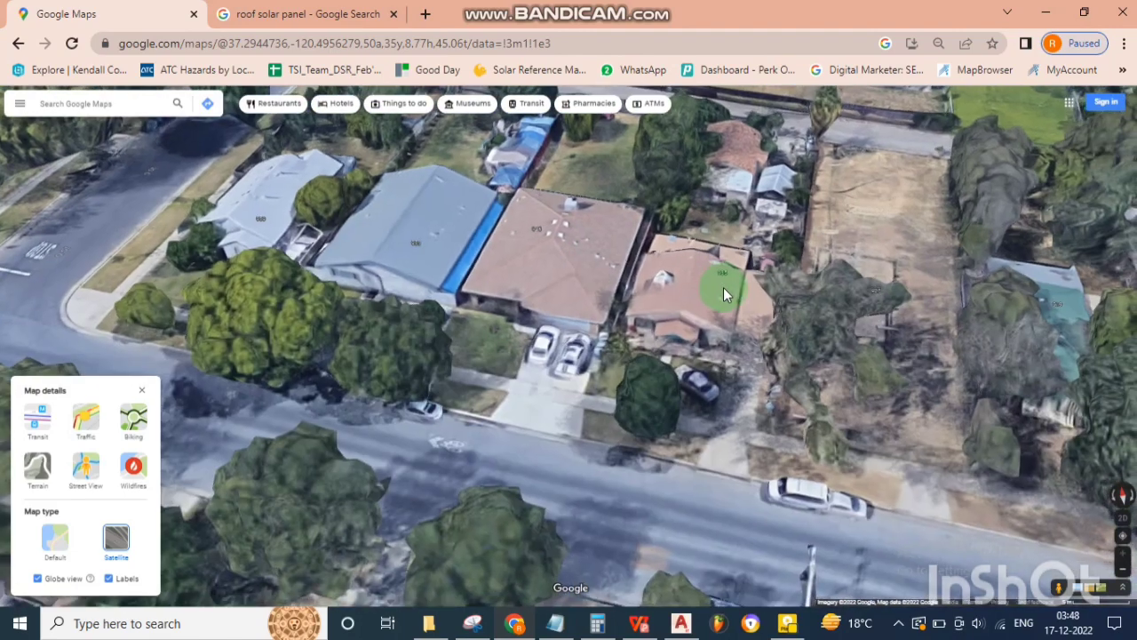
left_click(622, 354)
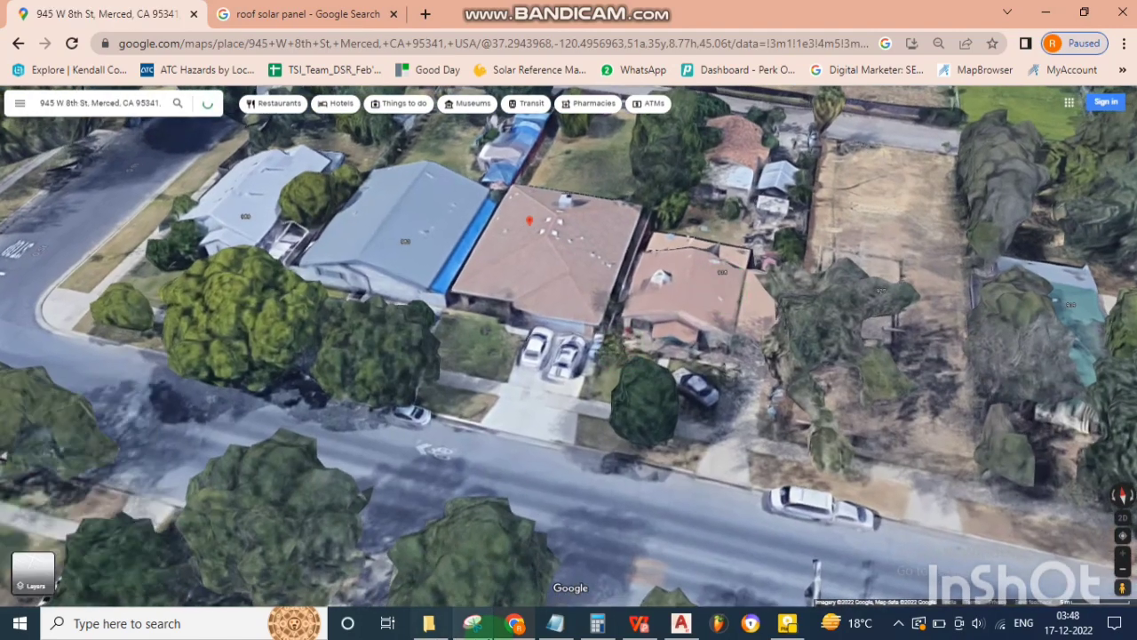
left_click(472, 623)
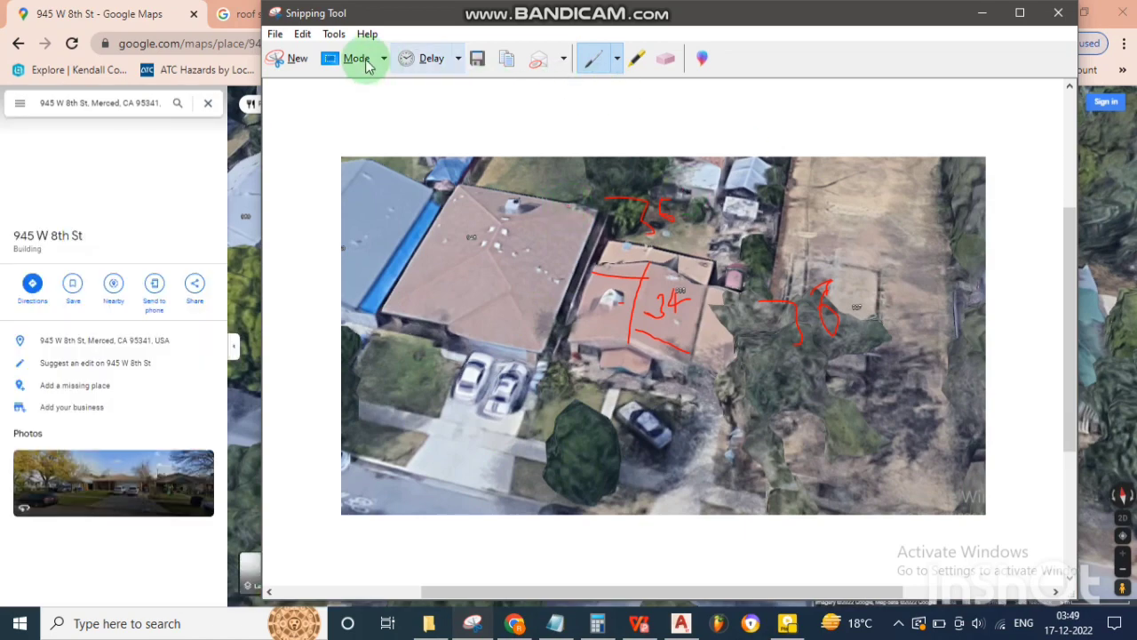
left_click(287, 58)
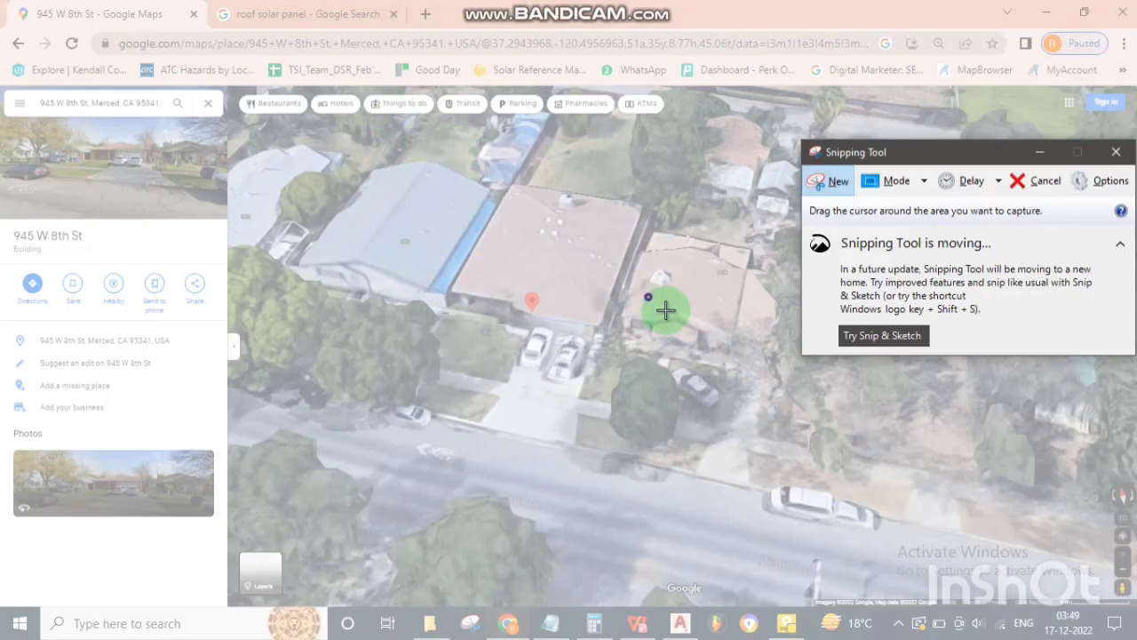
- Snip the houses and hand-write 34' in red beside the lot
left_click_drag(451, 151, 1012, 559)
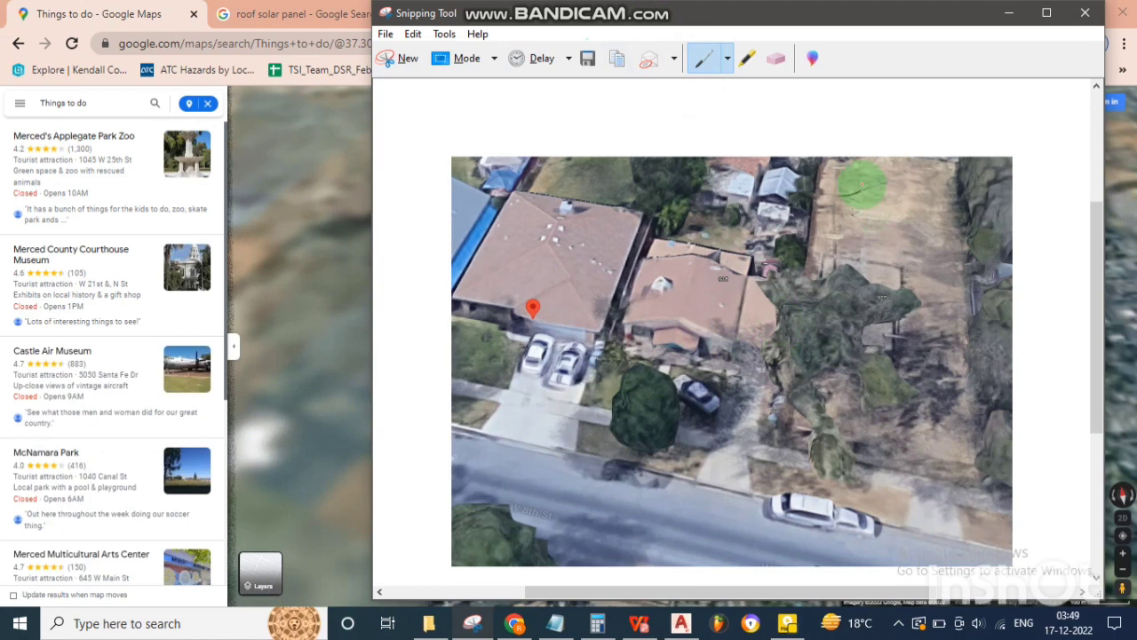
mouse_move(849, 180)
left_mouse_down()
mouse_move(864, 184)
mouse_move(826, 203)
mouse_move(896, 187)
left_mouse_up()
left_click_drag(898, 235, 896, 183)
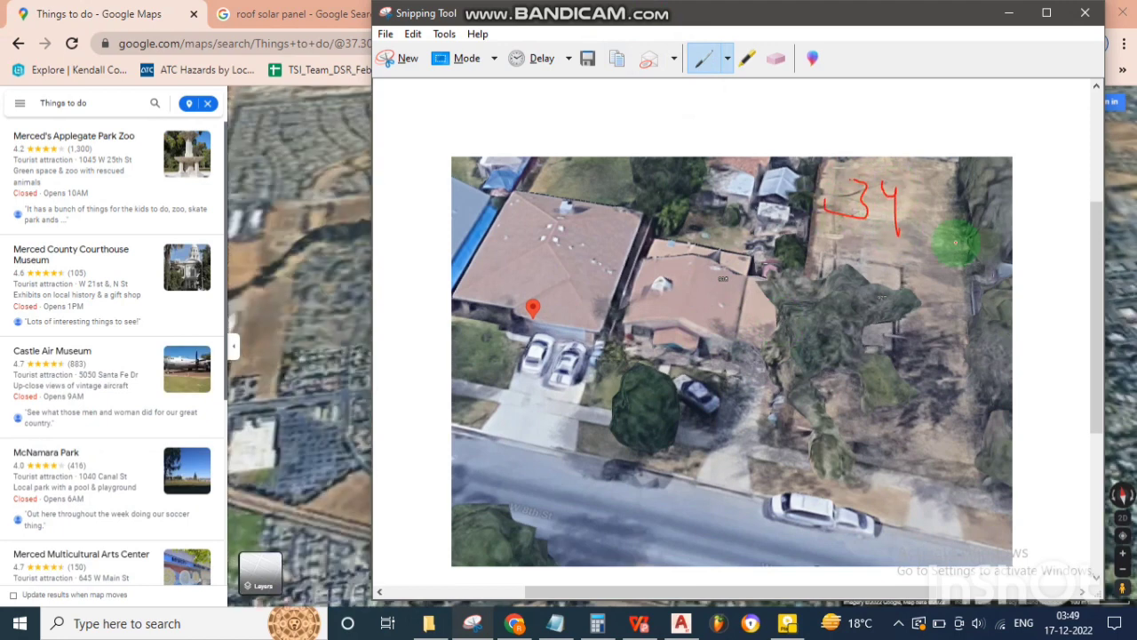
left_click_drag(921, 227, 915, 230)
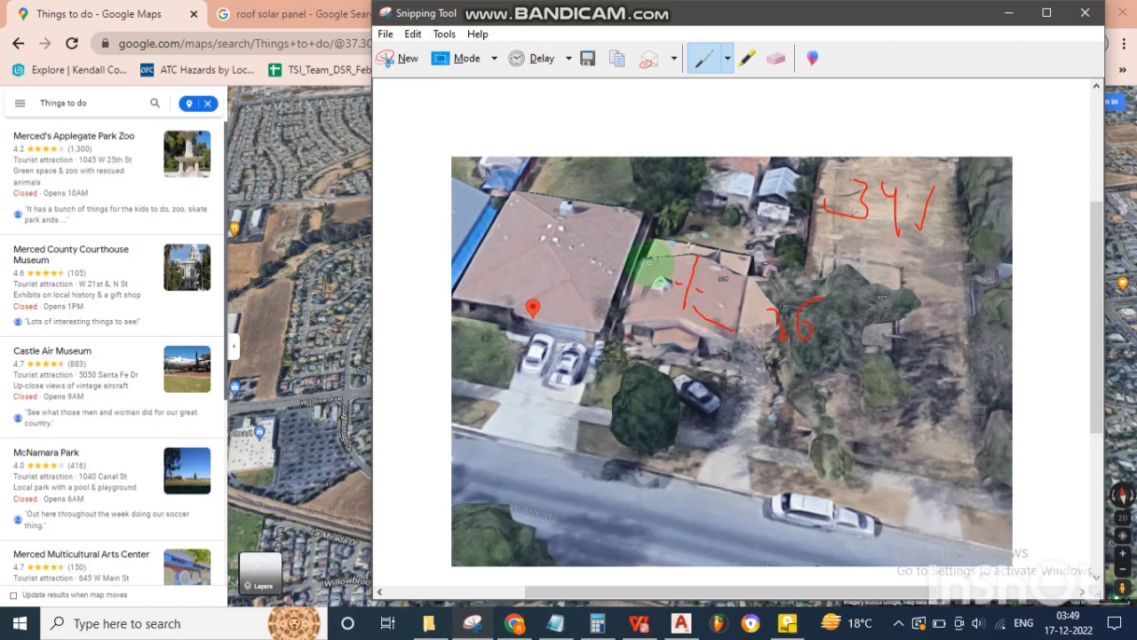
- Draw red dimension lines on the roof, circle the front area, and loop the top-left roof corner
left_click_drag(646, 262, 677, 266)
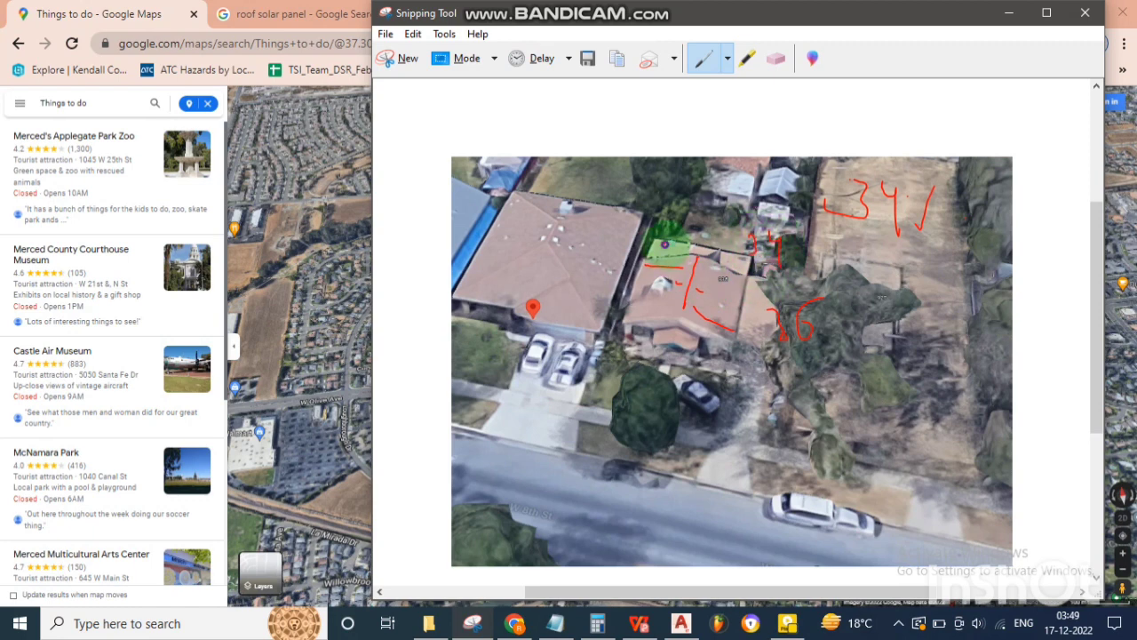
left_click_drag(665, 241, 670, 202)
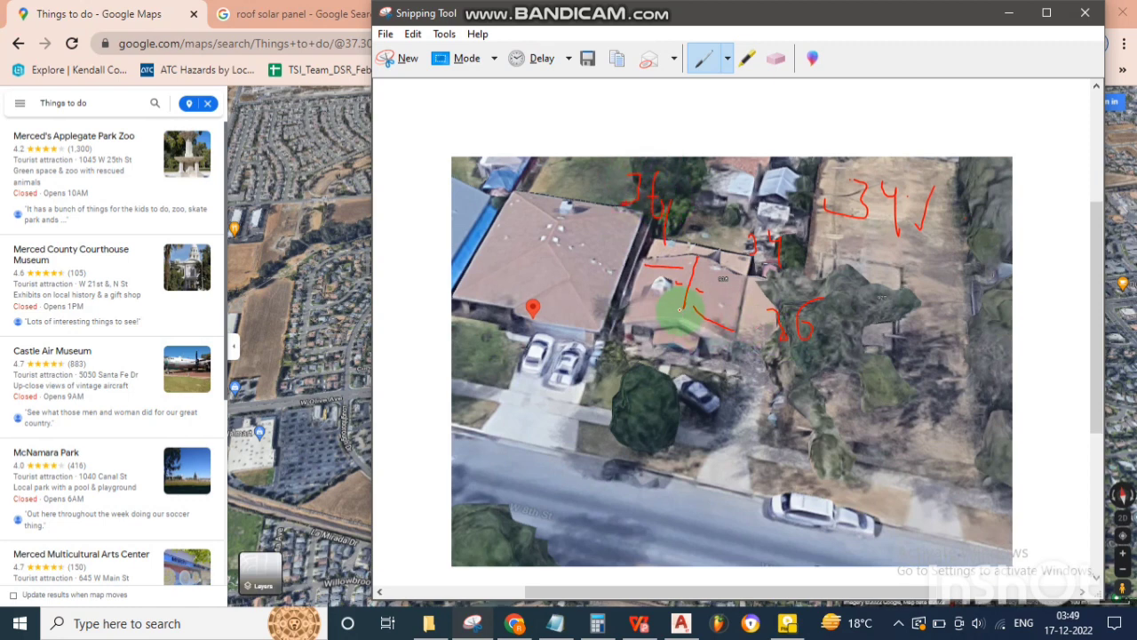
left_click_drag(704, 304, 695, 336)
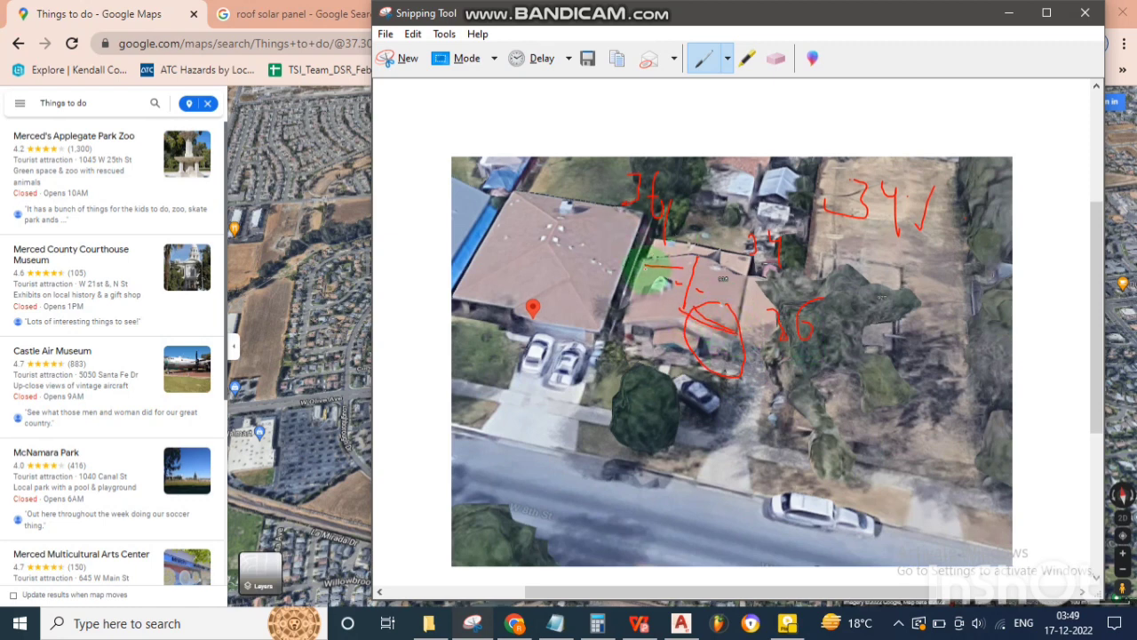
left_click_drag(675, 265, 707, 264)
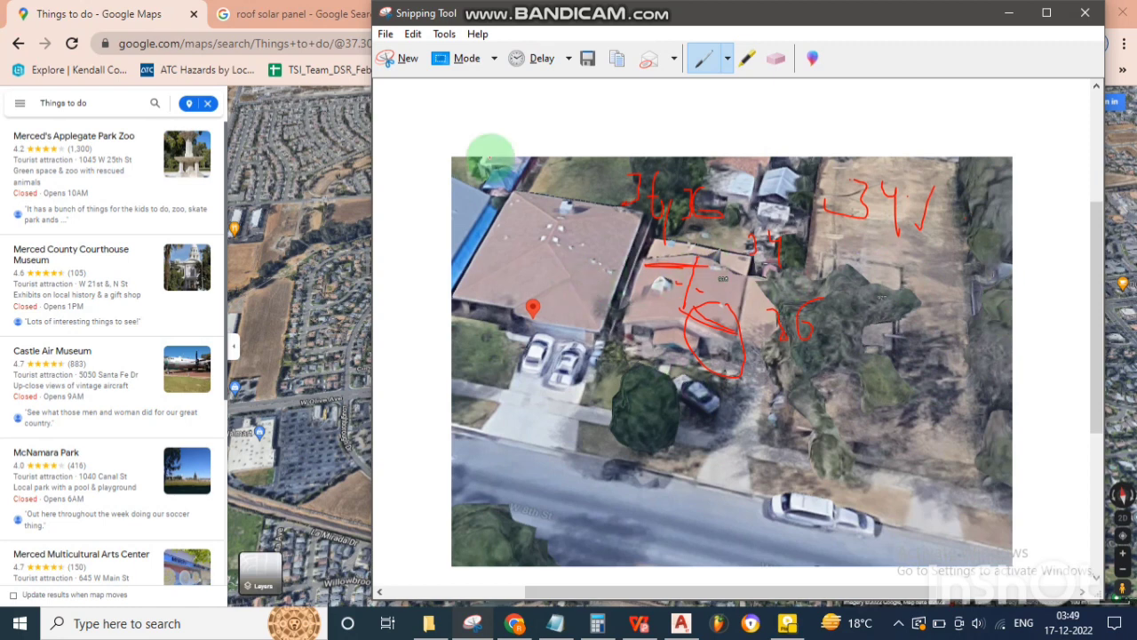
left_click_drag(473, 110, 480, 173)
left_click_drag(527, 202, 473, 114)
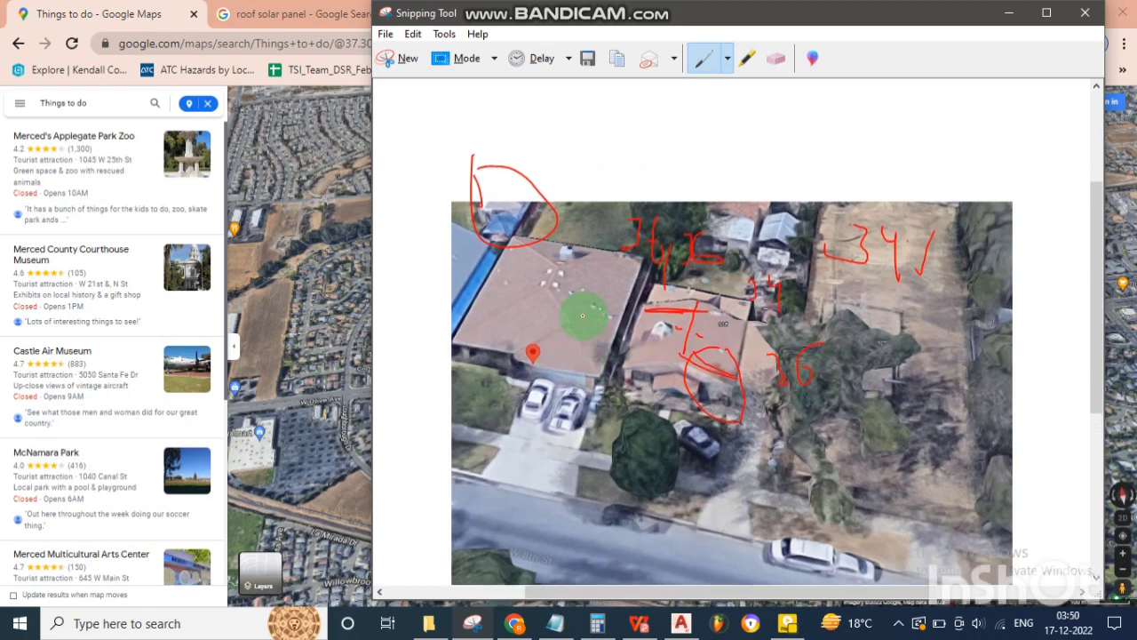
scroll(585, 316, "up", 1)
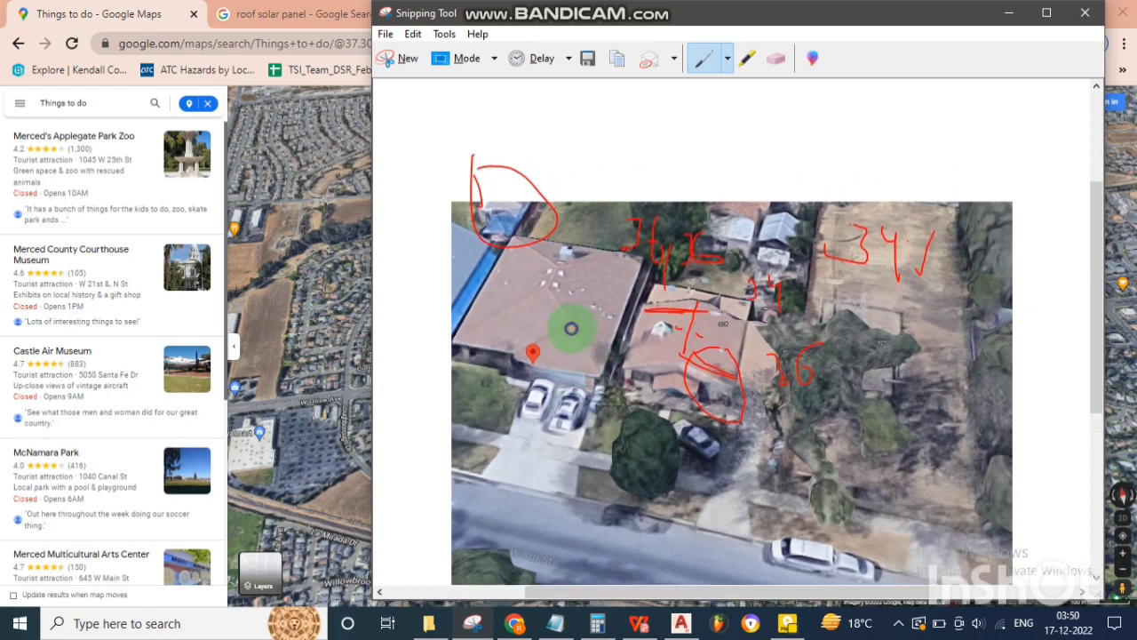
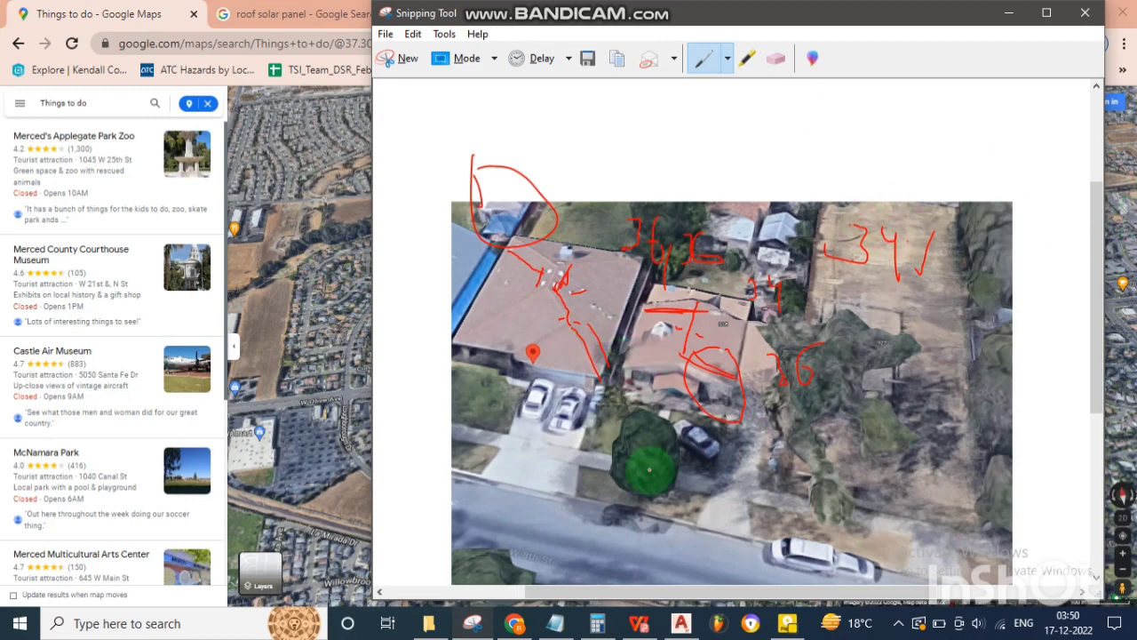
- Return to the map and zoom the 3D satellite view into the house until Street View opens
key("alt+Tab")
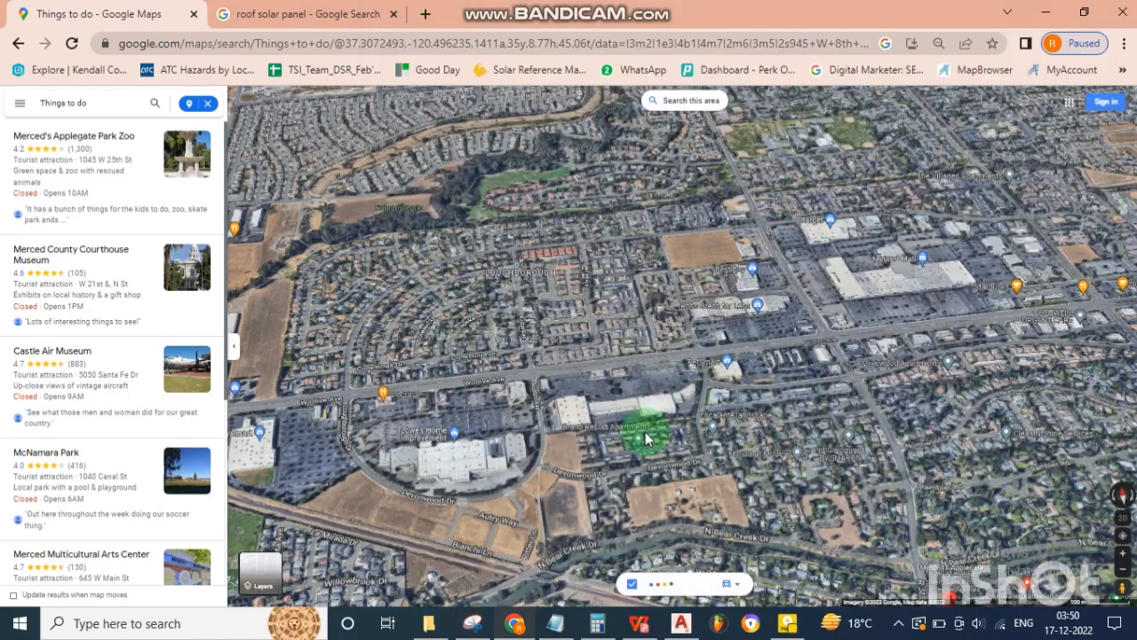
scroll(475, 324, "up", 3)
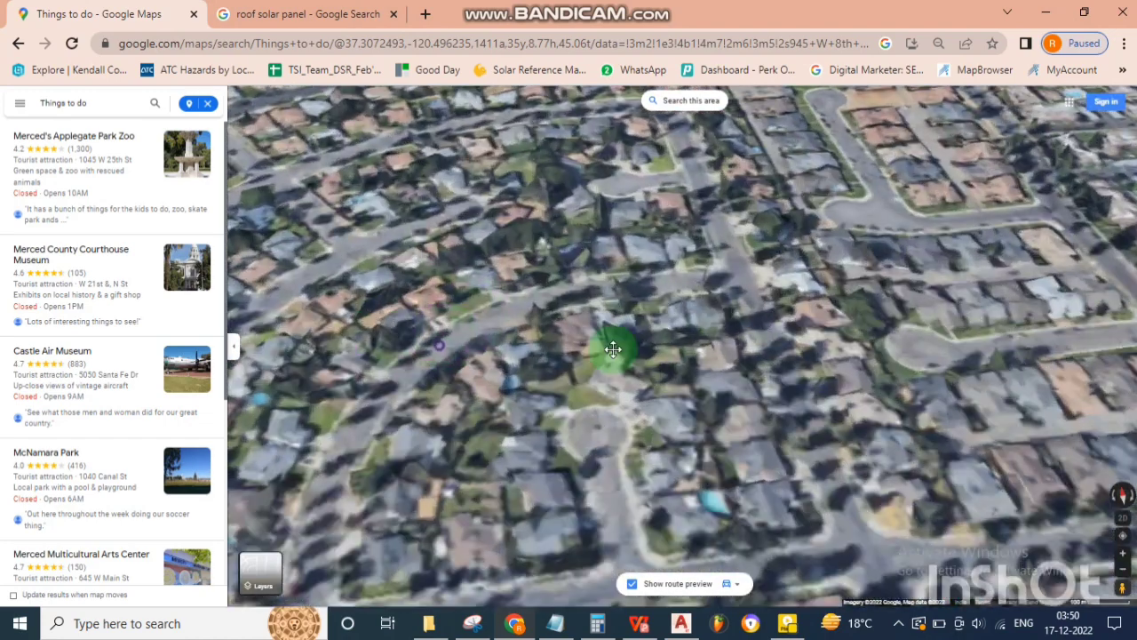
scroll(564, 363, "up", 3)
scroll(573, 373, "up", 2)
scroll(604, 398, "up", 2)
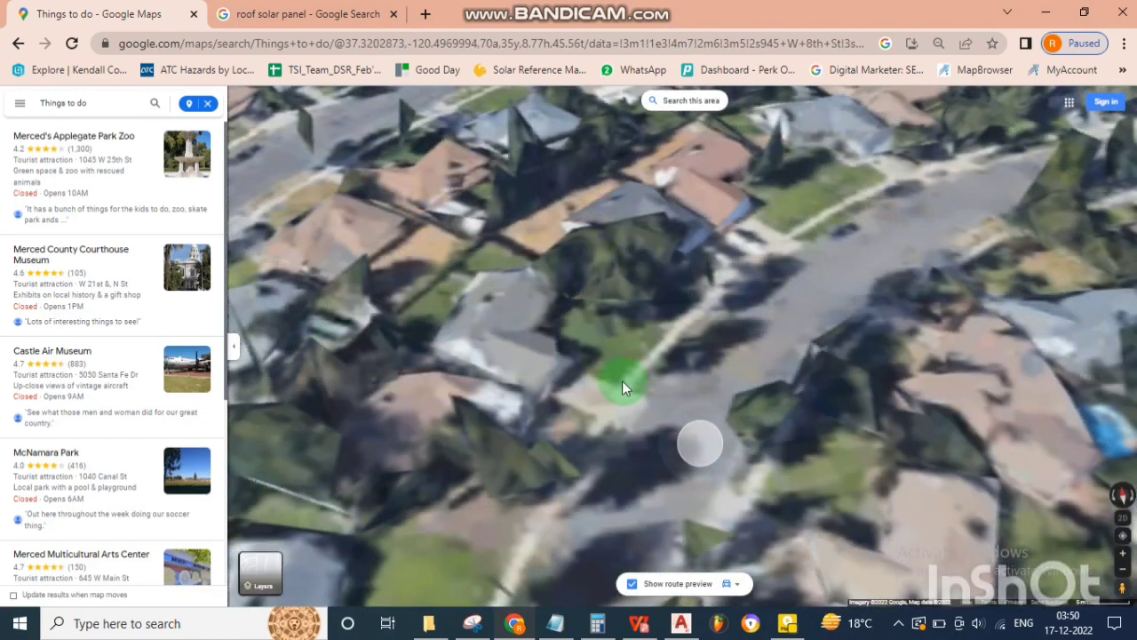
scroll(620, 384, "up", 2)
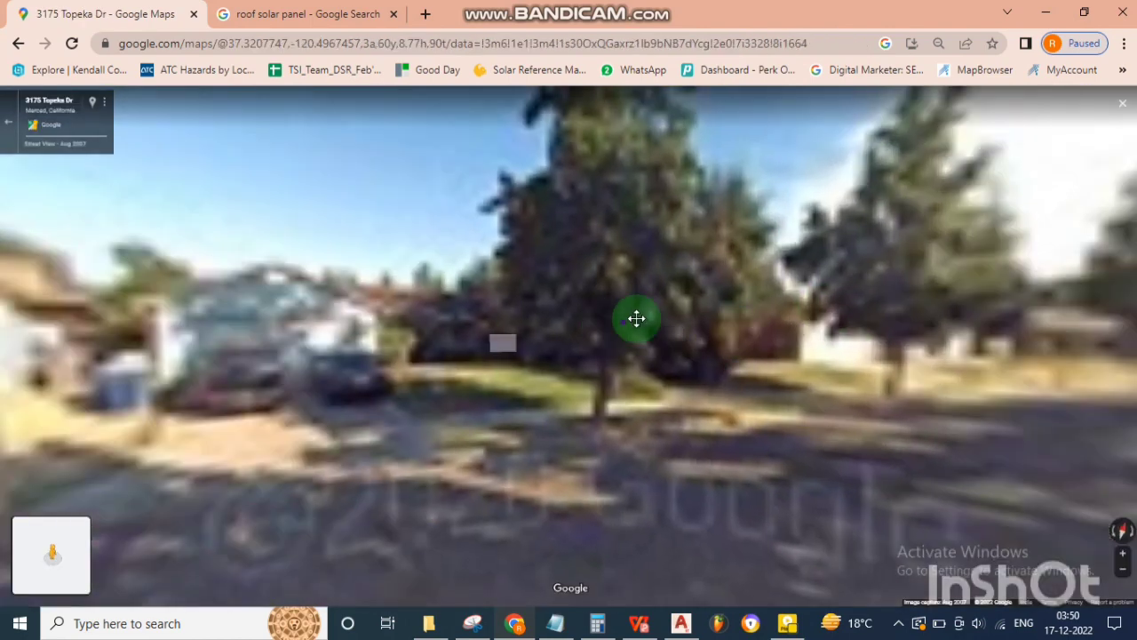
- Move forward along the street and zoom in on the left house's garage and roof
left_click(635, 317)
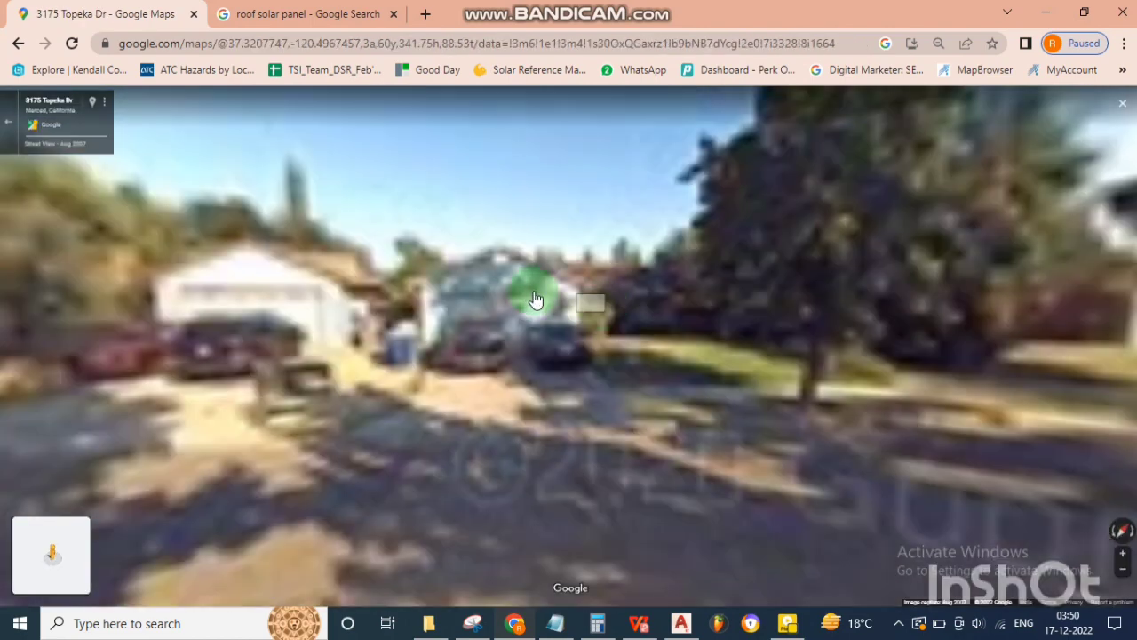
left_click(532, 297)
scroll(530, 233, "down", 2)
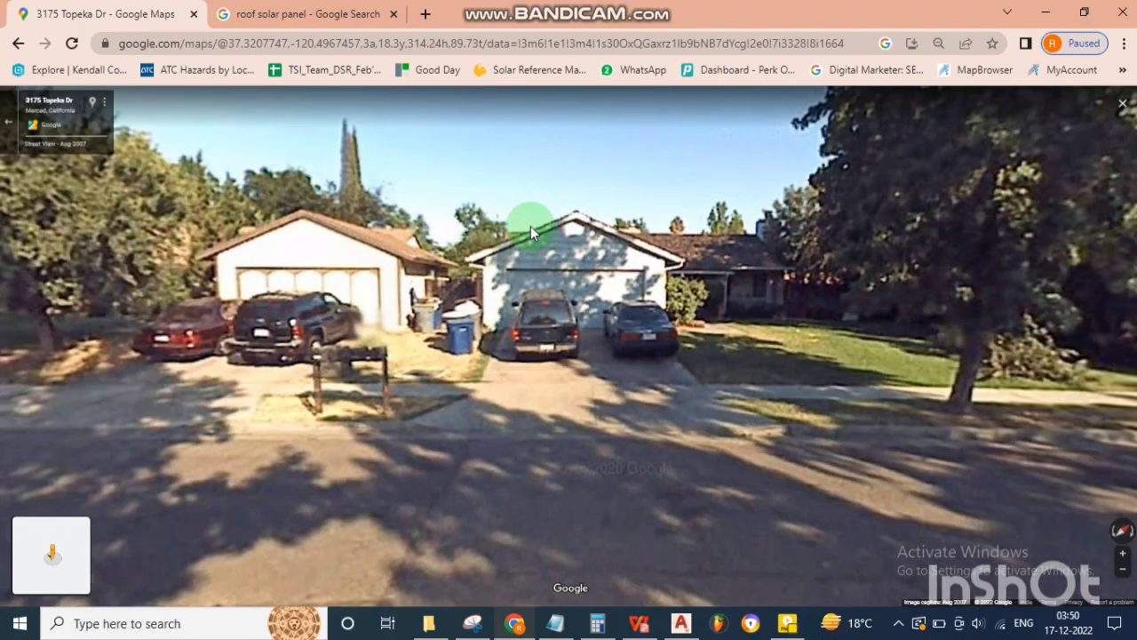
left_click(525, 226)
scroll(370, 244, "down", 2)
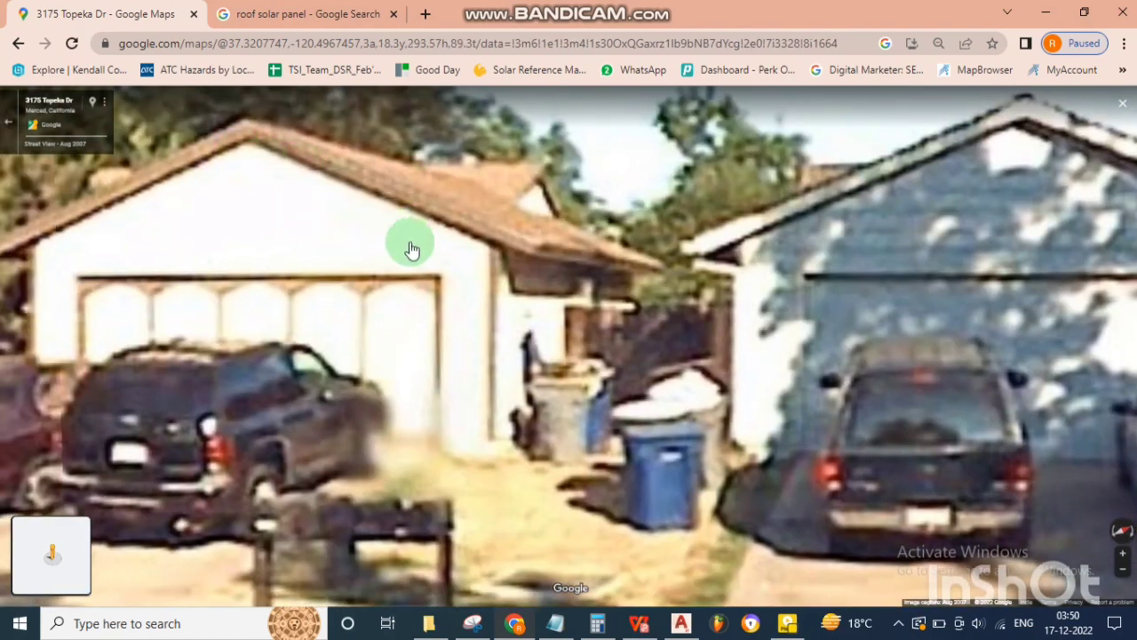
scroll(548, 242, "down", 3)
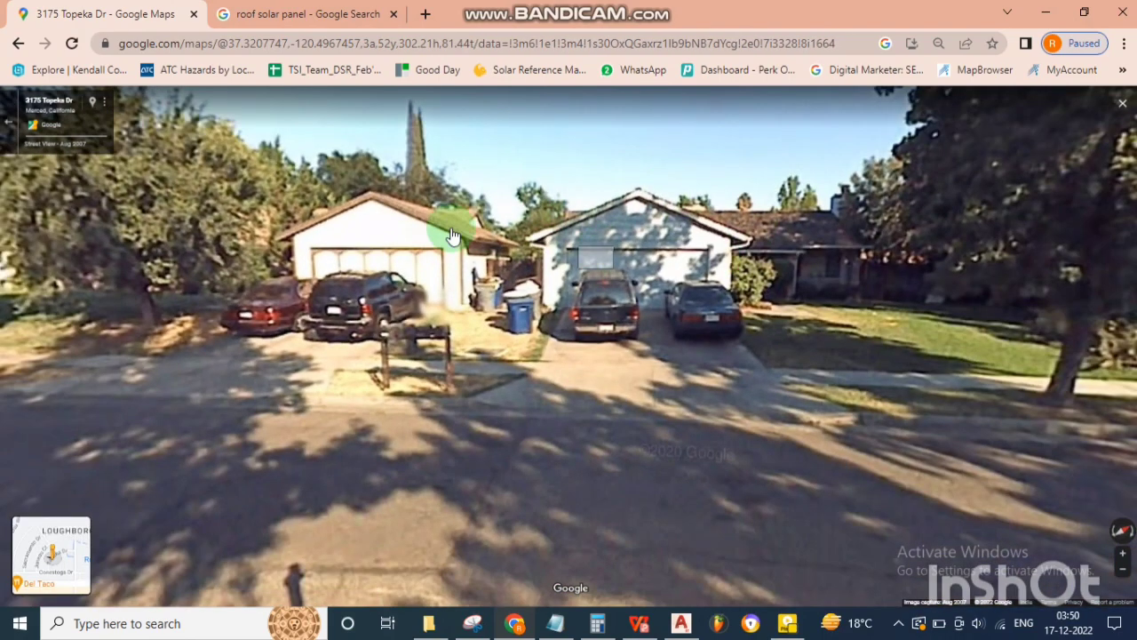
scroll(436, 210, "up", 3)
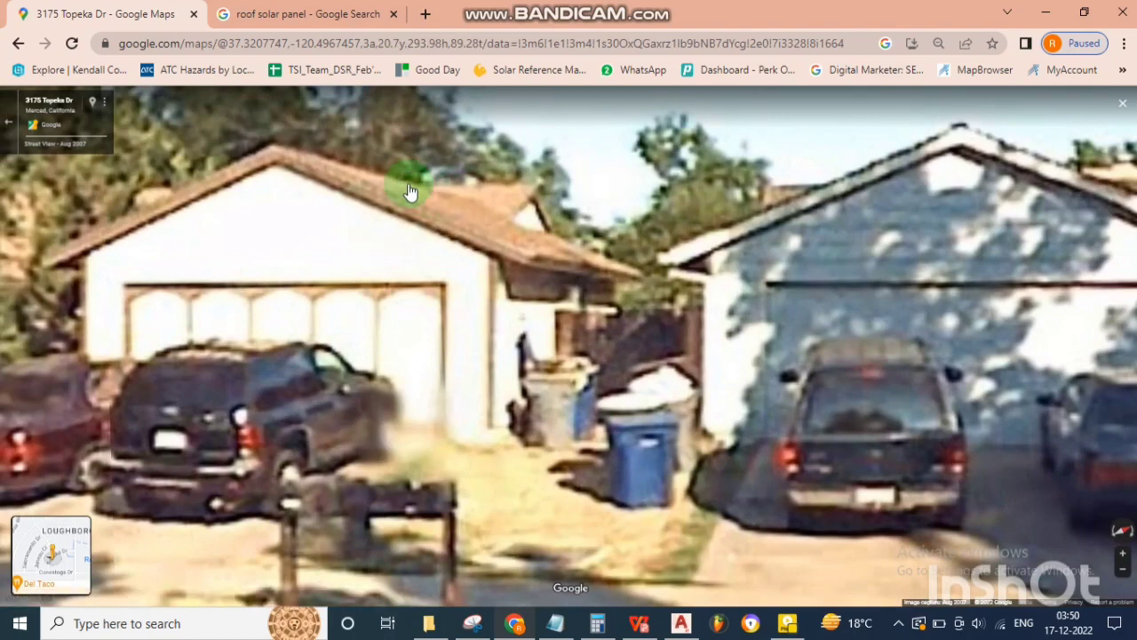
- Capture a new snip of both garages from the Street View
left_click(473, 624)
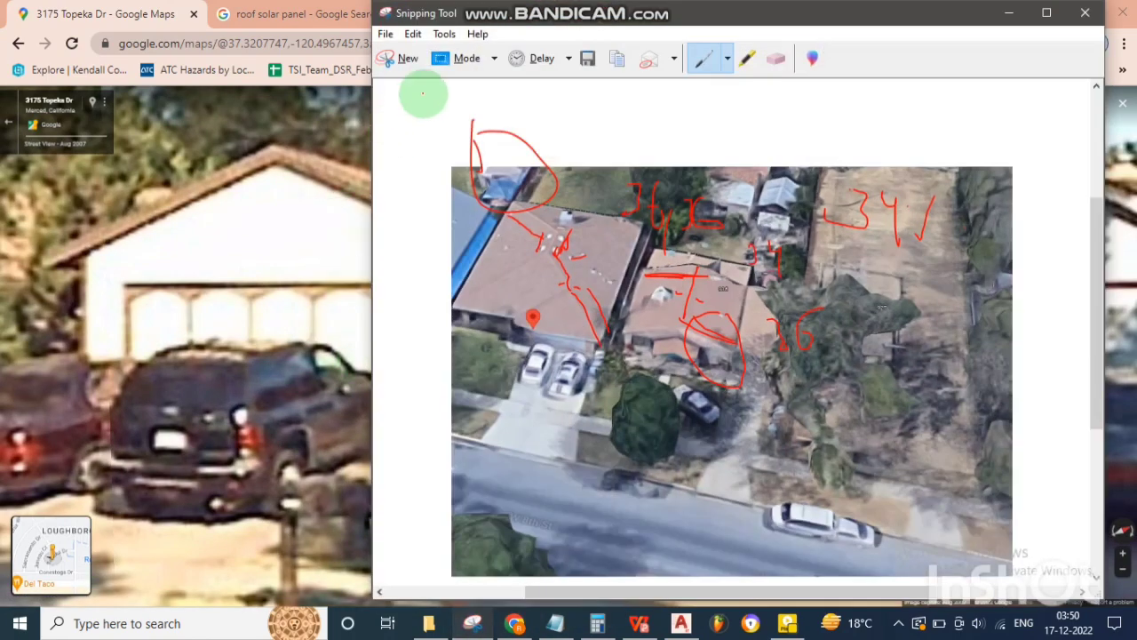
key("ctrl+n")
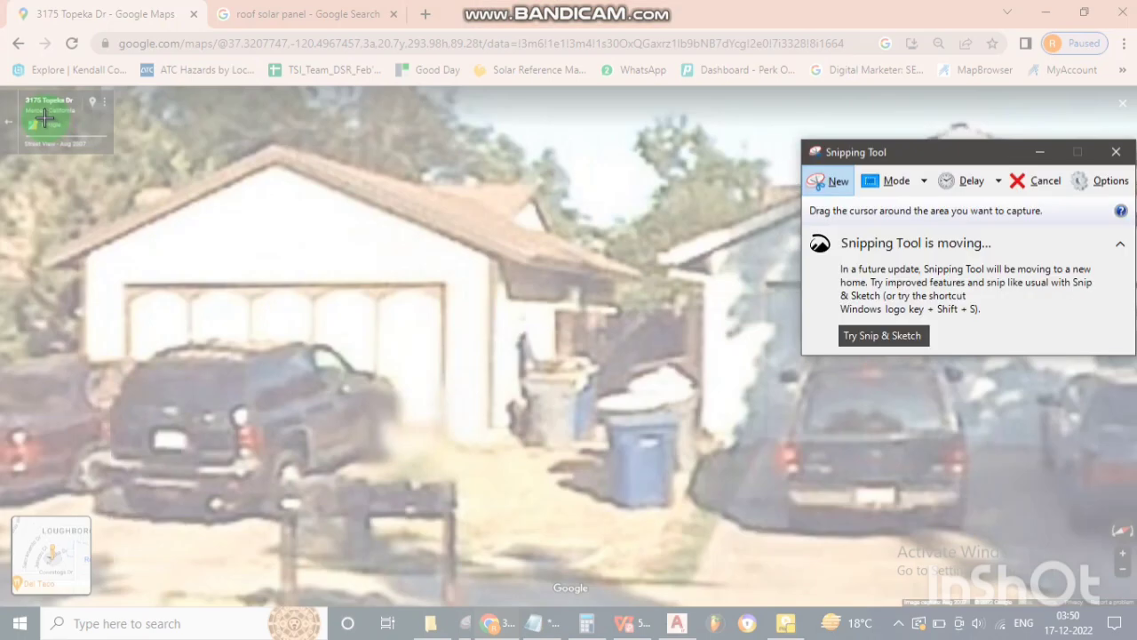
left_click_drag(44, 119, 1136, 439)
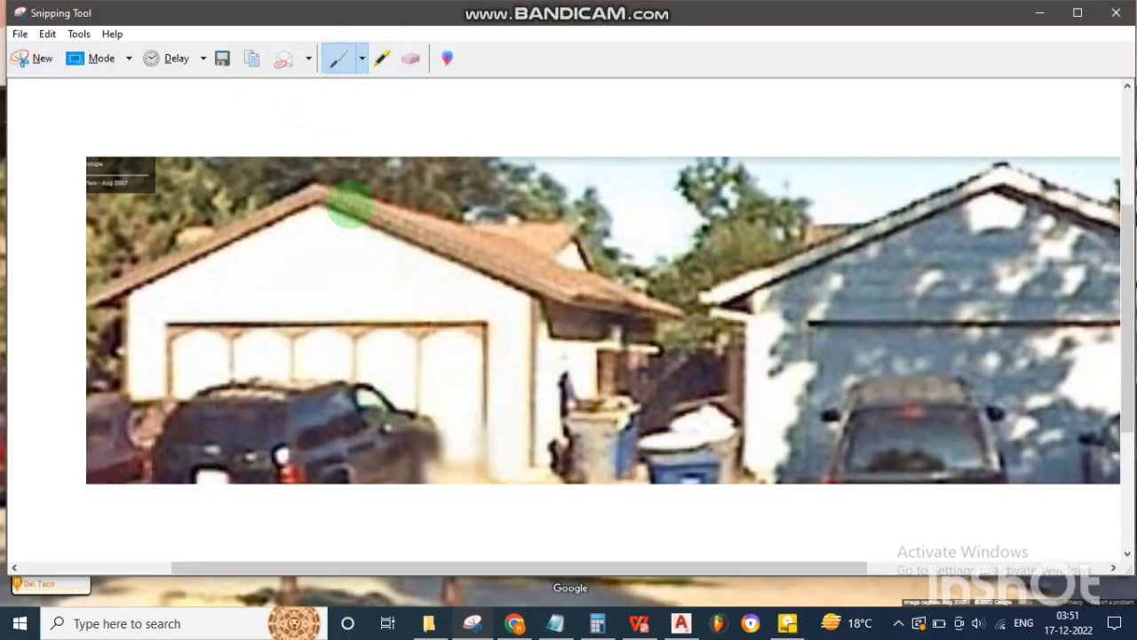
- Mark the garage roof slopes and fronts with red pen strokes, then return to AutoCAD
left_click_drag(386, 191, 585, 285)
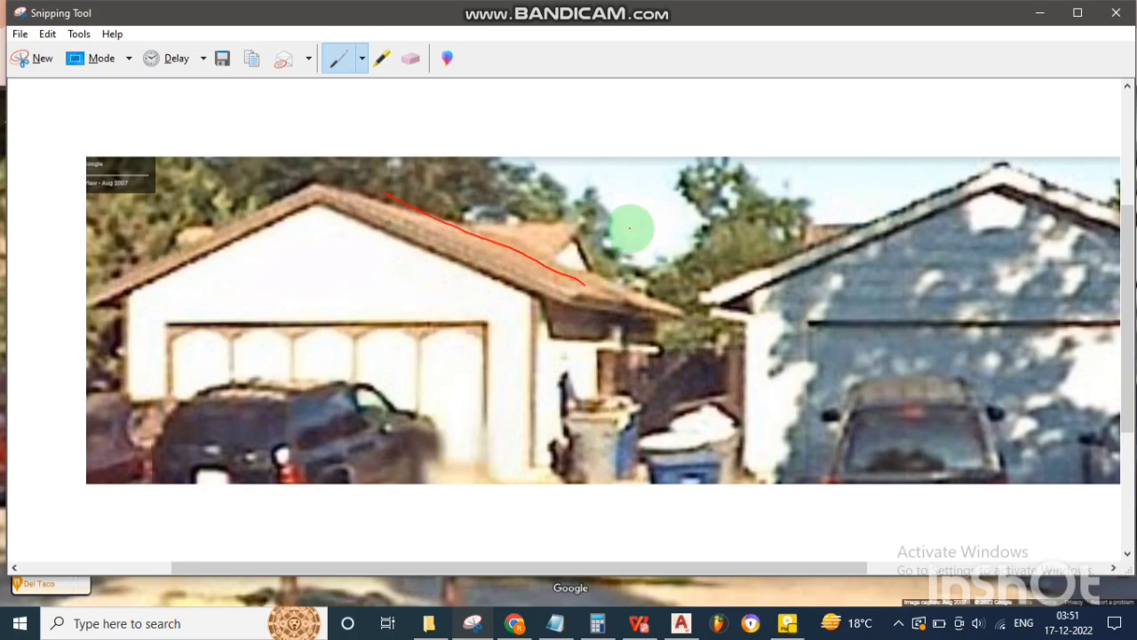
mouse_move(631, 224)
left_mouse_down()
mouse_move(705, 256)
mouse_move(675, 322)
left_mouse_up()
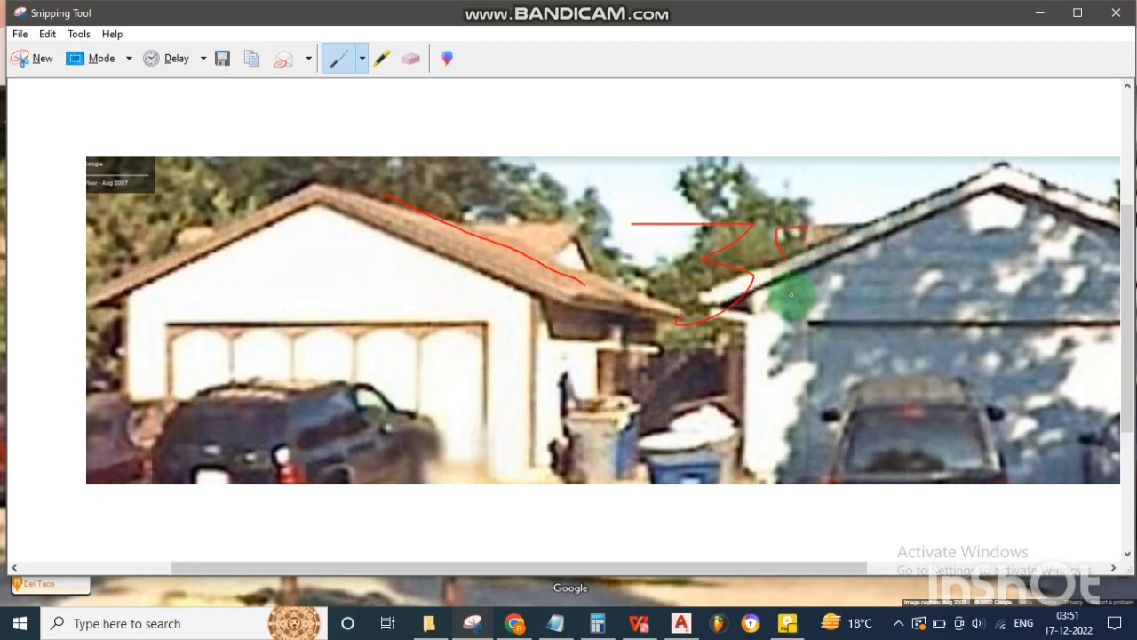
mouse_move(673, 405)
left_mouse_down()
mouse_move(739, 373)
mouse_move(802, 436)
left_mouse_up()
left_click_drag(437, 421, 719, 420)
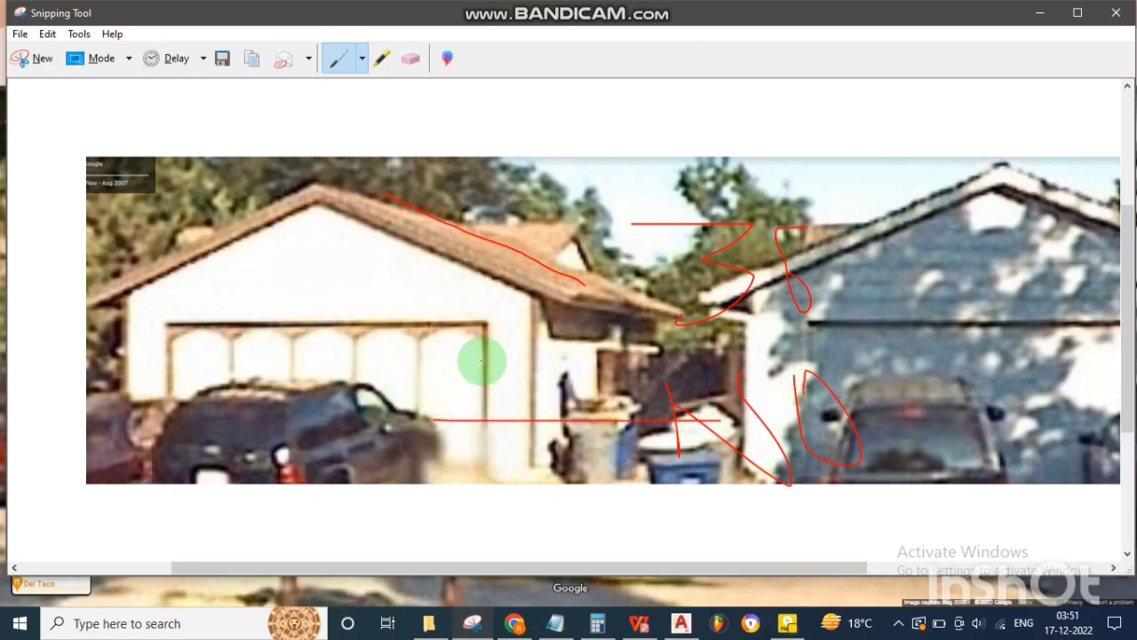
left_click(693, 627)
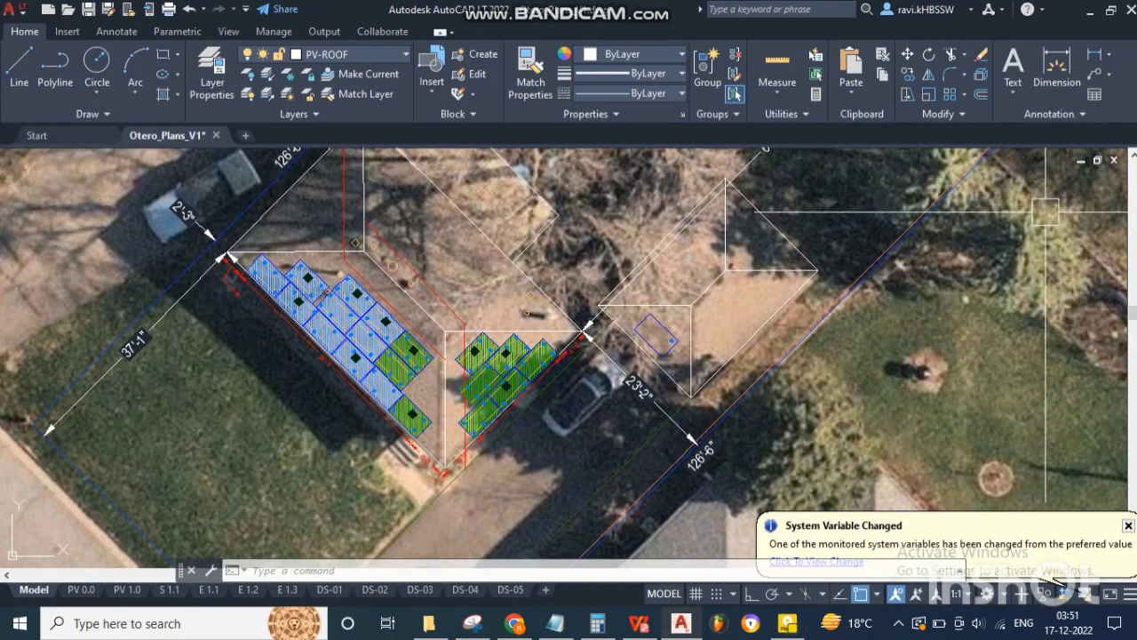
- Erase the old red roof edge lines near the panel arrays
key("Escape")
key("Escape")
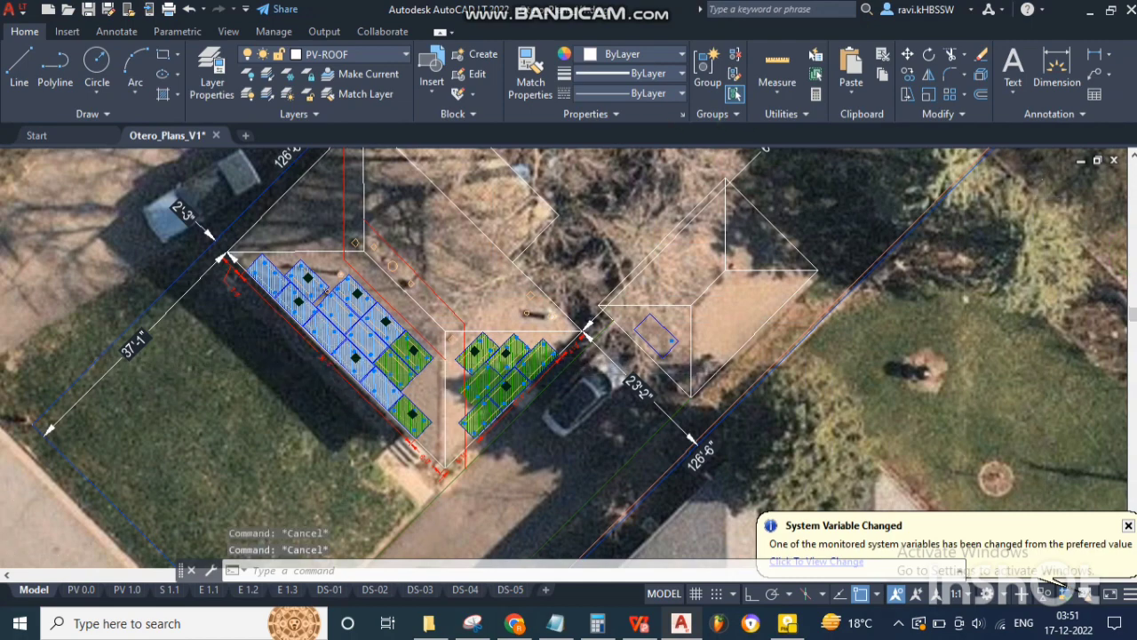
scroll(485, 356, "up", 5)
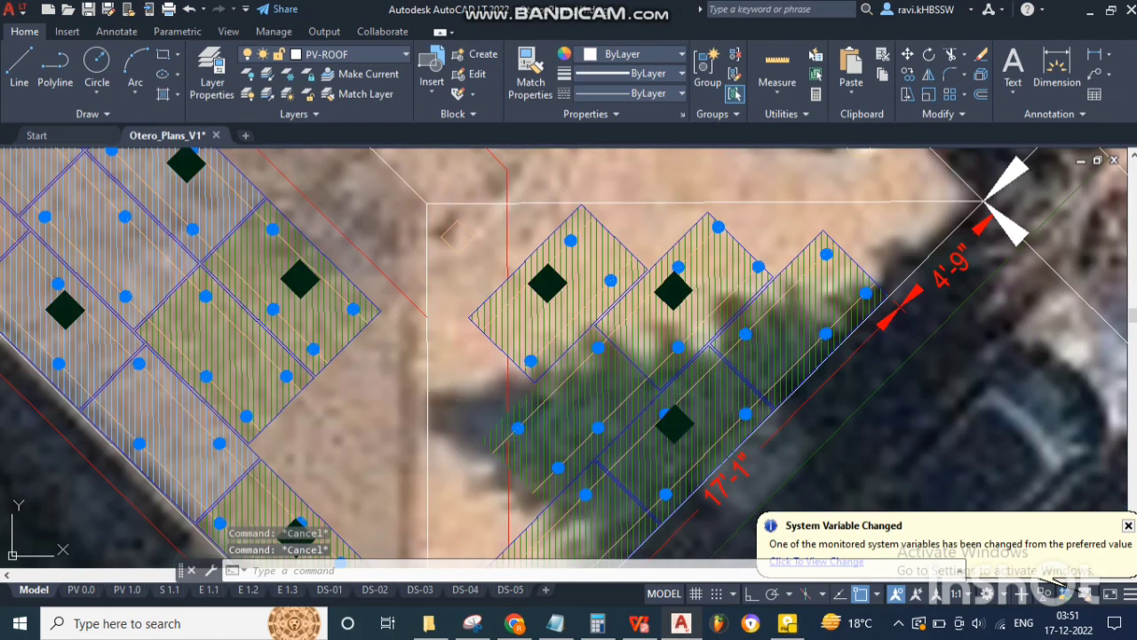
left_click(507, 378)
scroll(482, 246, "down", 2)
scroll(444, 223, "down", 3)
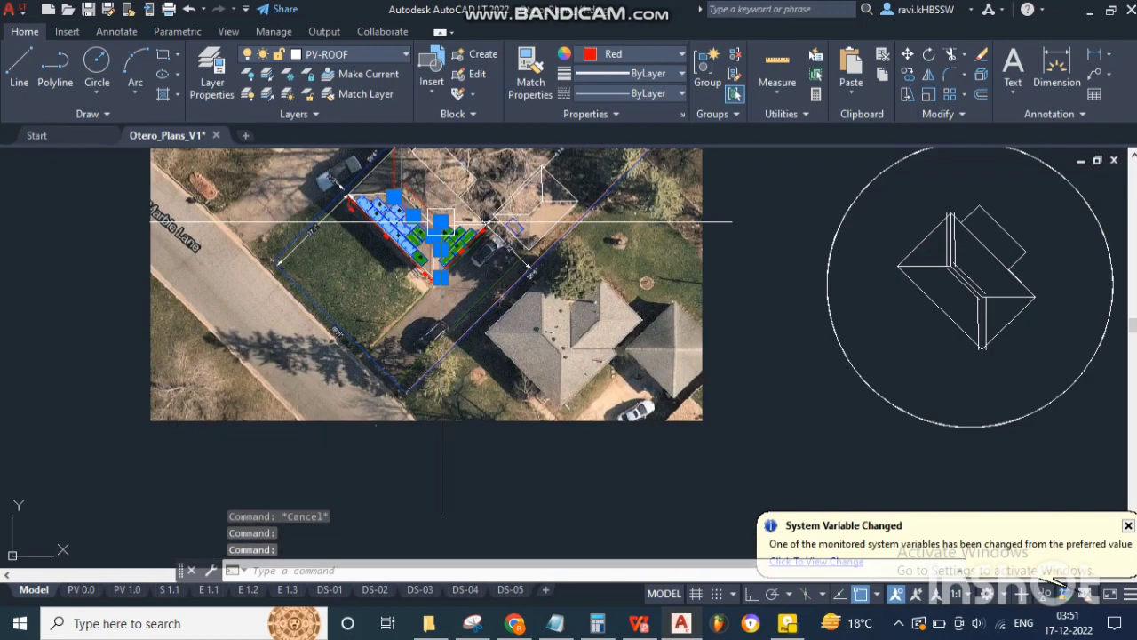
scroll(444, 223, "up", 2)
scroll(428, 227, "up", 1)
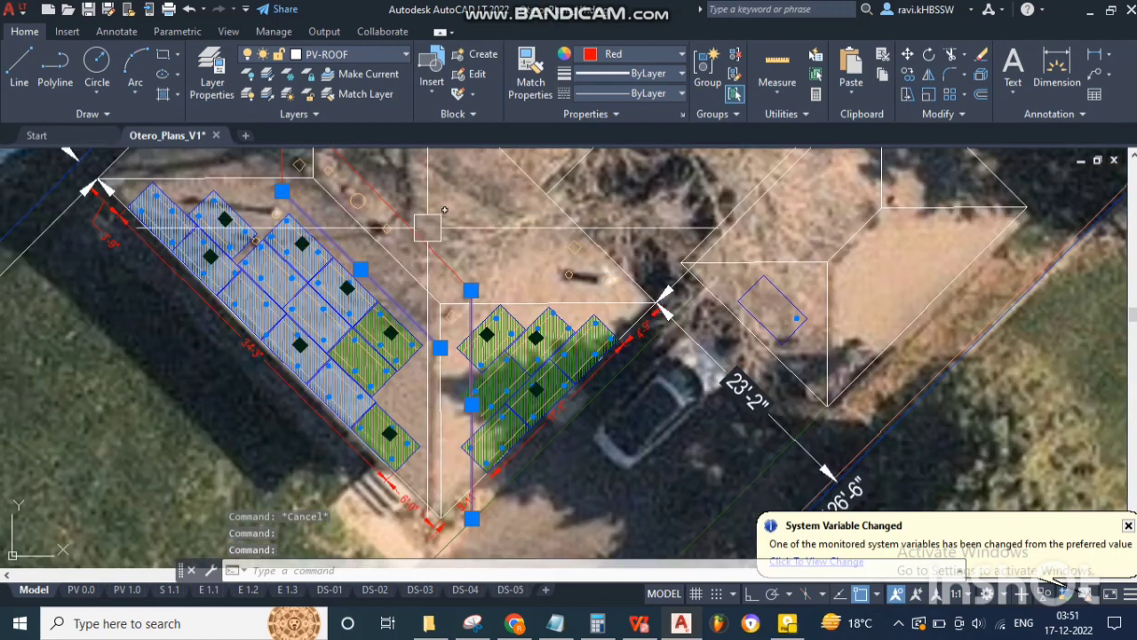
left_click(273, 162)
key("Delete")
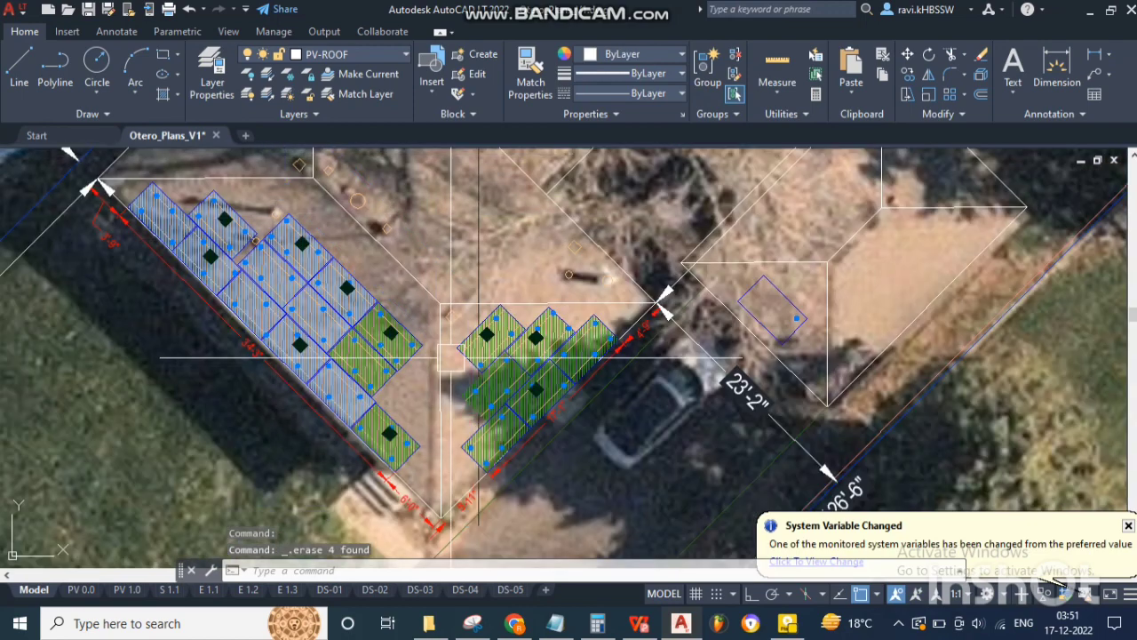
type("O")
- Offset the roof edge lines by 18 (1'-6") to create new edge lines
key("Return")
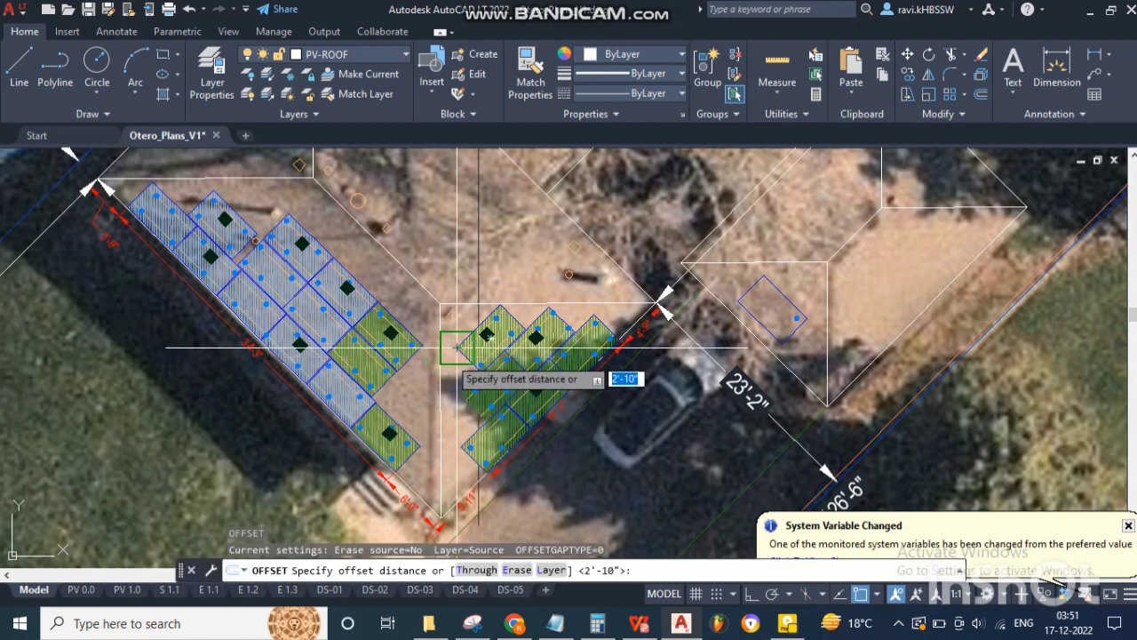
key("Return")
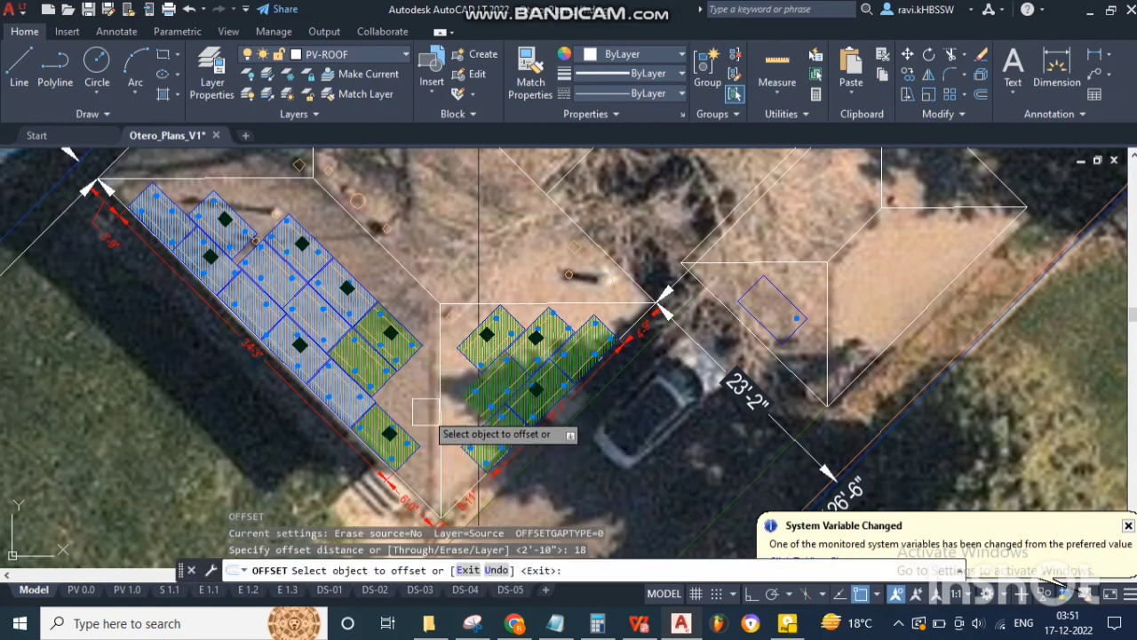
scroll(451, 368, "up", 3)
left_click(432, 377)
left_click(446, 382)
left_click(446, 382)
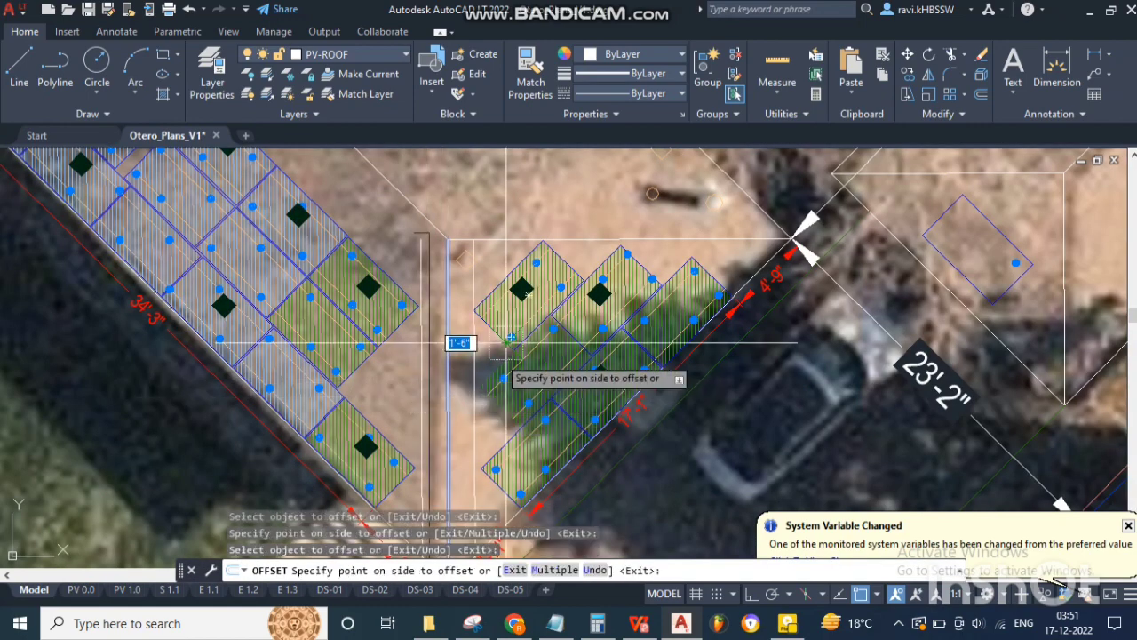
left_click(440, 293)
left_click(480, 178)
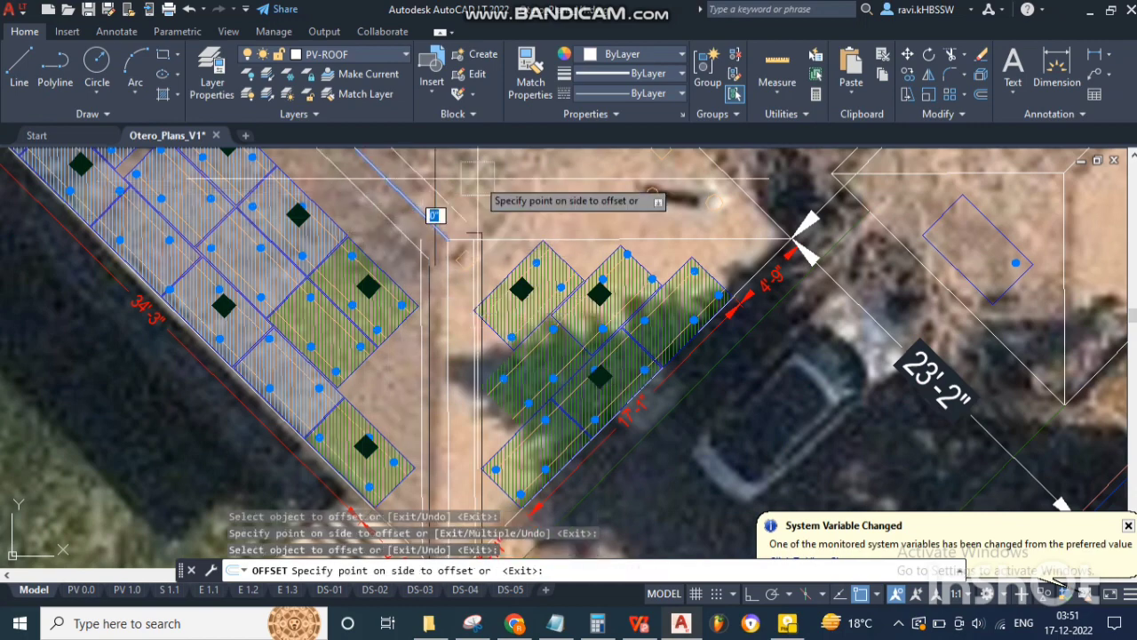
left_click(556, 266)
scroll(474, 176, "down", 5)
scroll(497, 260, "down", 2)
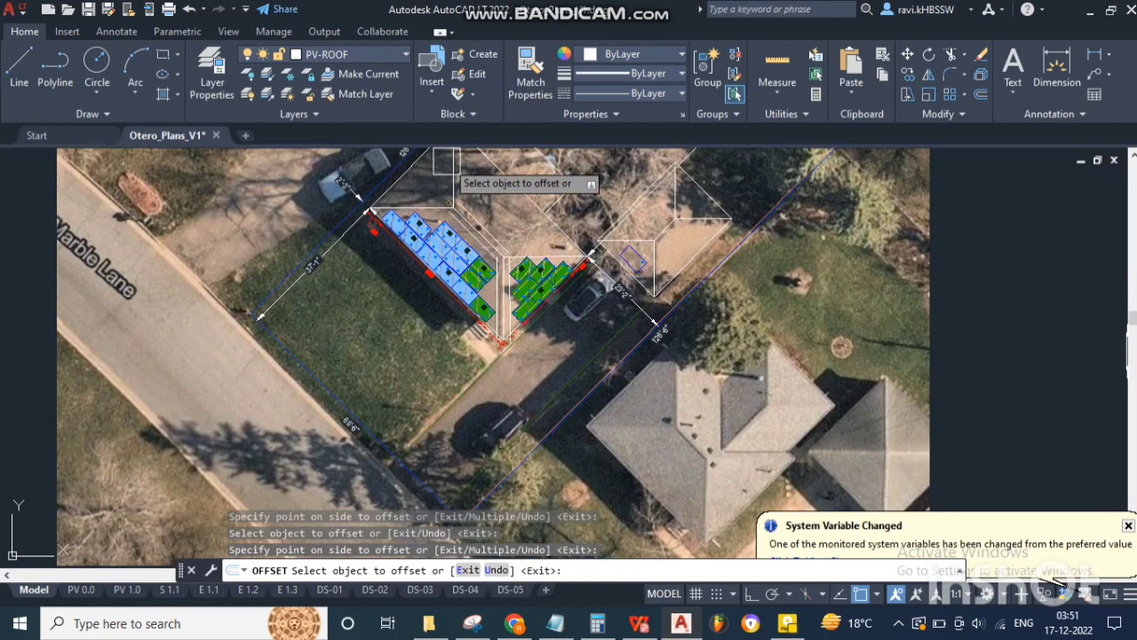
scroll(472, 203, "up", 3)
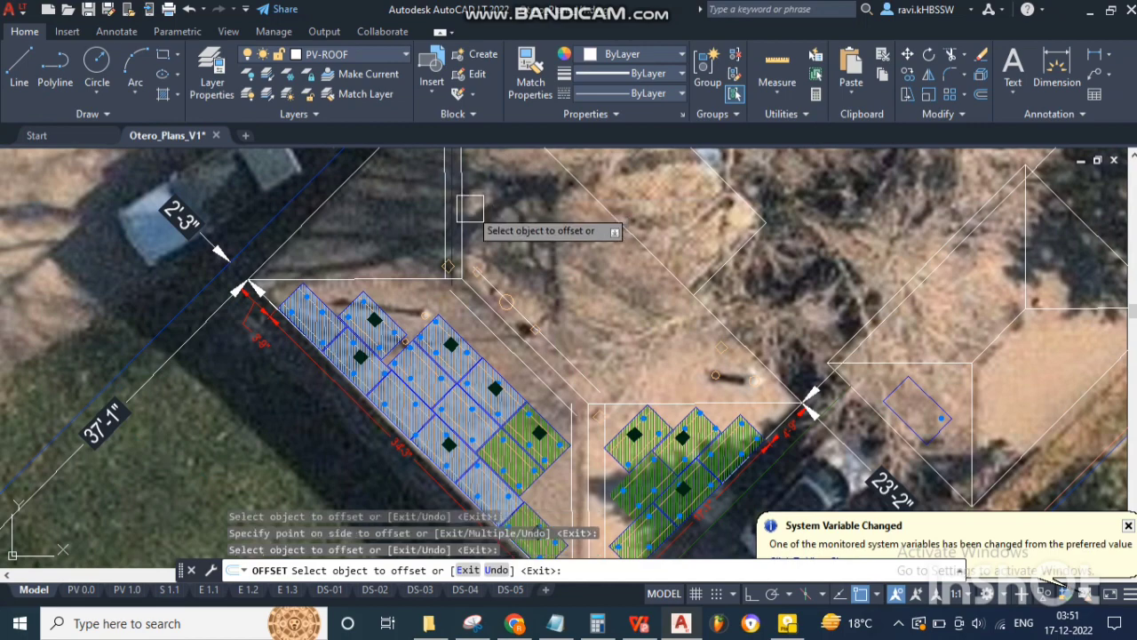
left_click(466, 207)
key("Escape")
key("Escape")
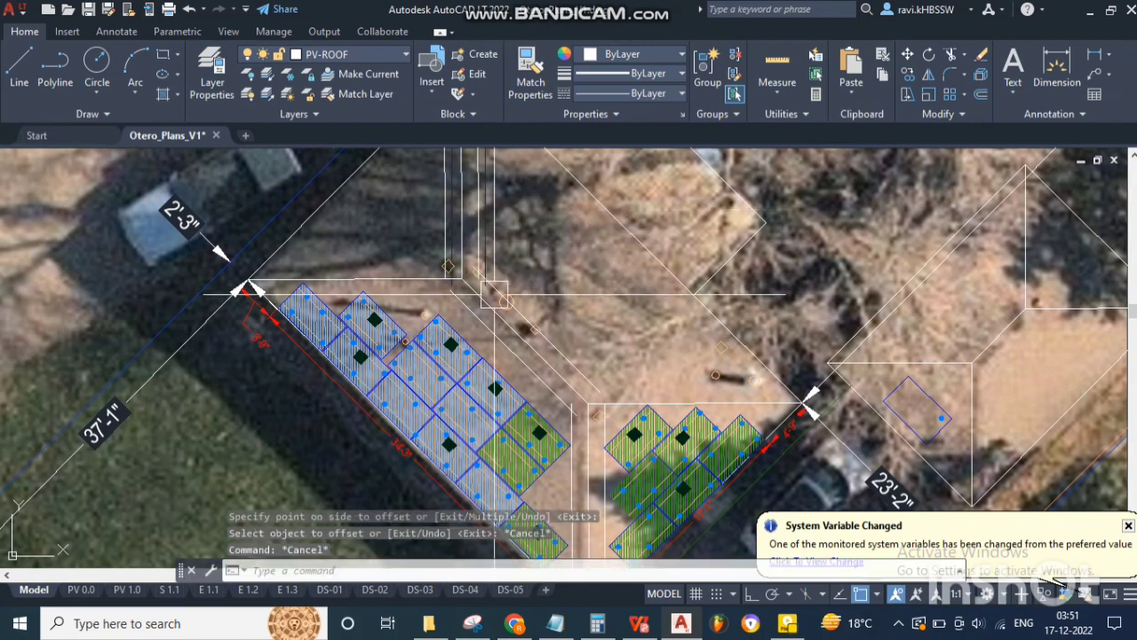
- Fillet the vertical edge line and the second line into a clean corner
type("f")
key("Return")
left_click(479, 253)
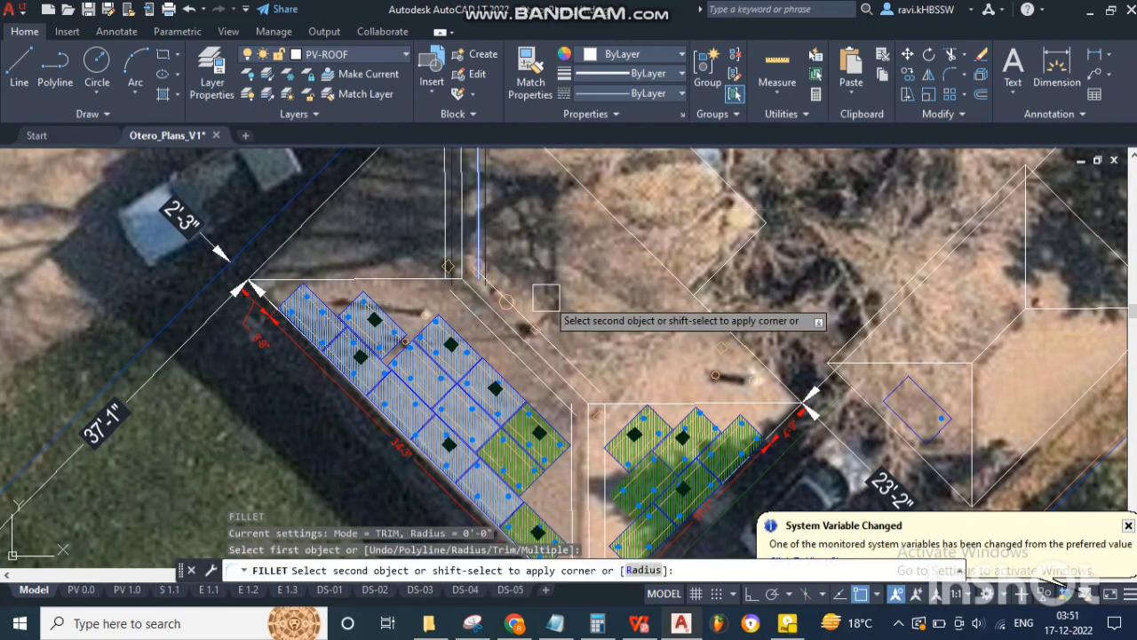
left_click(576, 360)
- Minimize the screen recorder window from the system tray
left_click(900, 623)
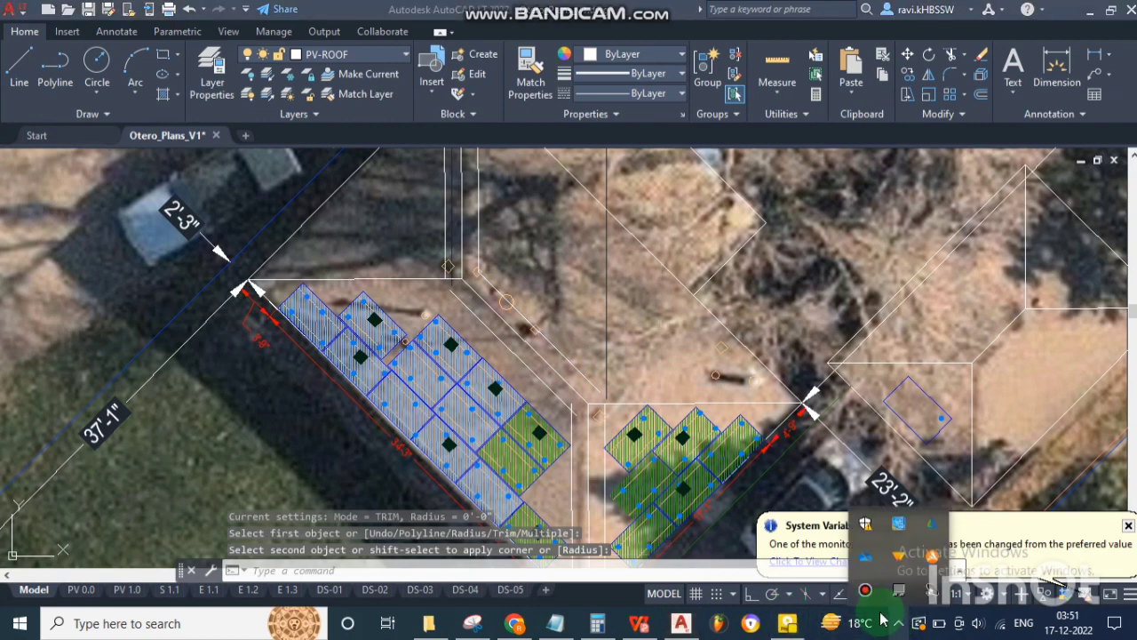
left_click(865, 589)
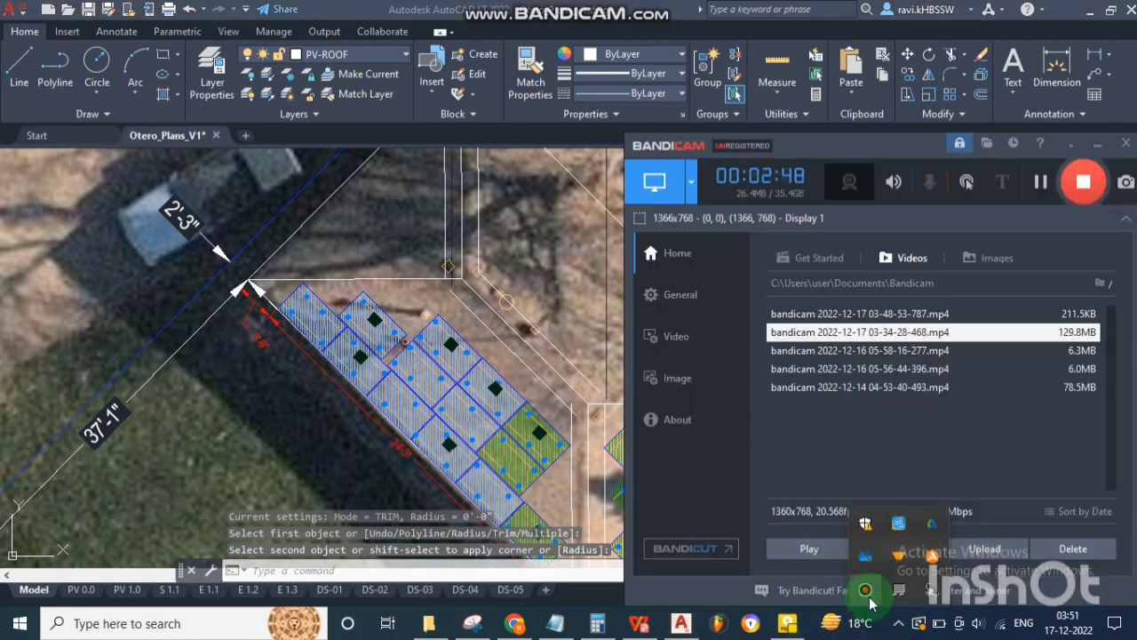
left_click(1078, 149)
- Select the new diagonal and vertical roof edge lines and open the Color list
key("Escape")
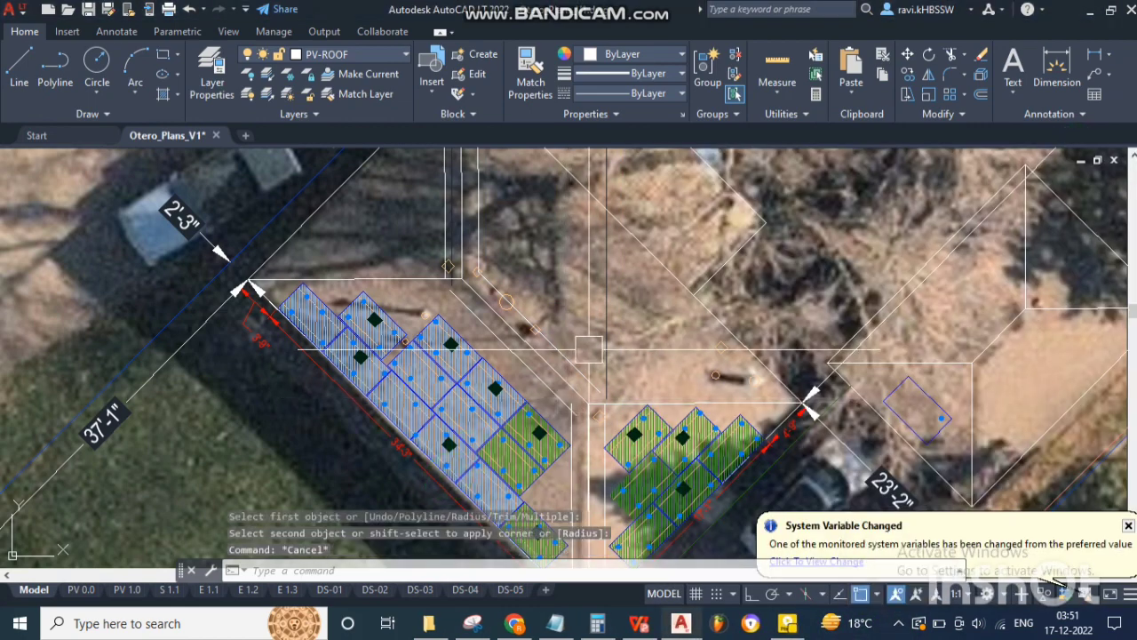
left_click(577, 370)
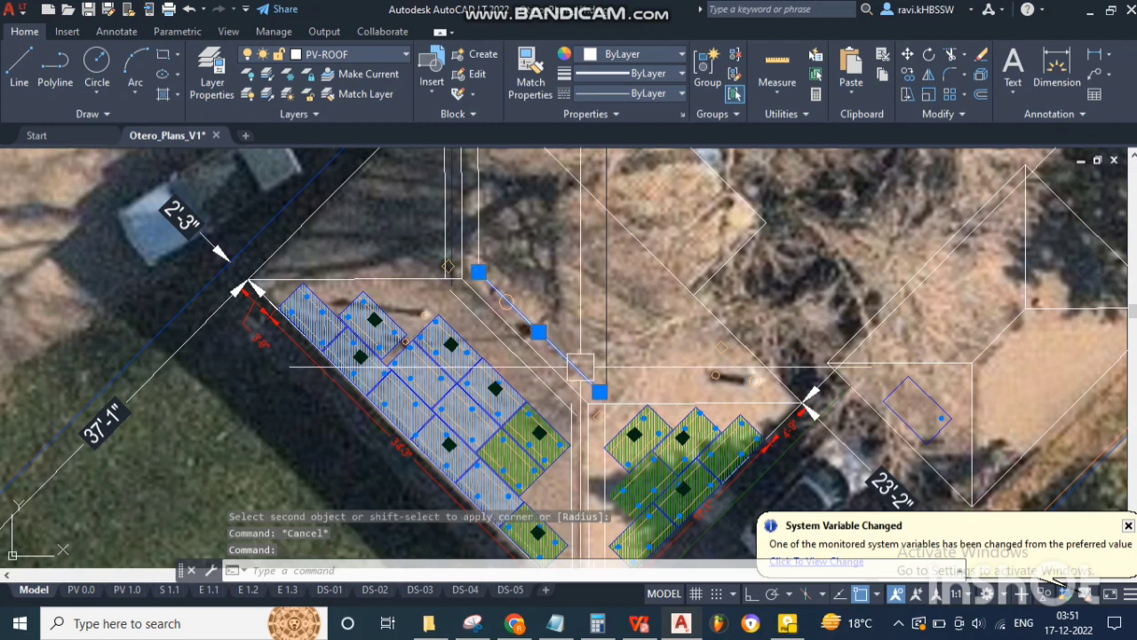
left_click(574, 494)
left_click(662, 451)
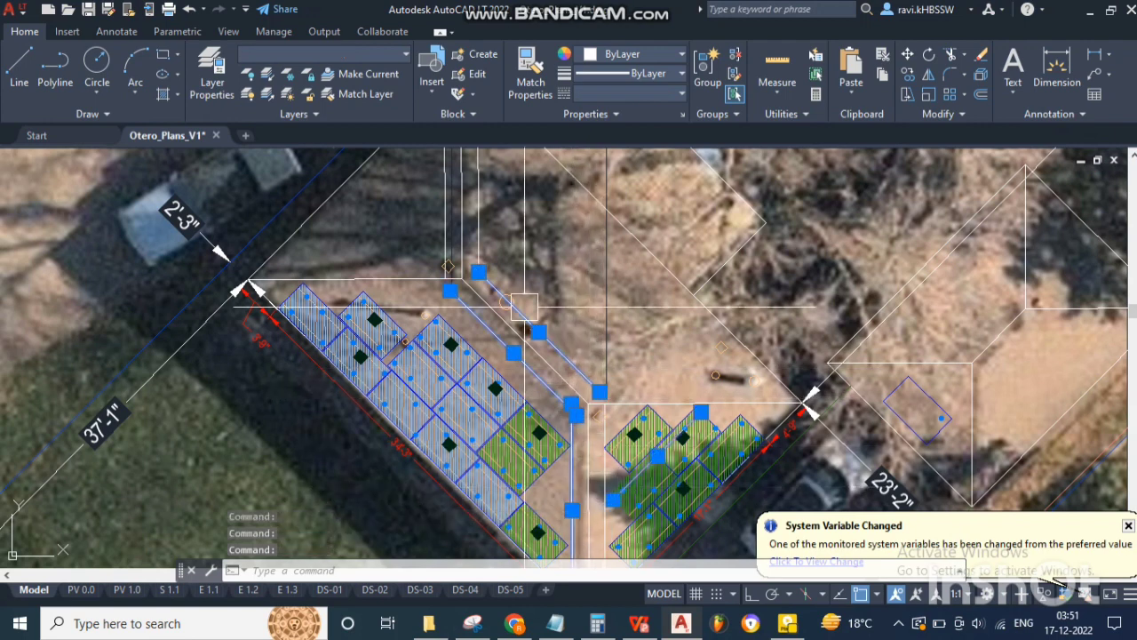
left_click(449, 228)
left_click(630, 54)
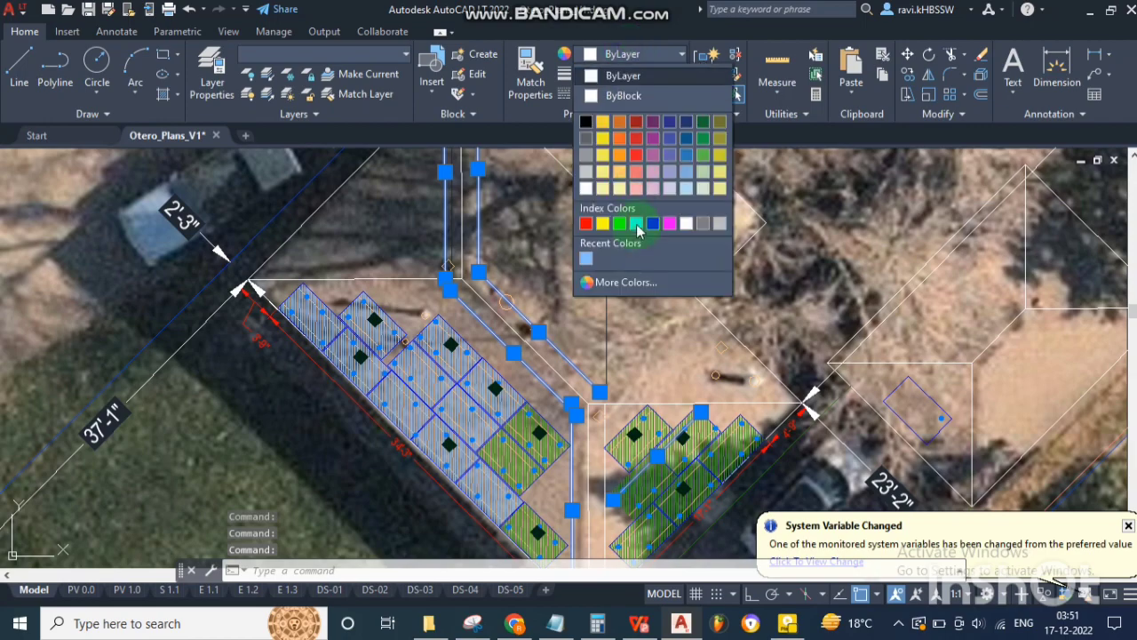